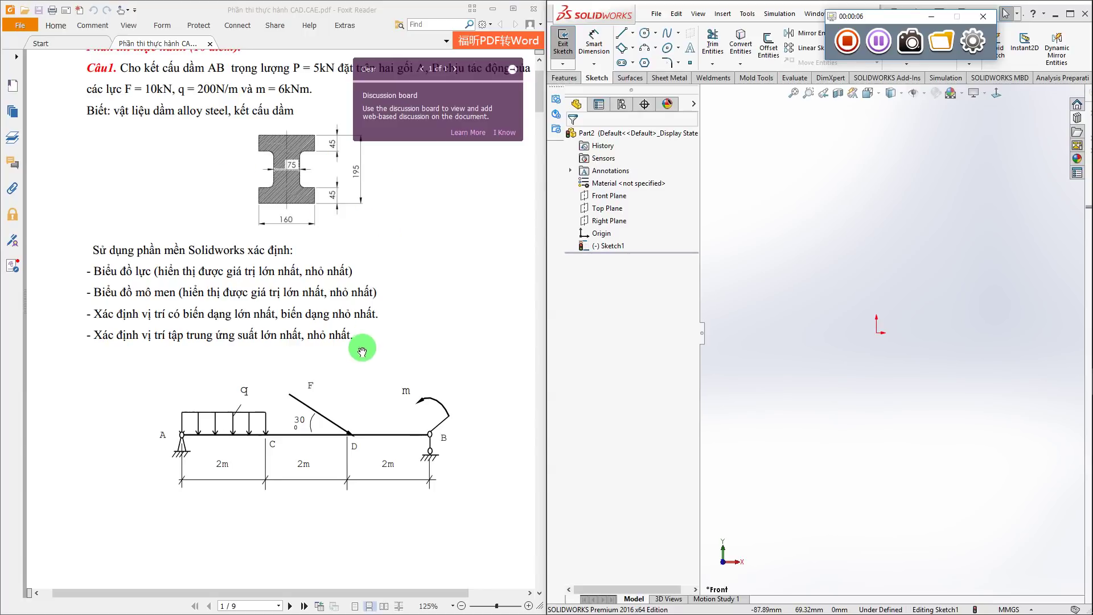
Exit the empty sketch and delete Sketch1, leaving only the default planes and origin
left_click_drag(362, 351, 366, 374)
scroll(364, 331, "up", 3)
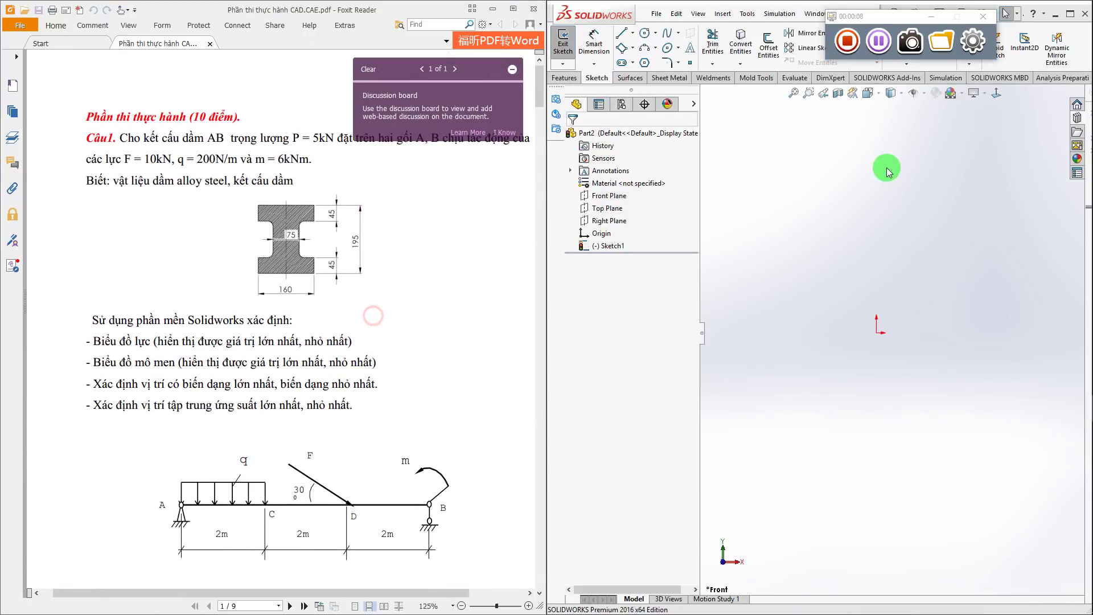
left_click(811, 228)
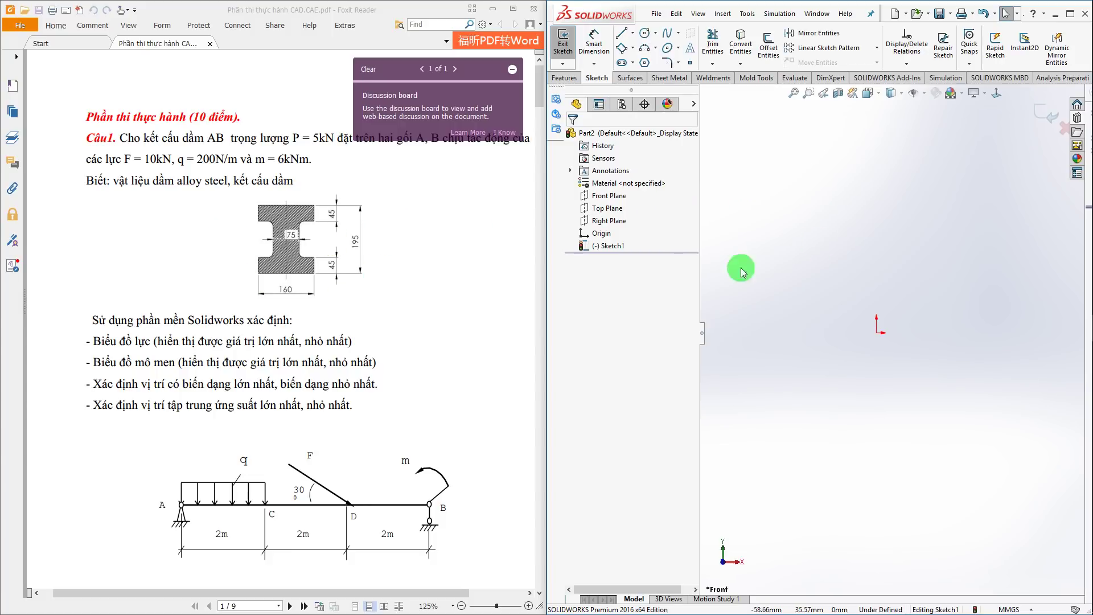
right_click(605, 198)
left_click(609, 186)
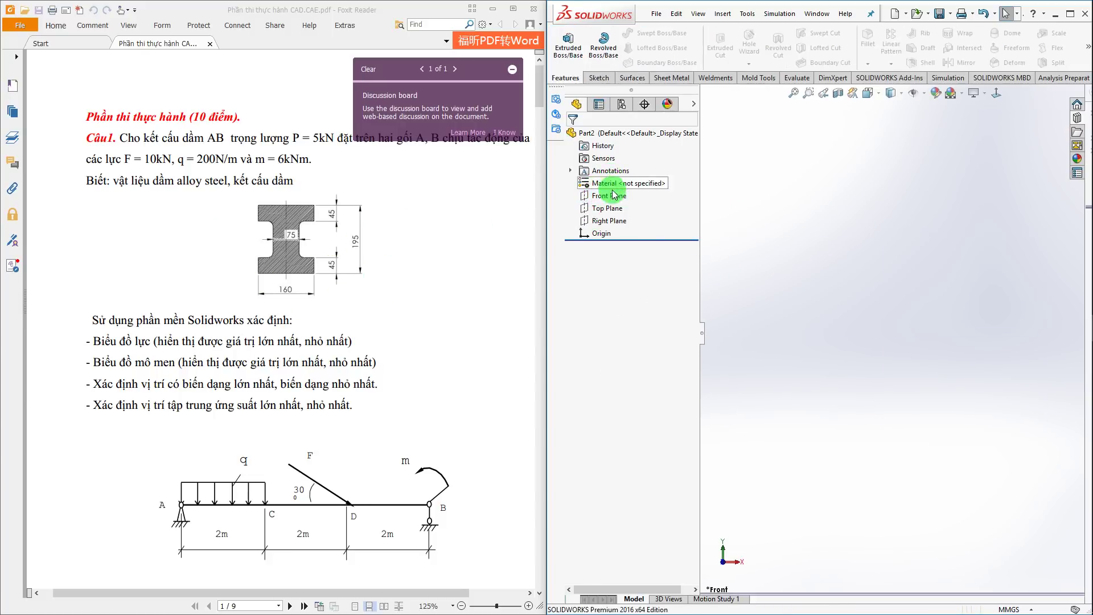
right_click(606, 195)
Start a new sketch on the Front Plane using straight lines
left_click(622, 181)
key("r")
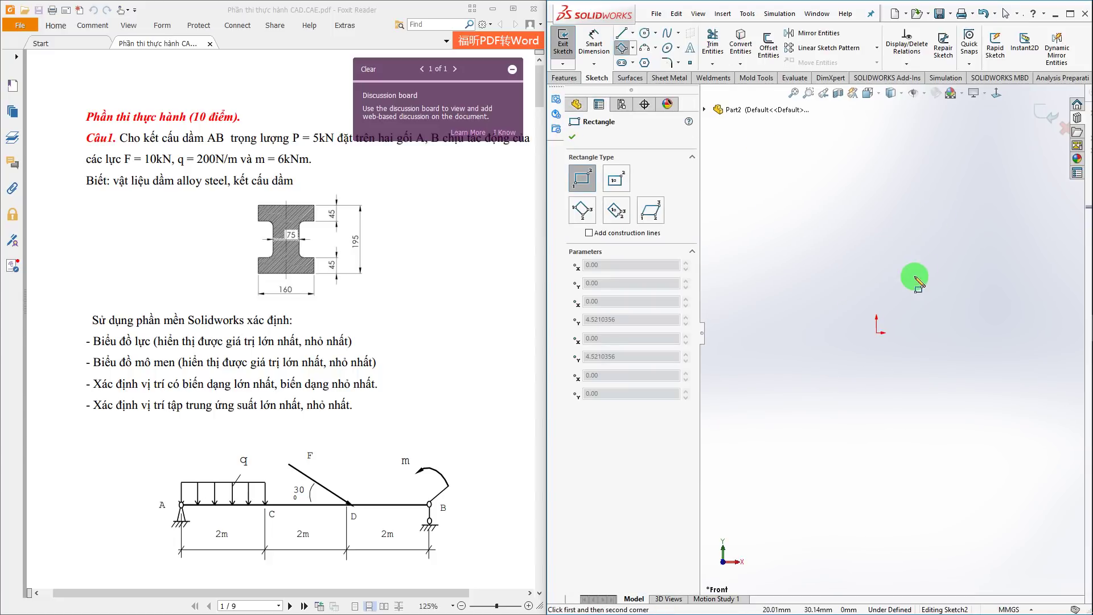
key("Escape")
key("l")
Draw the closed half I-beam outline from the origin with eight connected lines
left_click(877, 332)
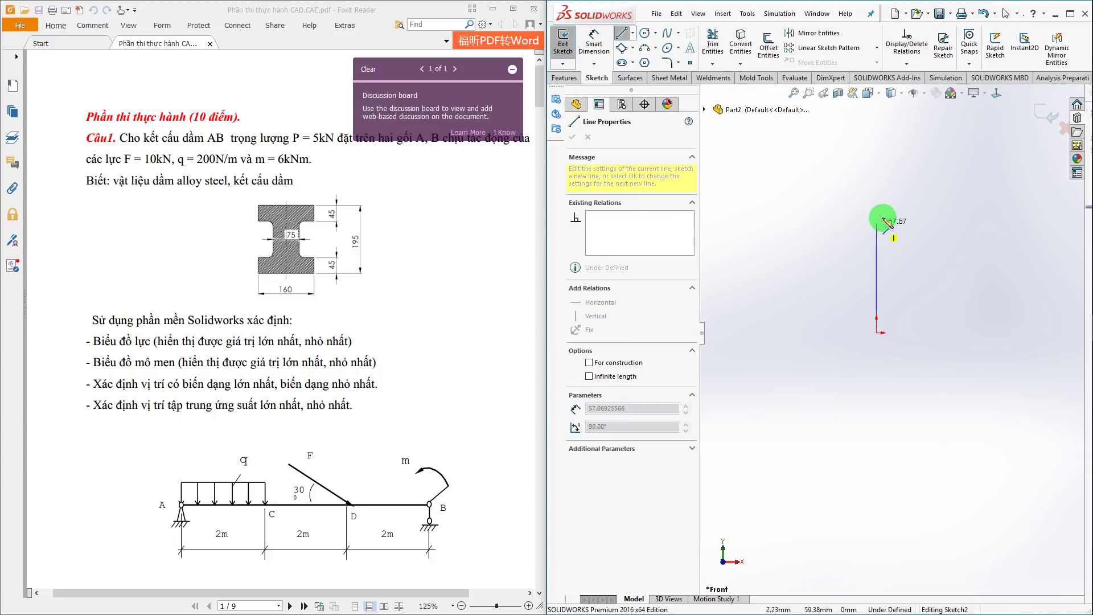
left_click(877, 184)
left_click(955, 183)
left_click(955, 236)
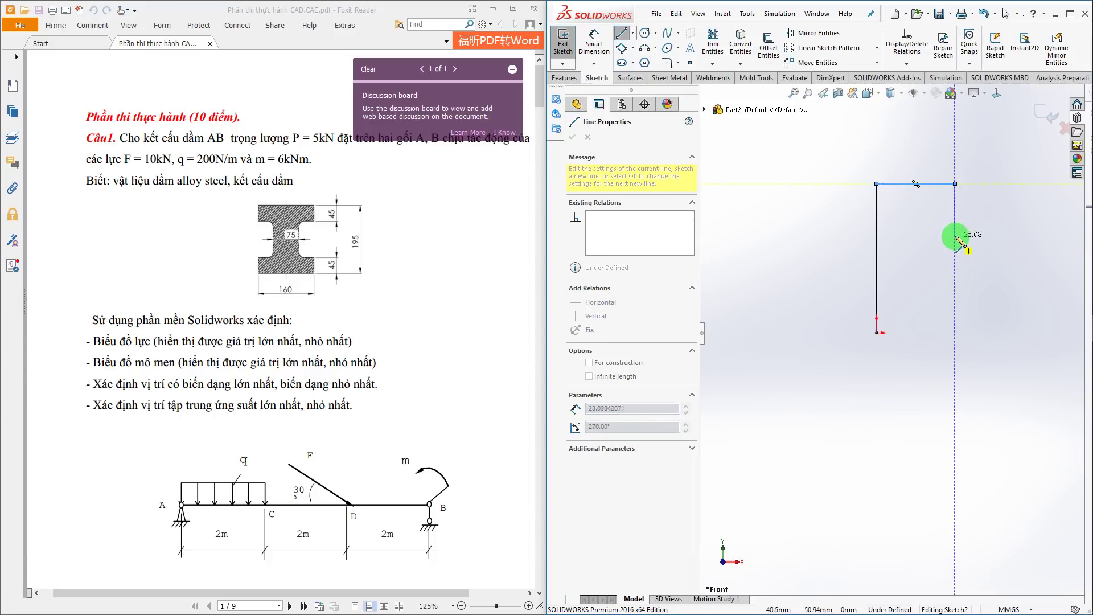
left_click(910, 235)
left_click(910, 290)
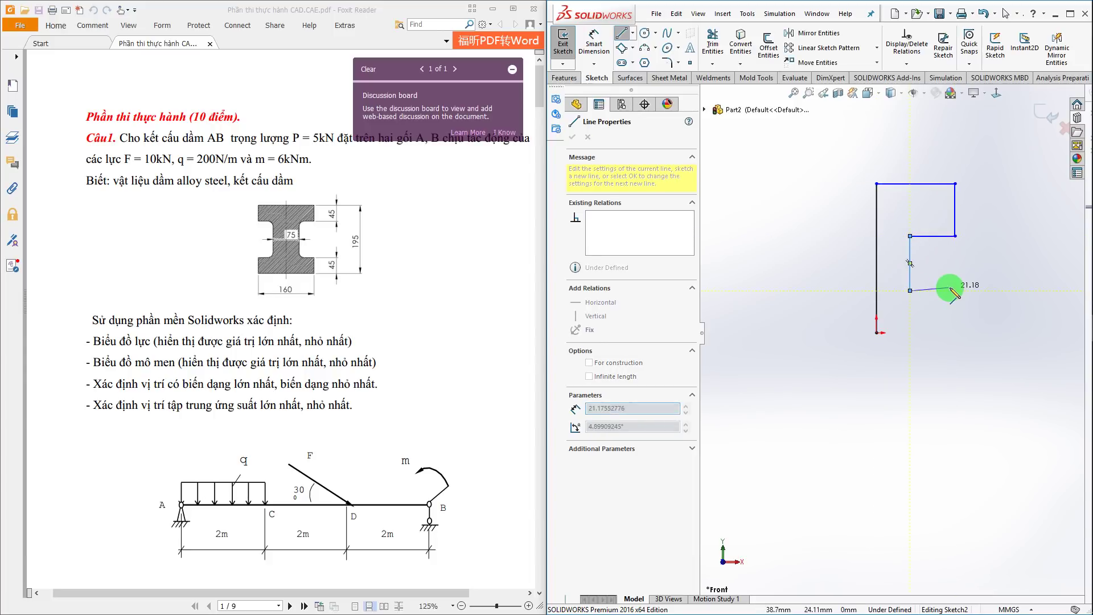
left_click(955, 290)
left_click(955, 333)
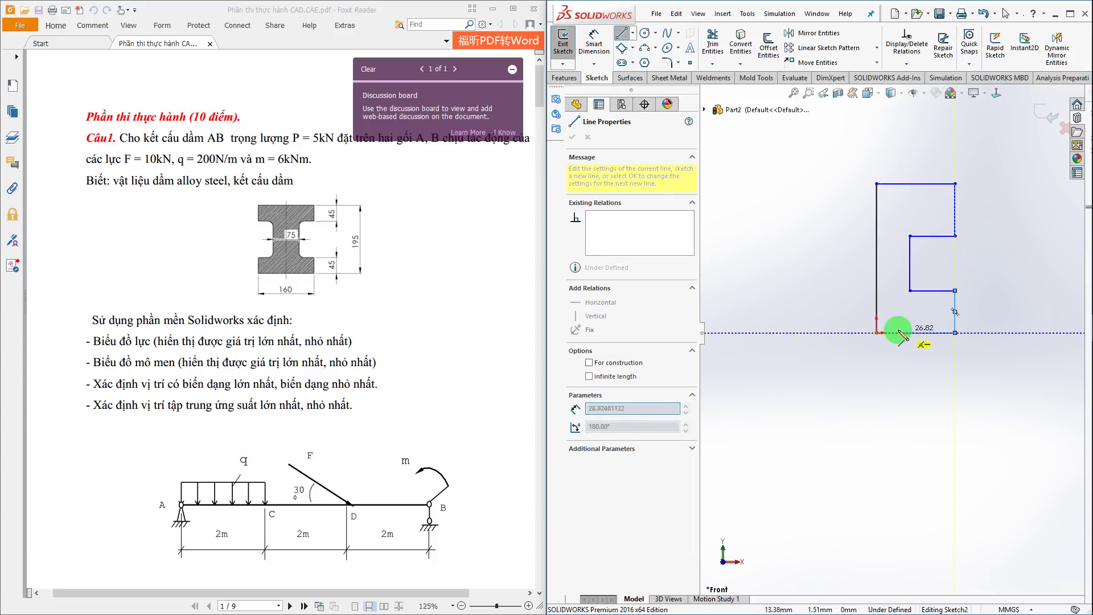
left_click(877, 332)
key("Escape")
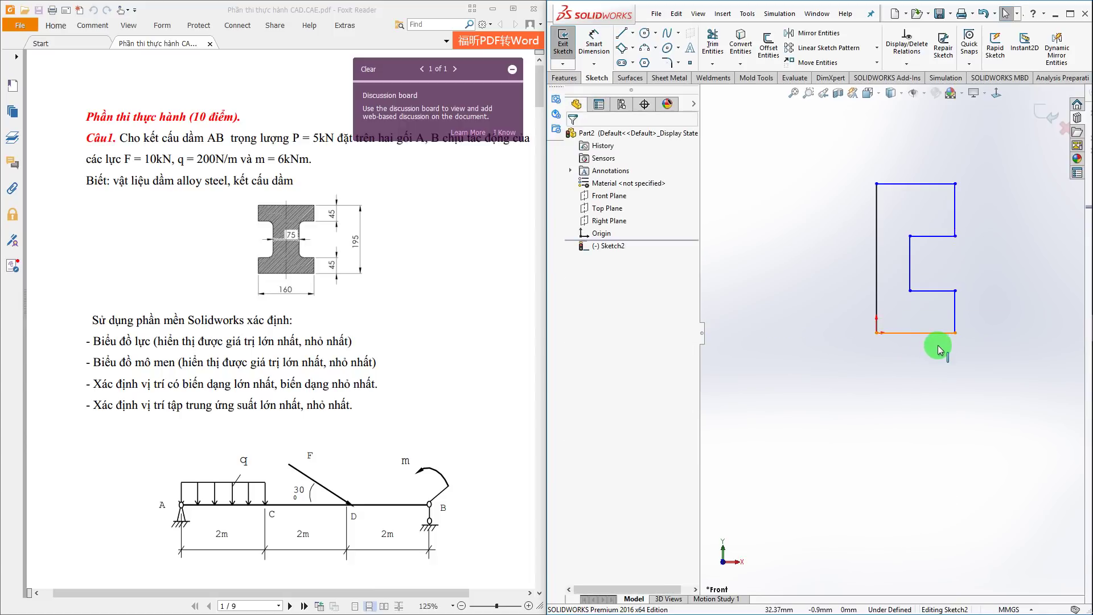
Dimension the bottom edge to an 80 mm width
right_click_drag(938, 348, 931, 328)
left_click(930, 332)
left_click(927, 388)
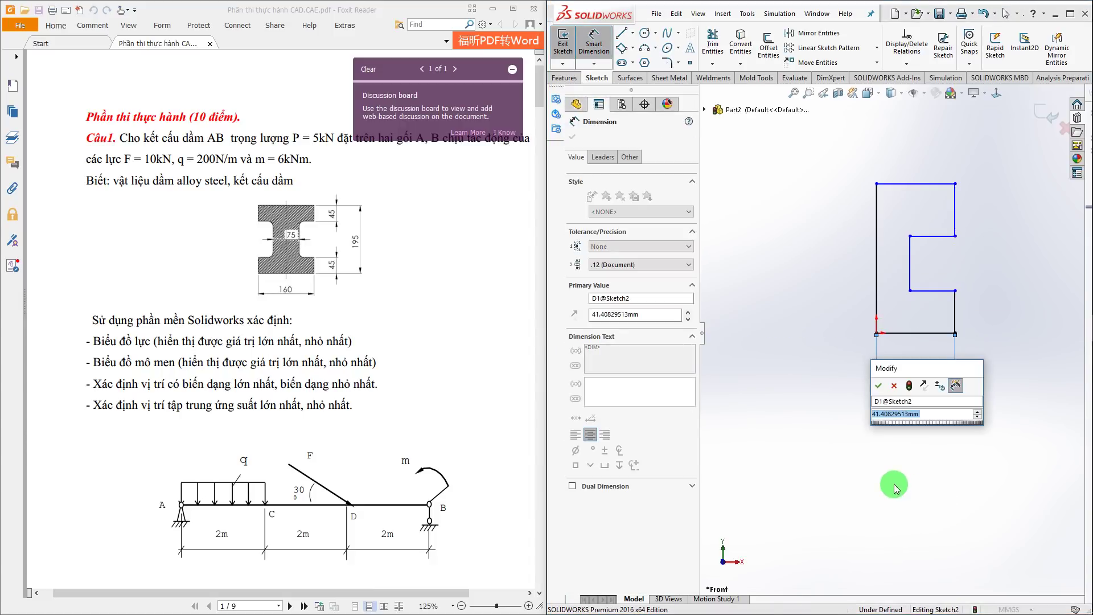
type("80")
key("Return")
key("Escape")
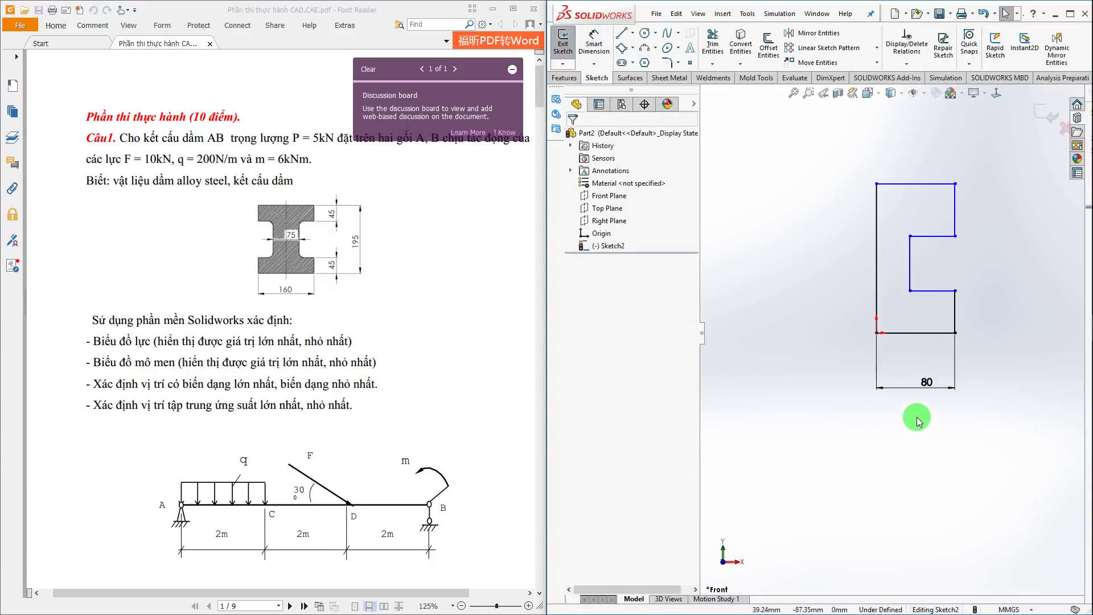
Dimension the left edge to a 195 mm overall height
left_click(940, 334)
left_click(934, 183, "ctrl")
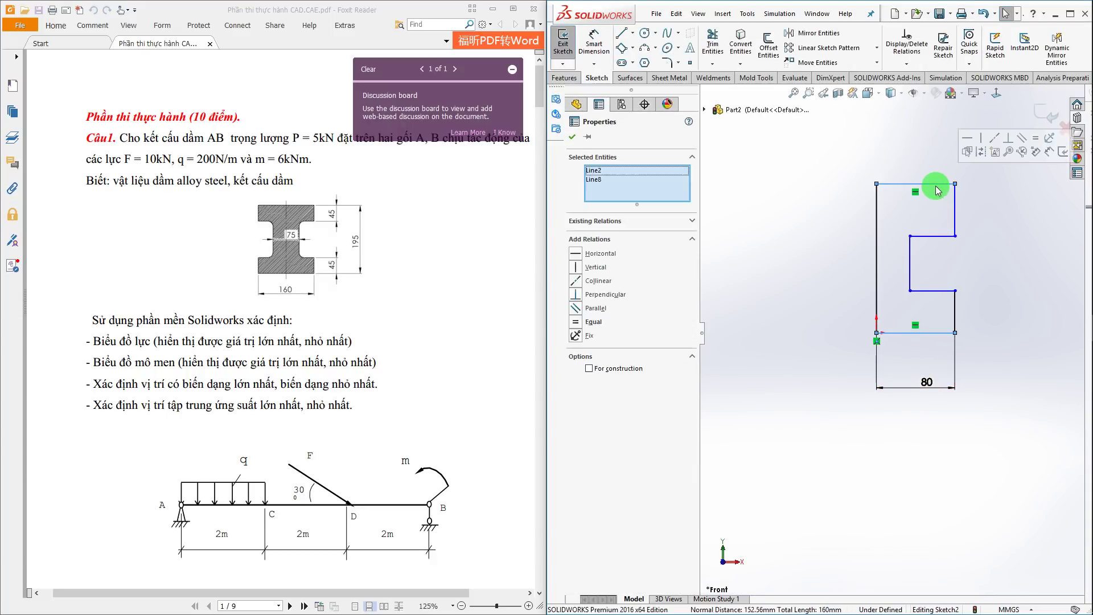
left_click(1010, 268)
right_click_drag(1010, 268, 993, 199)
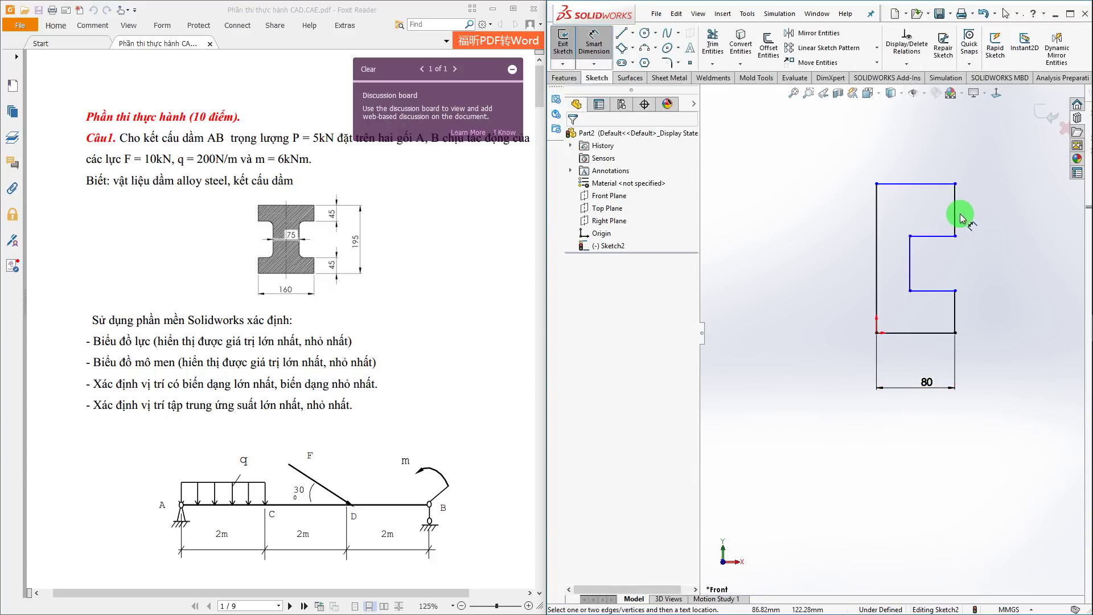
left_click(877, 217)
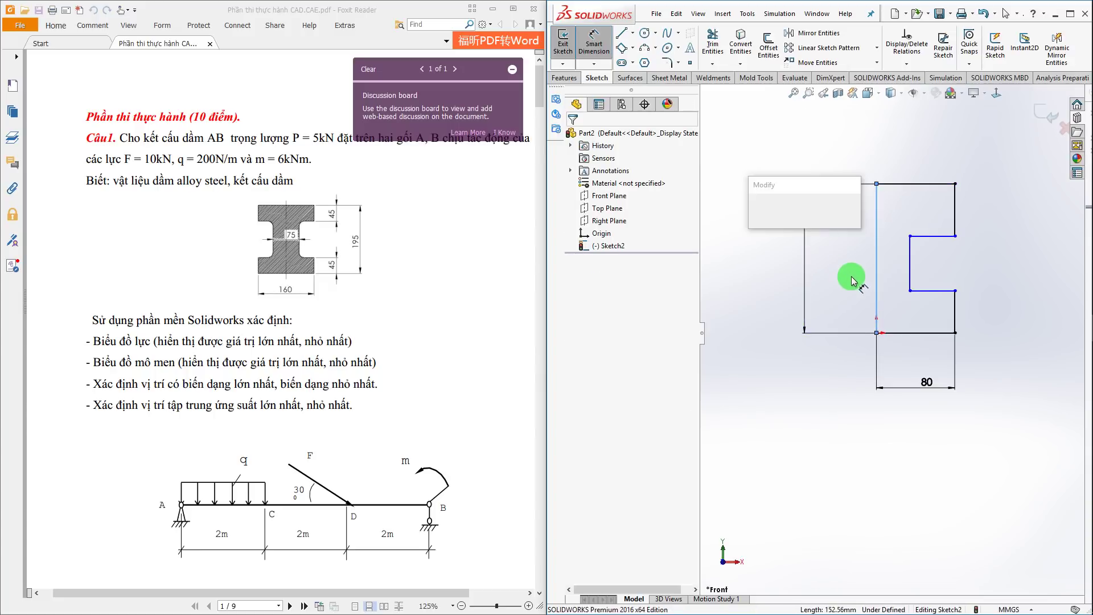
left_click(852, 278)
type("195")
key("Return")
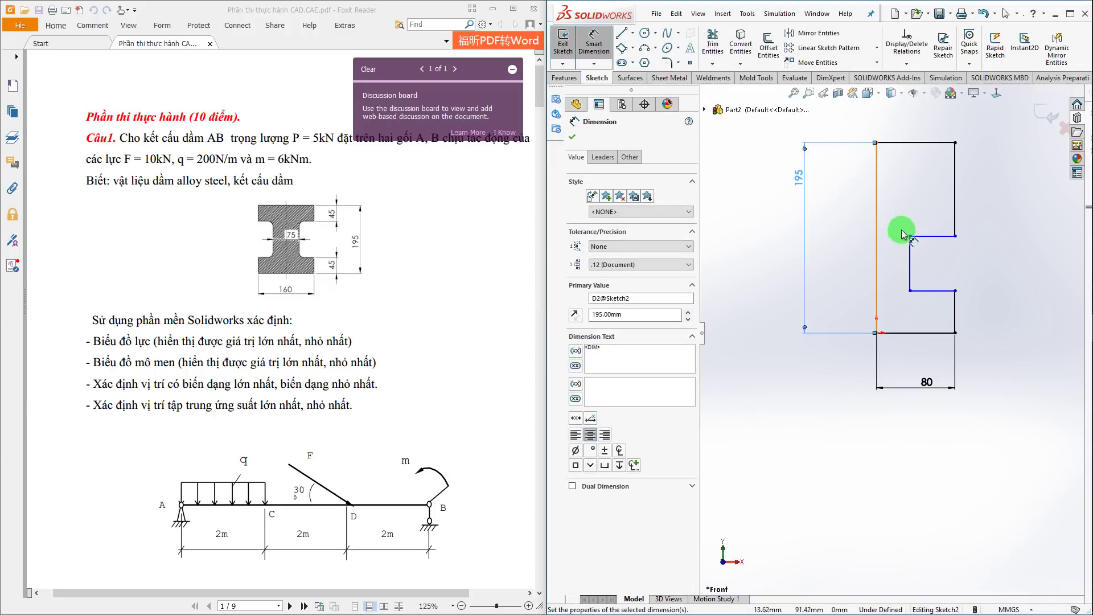
key("Escape")
Make the two right flange edges equal and dimension the flange thickness to 45
left_click(957, 185)
left_click(957, 312)
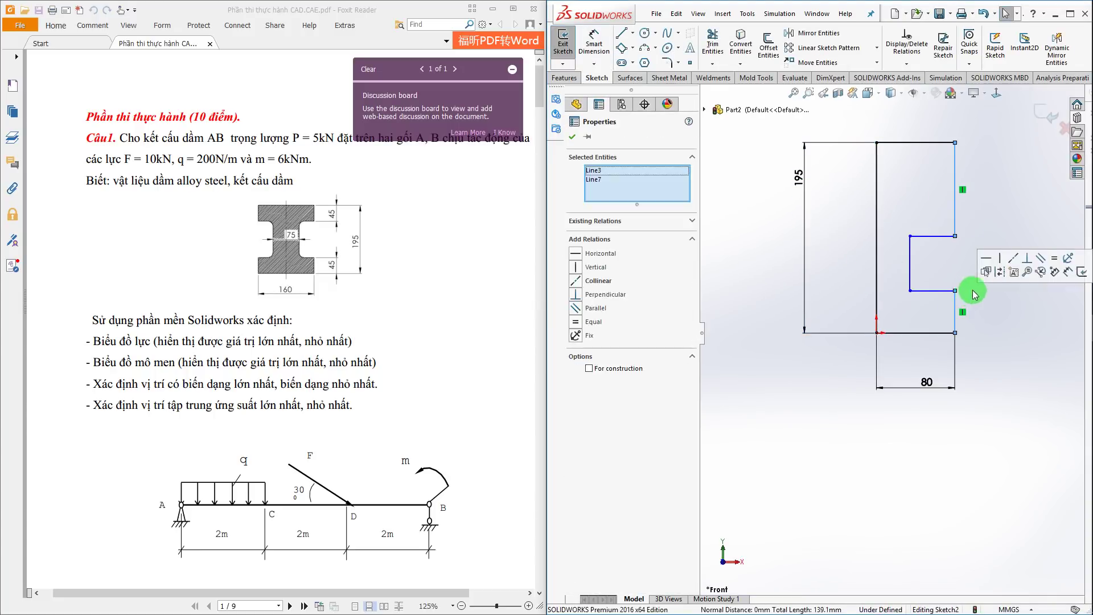
left_click_drag(955, 235, 956, 185)
right_click_drag(1015, 216, 1004, 175)
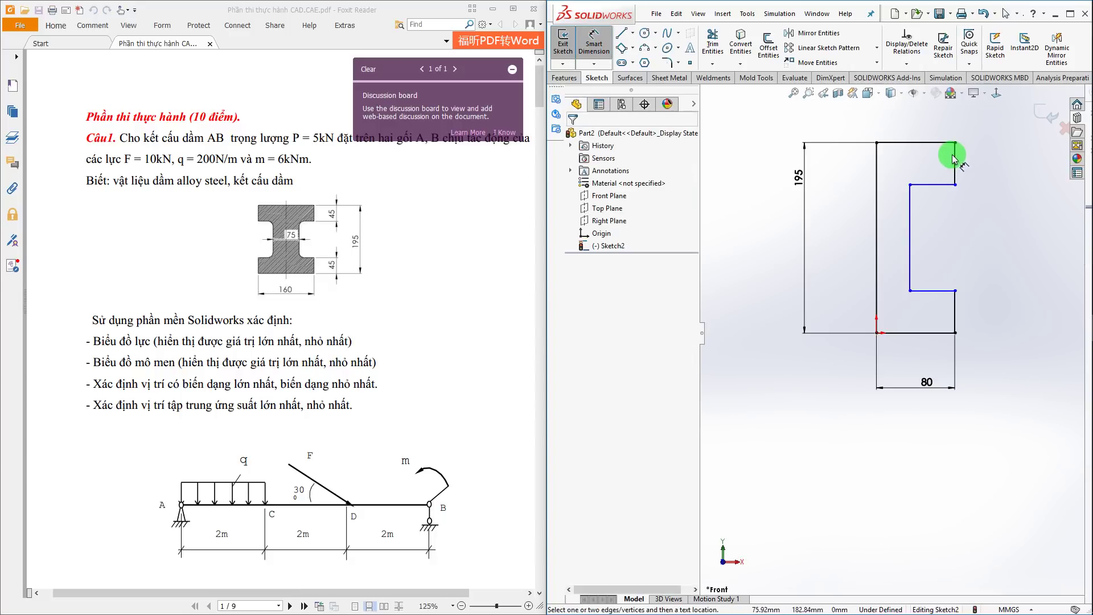
left_click(956, 160)
left_click(1018, 171)
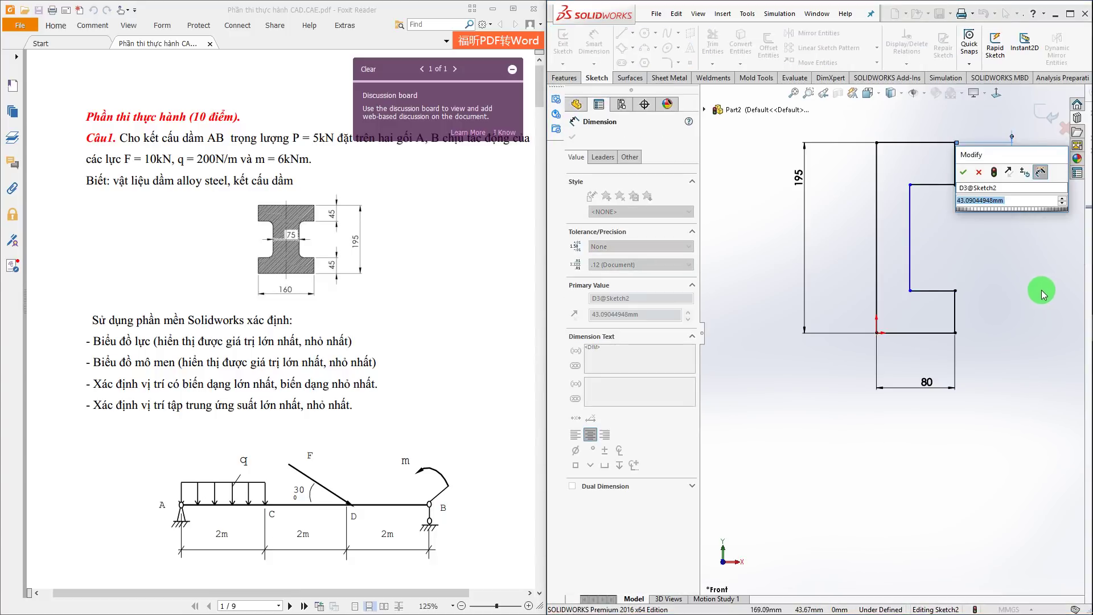
type("45")
key("Return")
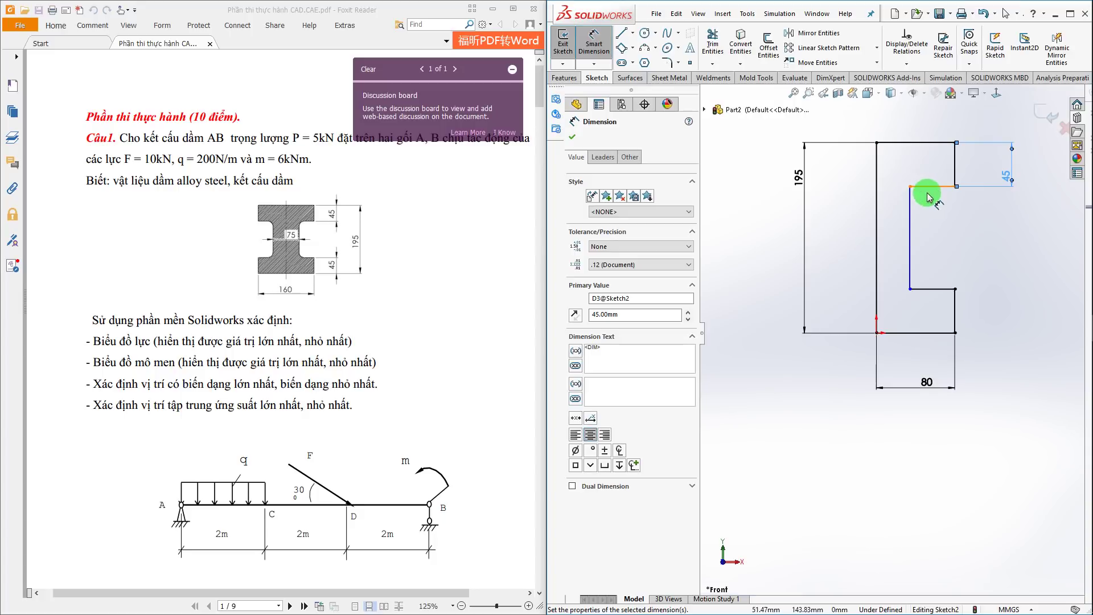
Set the web offset to 37.50 and convert the left edge into a construction centreline
left_click(876, 214)
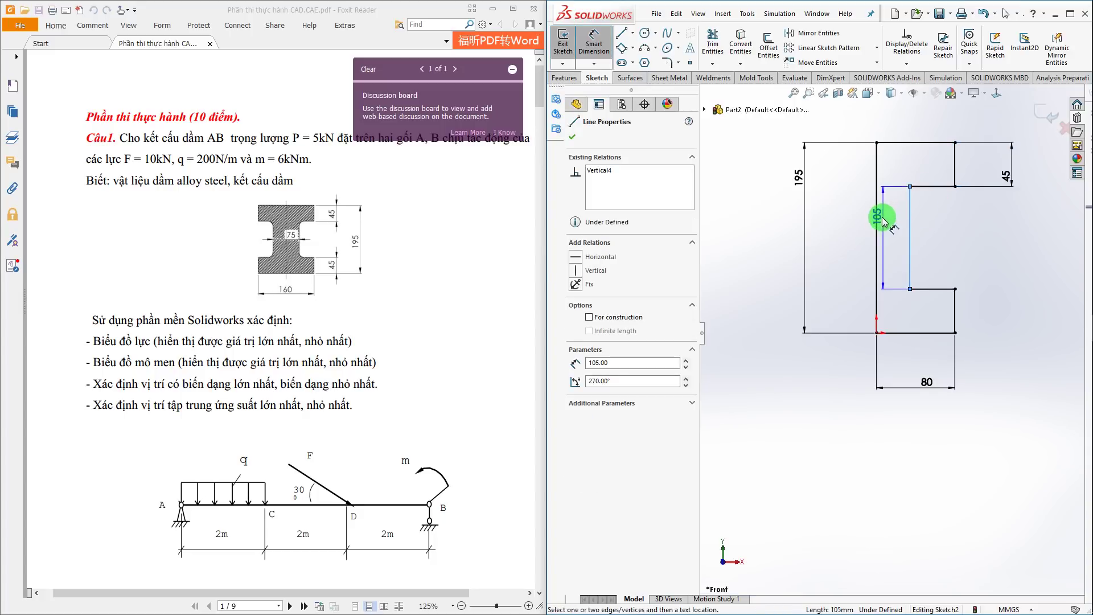
left_click(898, 167)
type("7")
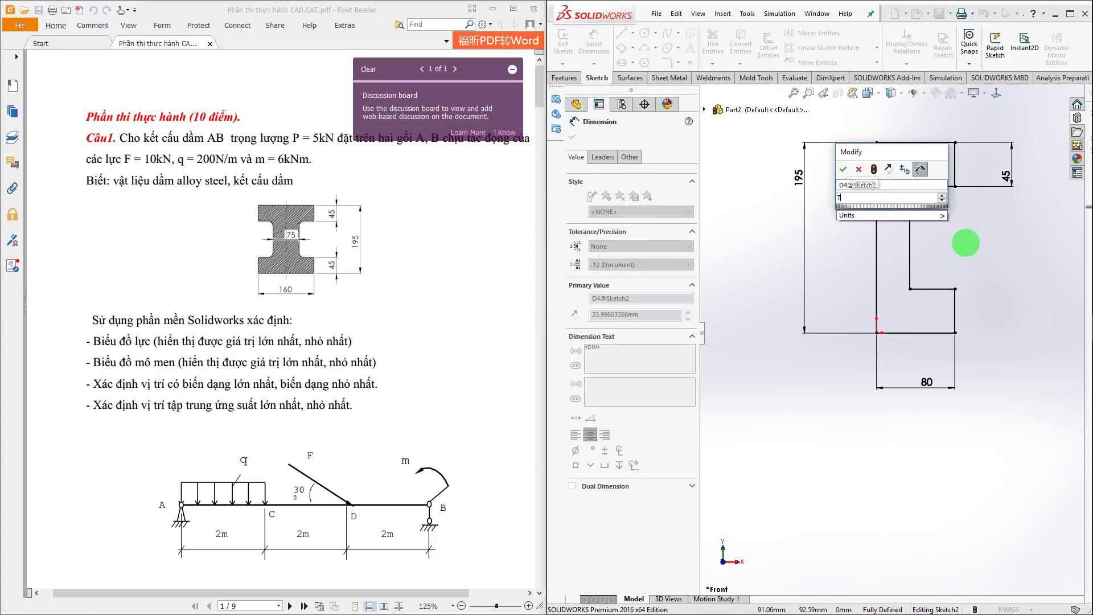
type("/2")
key("Return")
key("Escape")
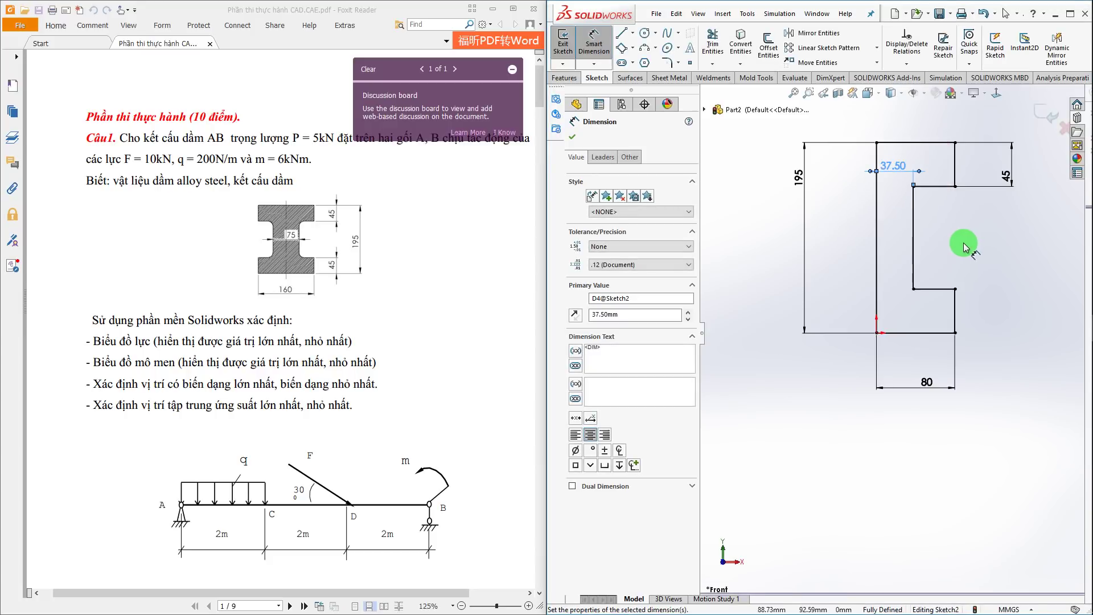
left_click(877, 223)
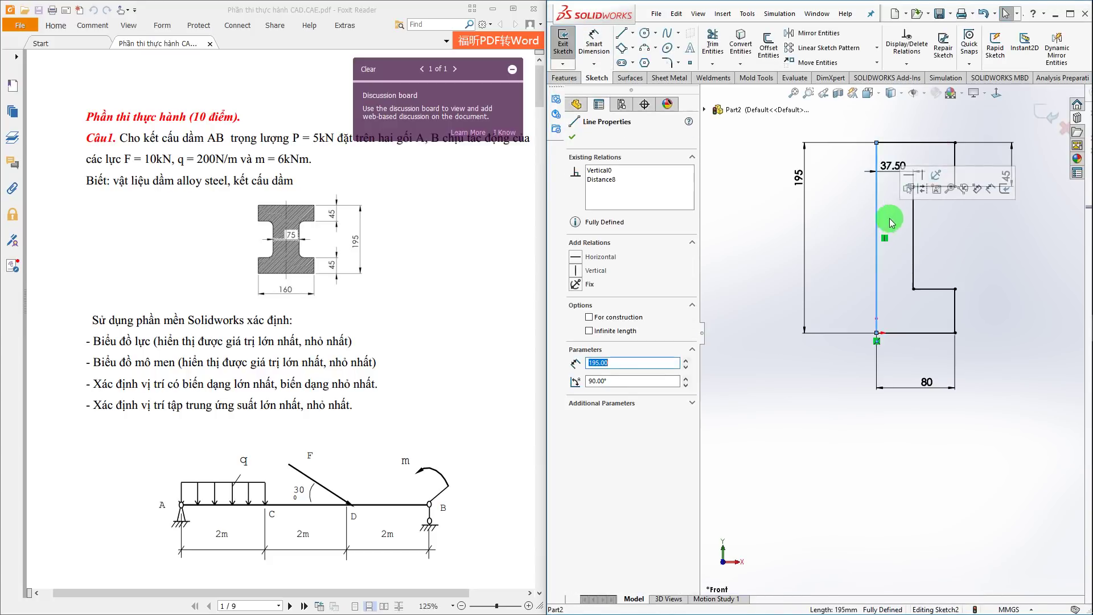
left_click(912, 183)
left_click(668, 62)
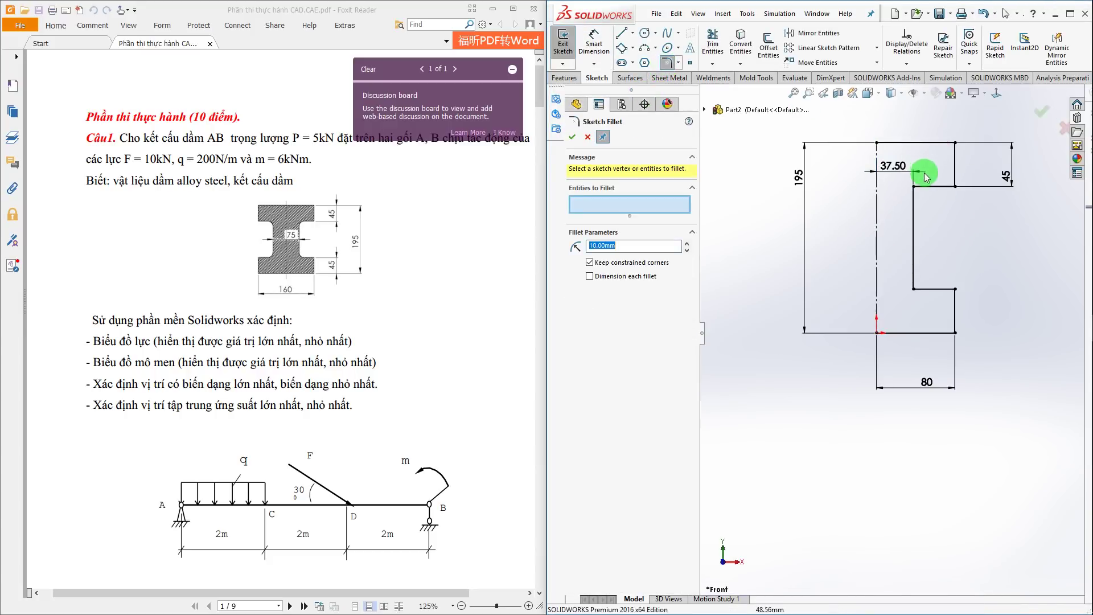
Add R10 fillets to both inner web corners, then mirror all lines and arcs about the centreline
left_click(914, 256)
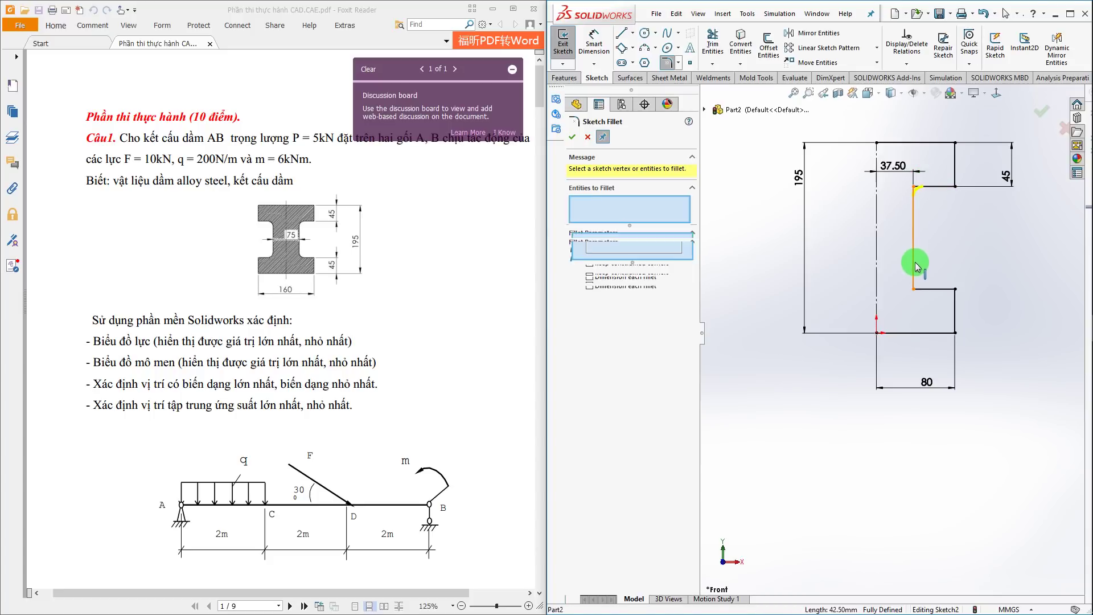
left_click(572, 137)
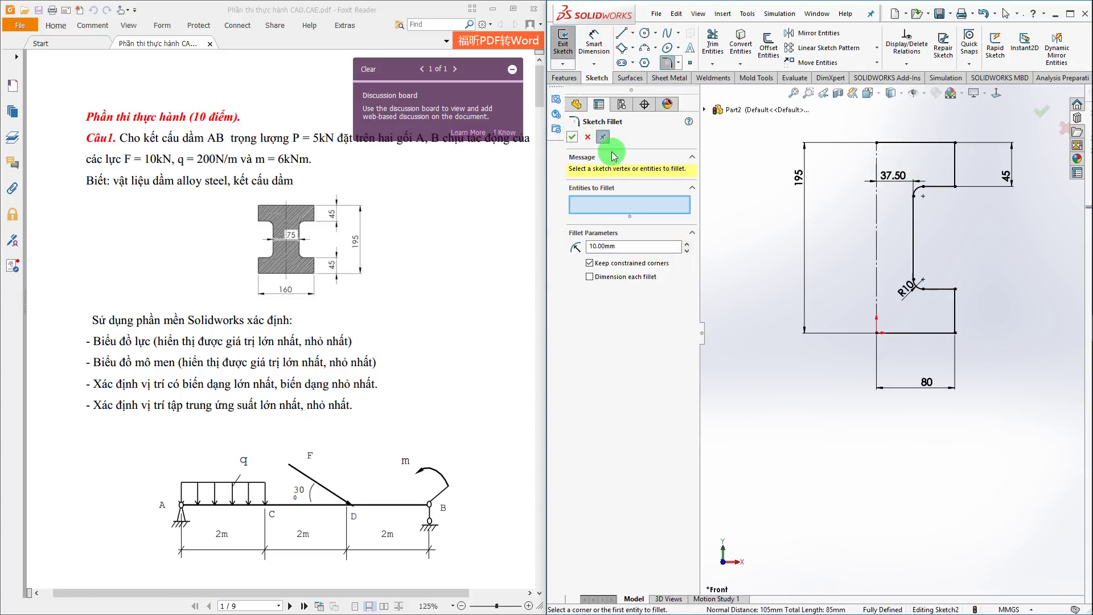
left_click(815, 33)
left_click_drag(991, 380, 797, 91)
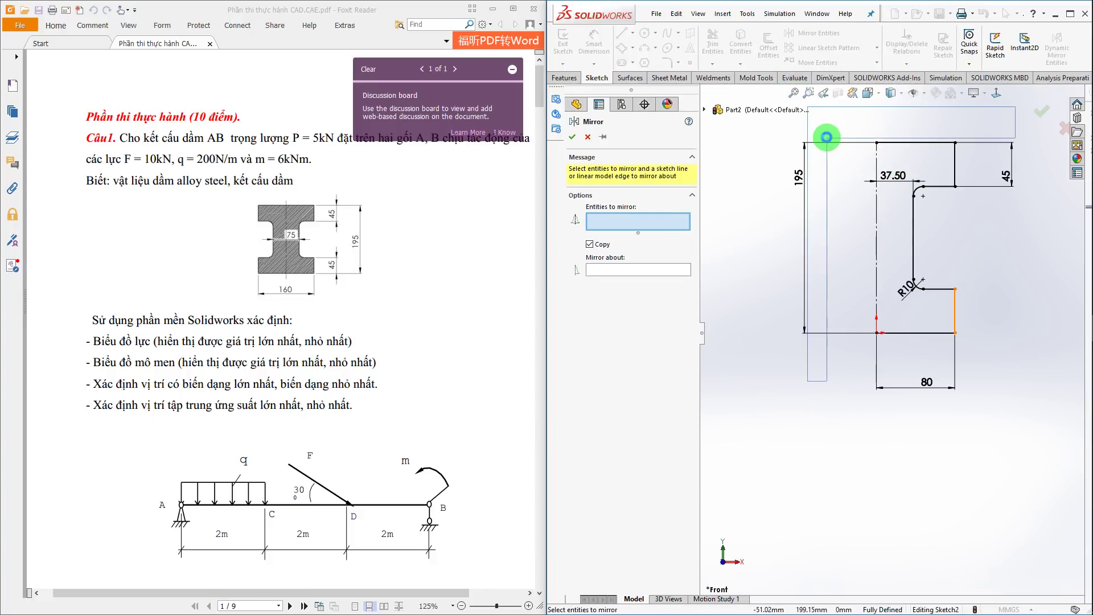
left_click(632, 352)
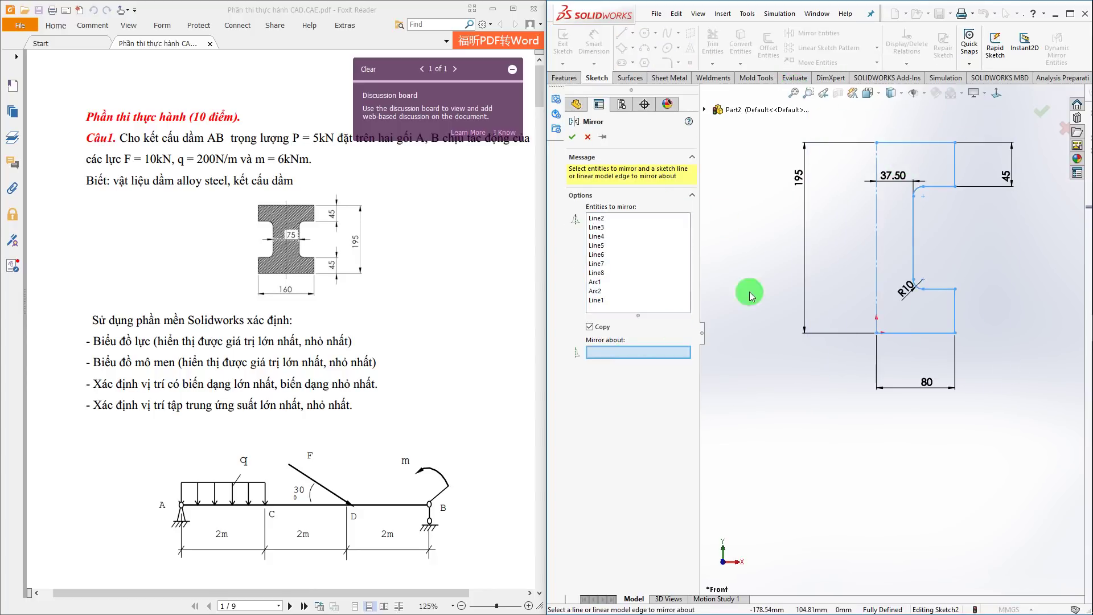
left_click(877, 225)
right_click(866, 234)
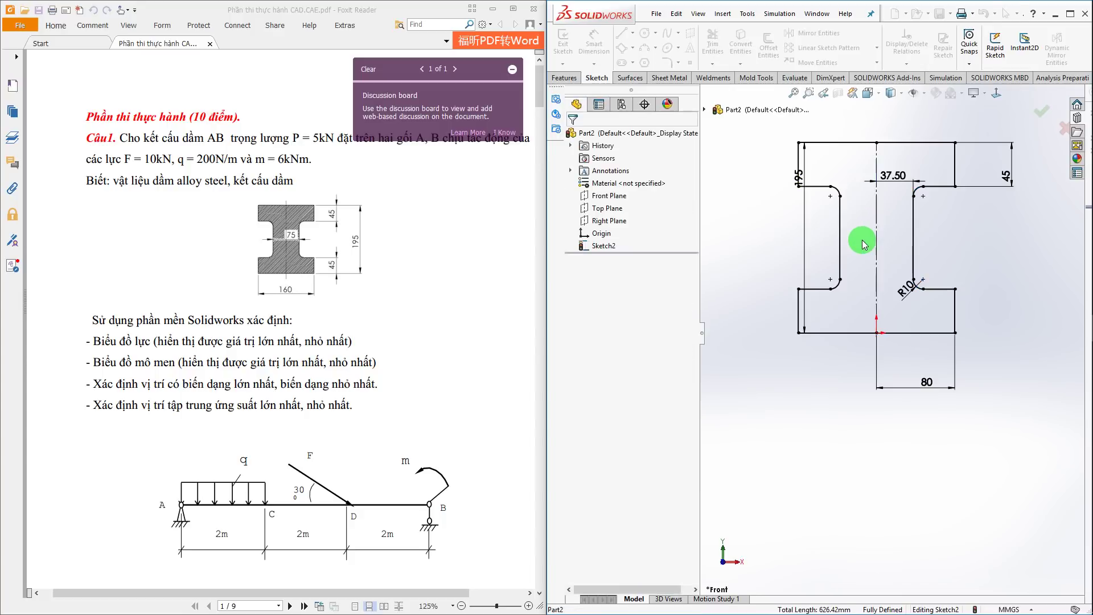
Move the 195 dimension outside the section and extrude the profile 2000 mm as Boss-Extrude1
scroll(777, 245, "up", 3)
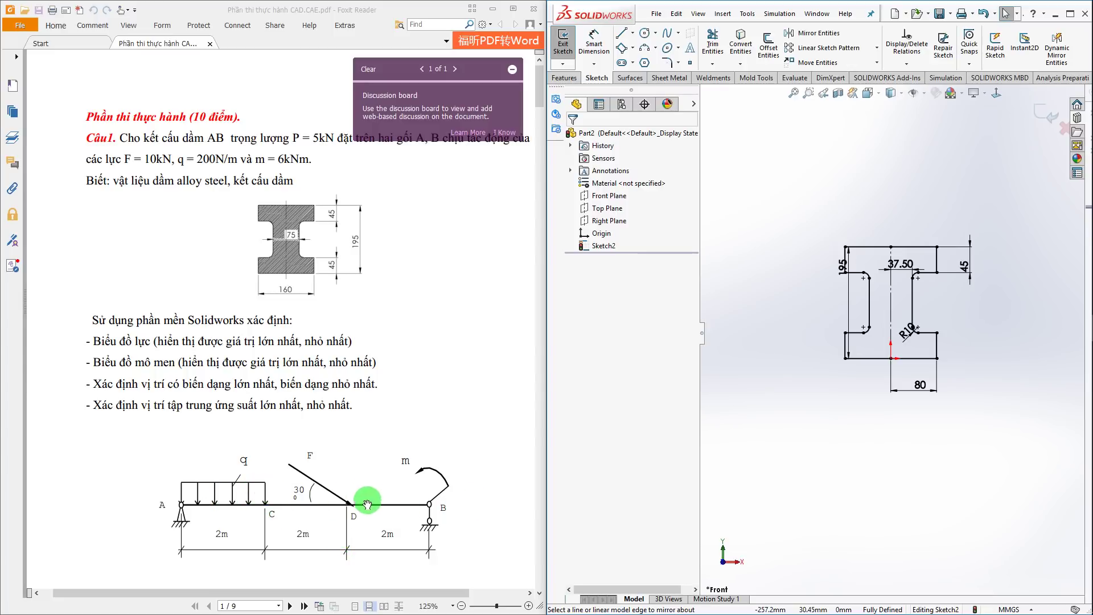
scroll(302, 428, "down", 3)
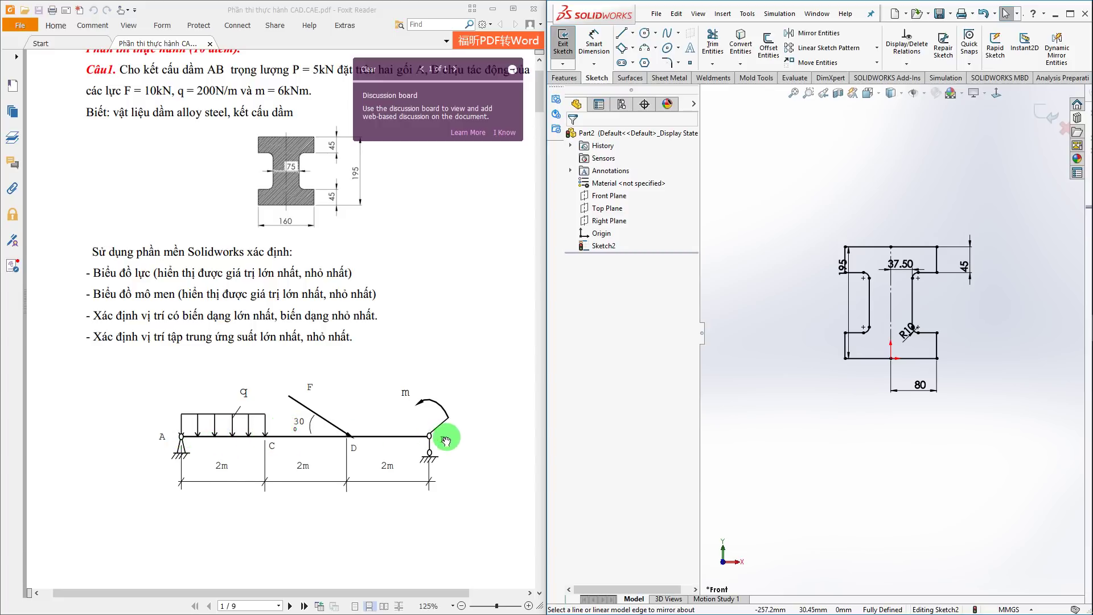
scroll(376, 342, "up", 2)
scroll(361, 393, "up", 1)
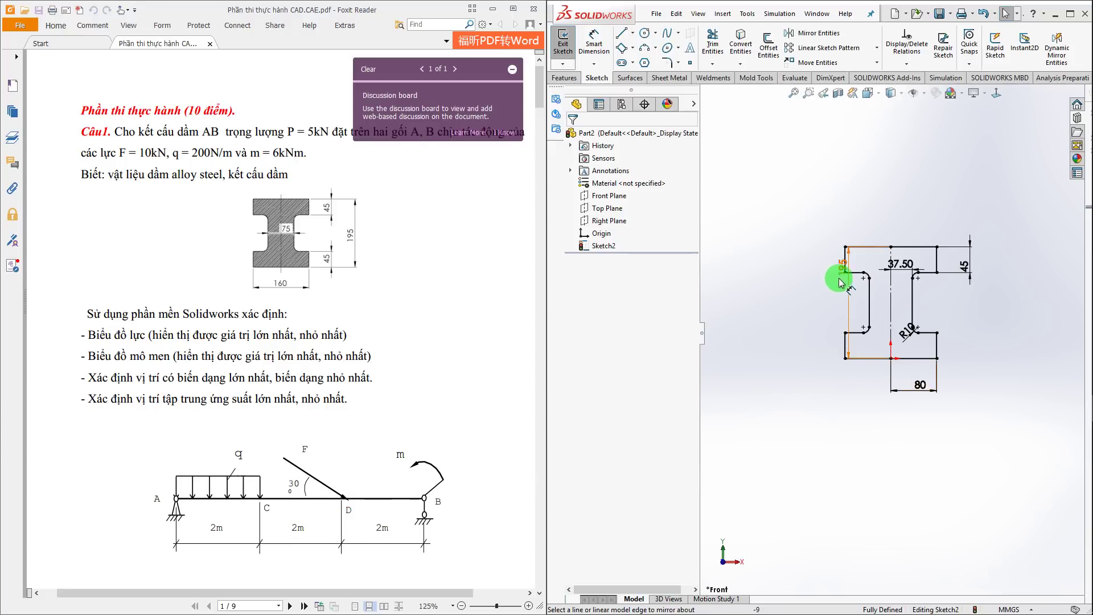
left_click_drag(842, 266, 806, 262)
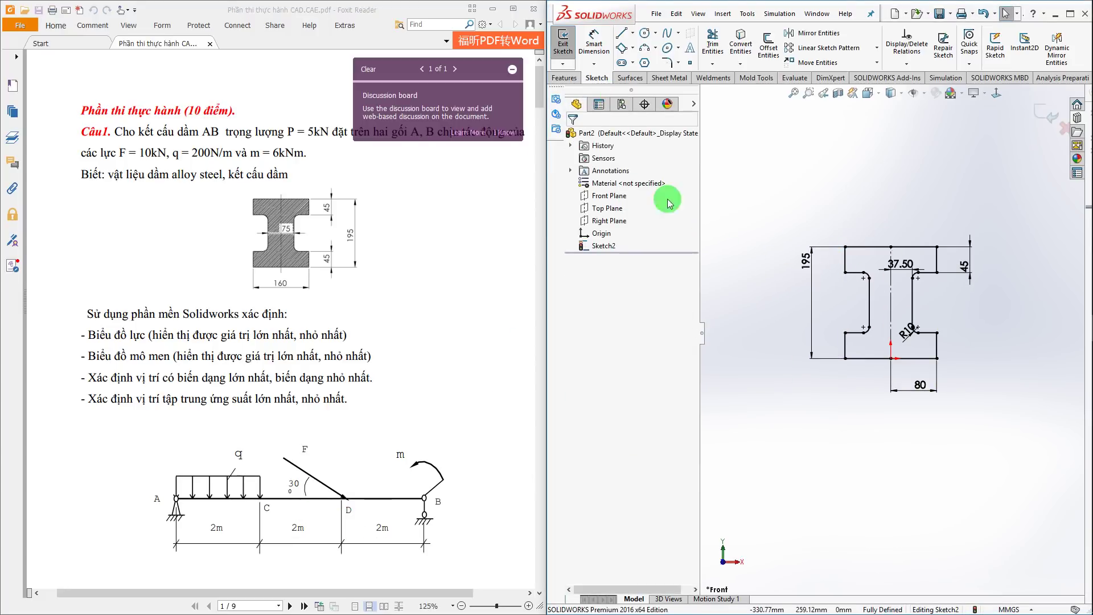
type("e")
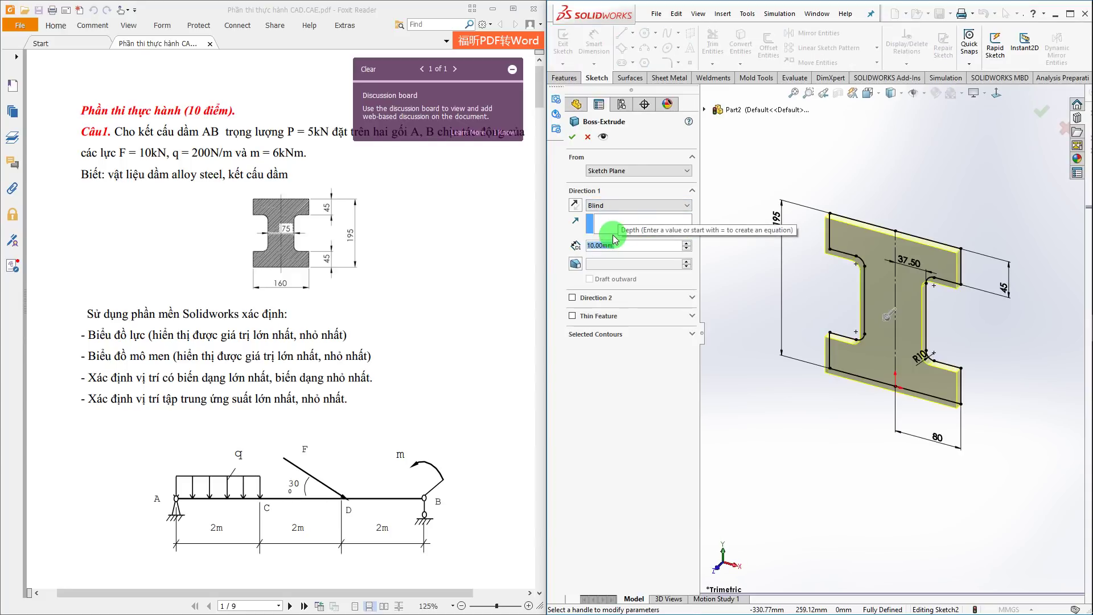
type("200")
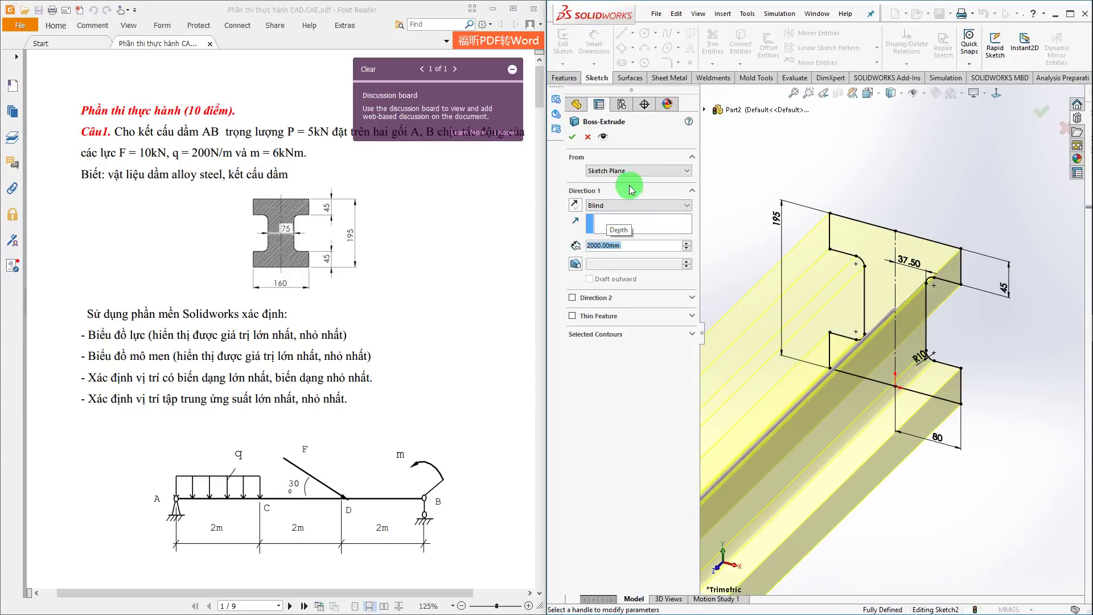
left_click(572, 136)
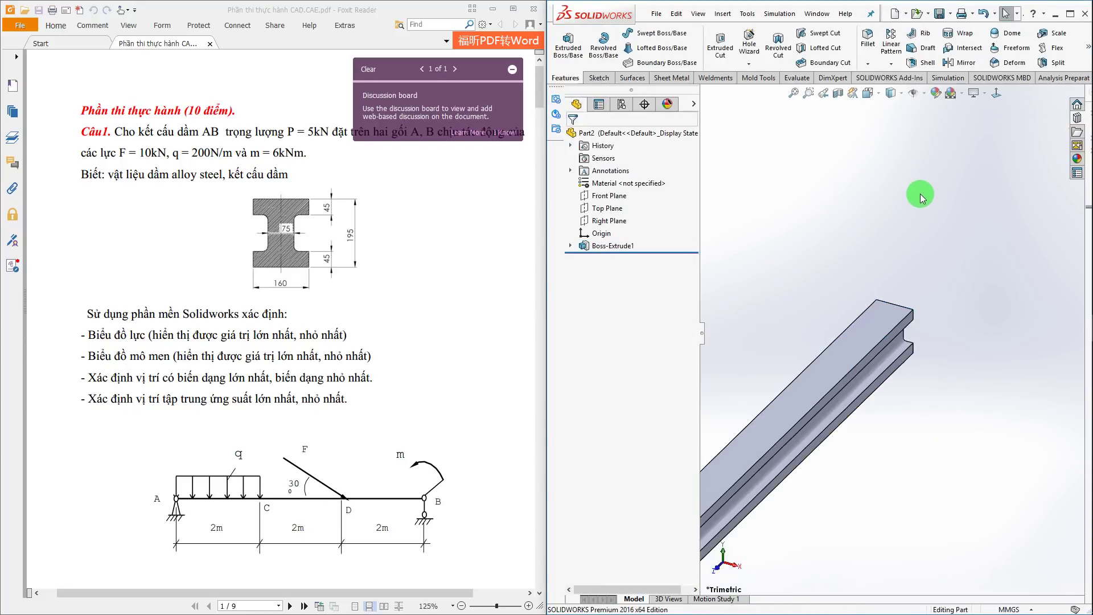
scroll(922, 358, "up", 5)
mouse_move(922, 358)
middle_mouse_down()
mouse_move(855, 395)
mouse_move(872, 397)
middle_mouse_up()
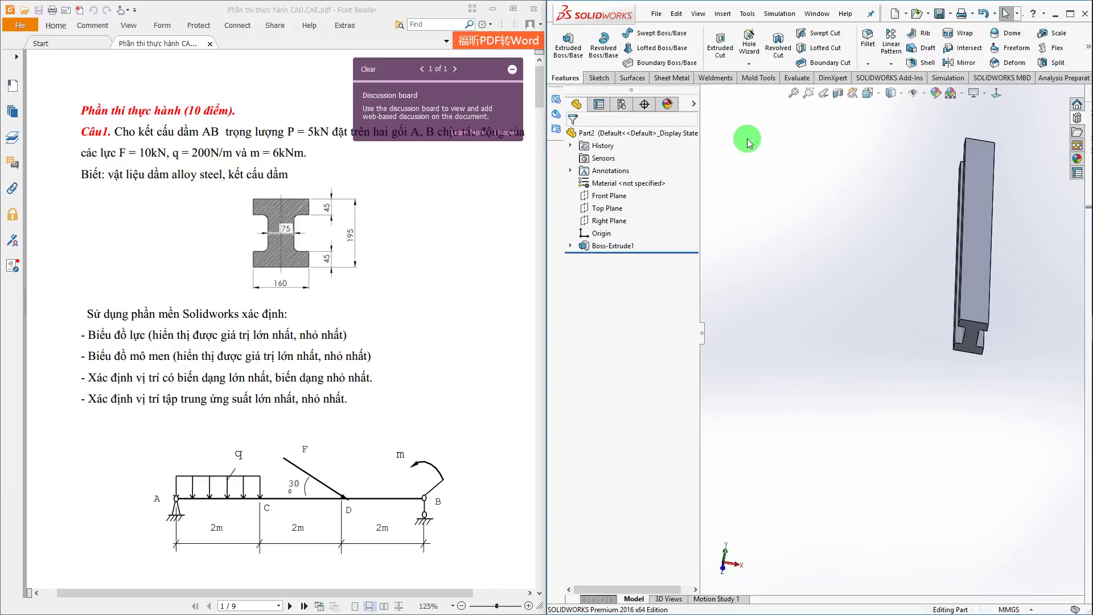
Convert the end-face edges into a new sketch and extrude it 4000 mm
right_click(974, 337)
left_click(968, 372)
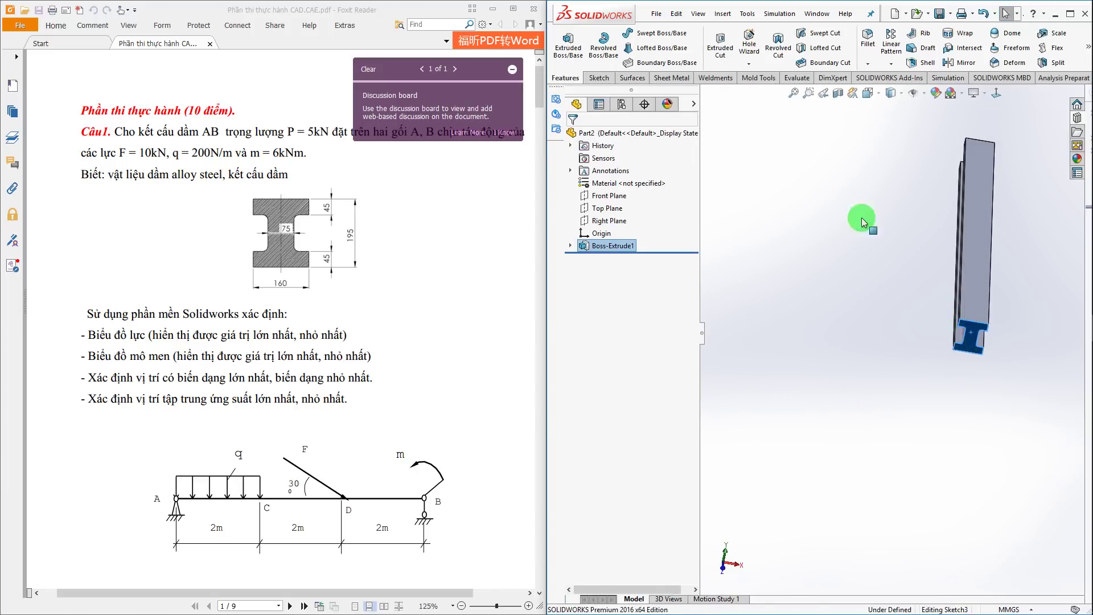
left_click(741, 46)
left_click(812, 141)
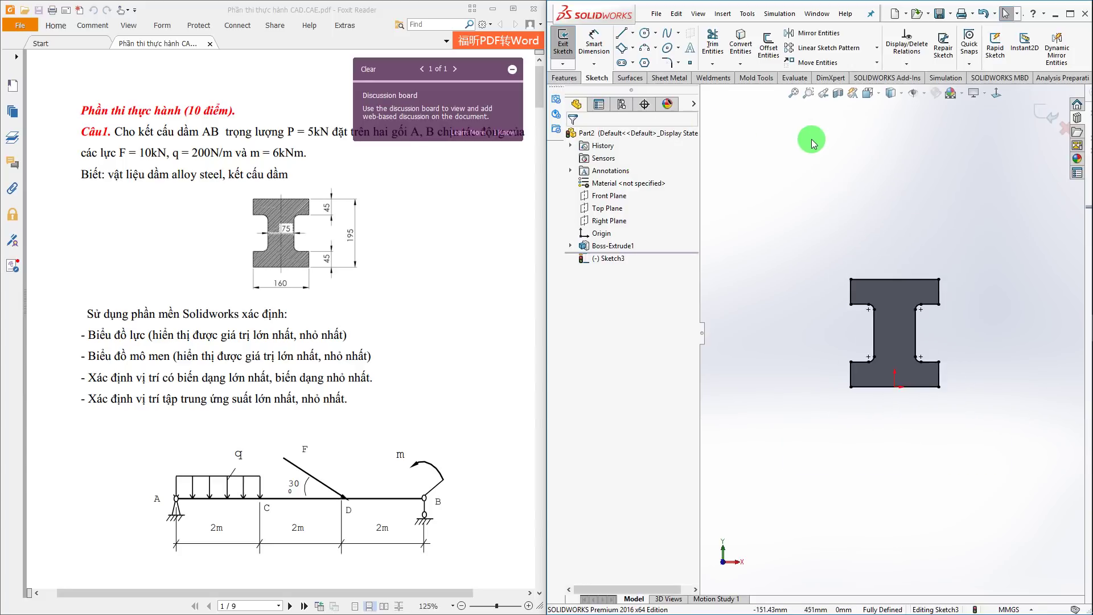
key("e")
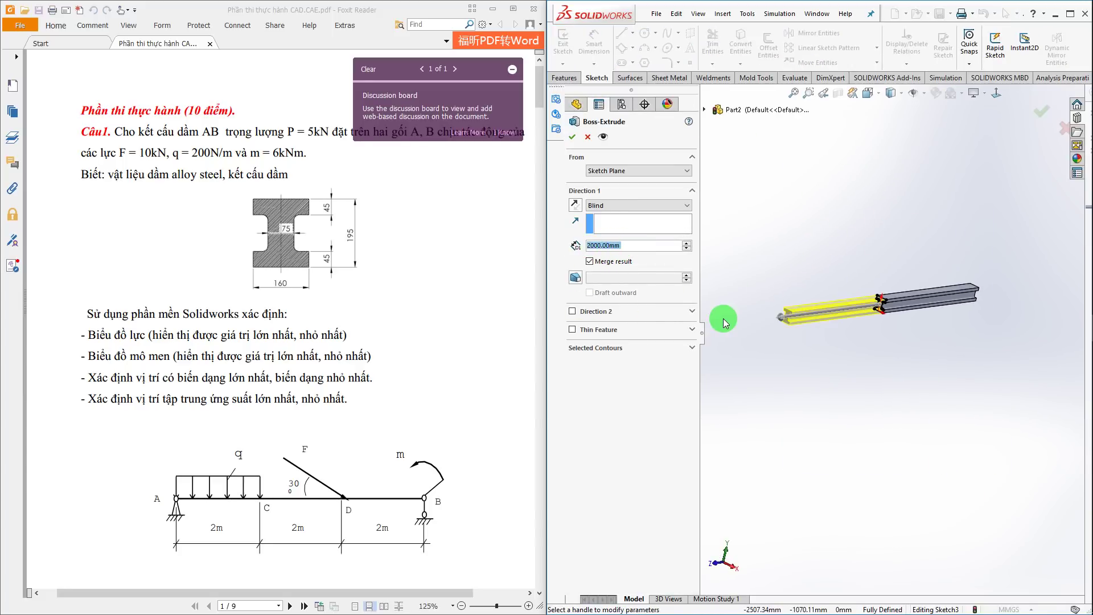
type("40000")
key("Return")
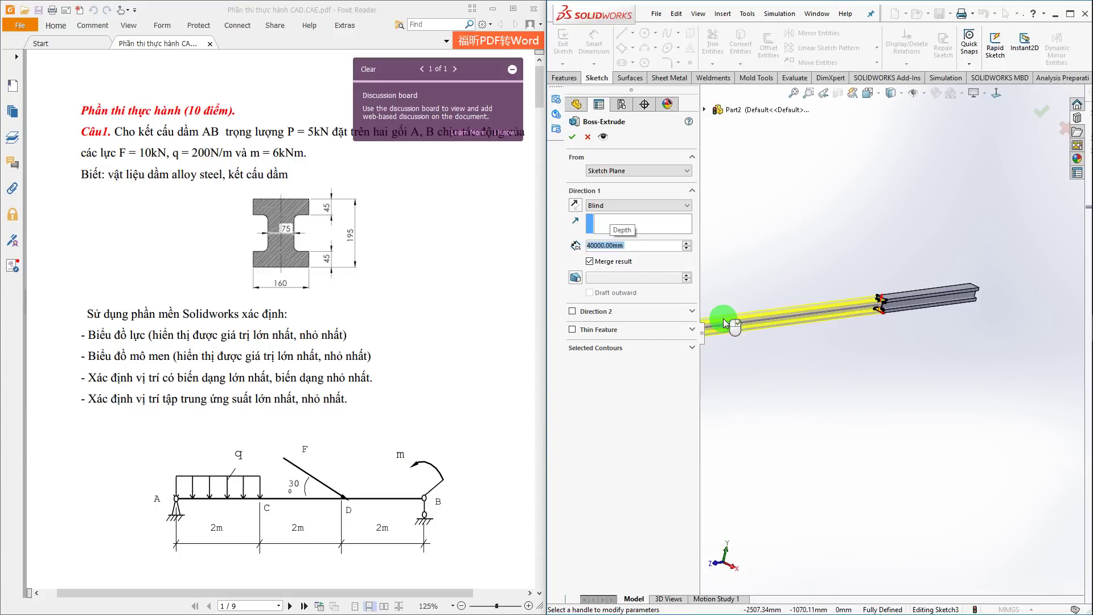
scroll(887, 325, "up", 3)
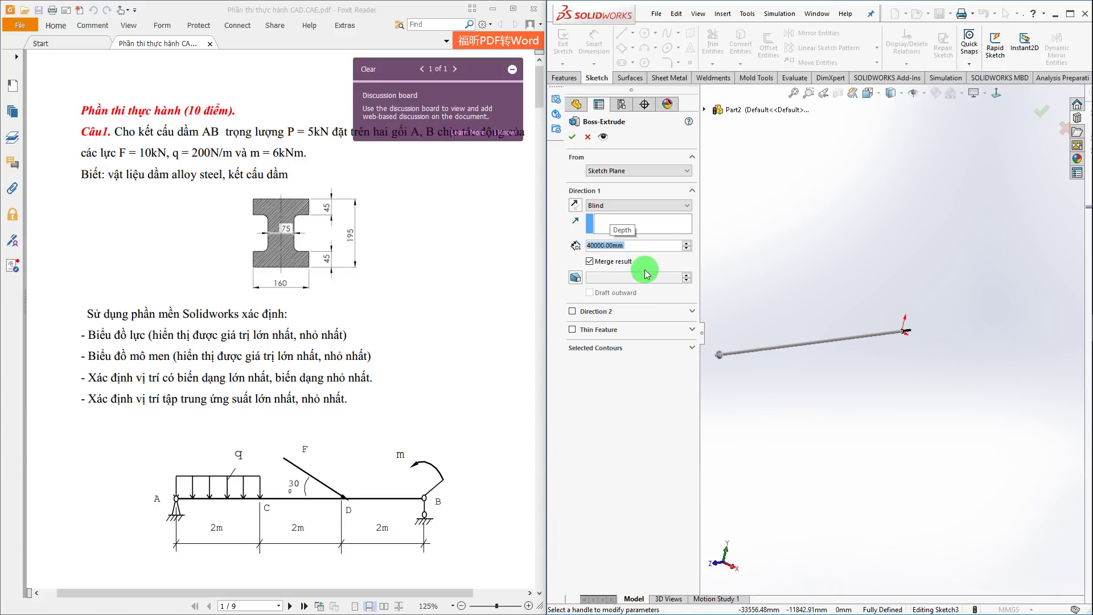
left_click(627, 251)
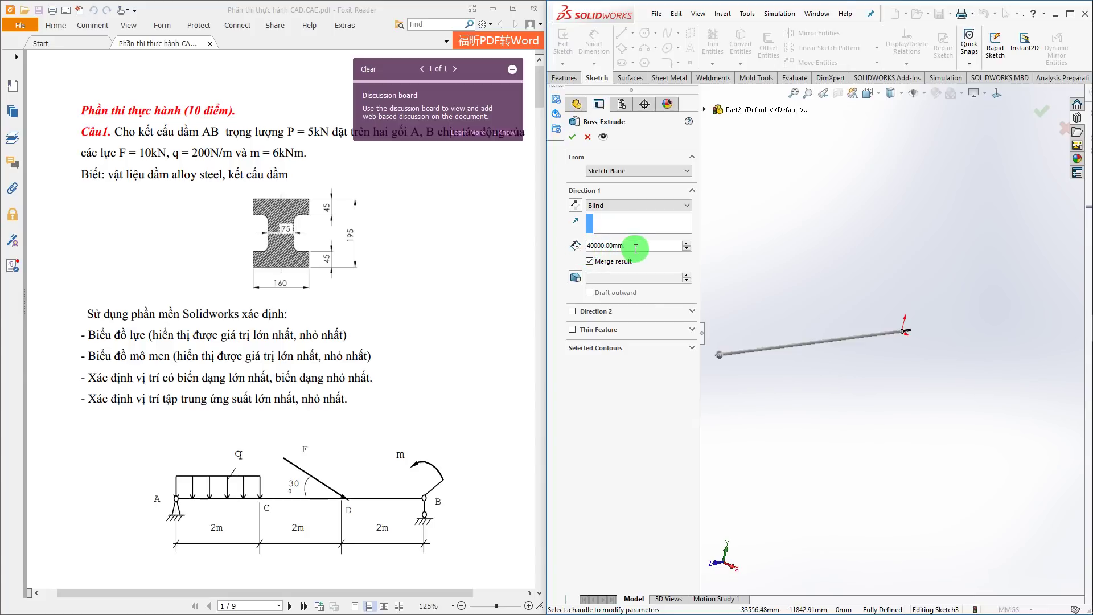
type("4000")
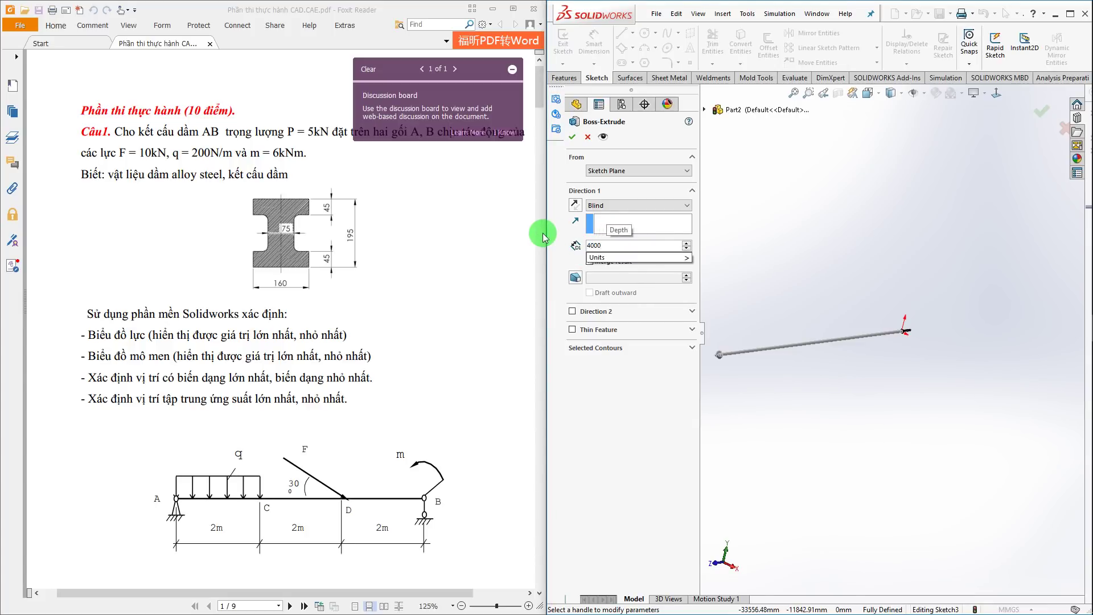
left_click(545, 237)
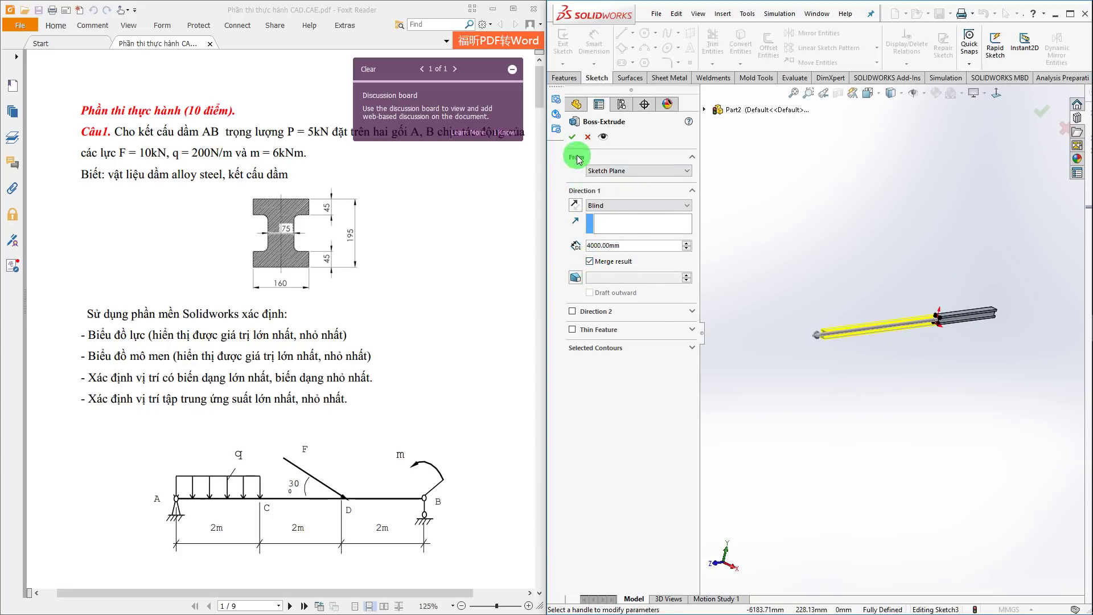
left_click(572, 136)
Edit Boss-Extrude2 with Merge result unchecked so it stays a separate solid body
scroll(938, 319, "up", 5)
scroll(937, 317, "up", 2)
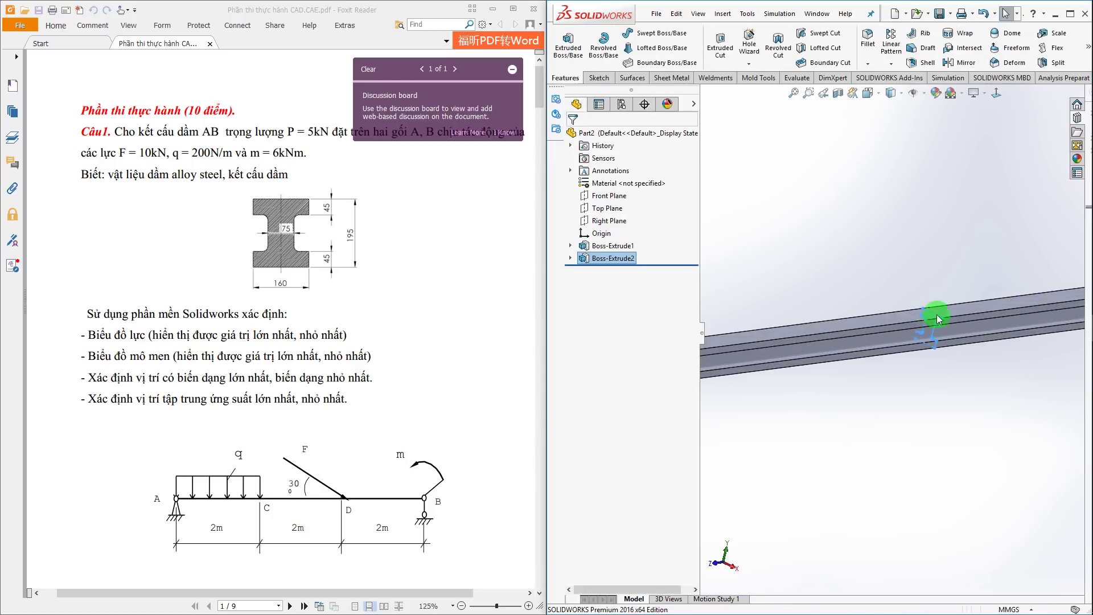
scroll(837, 322, "down", 5)
scroll(848, 327, "down", 2)
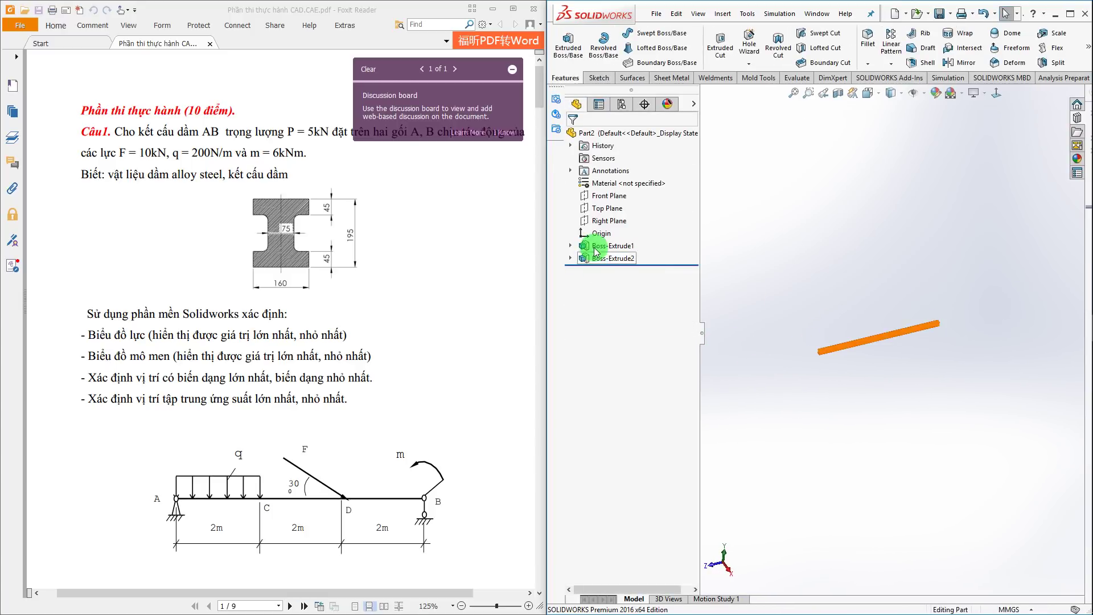
right_click(603, 259)
left_click(584, 230)
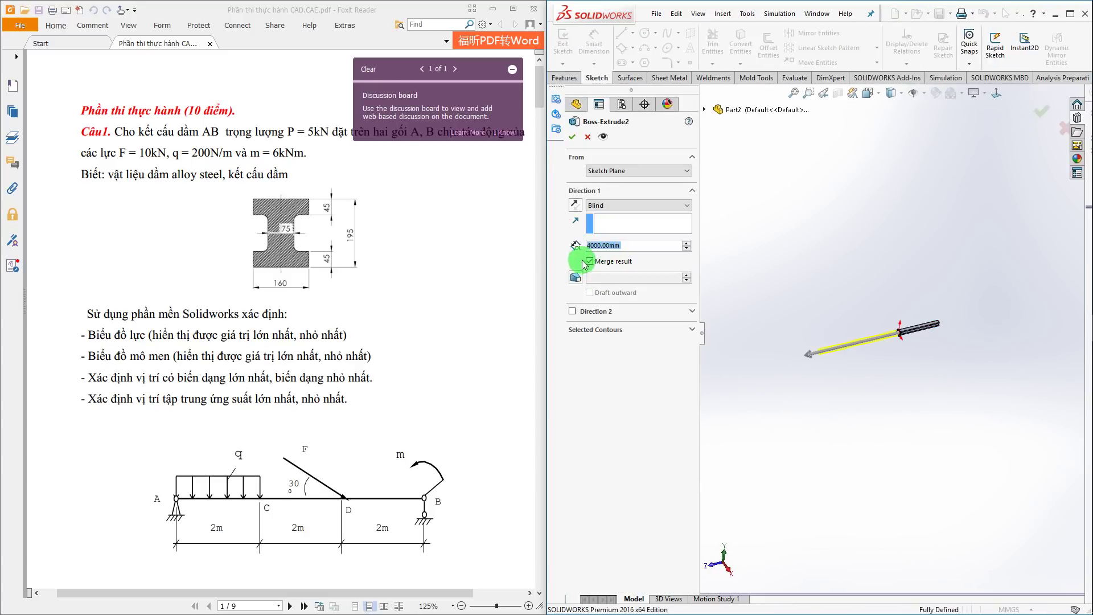
left_click(573, 137)
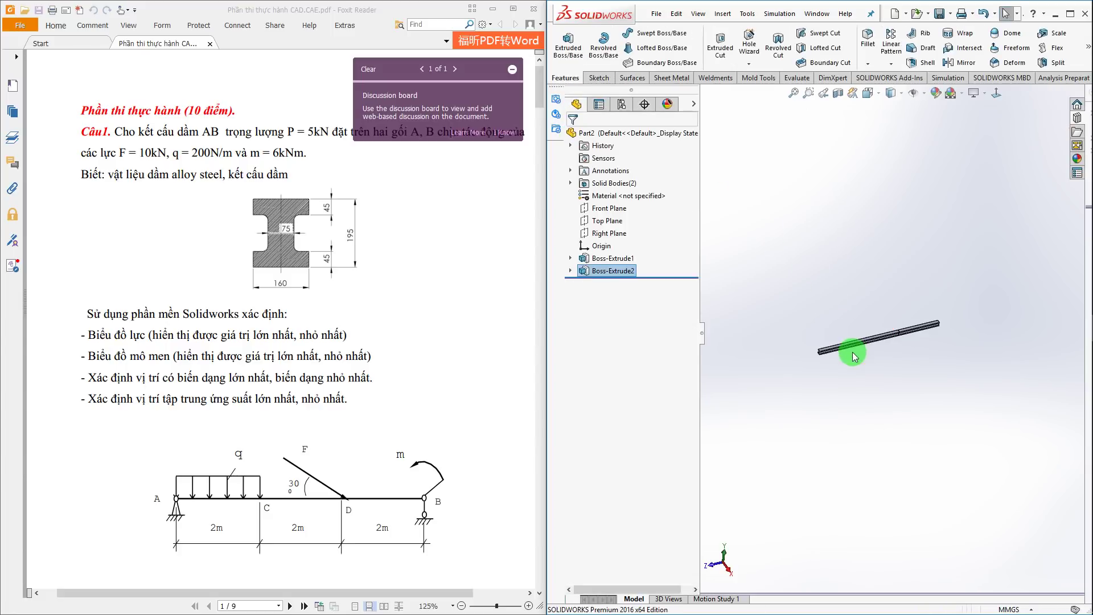
Orbit the beam to face the second section and bring up its face's shortcut options
mouse_move(860, 389)
middle_mouse_down()
mouse_move(941, 394)
mouse_move(1082, 370)
mouse_move(1034, 448)
middle_mouse_up()
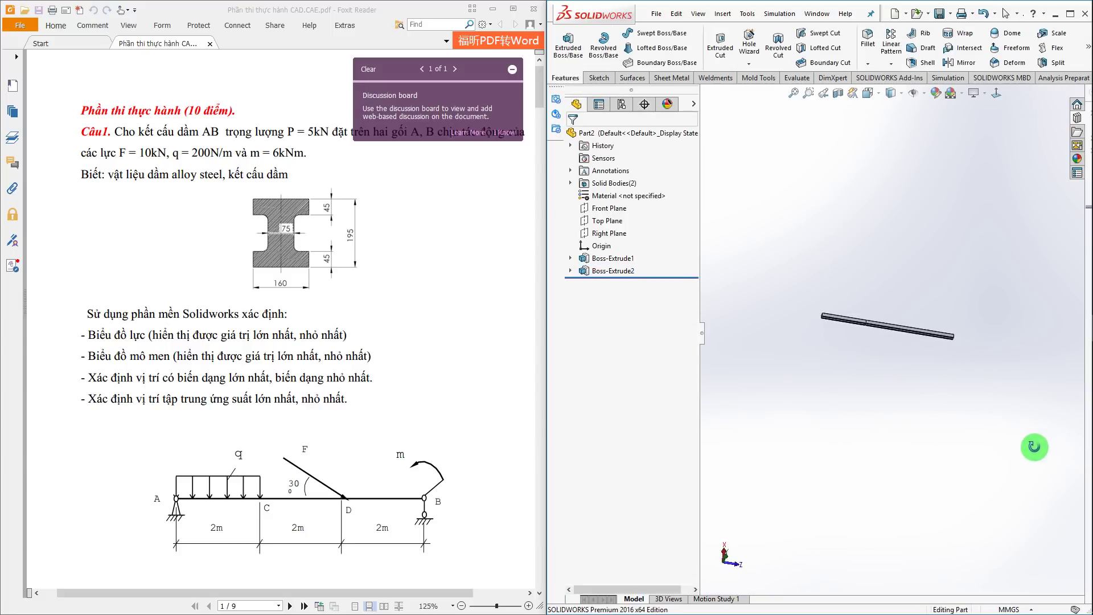
scroll(891, 360, "down", 2)
middle_click_drag(892, 360, 923, 310)
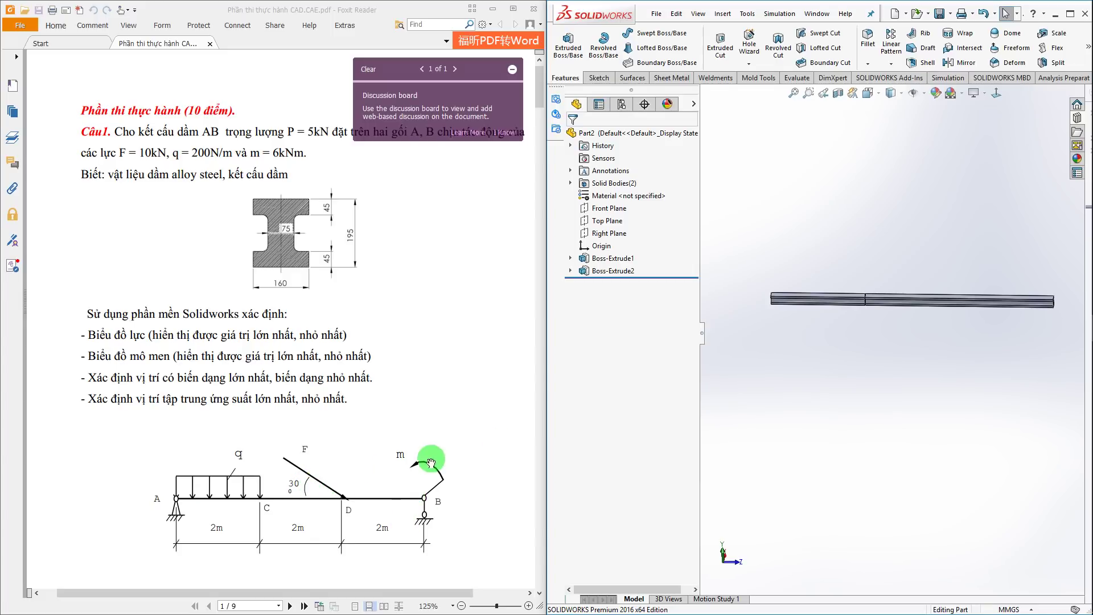
middle_click_drag(915, 329, 888, 334)
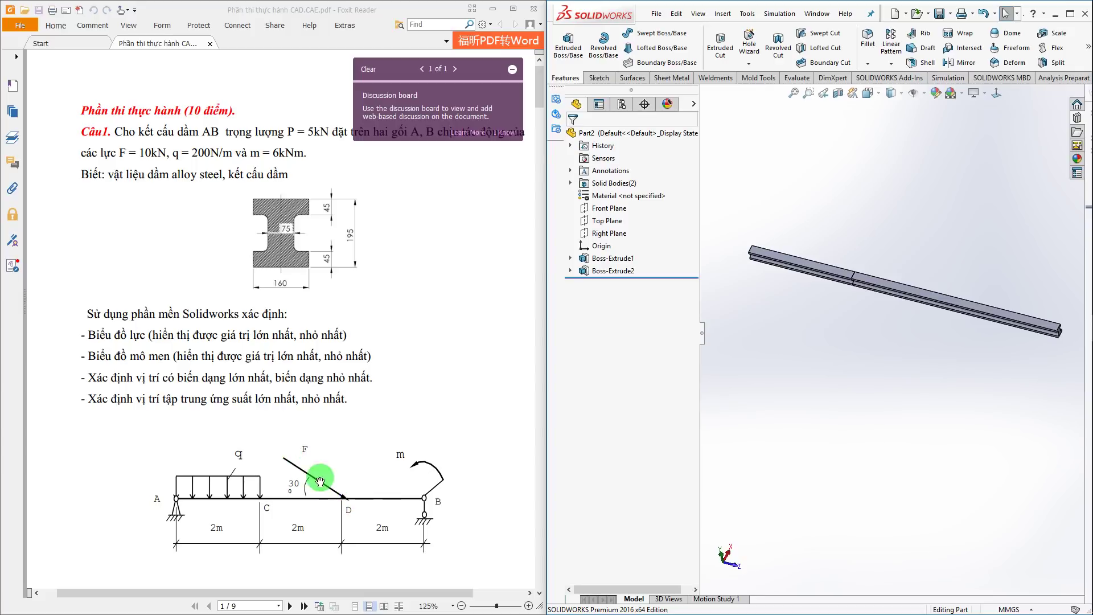
mouse_move(914, 328)
middle_mouse_down()
mouse_move(922, 228)
mouse_move(914, 327)
middle_mouse_up()
right_click(914, 329)
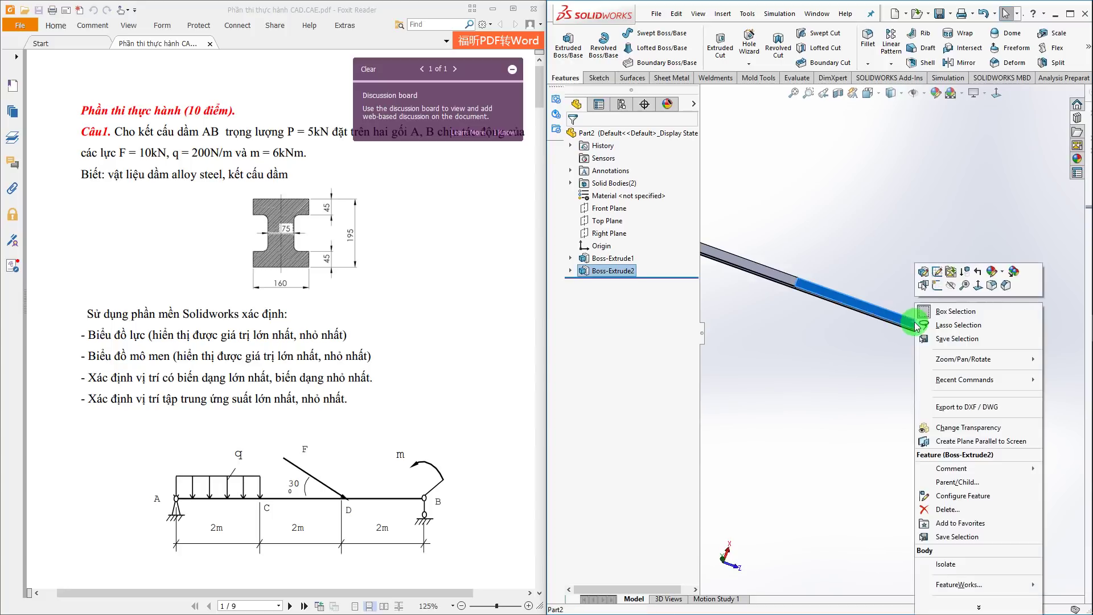
Draw a line across the second section's face in Sketch4 and maximize the SOLIDWORKS window
left_click(934, 286)
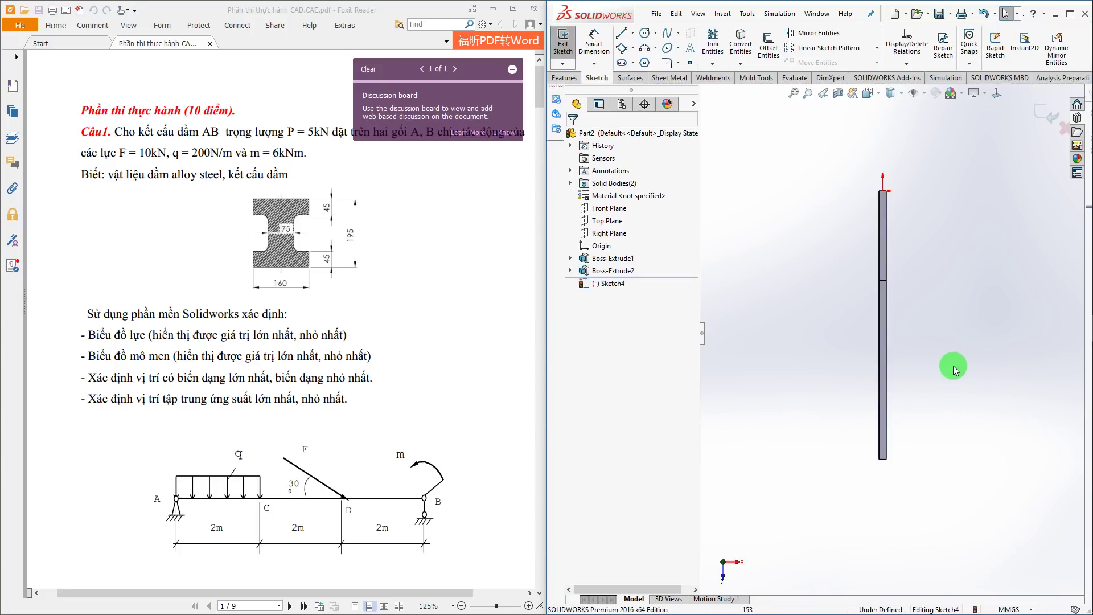
key("l")
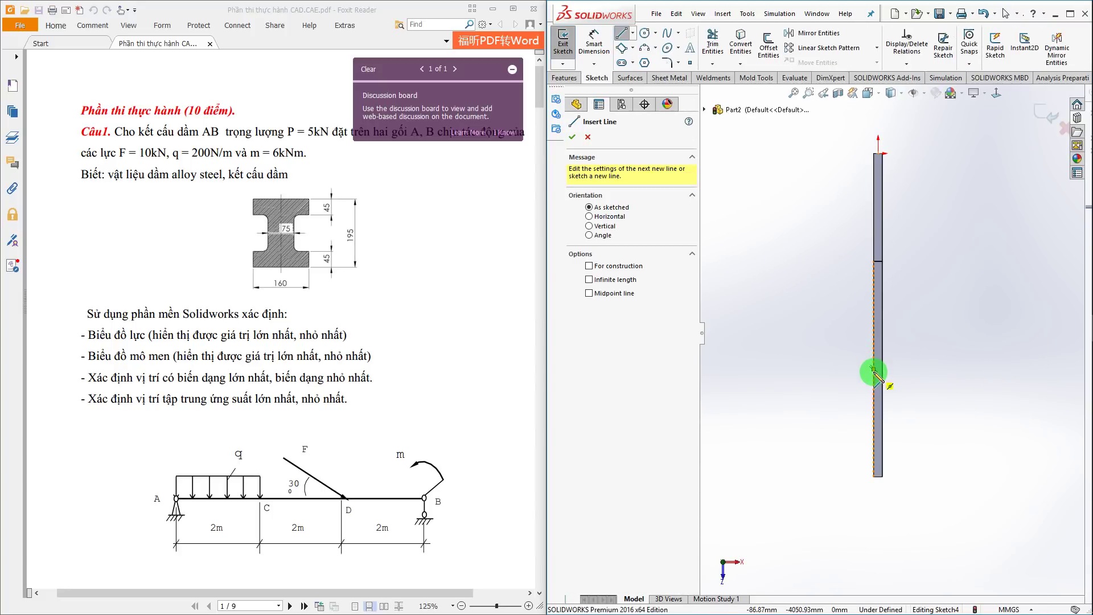
scroll(874, 370, "down", 3)
scroll(874, 370, "down", 3)
left_click(797, 349)
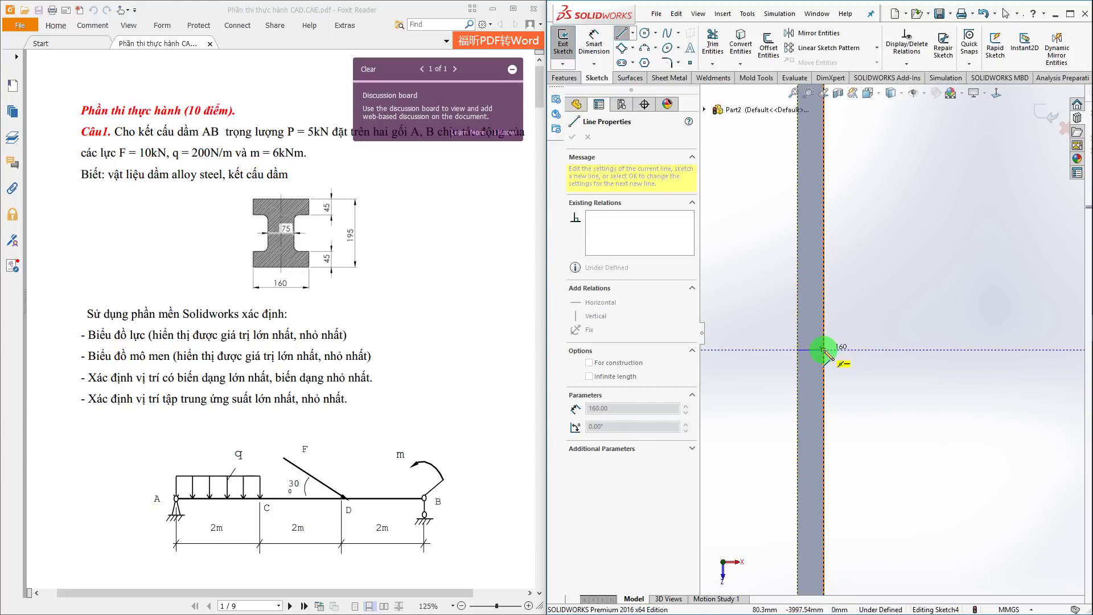
key("Escape")
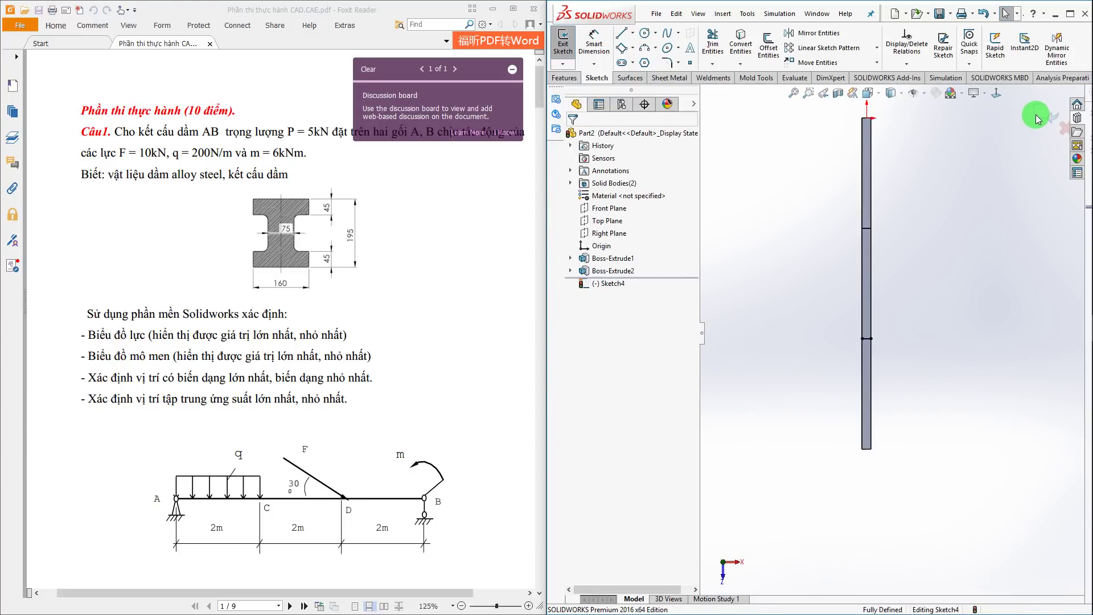
left_click(1032, 122)
left_click(580, 88)
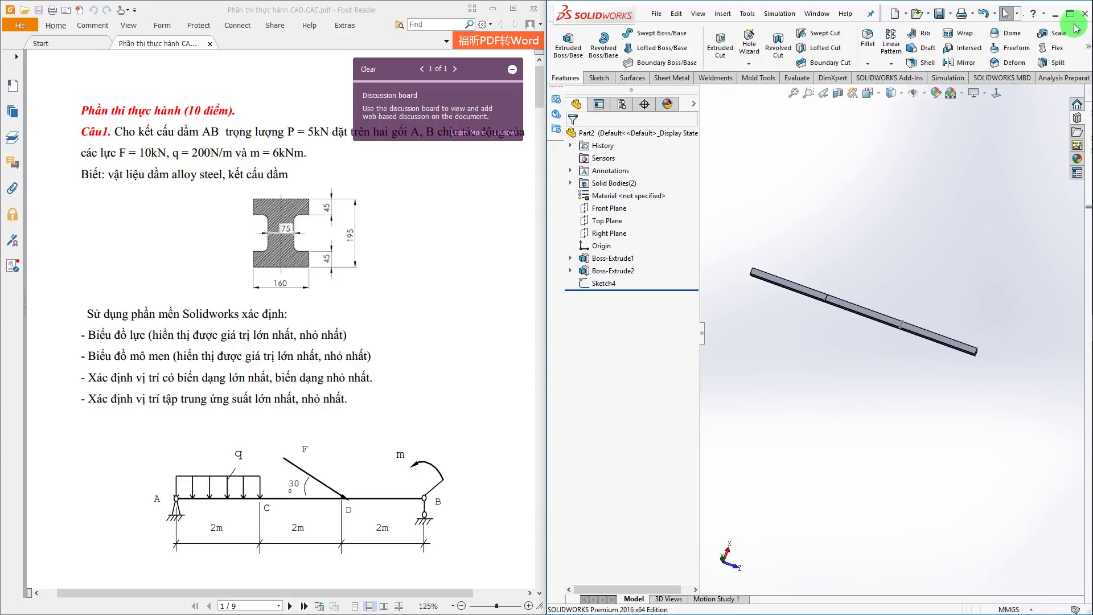
left_click(1071, 14)
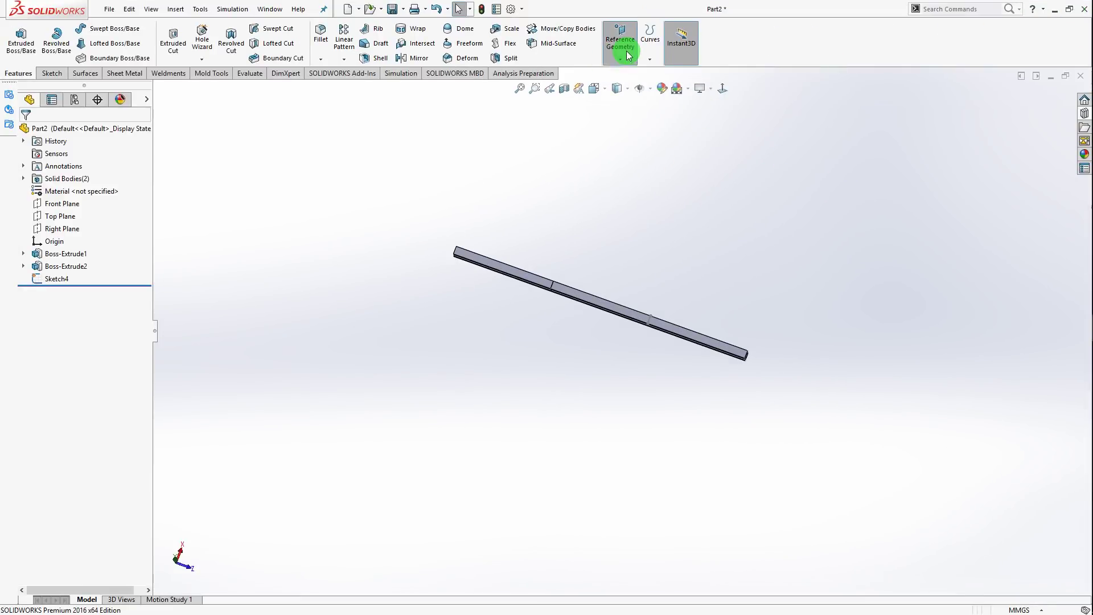
Create reference Point1 80 mm along Line1@Sketch4 using distance along curve
left_click(628, 55)
left_click(623, 110)
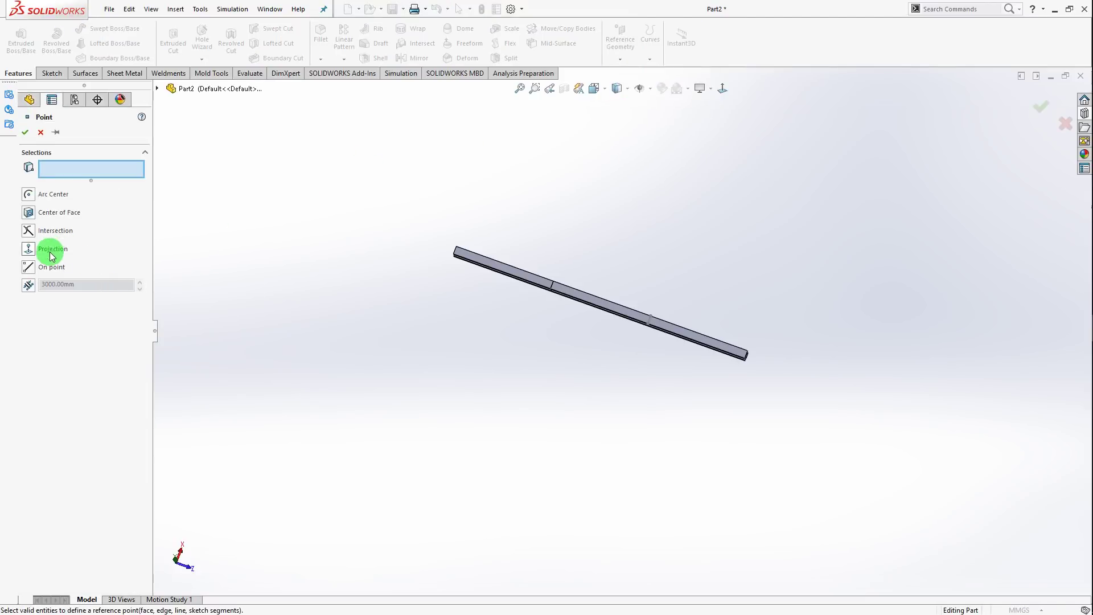
left_click(29, 286)
left_click(31, 286)
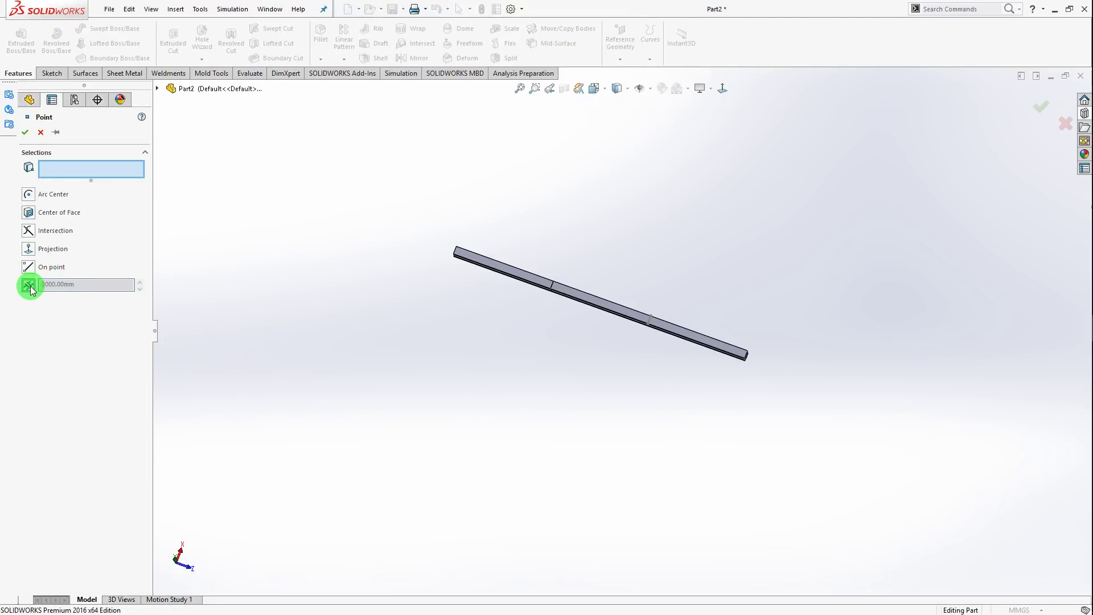
scroll(594, 283, "down", 5)
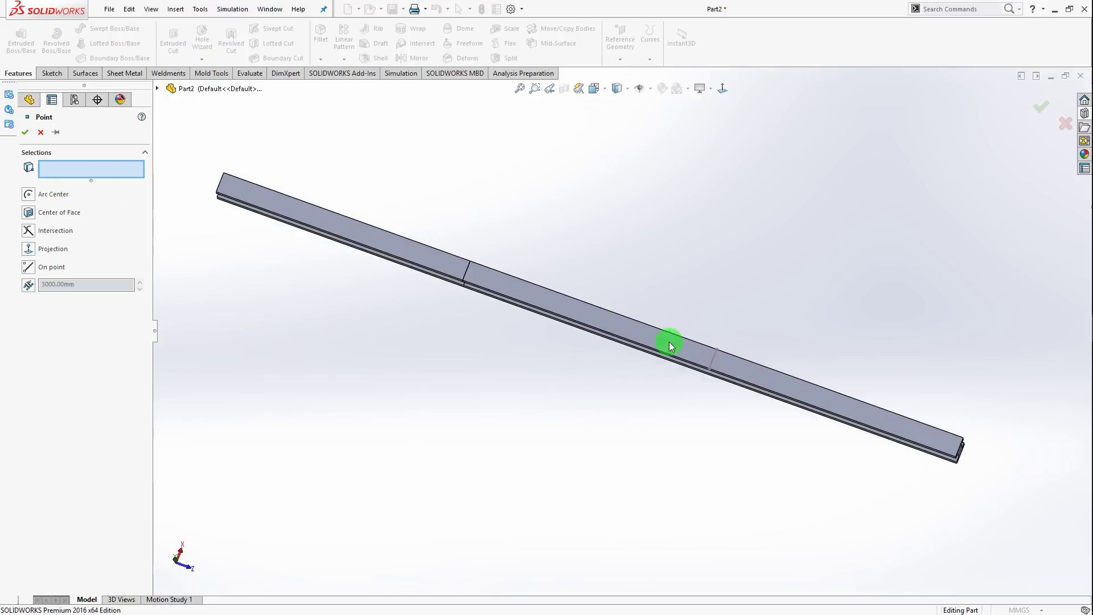
left_click(711, 357)
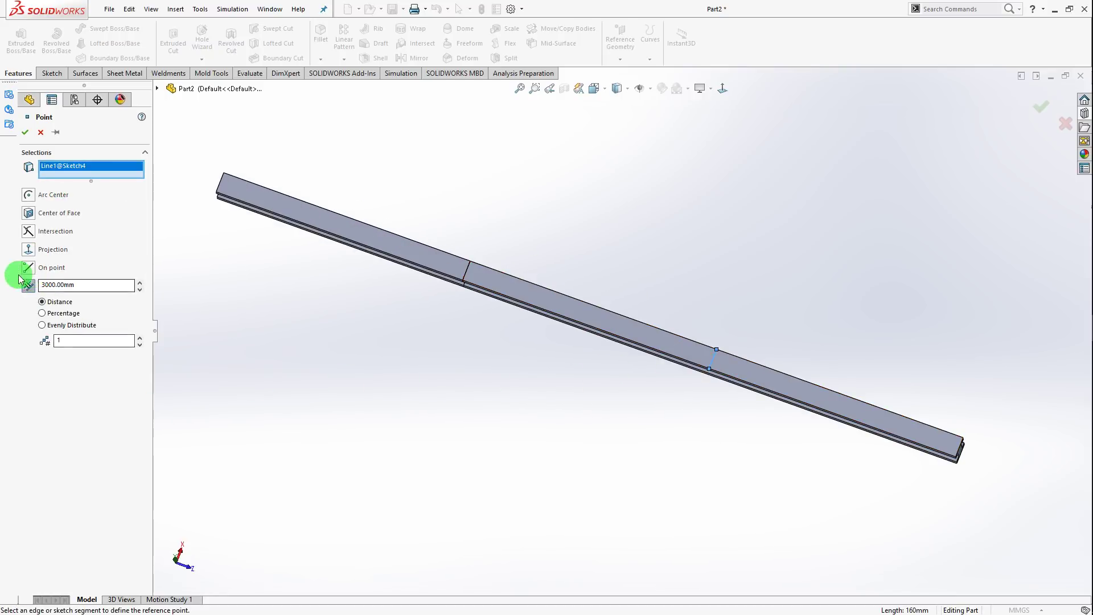
left_click(85, 288)
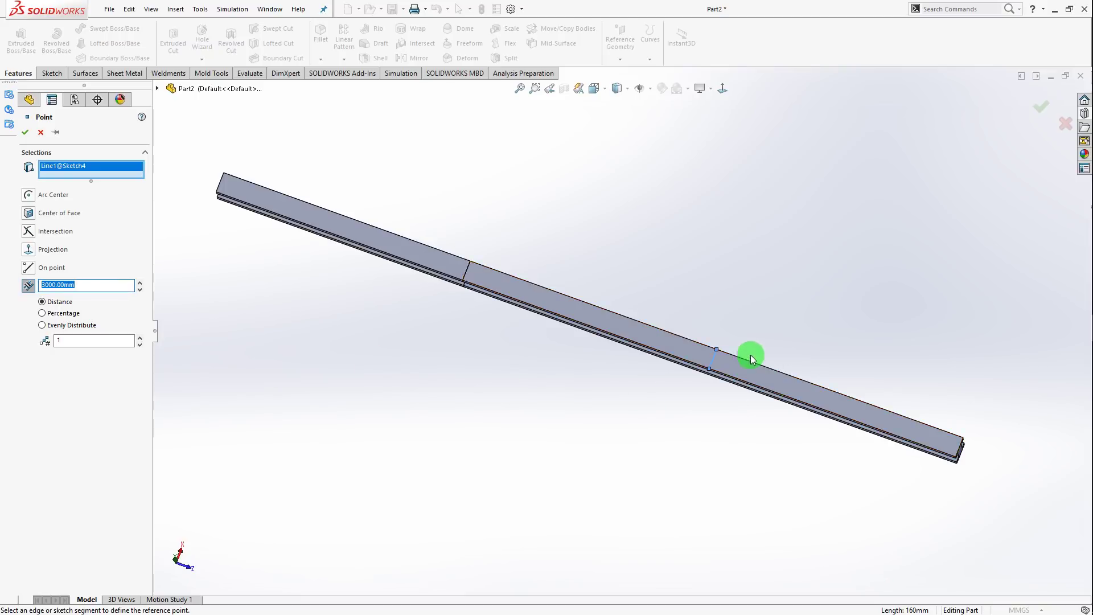
scroll(740, 353, "down", 5)
type("80")
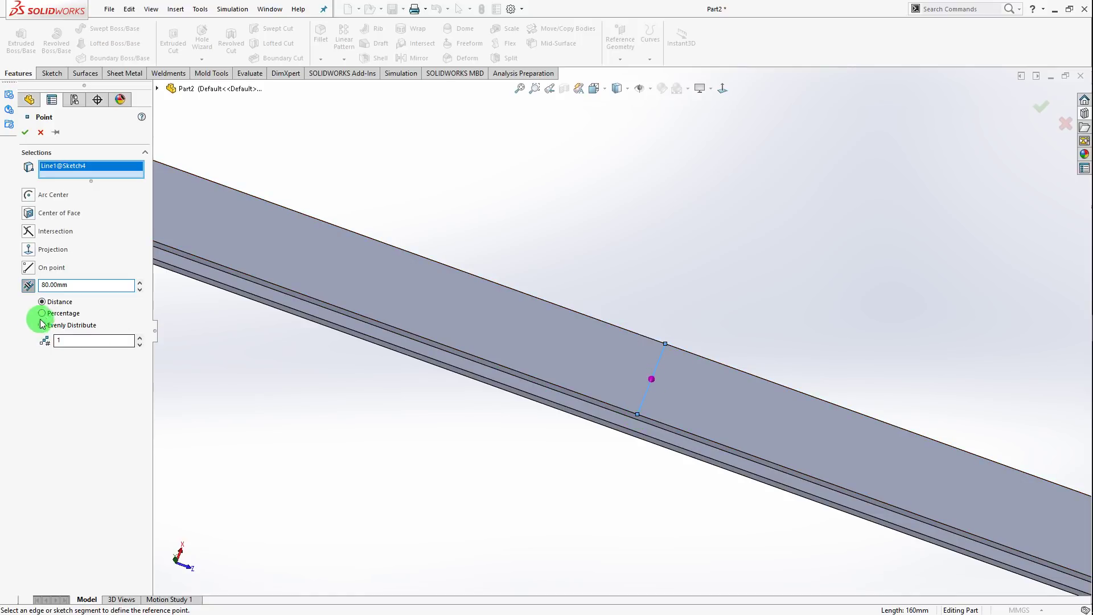
scroll(570, 285, "up", 5)
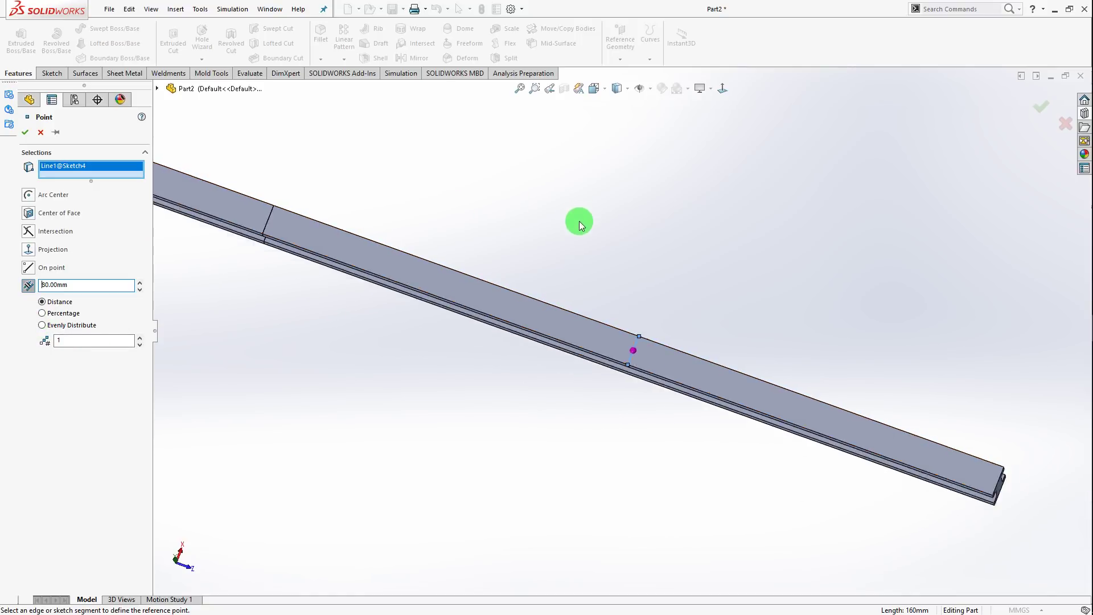
scroll(563, 285, "up", 5)
left_click(25, 135)
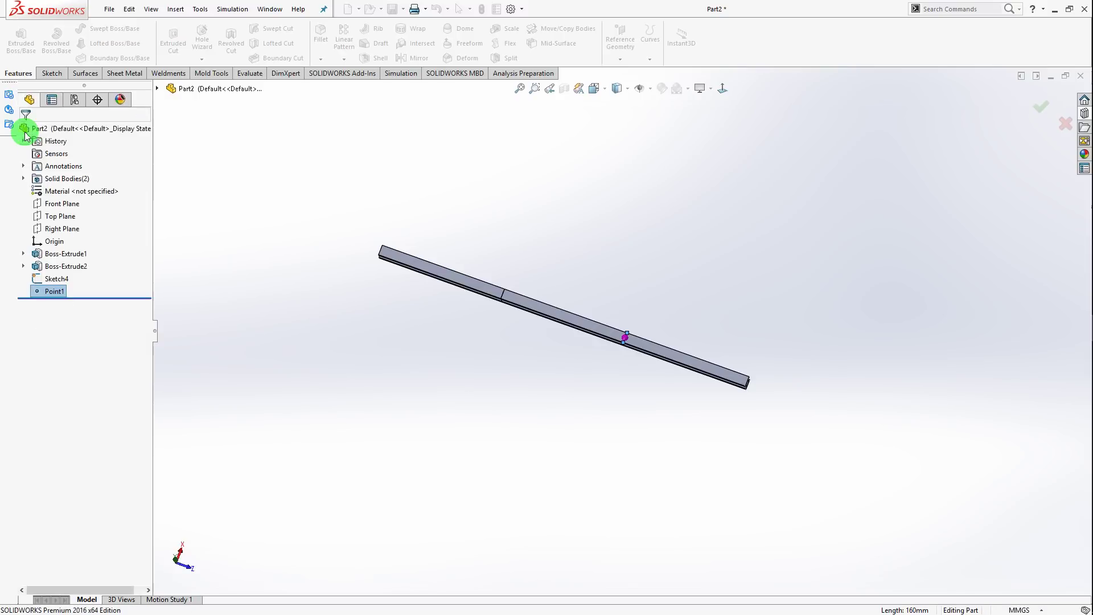
scroll(518, 370, "down", 3)
middle_click_drag(518, 370, 532, 298)
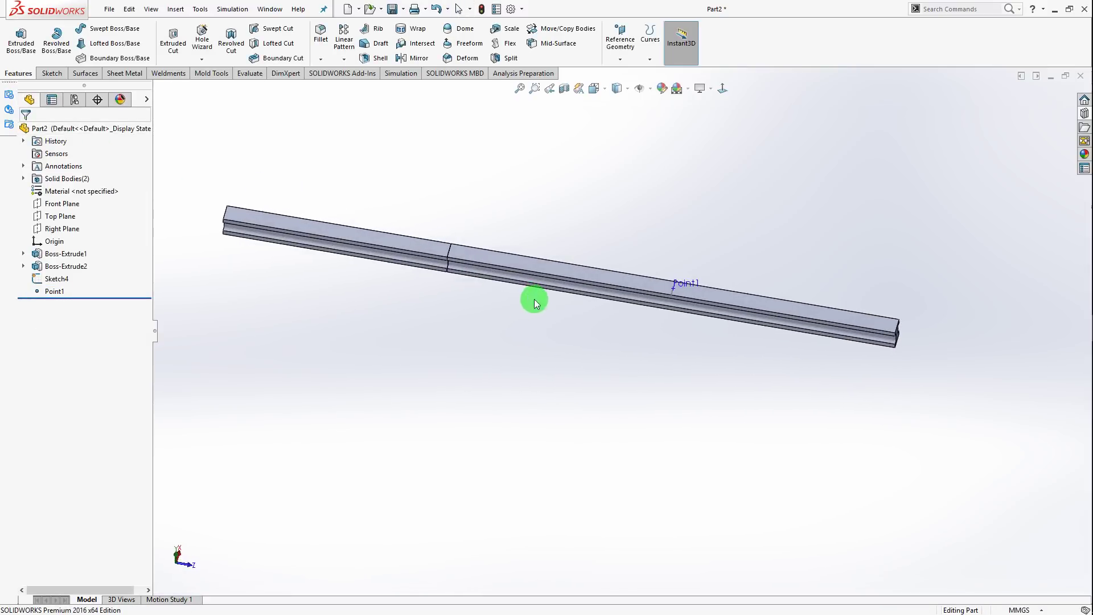
Create Plane1 through the Sketch4 line at 30° to the top face, then view the exercise PDF
left_click(620, 60)
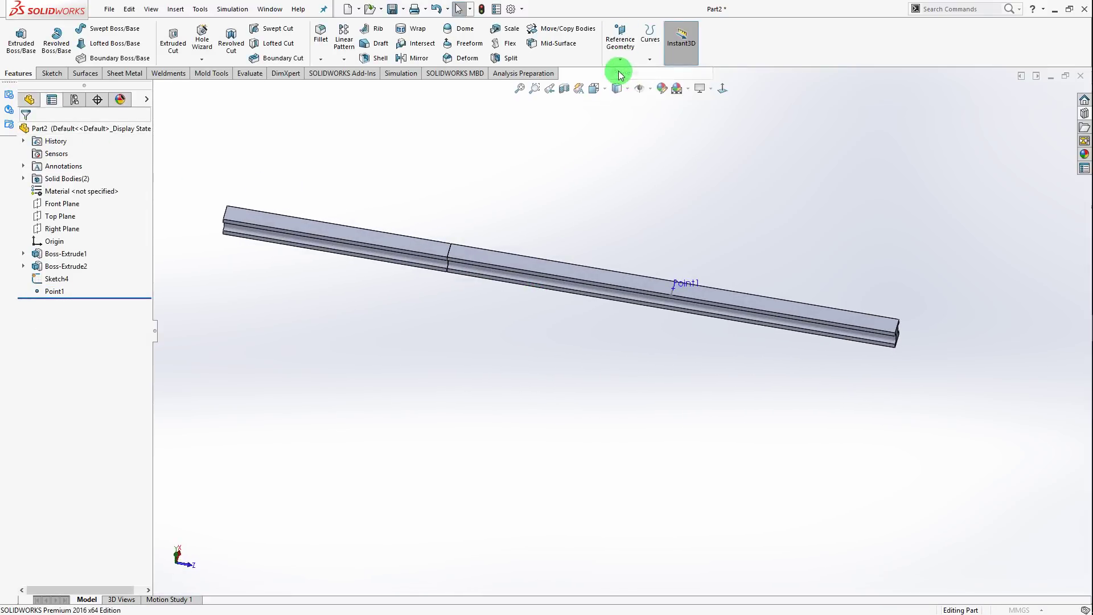
scroll(516, 242, "down", 5)
scroll(805, 373, "up", 3)
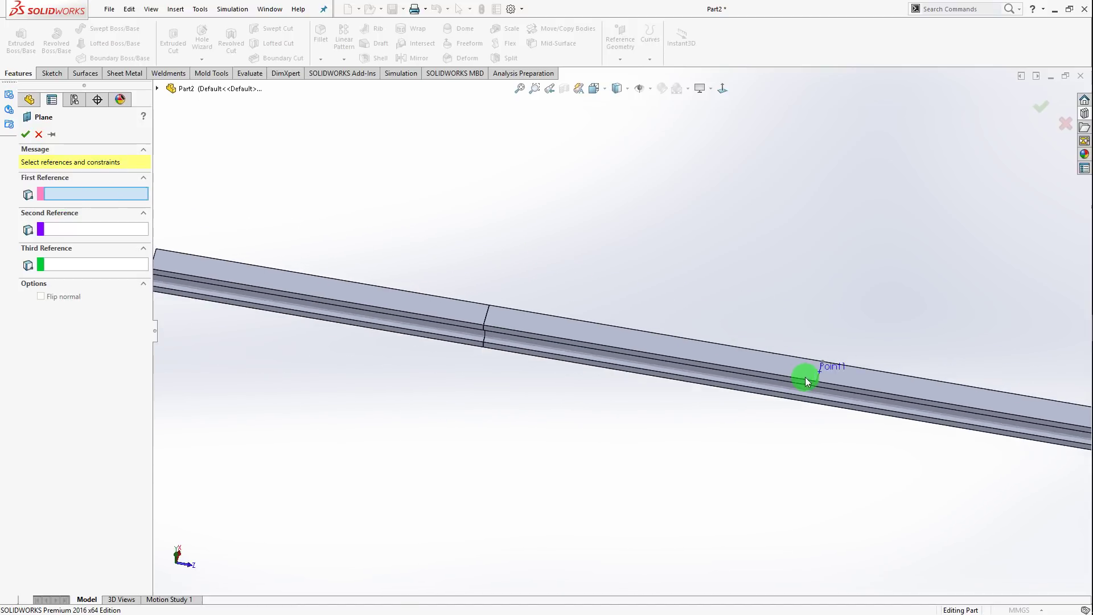
scroll(804, 369, "down", 3)
left_click(582, 340)
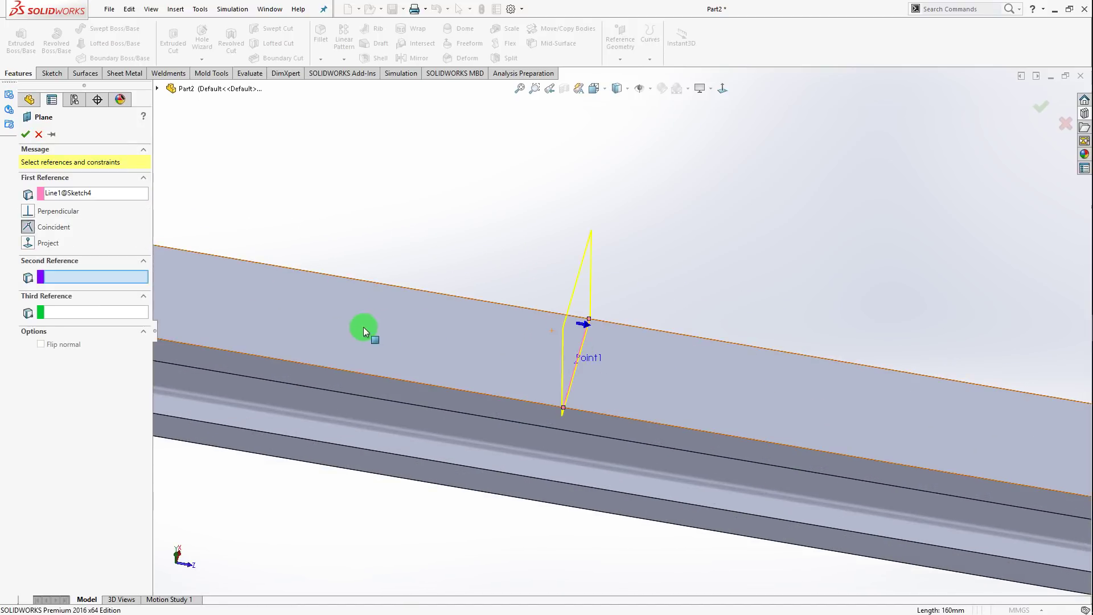
left_click(408, 331)
scroll(444, 292, "up", 5)
scroll(444, 291, "up", 3)
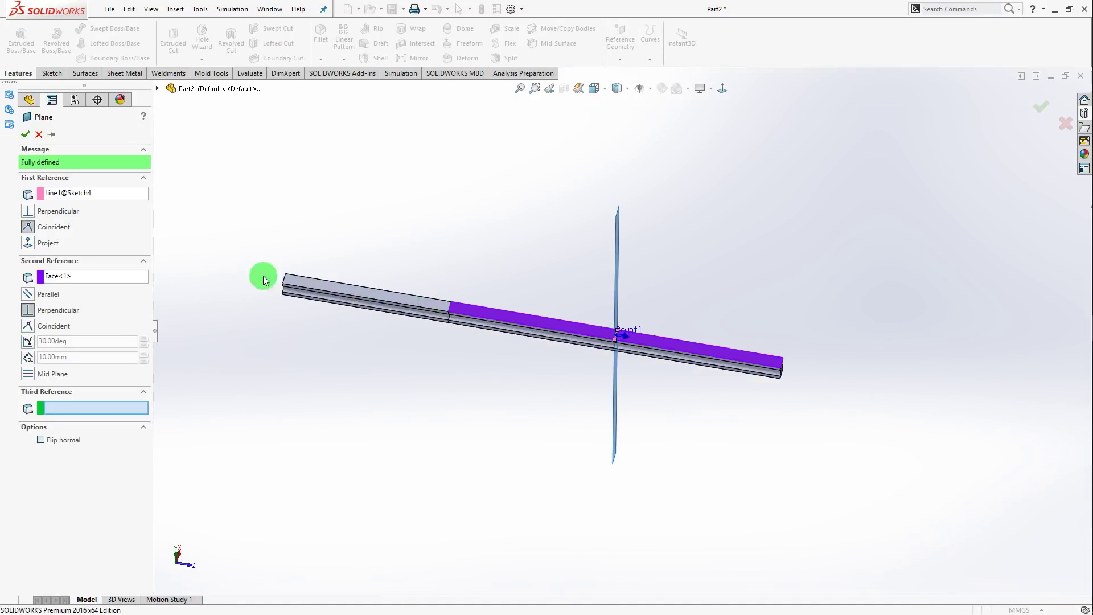
left_click(28, 342)
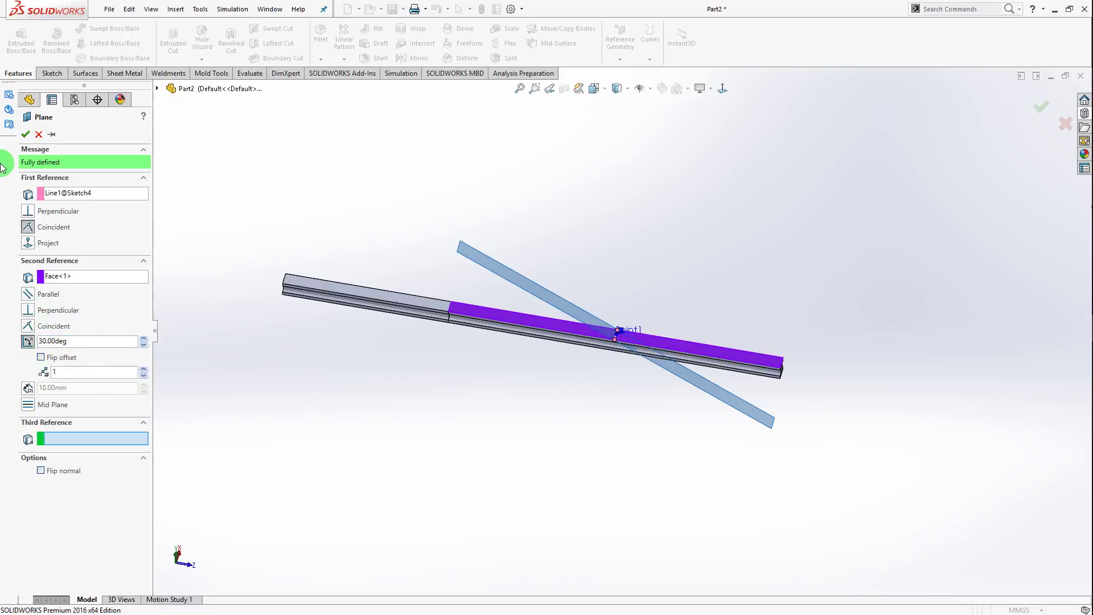
left_click(25, 135)
scroll(654, 302, "up", 3)
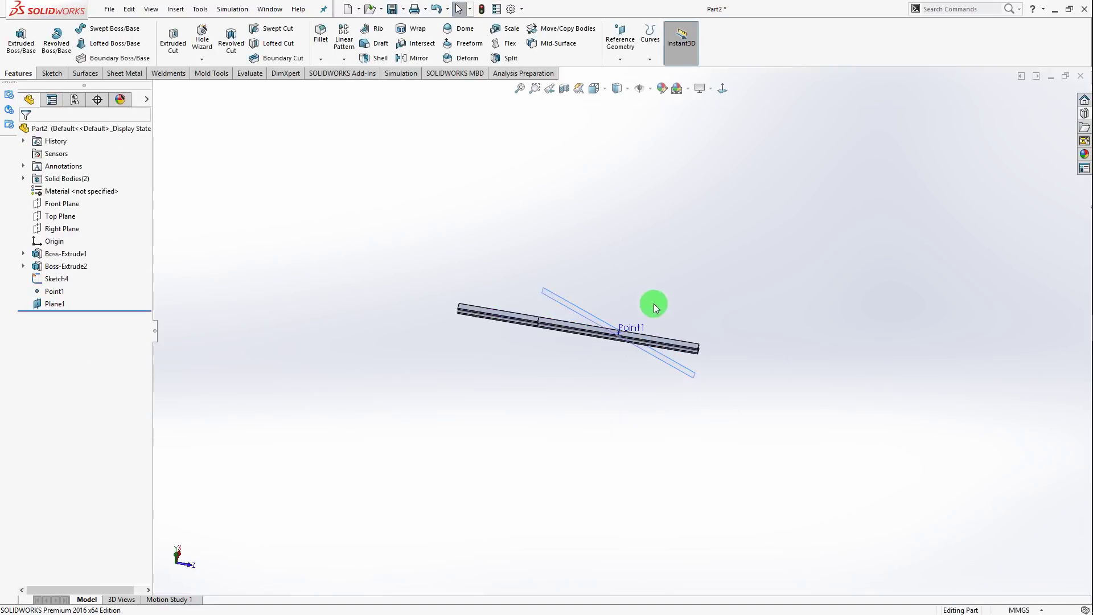
scroll(456, 391, "down", 3)
scroll(756, 298, "down", 3)
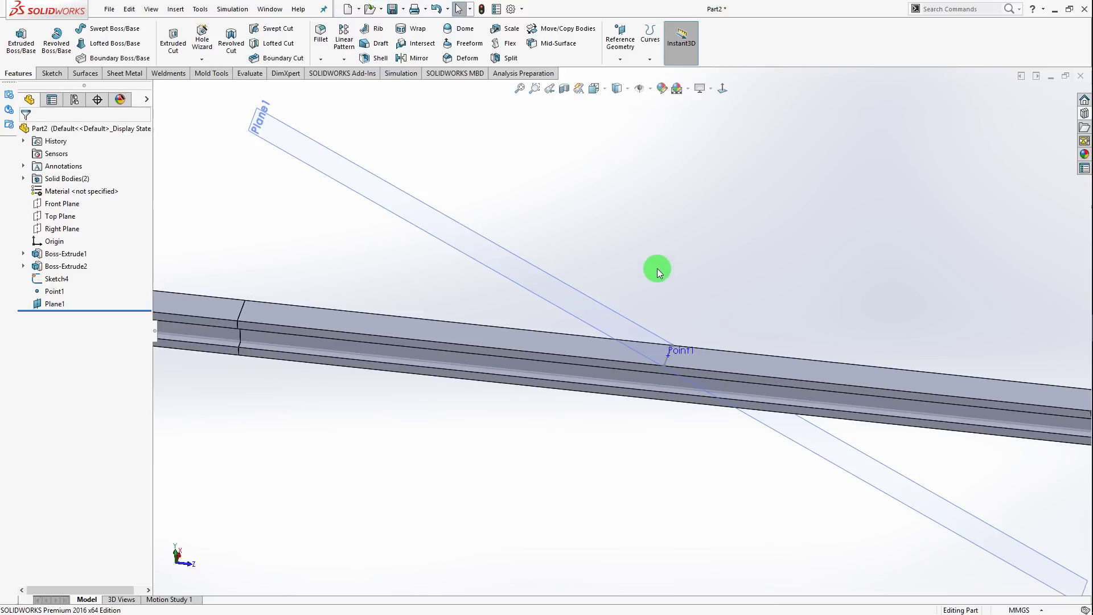
scroll(654, 268, "down", 2)
key("alt+Tab")
left_click(647, 251)
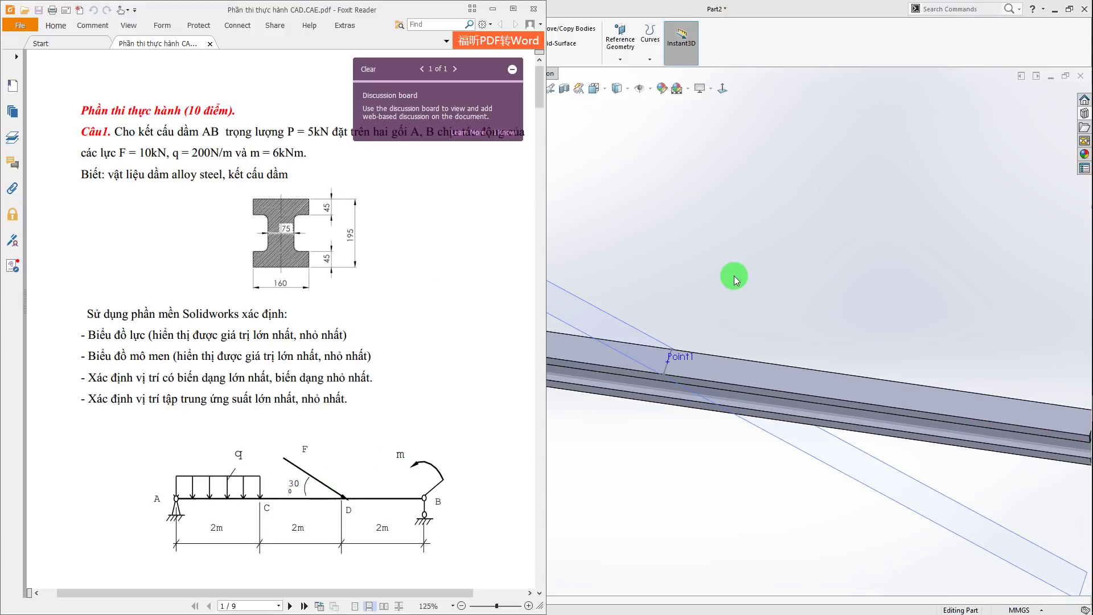
left_click(572, 293)
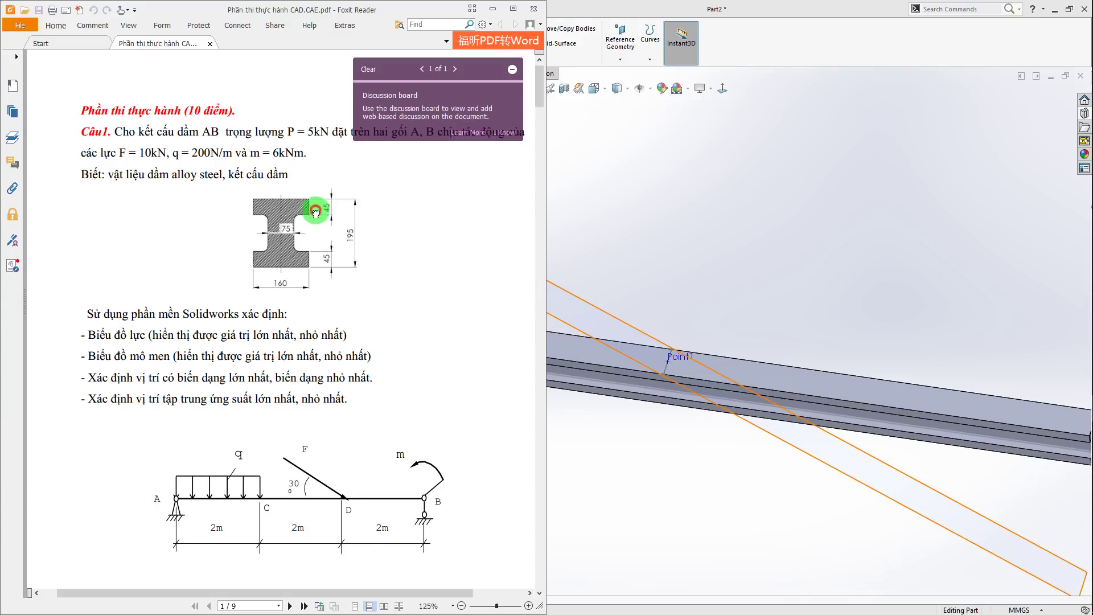
left_click_drag(314, 237, 313, 256)
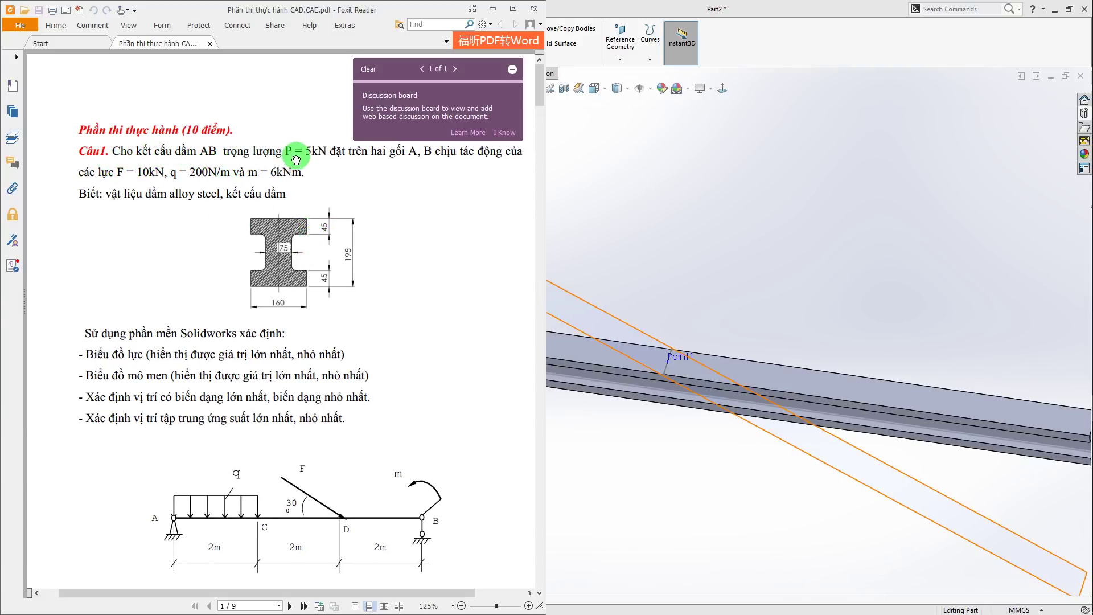
left_click(598, 234)
scroll(757, 269, "up", 5)
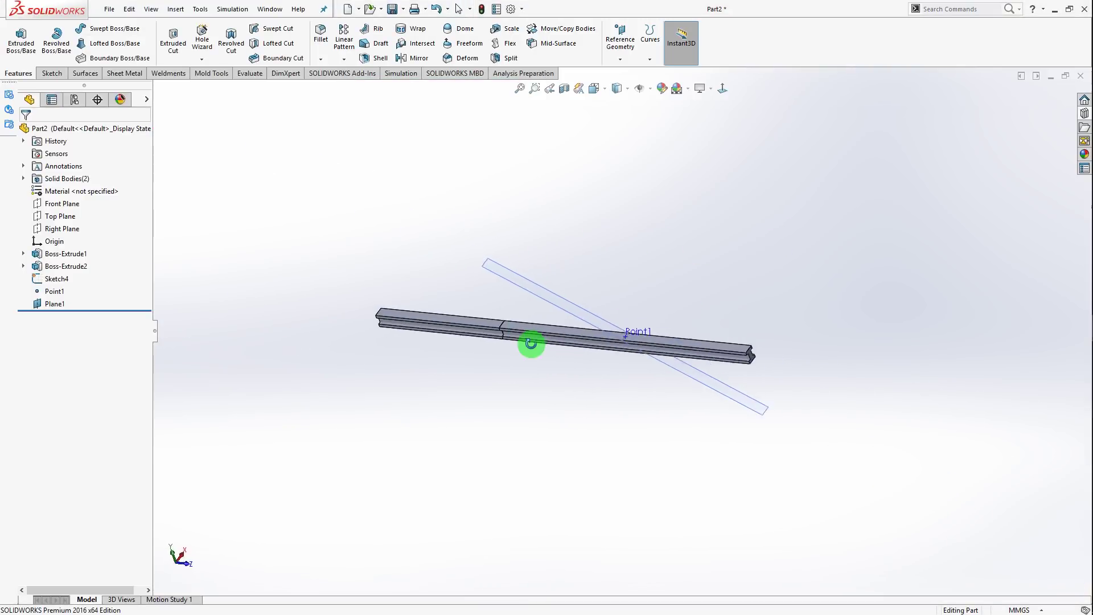
scroll(554, 343, "down", 1)
scroll(485, 279, "down", 4)
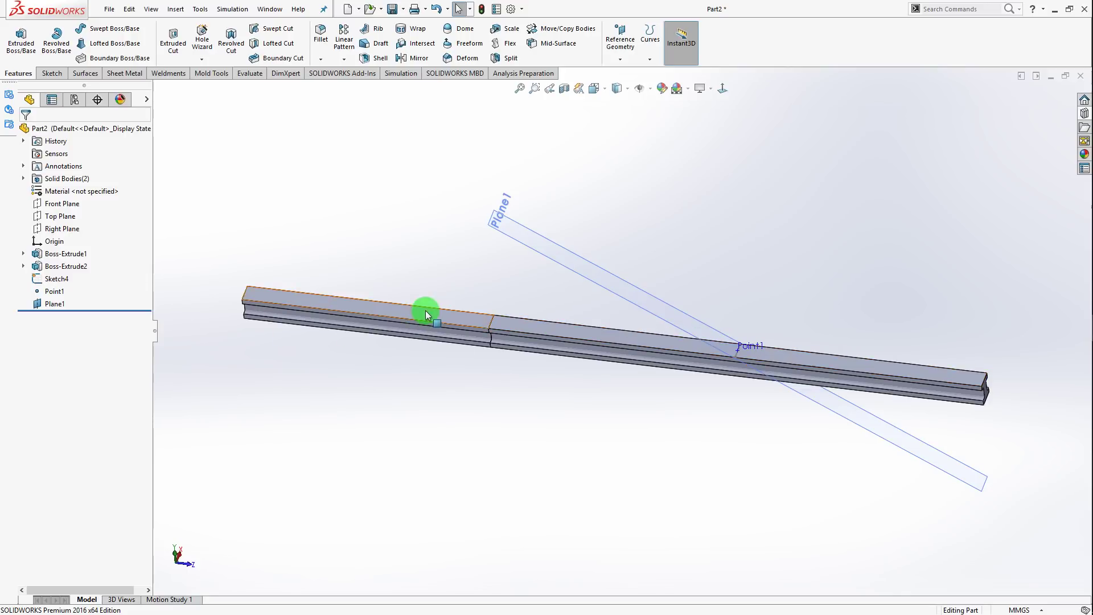
middle_click_drag(501, 261, 571, 264)
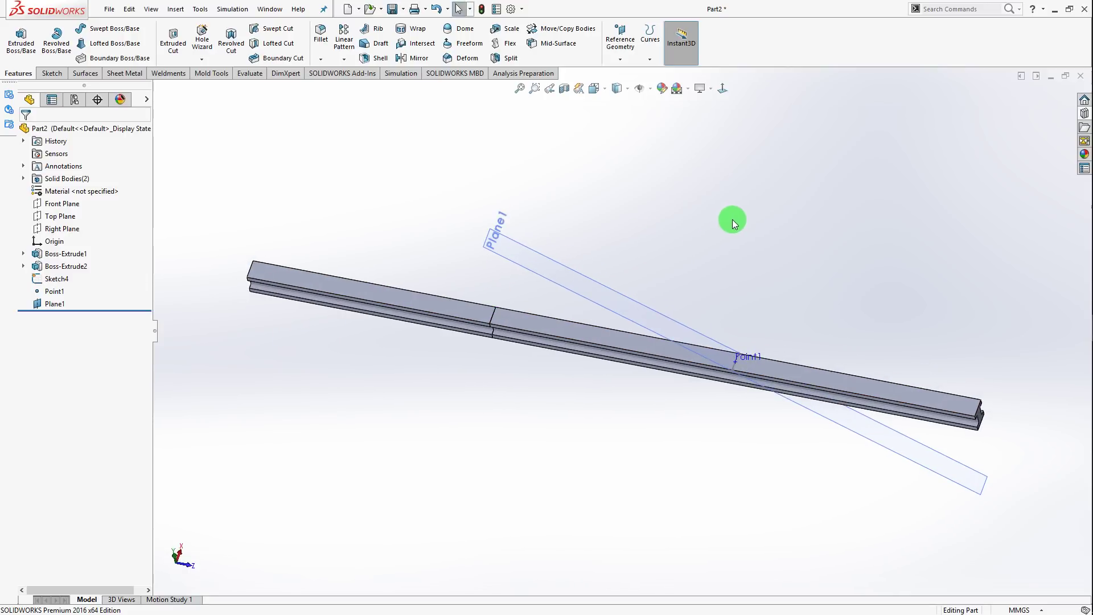
key("ctrl+3")
middle_click_drag(496, 239, 548, 336)
scroll(553, 340, "down", 3)
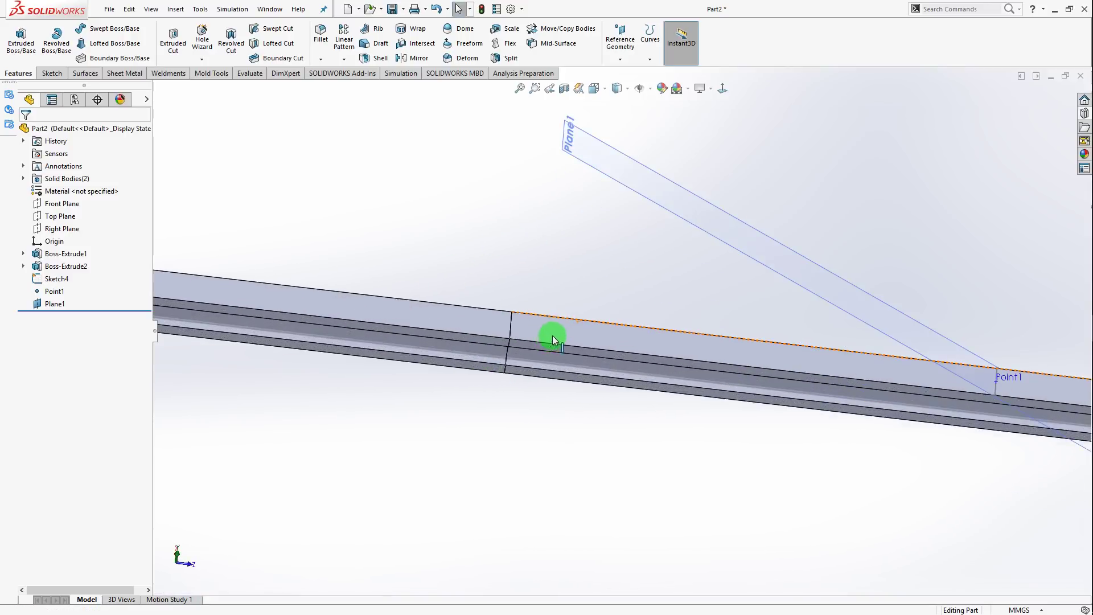
right_click(552, 340)
Sketch one line along the beam's full length on its top face as Sketch5, then exit
left_click(584, 208)
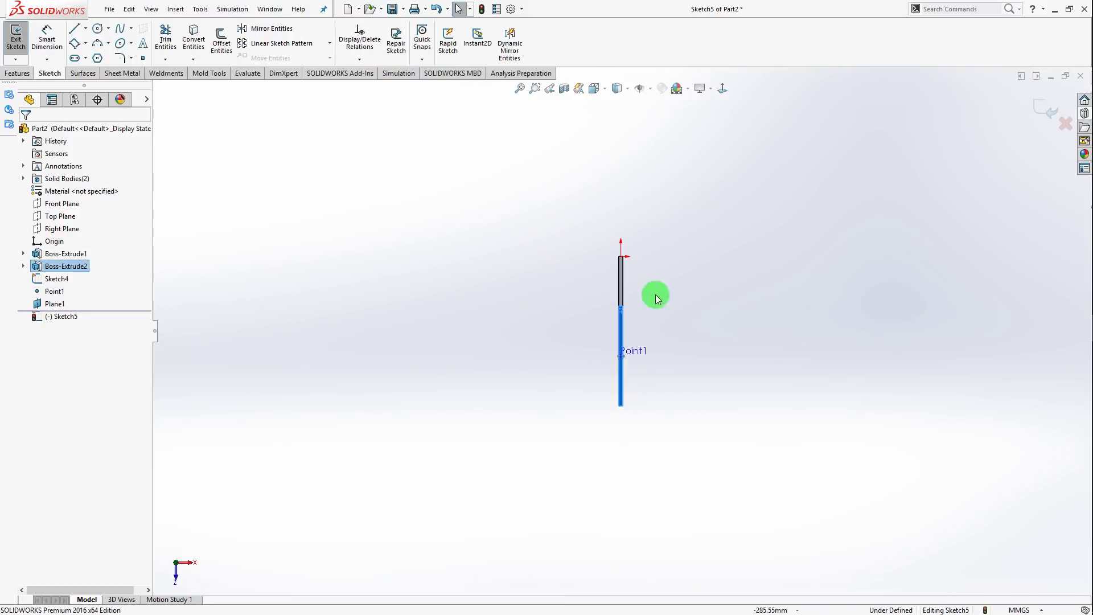
key("l")
scroll(652, 319, "down", 3)
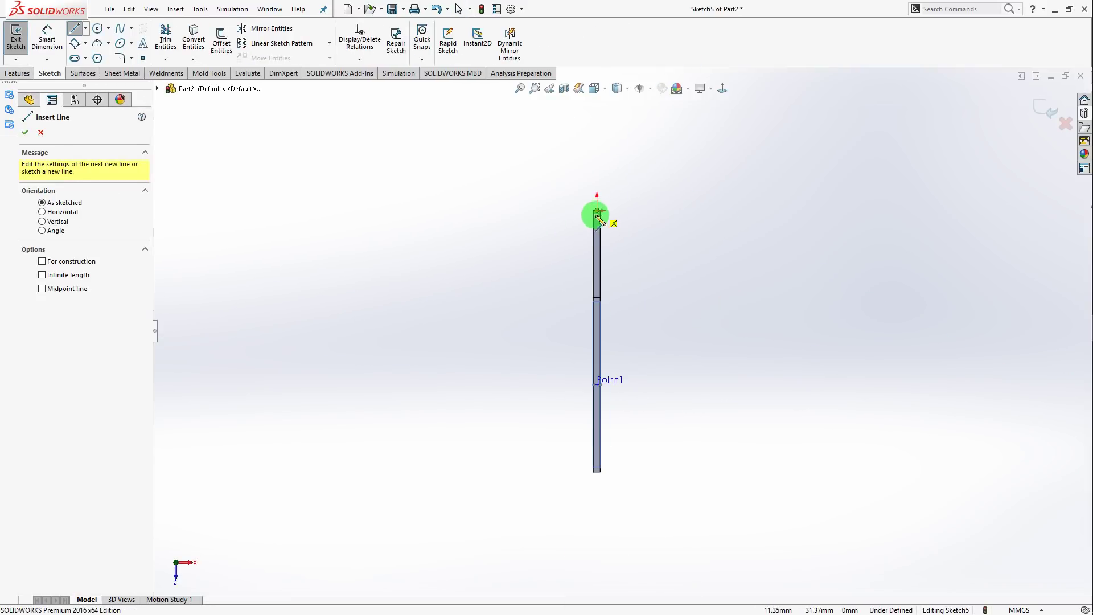
left_click(599, 217)
left_click(597, 472)
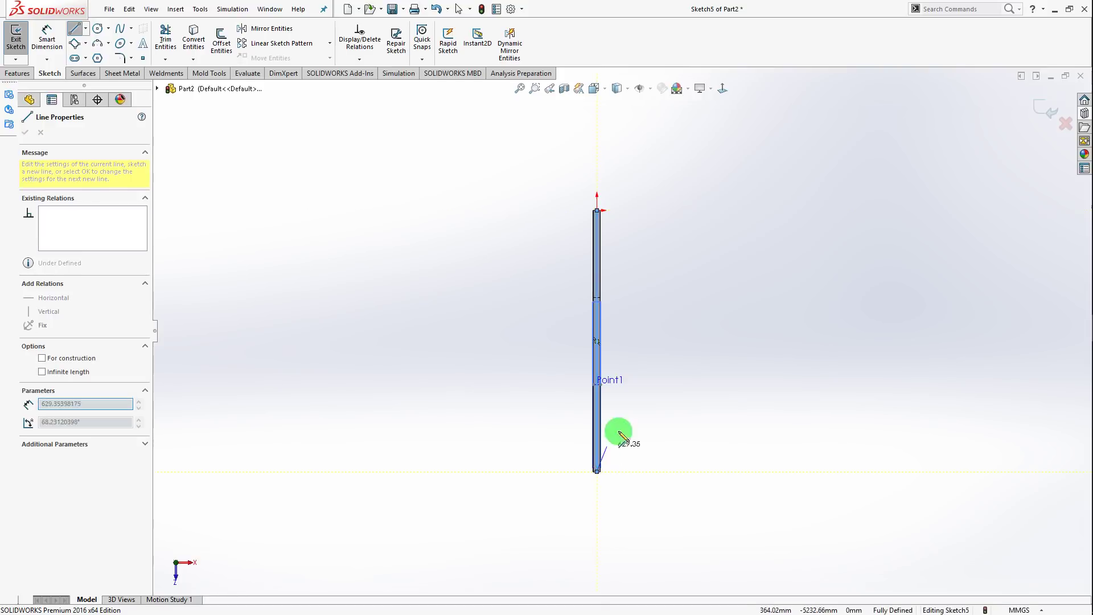
key("Escape")
key("Escape")
mouse_move(634, 330)
middle_mouse_down()
mouse_move(751, 190)
mouse_move(509, 381)
mouse_move(551, 383)
mouse_move(537, 383)
mouse_move(519, 416)
middle_mouse_up()
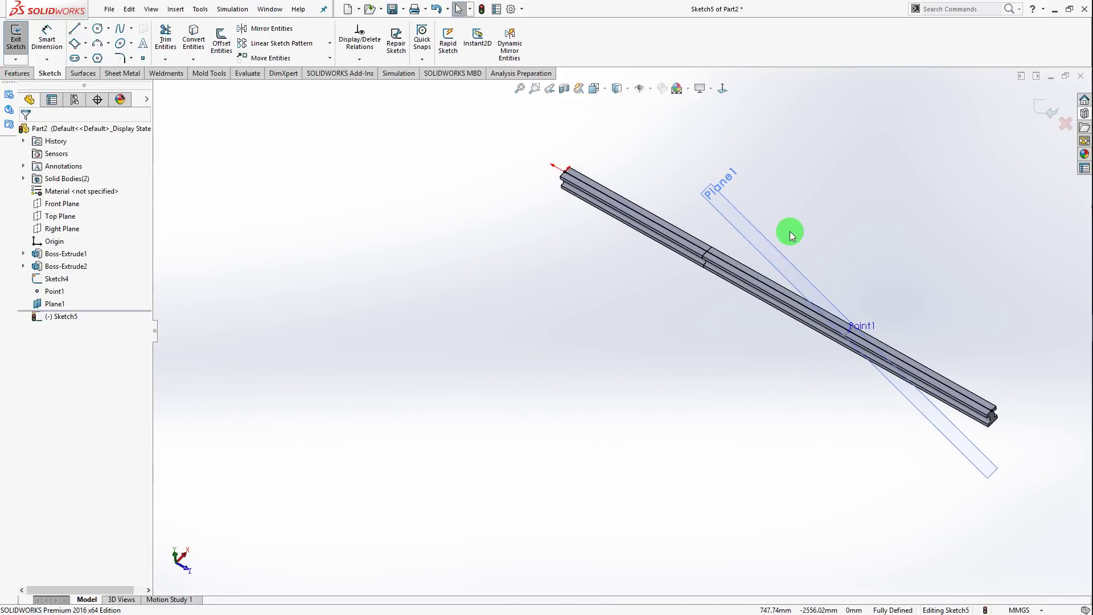
left_click(1026, 115)
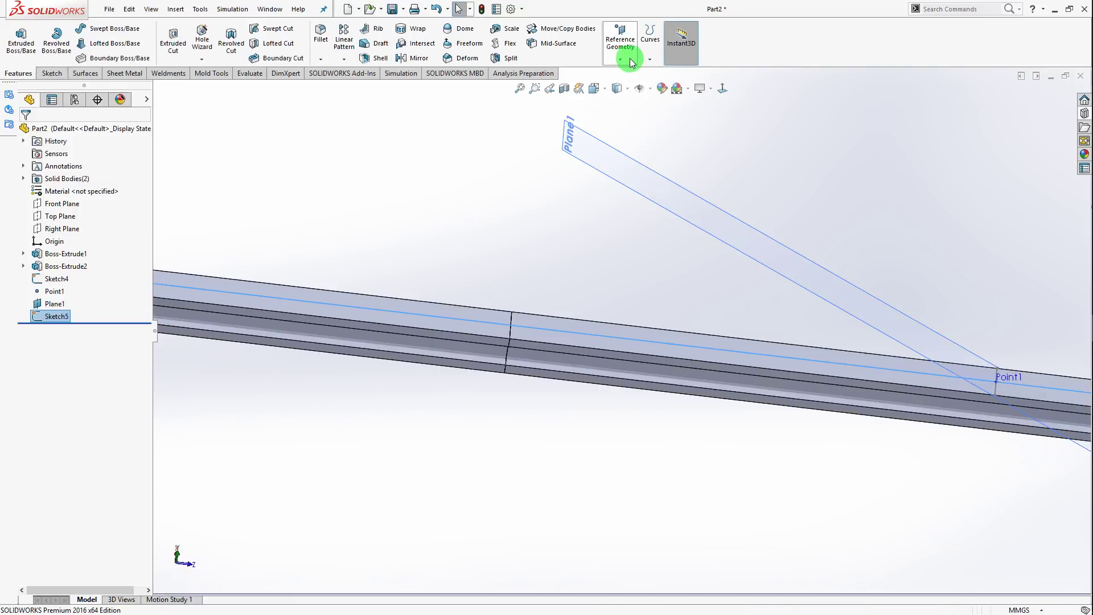
Add reference point Point2 at 3000 mm along the Sketch5 line
left_click(623, 49)
left_click(630, 118)
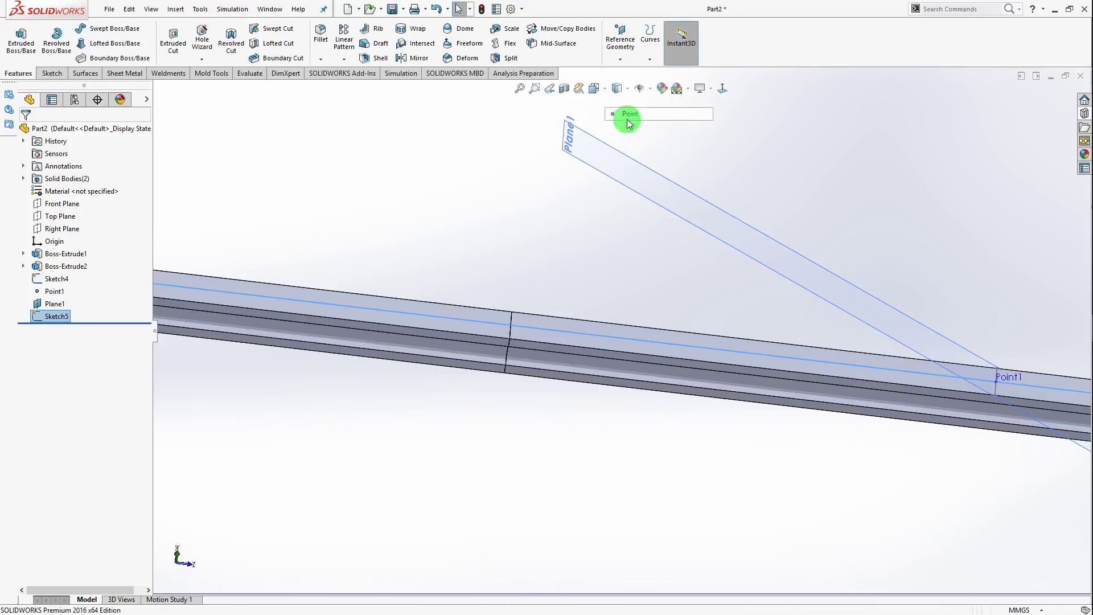
left_click(593, 335)
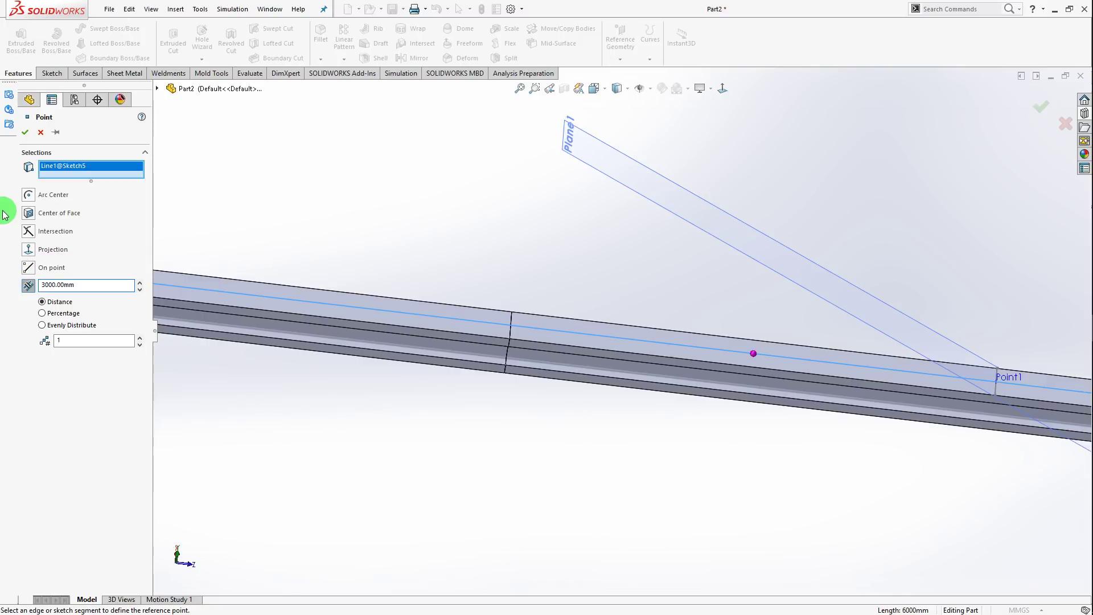
left_click(32, 138)
scroll(493, 238, "up", 5)
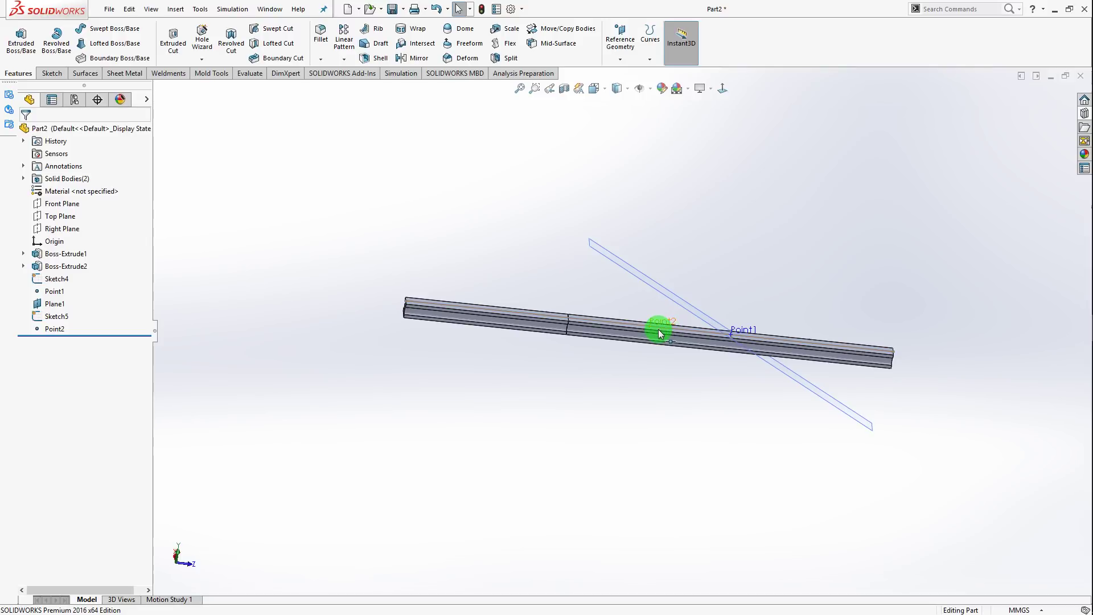
key("alt+Tab")
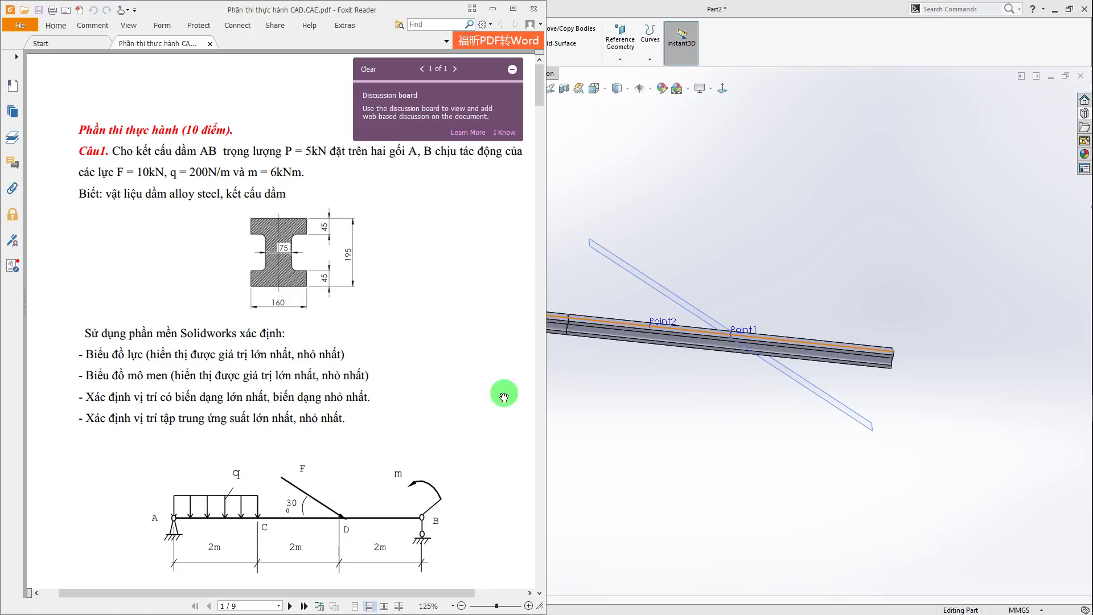
left_click(805, 279)
mouse_move(763, 246)
middle_mouse_down()
mouse_move(478, 357)
mouse_move(770, 258)
mouse_move(722, 286)
middle_mouse_up()
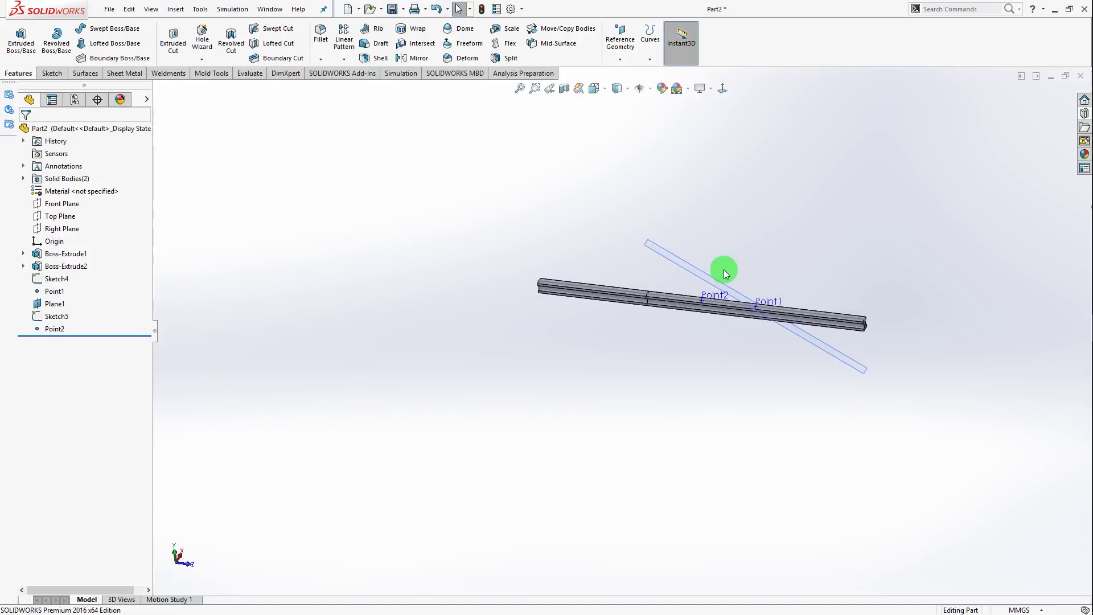
key("alt+Tab")
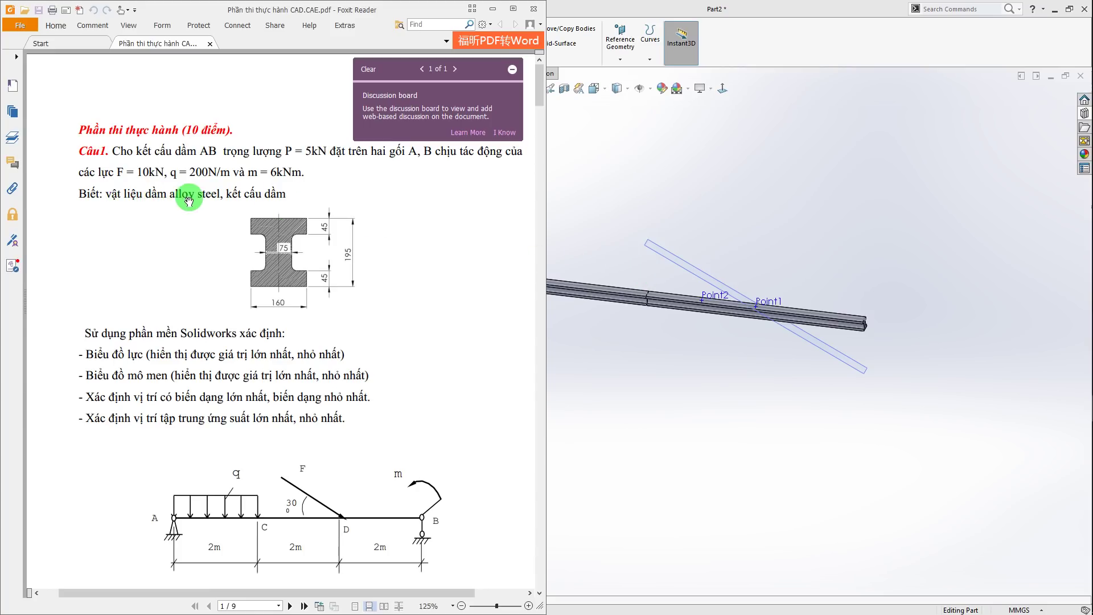
left_click(715, 249)
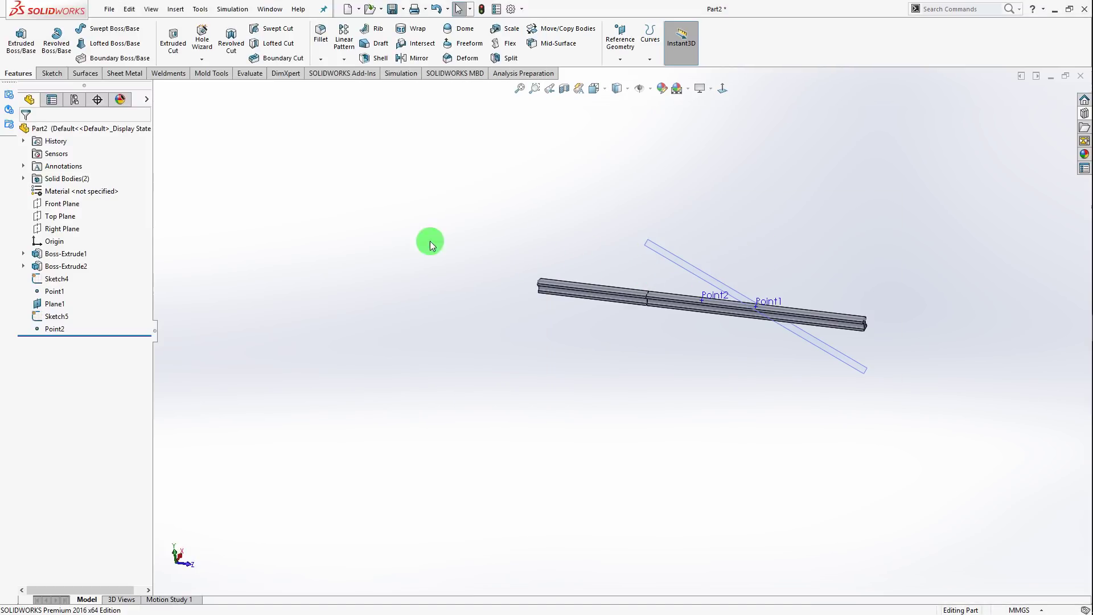
Apply Alloy Steel from the Steel library to the beam and orbit to inspect it
right_click(83, 193)
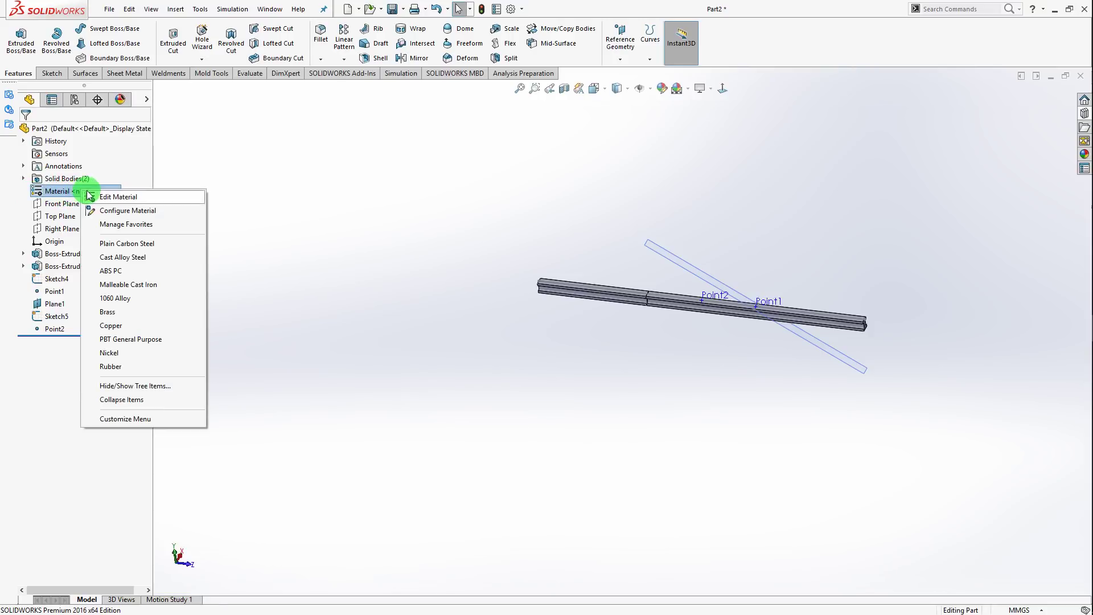
left_click(117, 197)
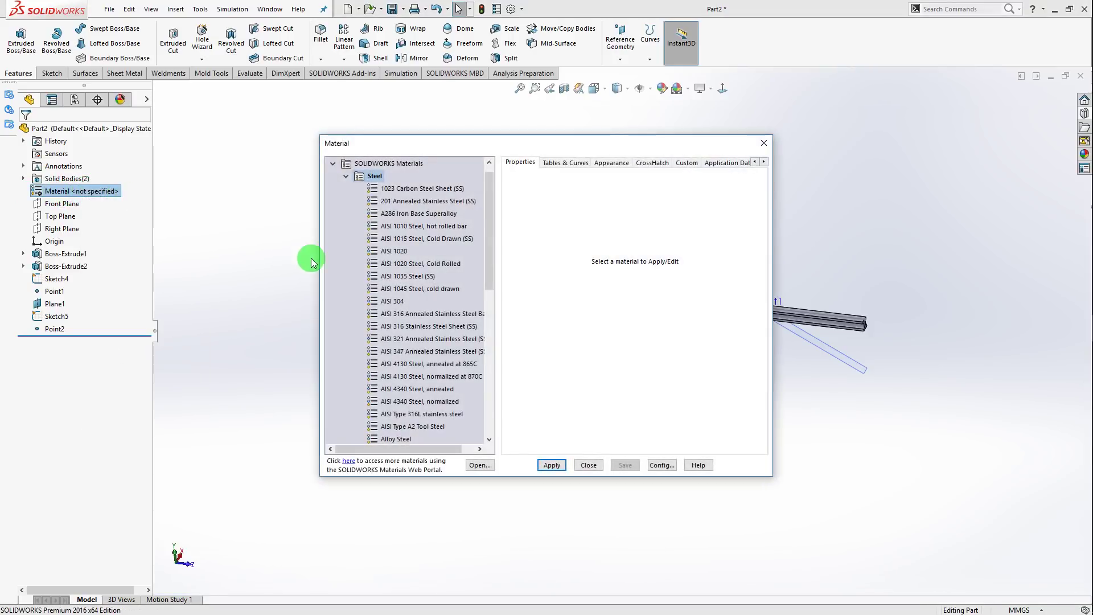
left_click_drag(488, 276, 490, 305)
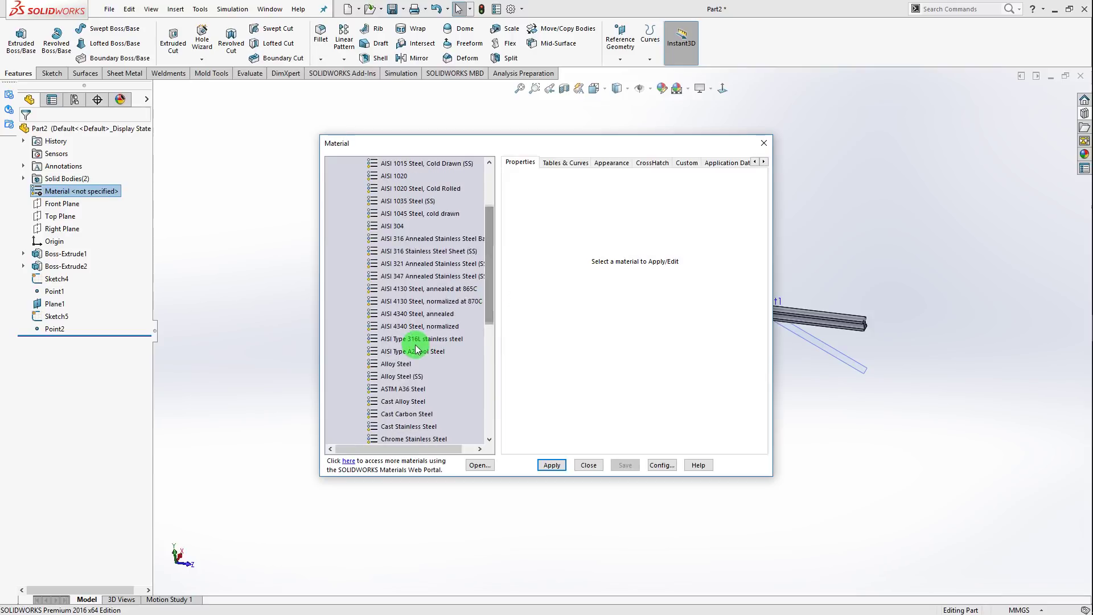
left_click(397, 363)
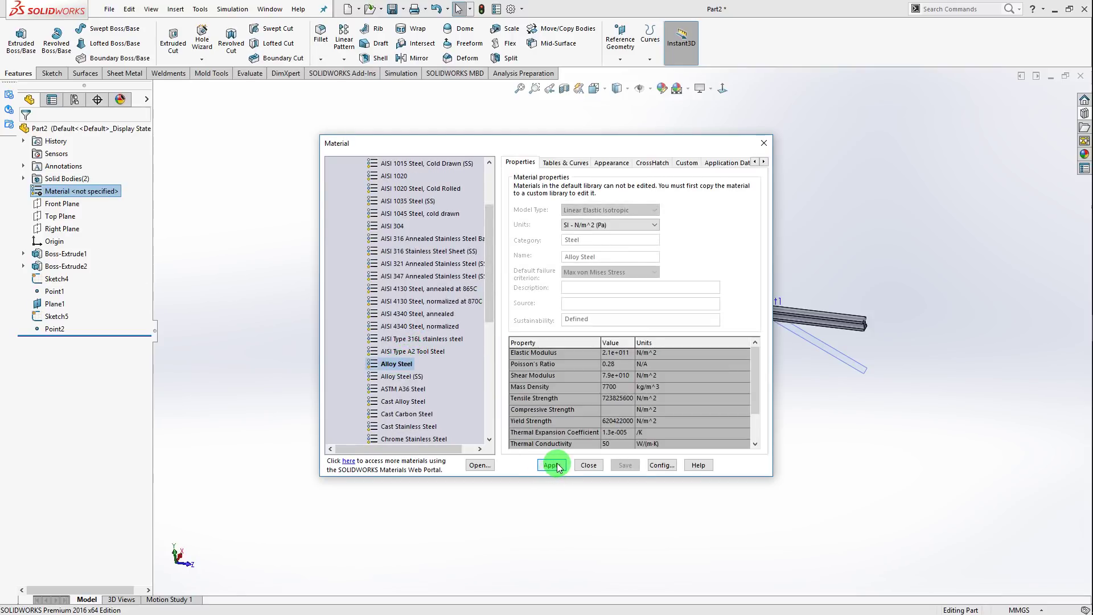
left_click(589, 465)
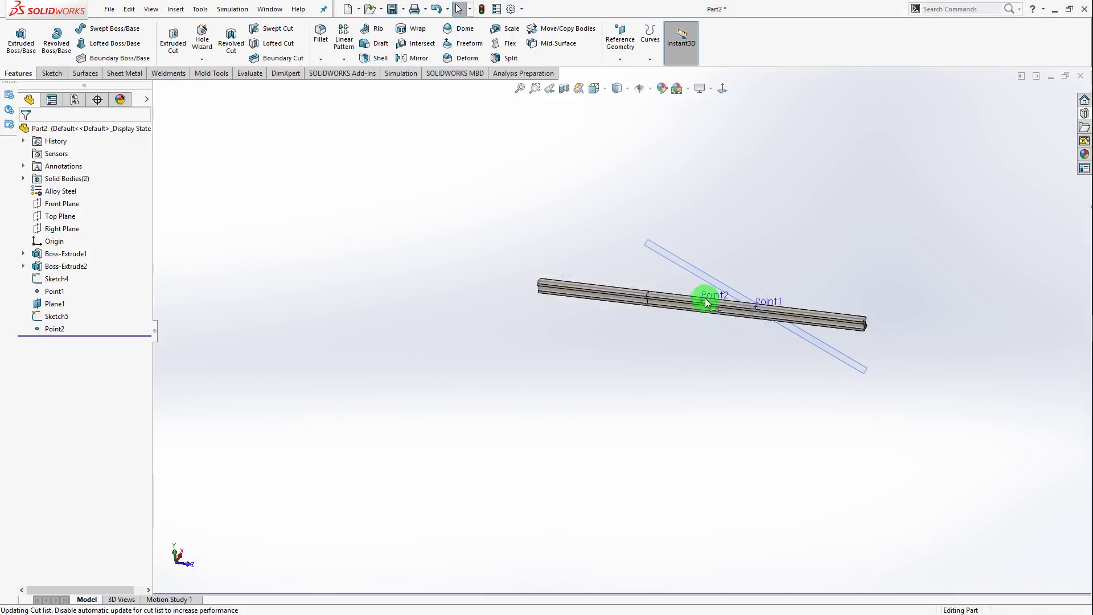
mouse_move(483, 376)
middle_mouse_down()
mouse_move(568, 334)
mouse_move(527, 344)
middle_mouse_up()
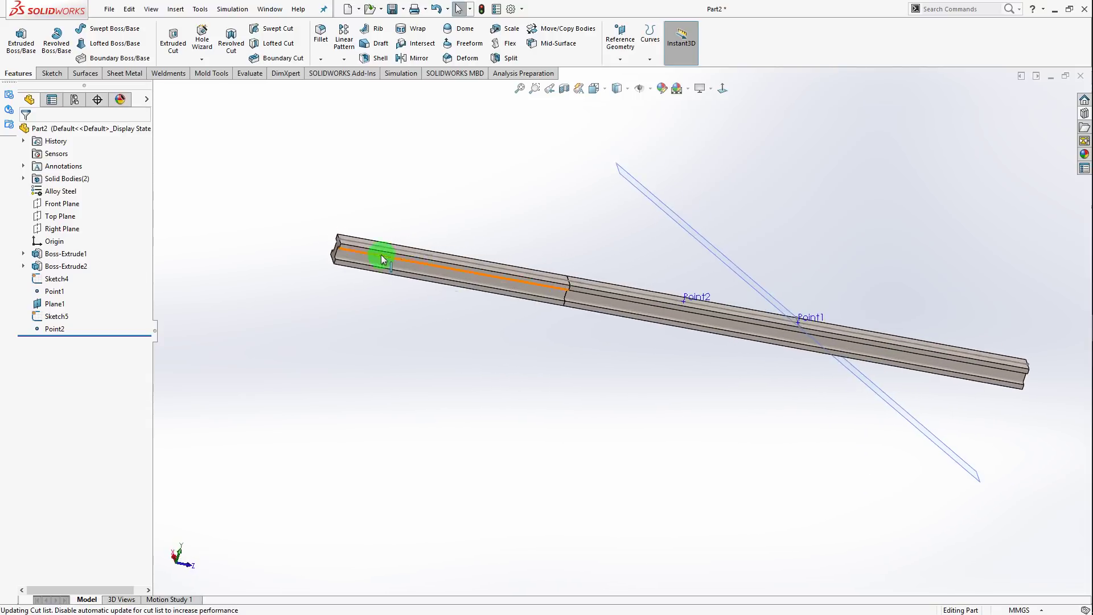
mouse_move(383, 254)
middle_mouse_down()
mouse_move(614, 336)
mouse_move(552, 306)
mouse_move(664, 316)
middle_mouse_up()
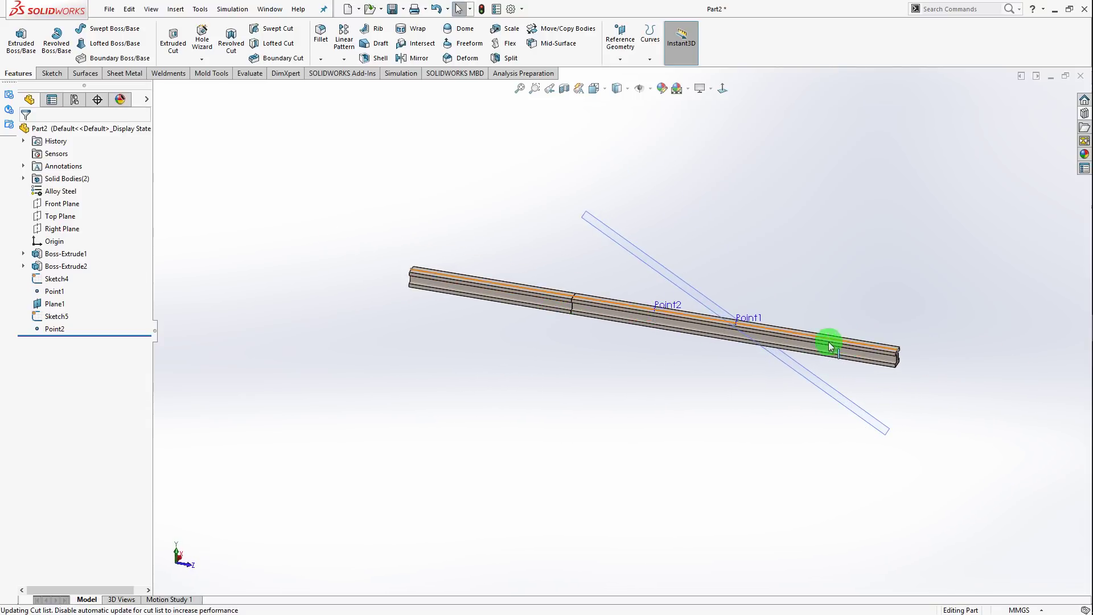
middle_click_drag(830, 346, 670, 370)
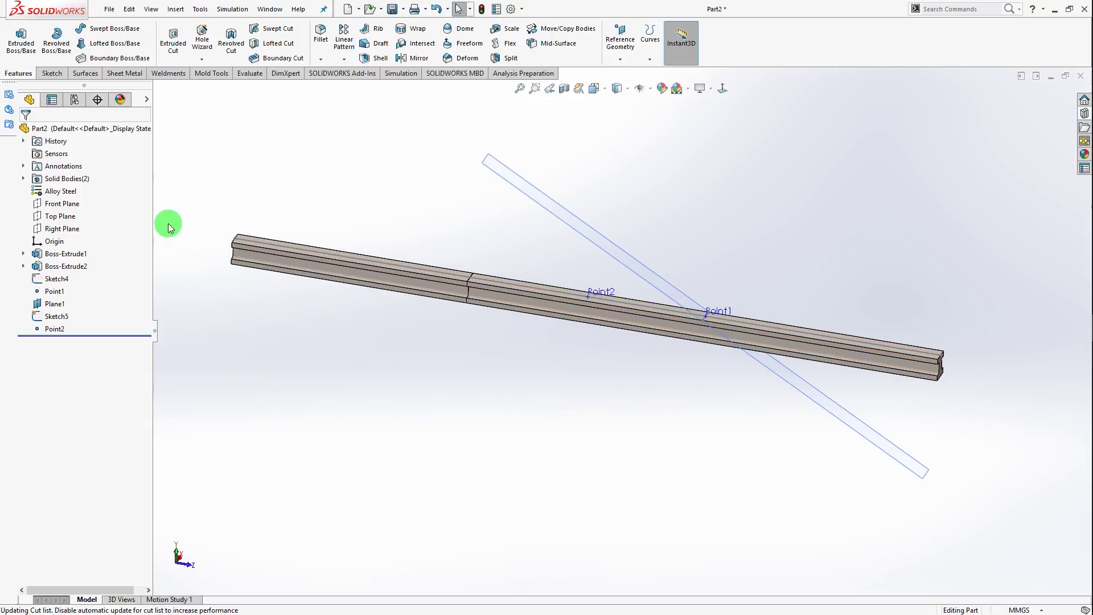
Reopen the material library and create a new material under Custom Materials > Plastic
right_click(65, 193)
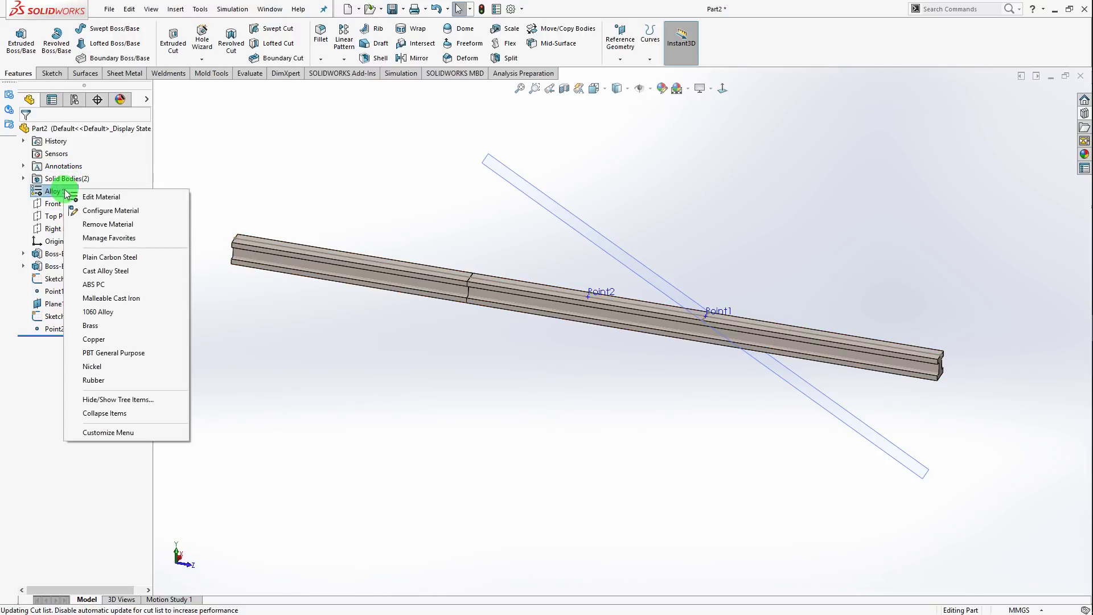
left_click(281, 190)
right_click(70, 197)
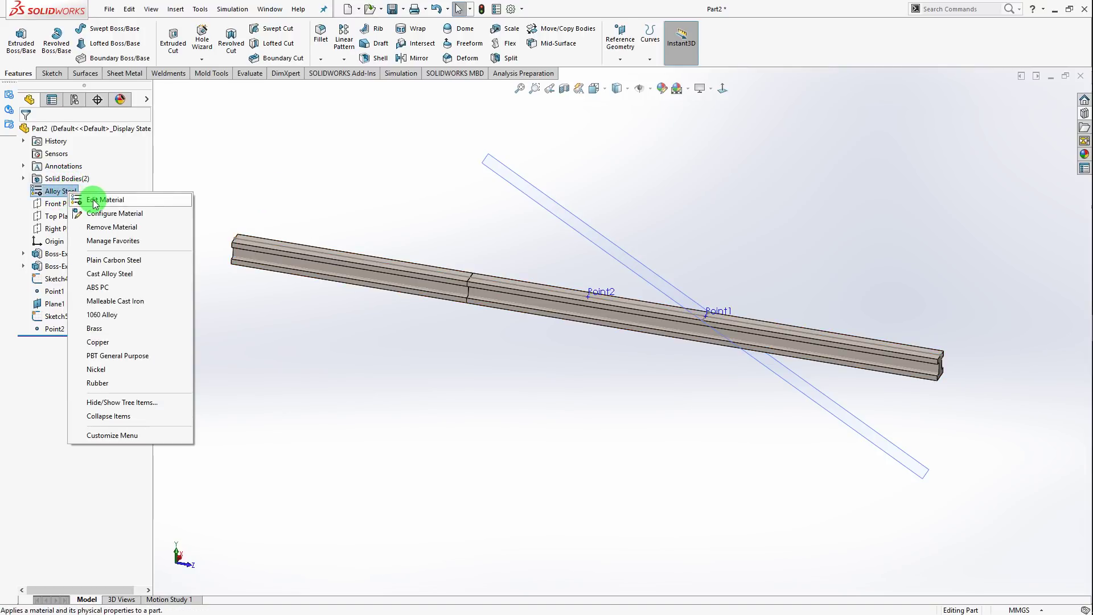
left_click(94, 199)
scroll(394, 268, "down", 5)
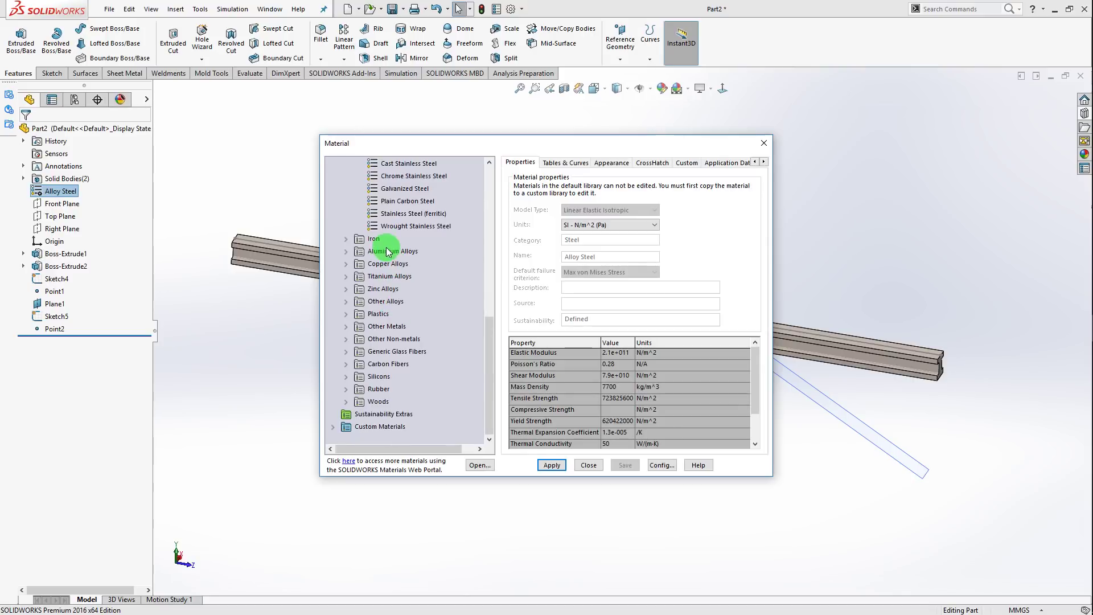
left_click(336, 431)
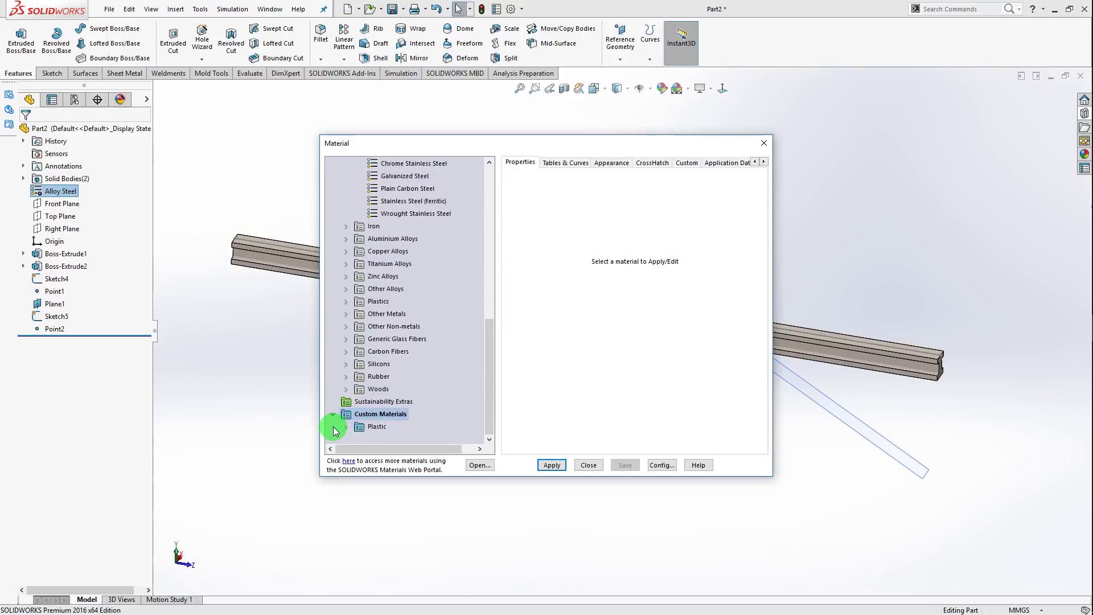
right_click(374, 431)
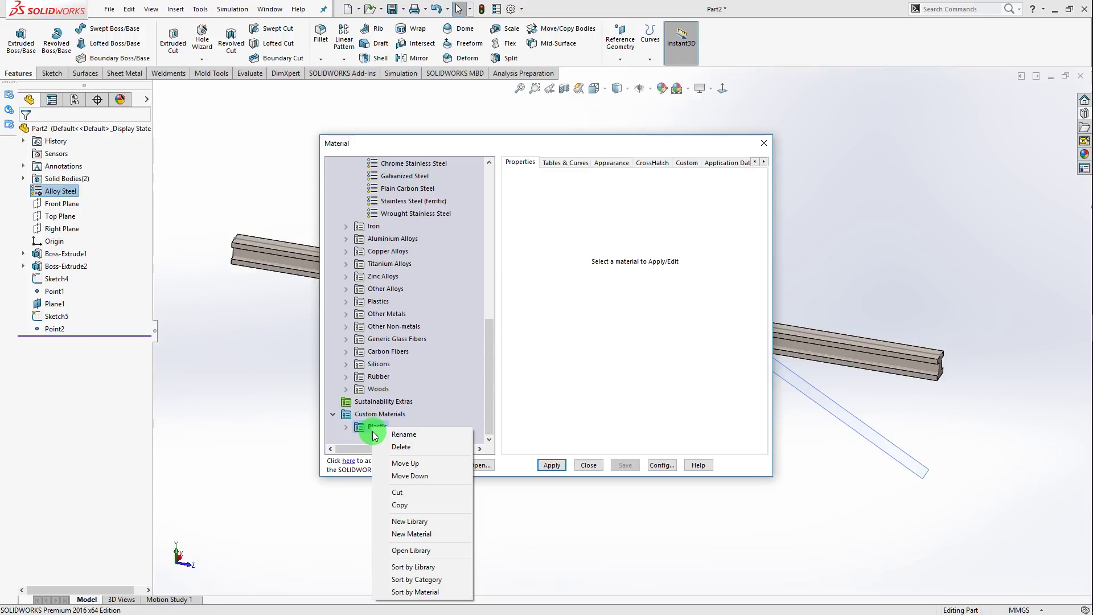
left_click(409, 535)
type("gang")
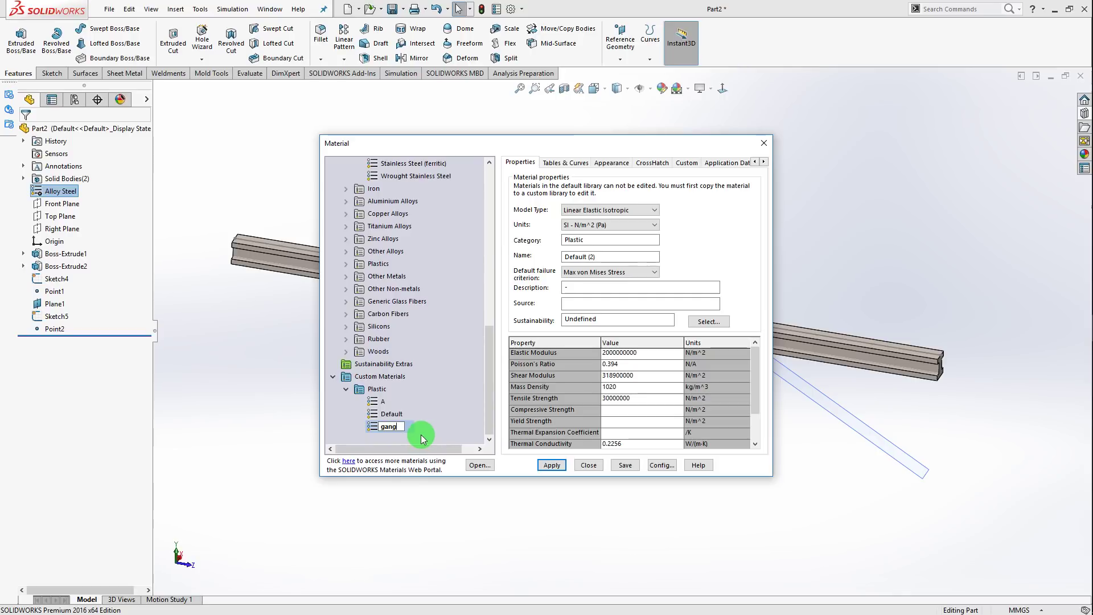
Keep the gang material's Linear Elastic Isotropic model and close the library, answering the save prompt
left_click(628, 215)
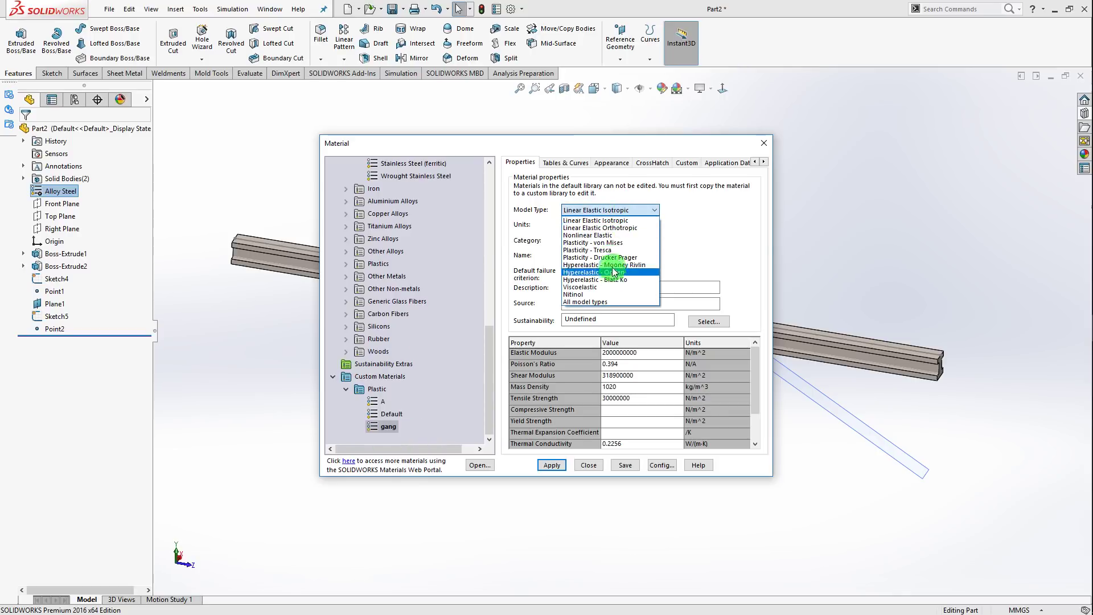
left_click(704, 225)
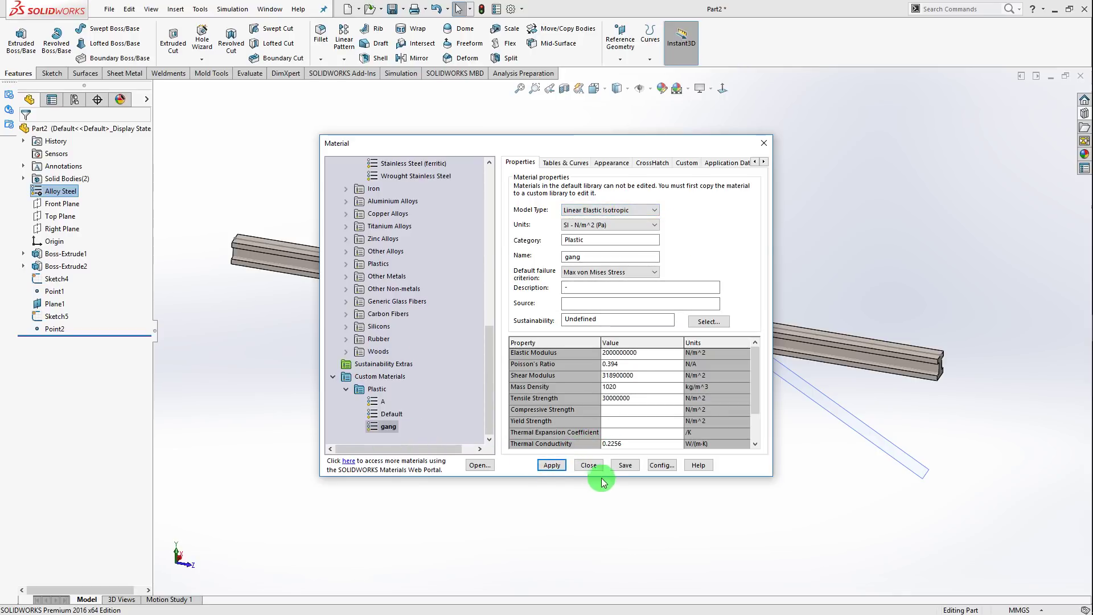
scroll(370, 251, "up", 5)
scroll(391, 251, "up", 5)
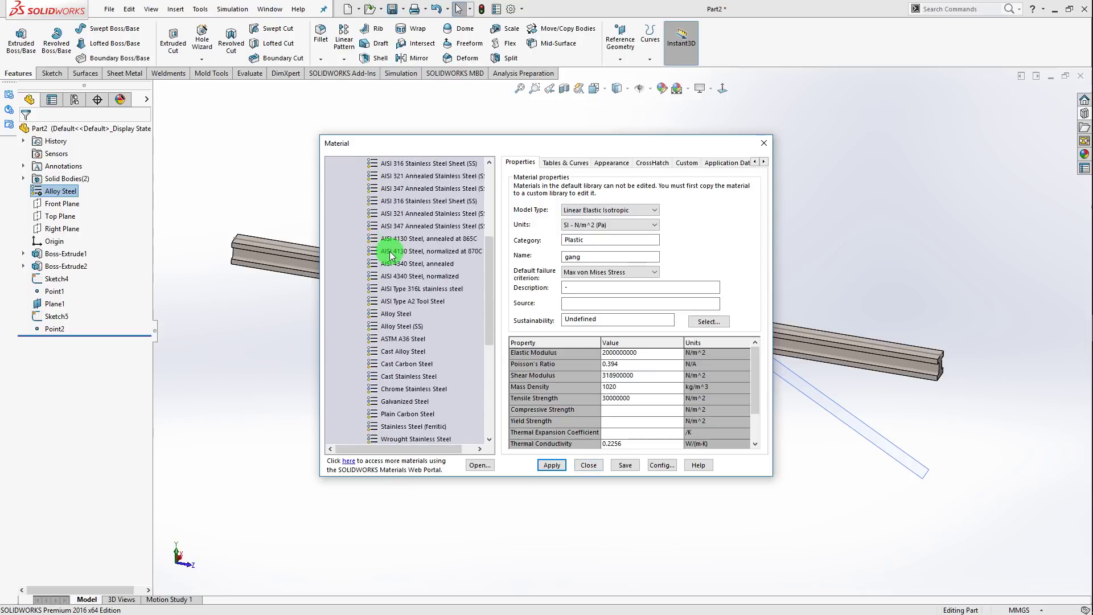
scroll(391, 255, "up", 5)
scroll(393, 254, "up", 1)
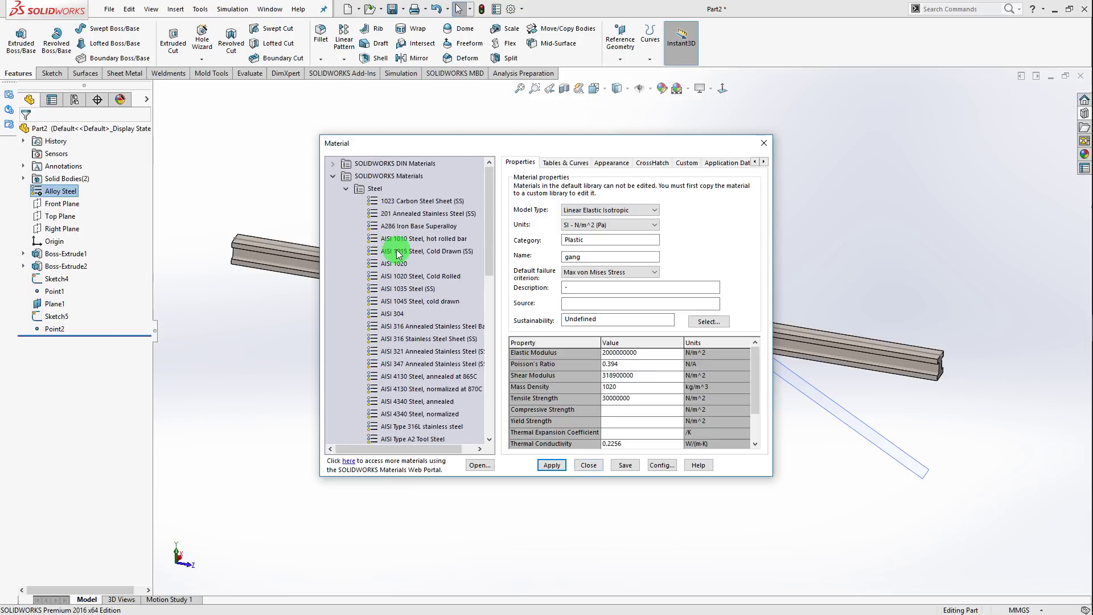
left_click(346, 190)
left_click(589, 466)
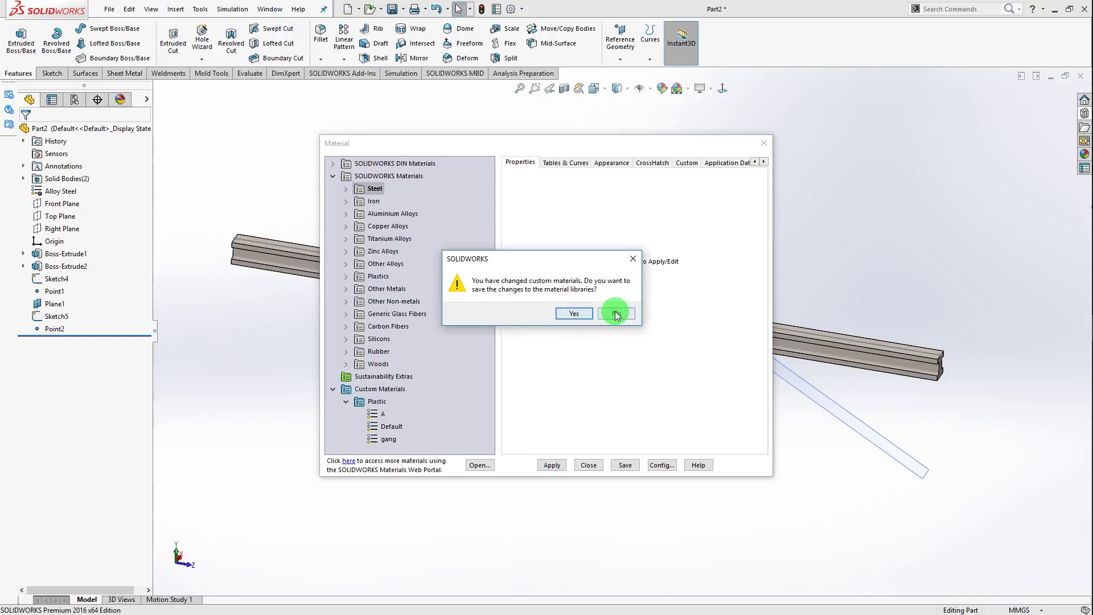
left_click(579, 312)
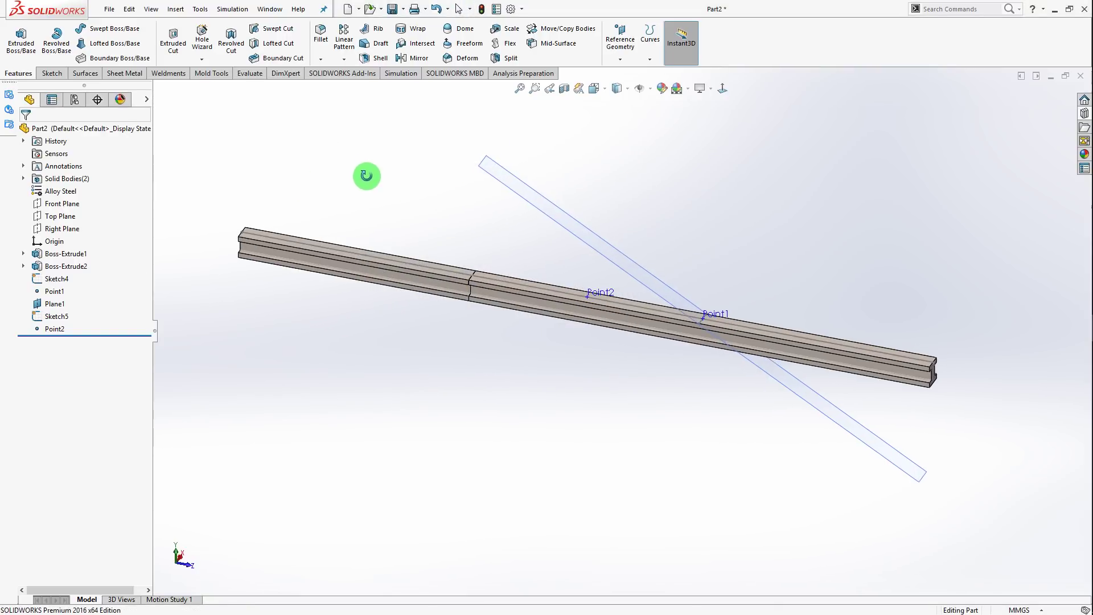
Load the SOLIDWORKS Simulation add-in and check the Add-ins manager without changes
scroll(619, 364, "up", 3)
mouse_move(619, 364)
middle_mouse_down()
mouse_move(455, 361)
mouse_move(567, 344)
mouse_move(471, 338)
middle_mouse_up()
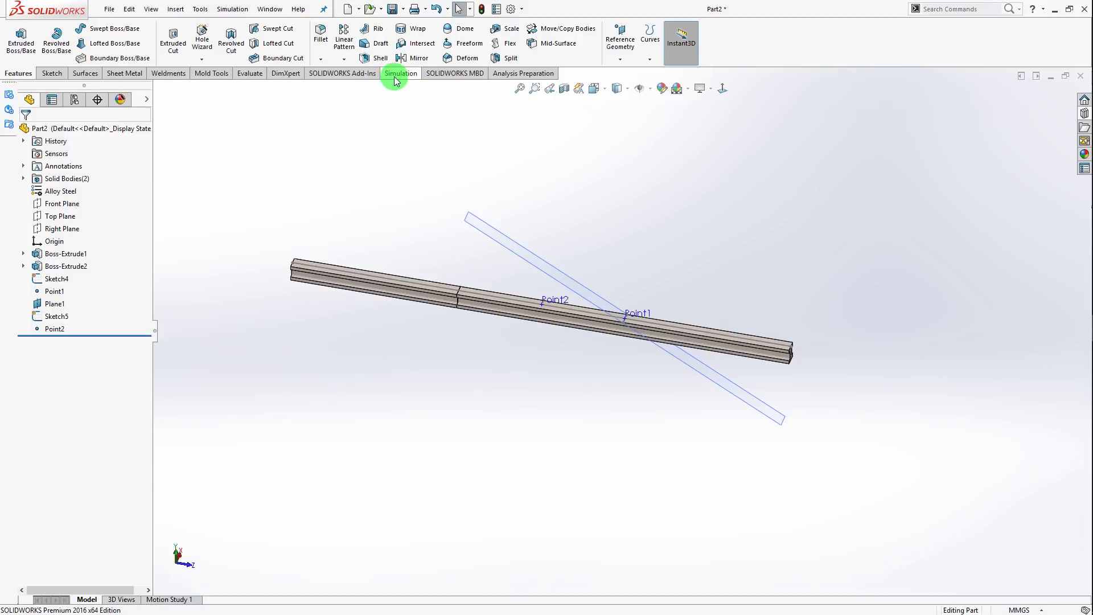
left_click(347, 74)
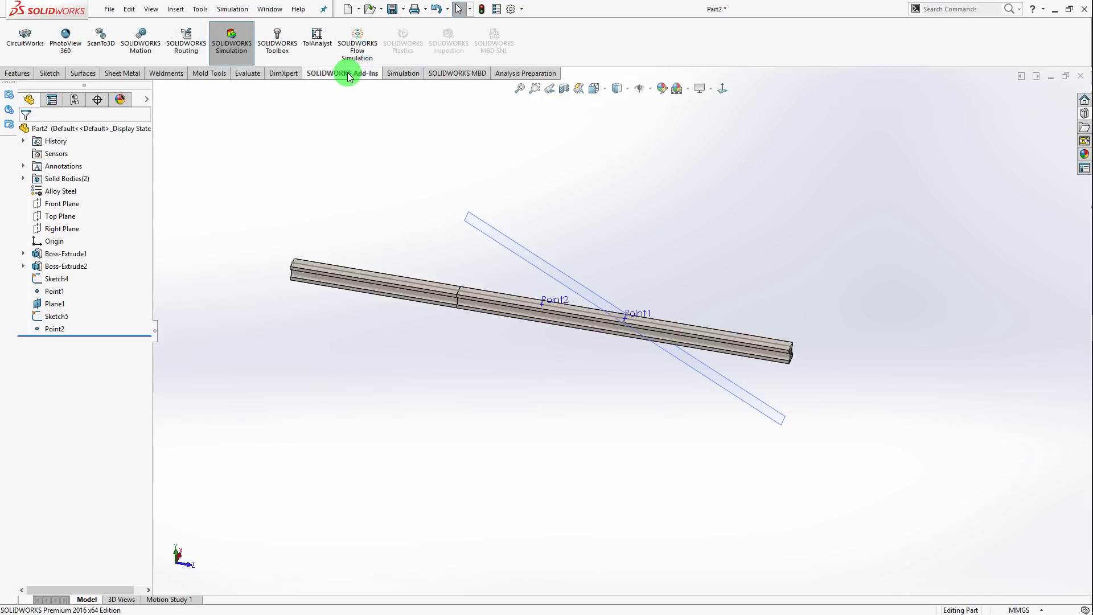
left_click(245, 59)
left_click(523, 10)
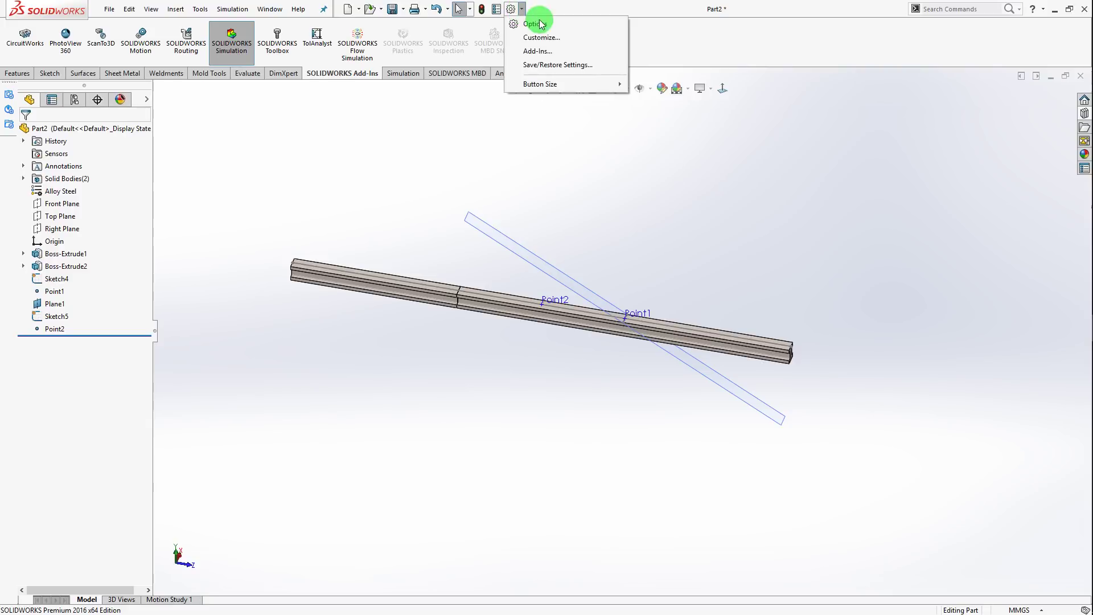
left_click(543, 52)
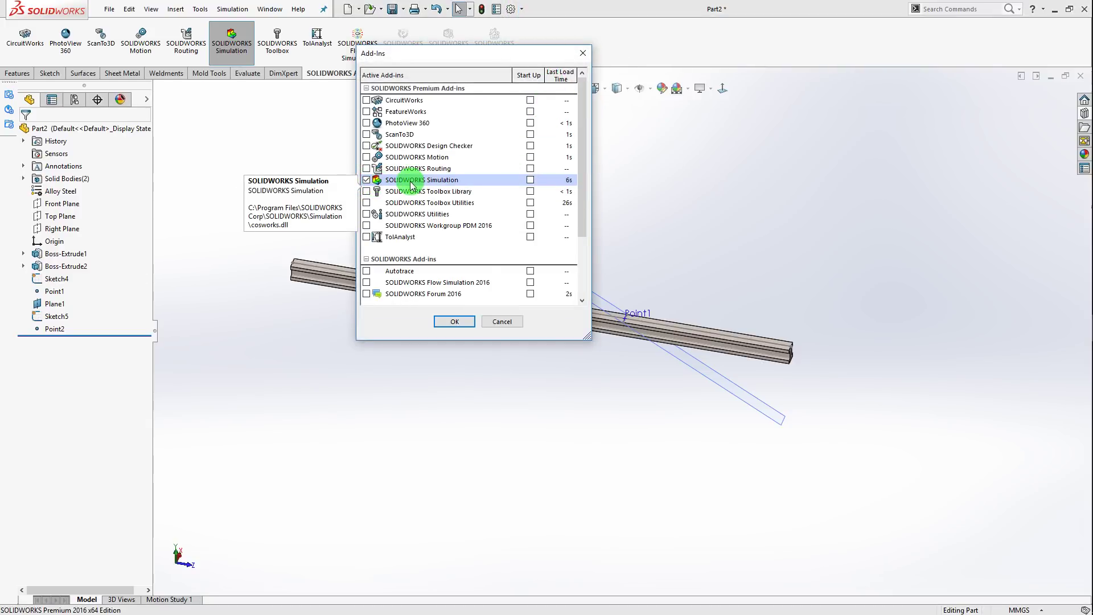
left_click(512, 323)
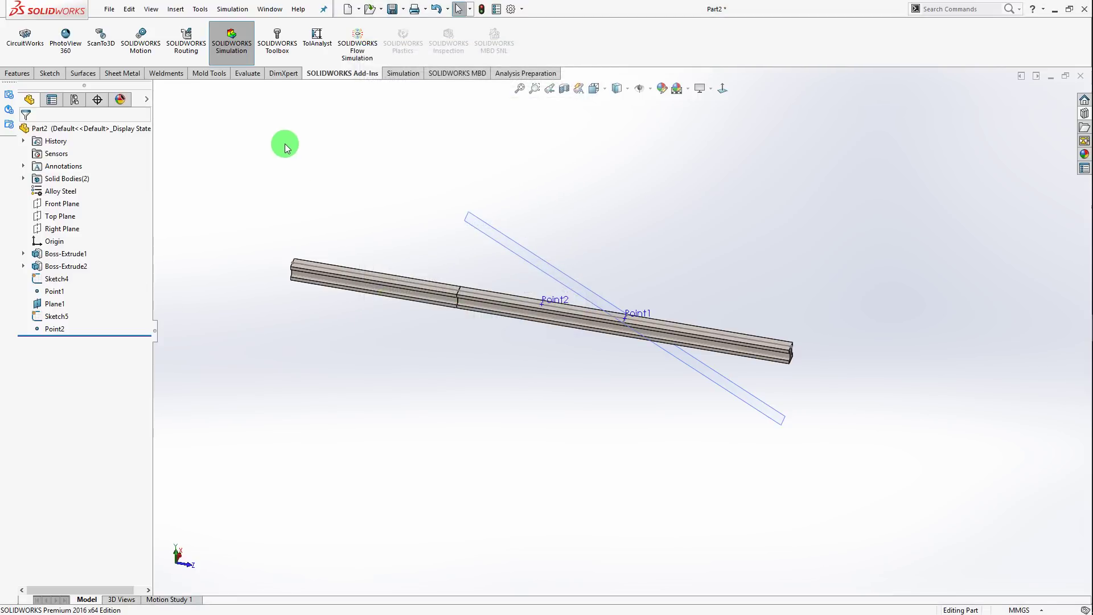
Switch to the Simulation commands and show the Study Advisor's new-study options
right_click(212, 75)
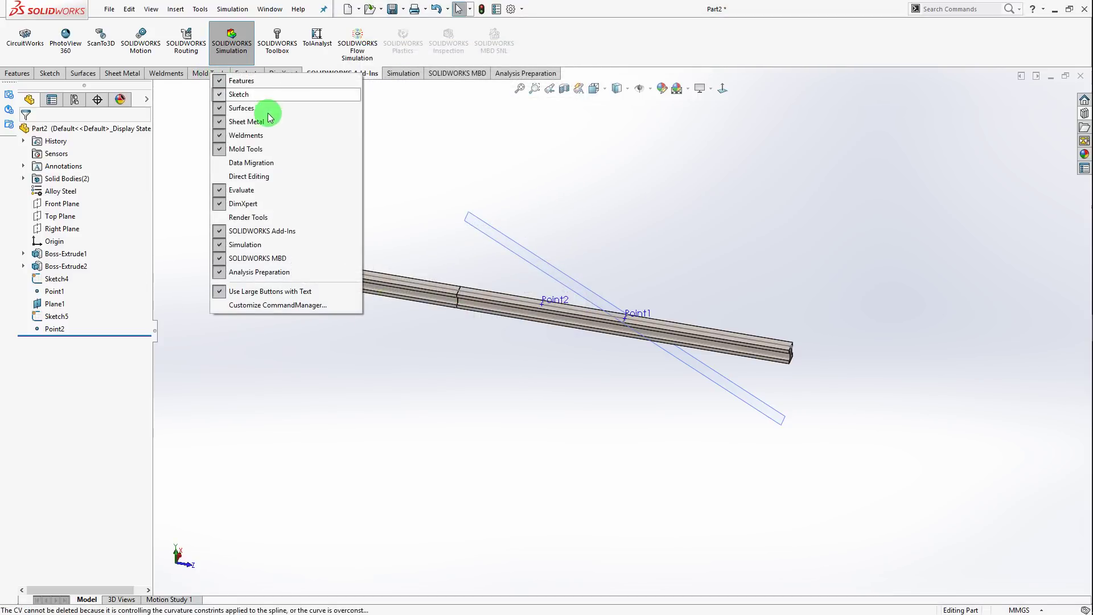
left_click(403, 170)
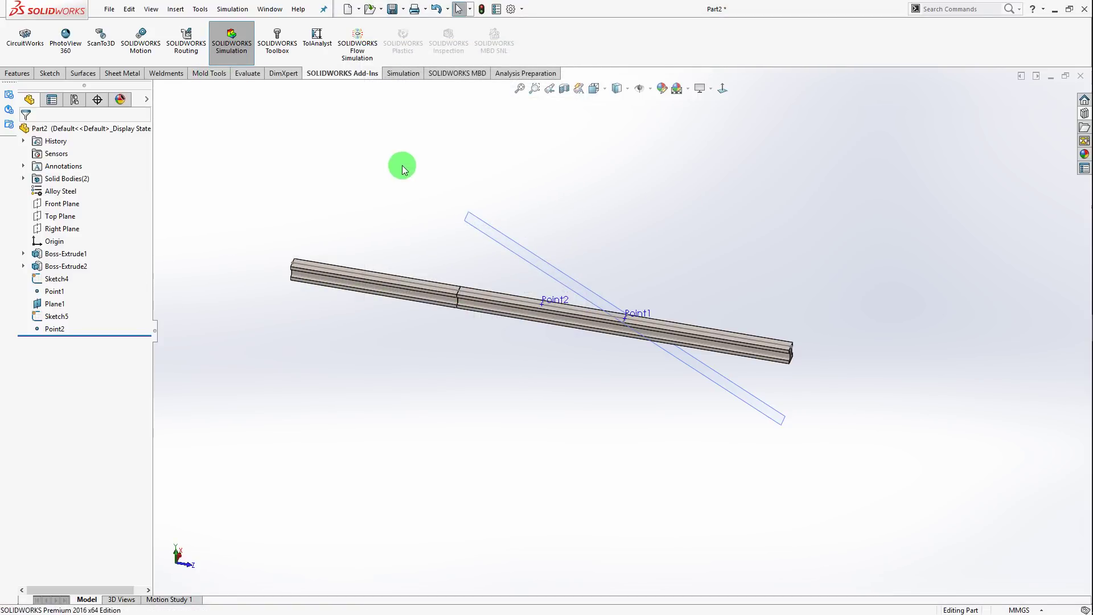
left_click(405, 75)
left_click(19, 61)
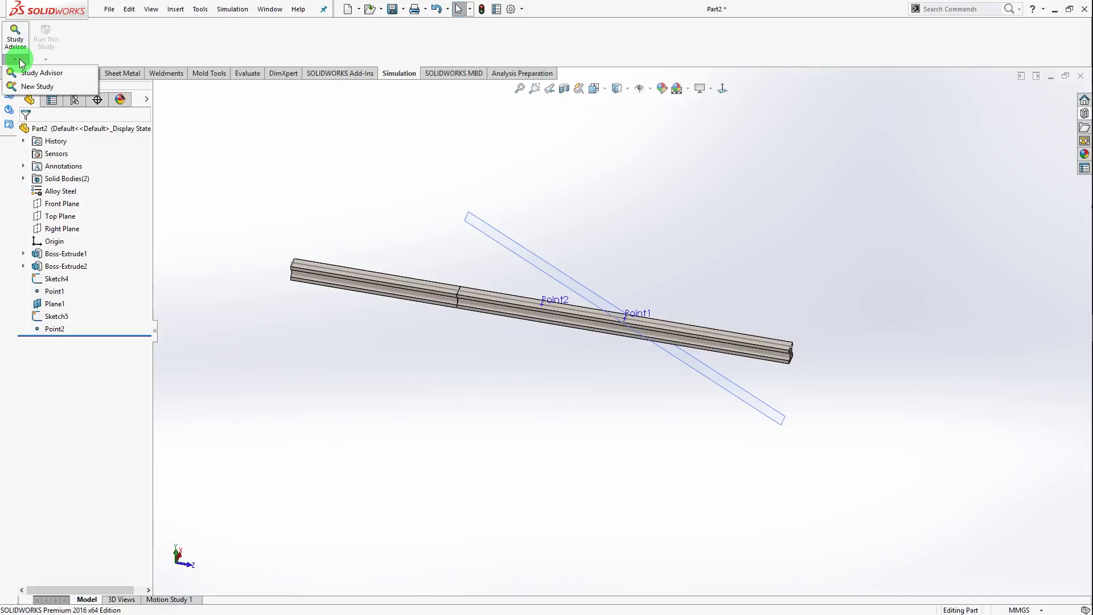
Create static study Static 1, expand Part2 and select SolidBody 1
left_click(24, 86)
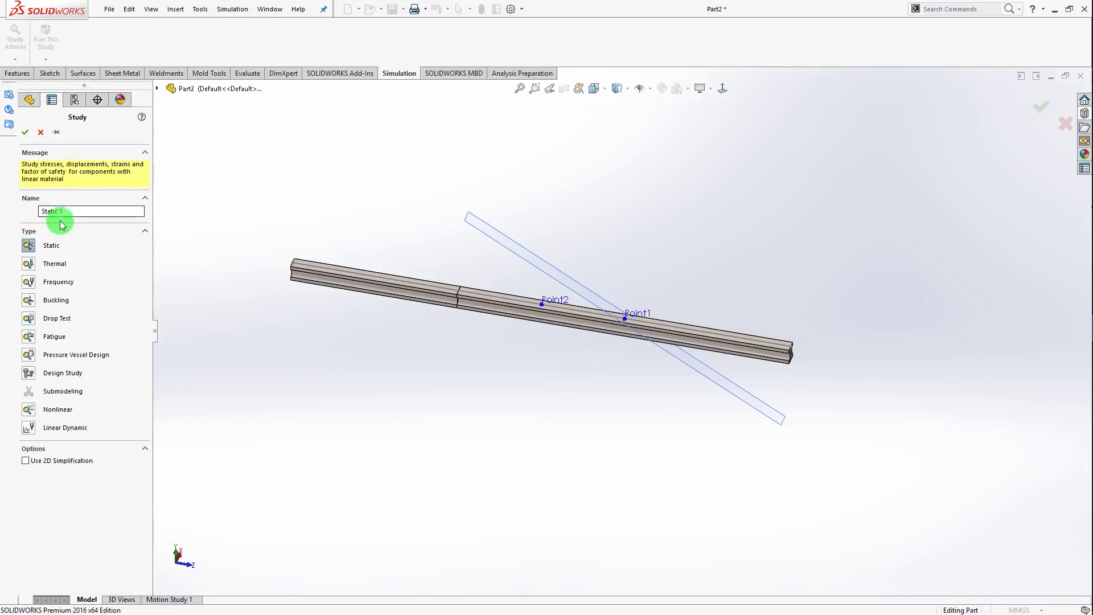
left_click(25, 132)
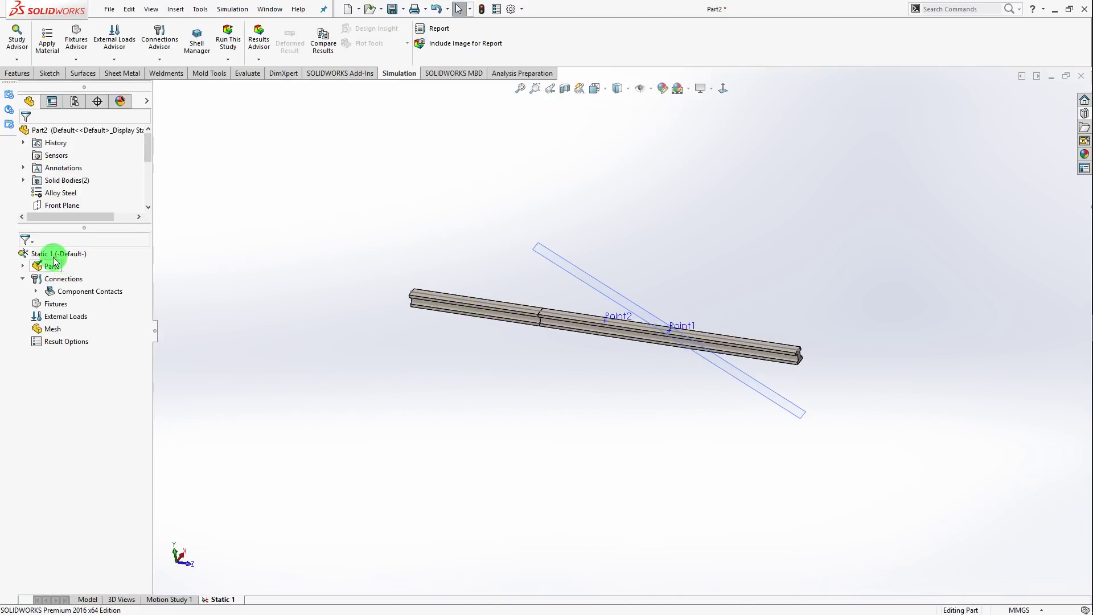
left_click(23, 266)
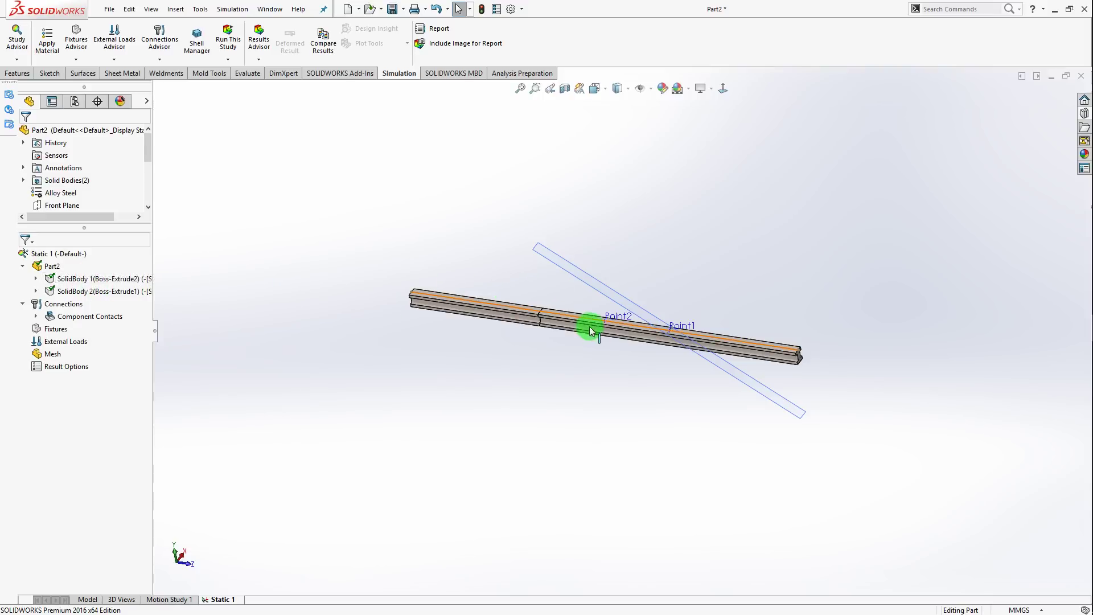
scroll(559, 319, "down", 3)
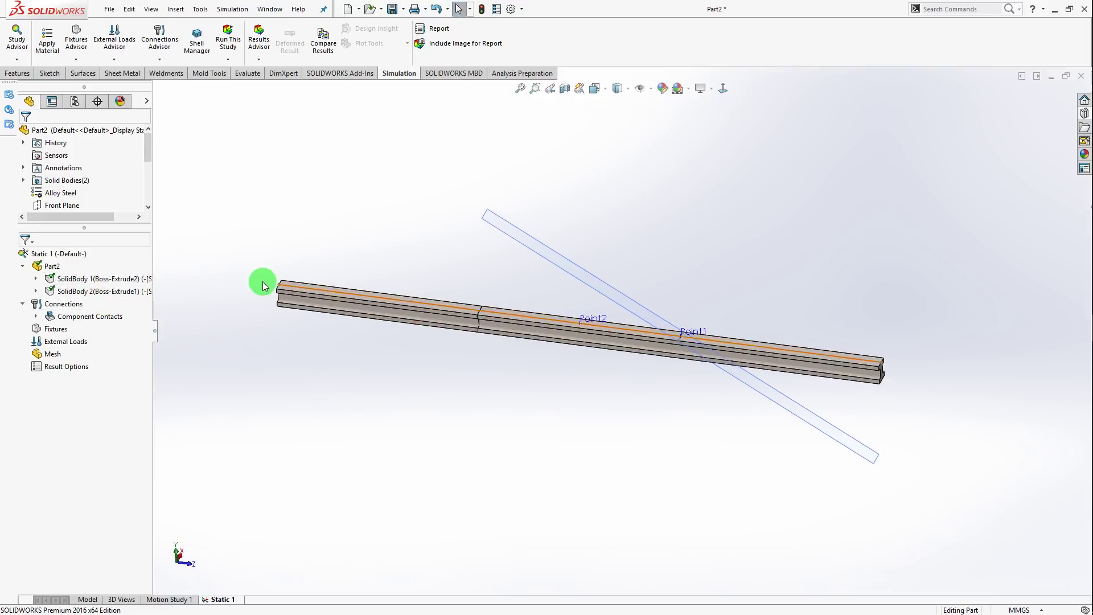
right_click(76, 282)
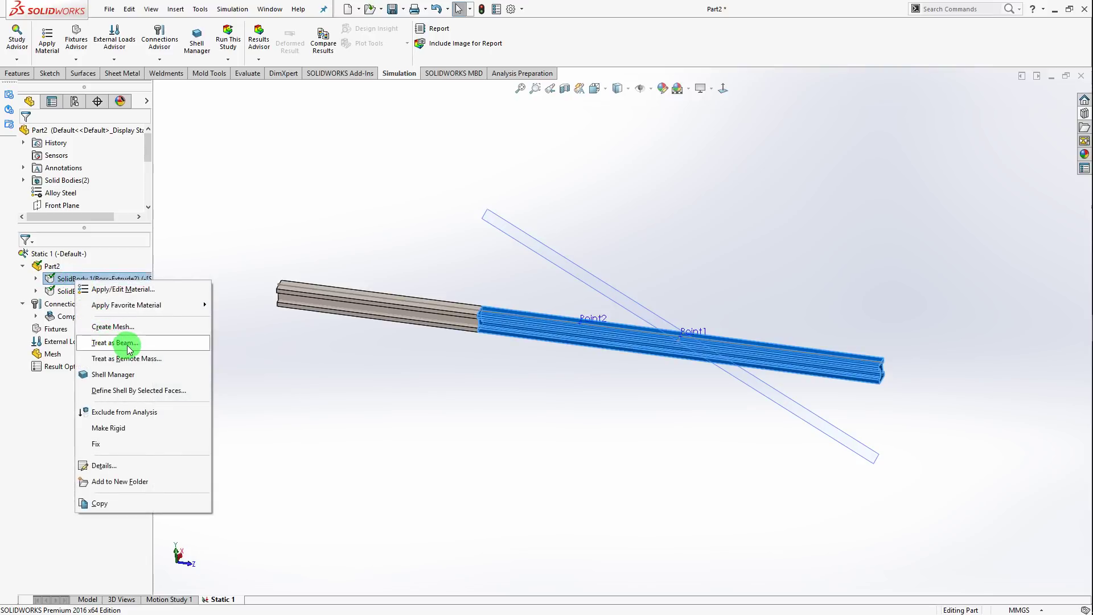
left_click(226, 262)
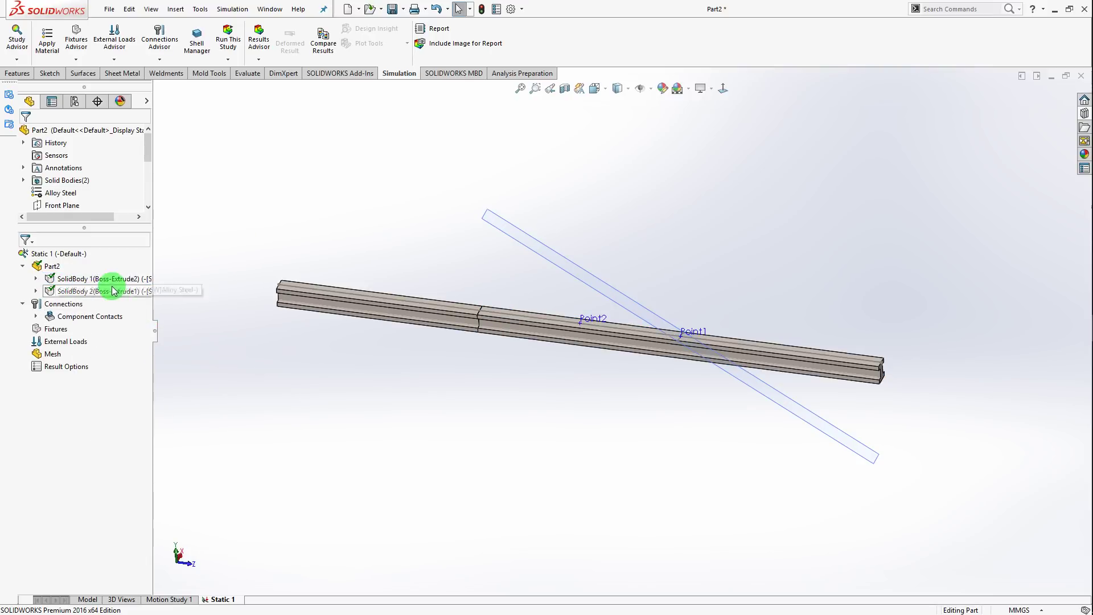
left_click(86, 280)
Treat SolidBody 1 and SolidBody 2 as beams
right_click(70, 286)
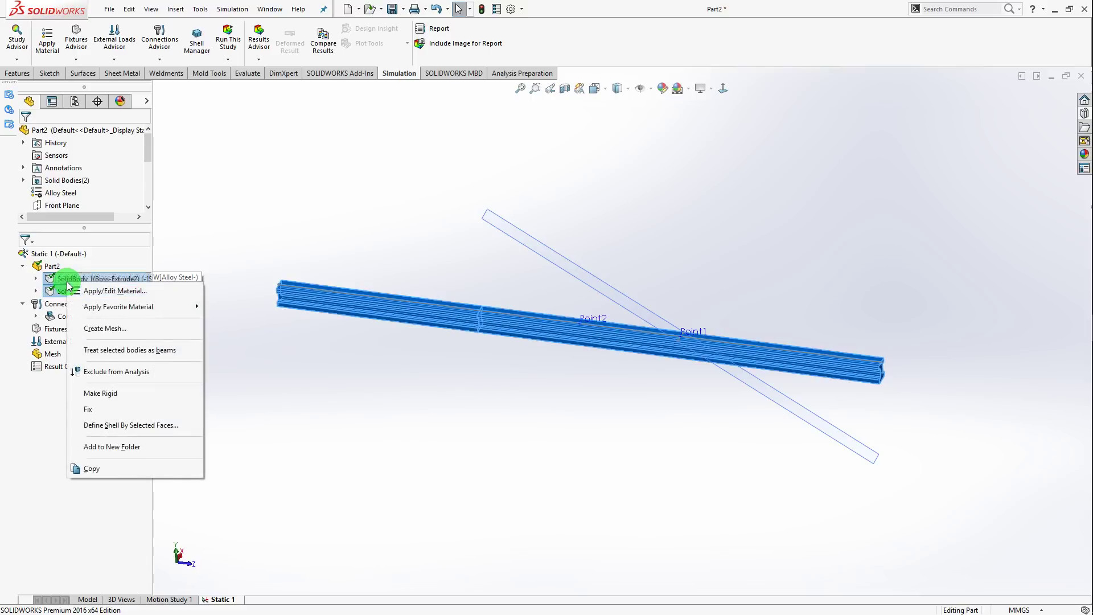
left_click(159, 351)
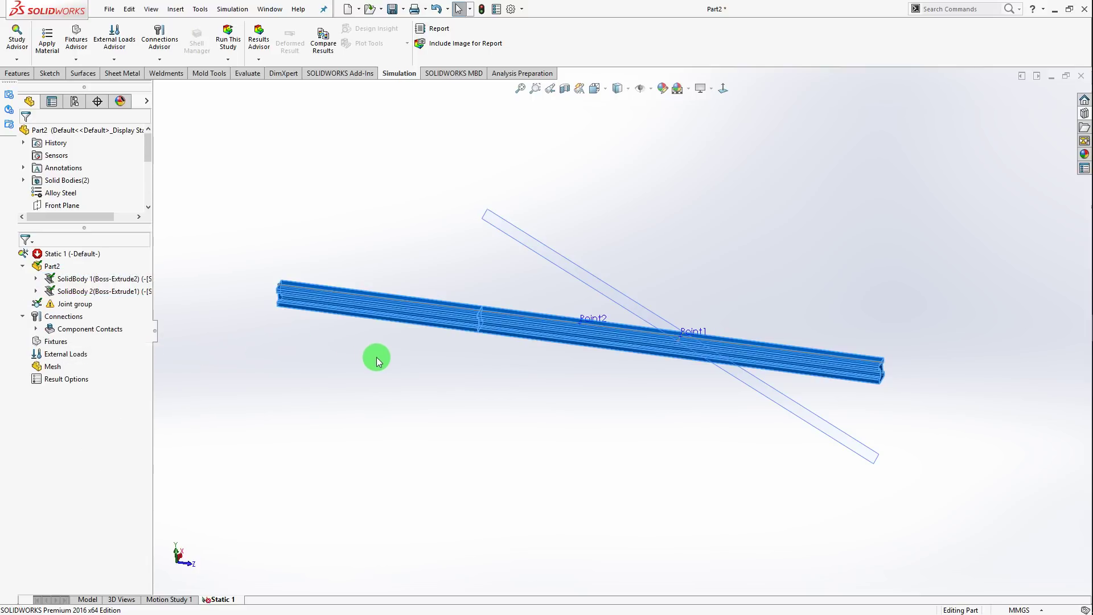
mouse_move(377, 357)
middle_mouse_down()
mouse_move(502, 356)
mouse_move(478, 366)
mouse_move(386, 342)
middle_mouse_up()
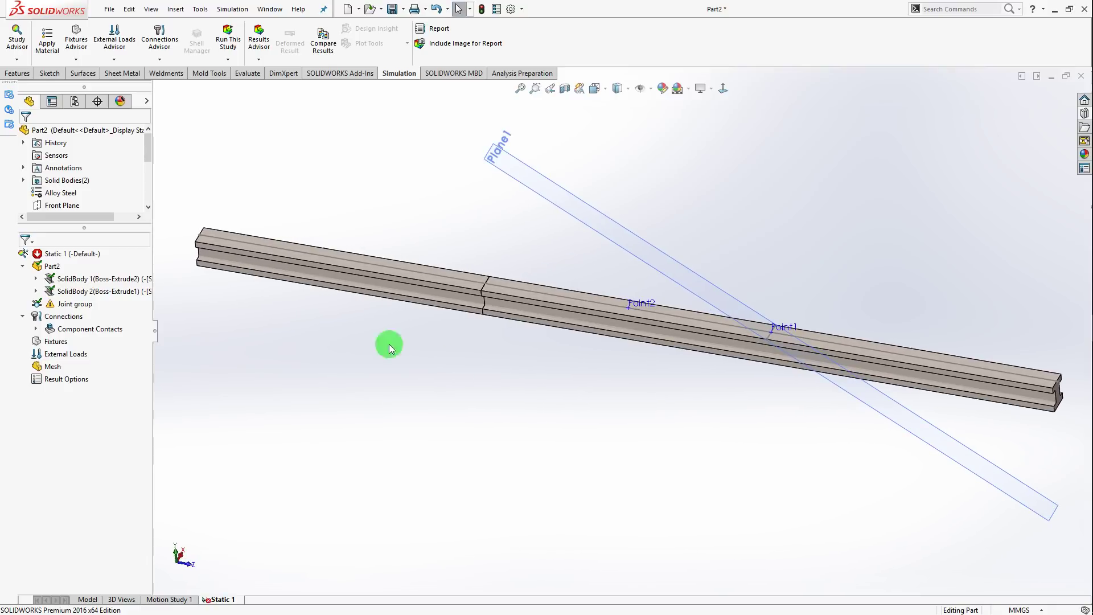
Edit the Joint group and calculate, accepting the three beam joints
left_click(75, 306)
right_click(76, 306)
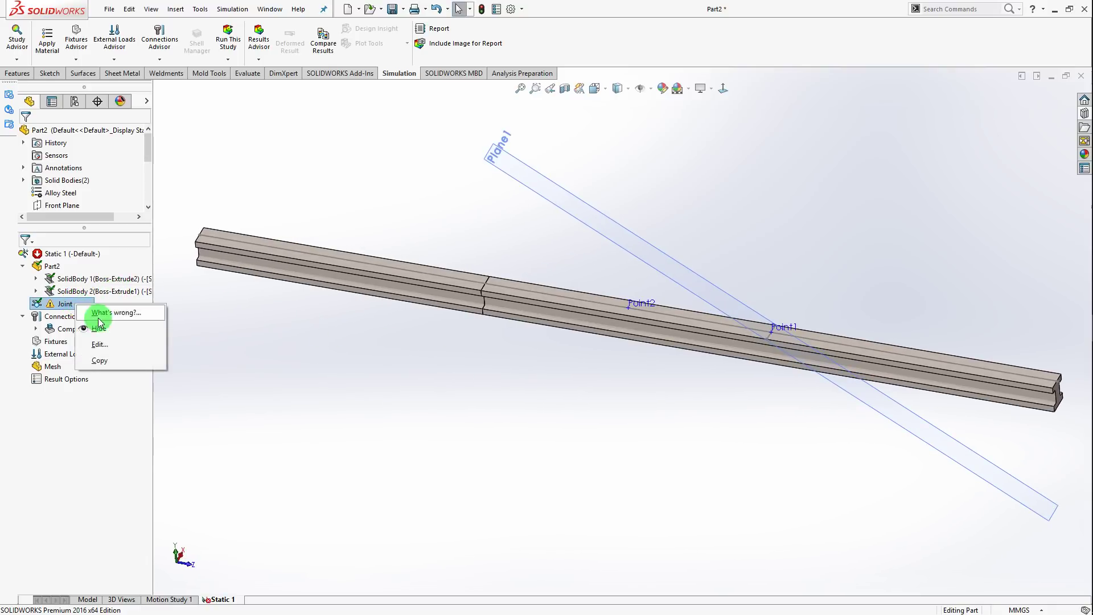
left_click(112, 340)
left_click(85, 314)
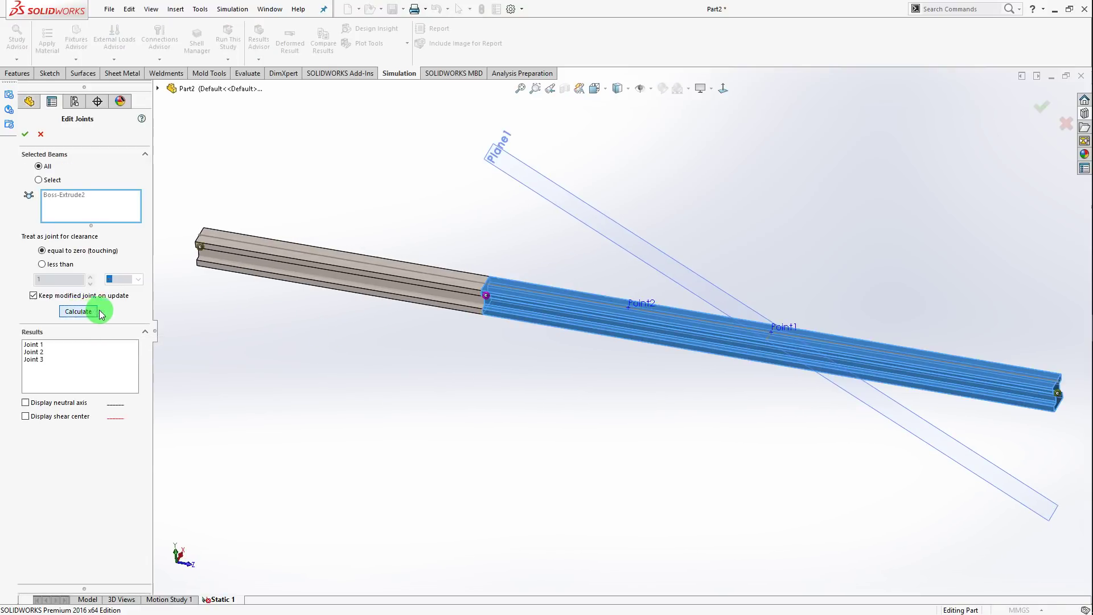
left_click(24, 137)
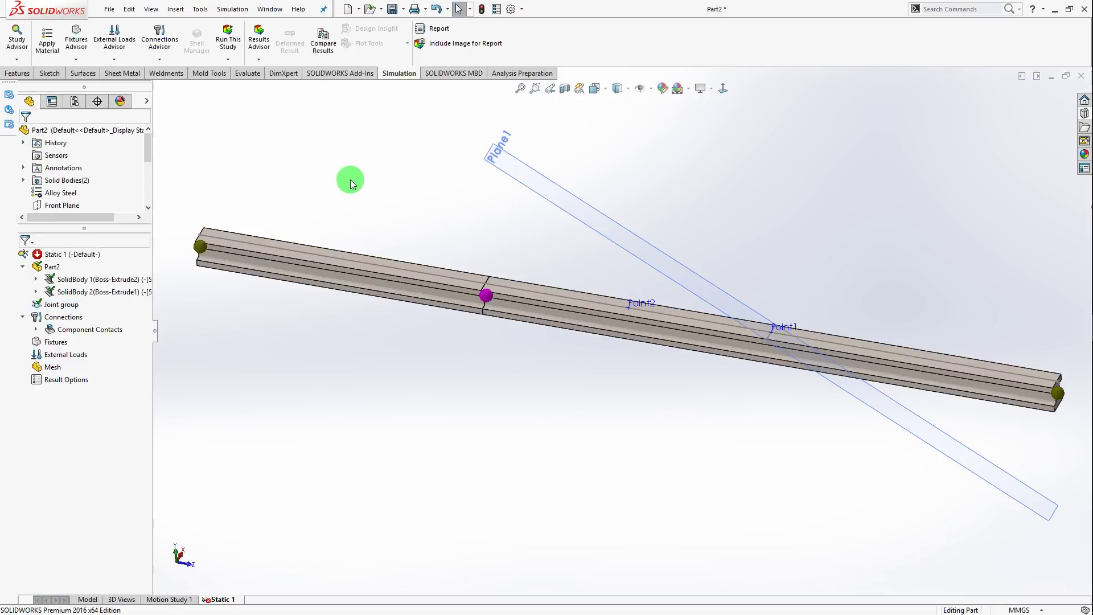
scroll(376, 234, "up", 3)
middle_click_drag(596, 393, 591, 354)
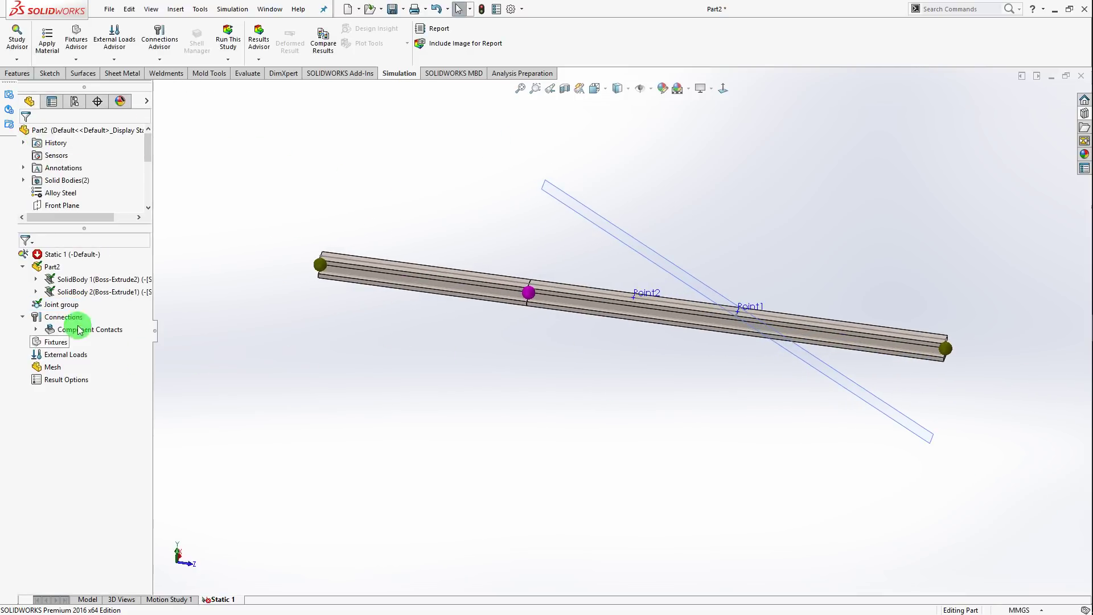
Review the supports in the assignment PDF and bring up the Fixtures options
right_click(58, 348)
key("alt+Tab")
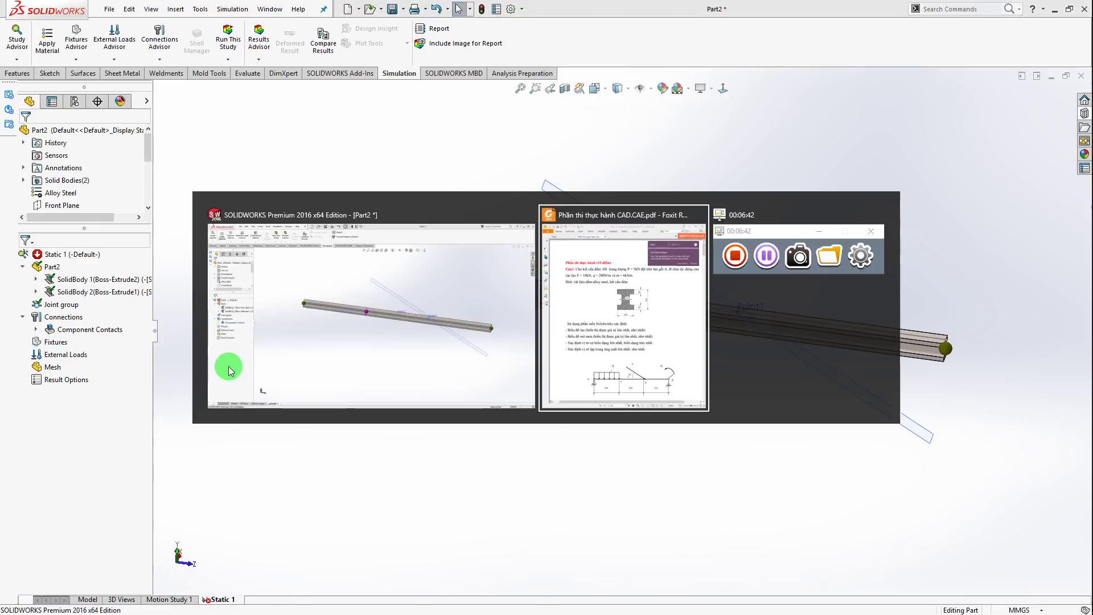
scroll(288, 390, "down", 1)
scroll(289, 398, "down", 3)
scroll(232, 391, "down", 1)
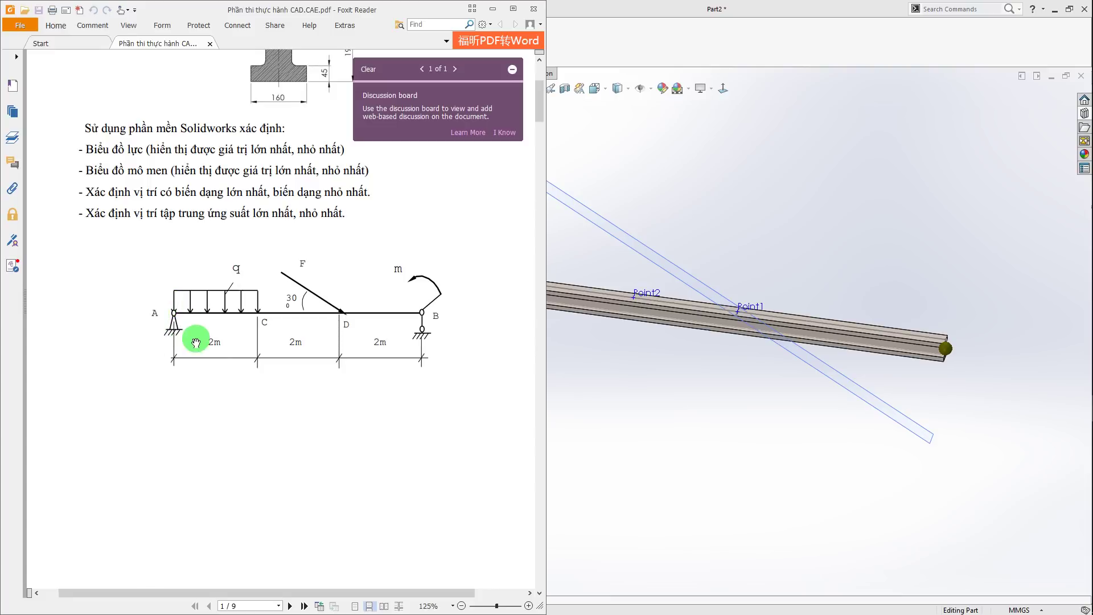
key("alt+Tab")
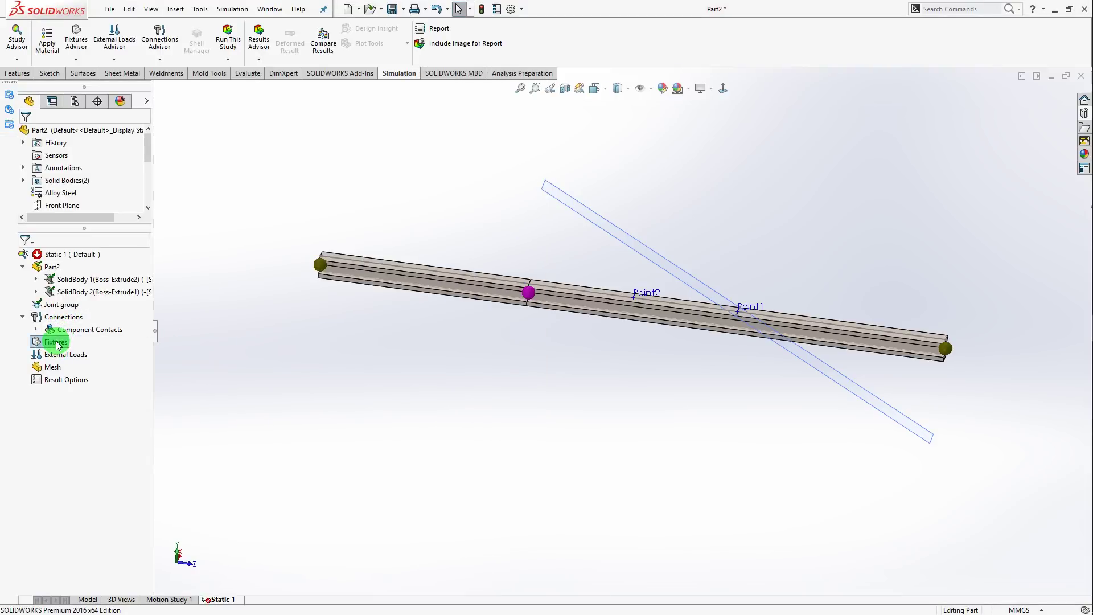
right_click(57, 344)
Start an Immovable fixture while checking the beam support layout in the assignment PDF
left_click(85, 370)
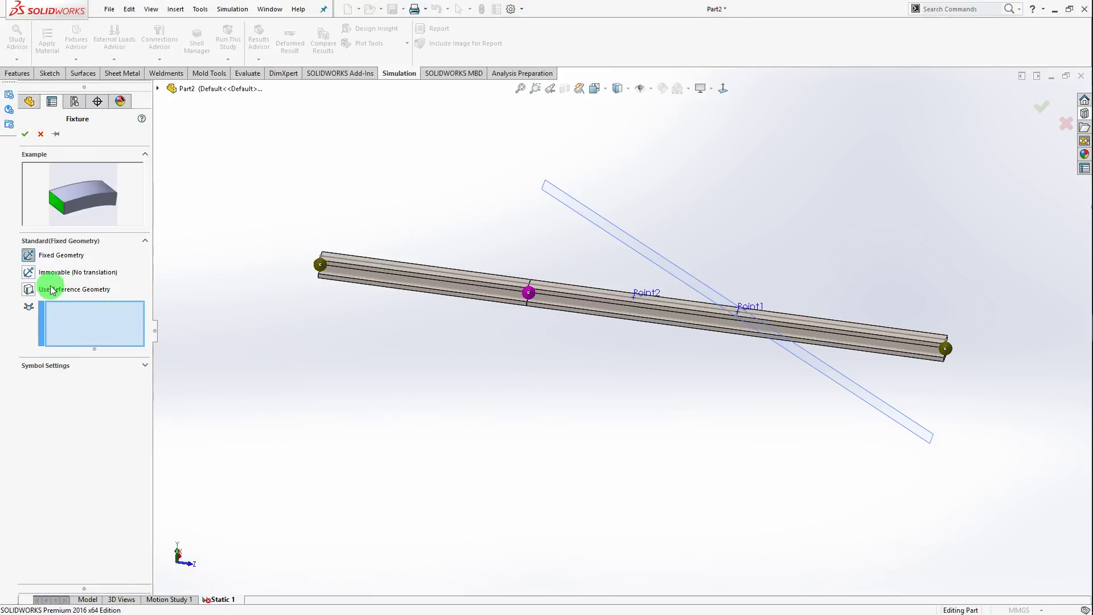
left_click(28, 272)
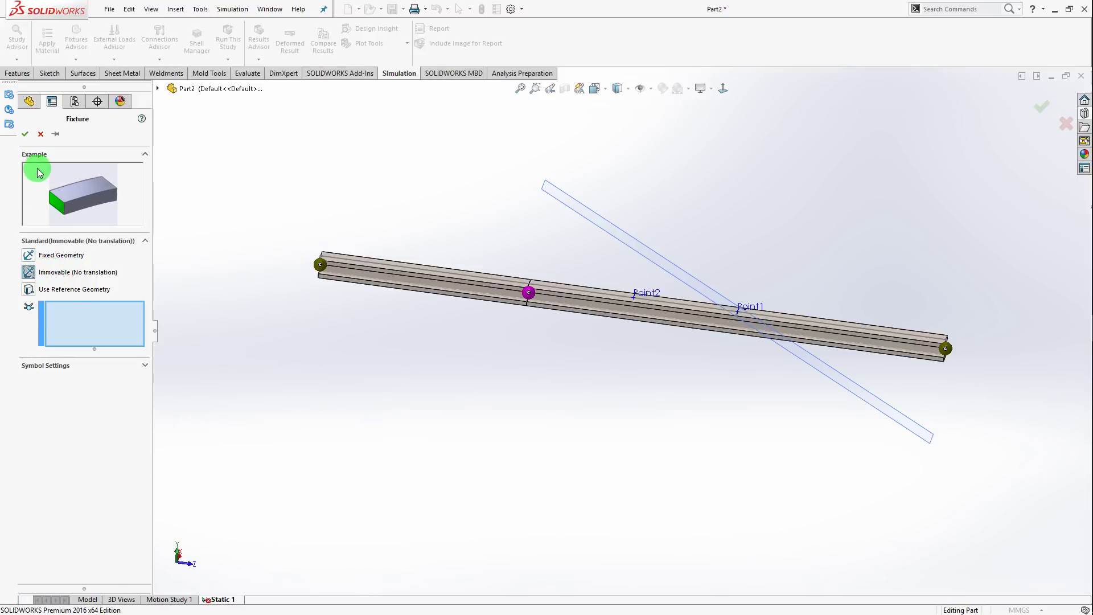
key("alt+Tab")
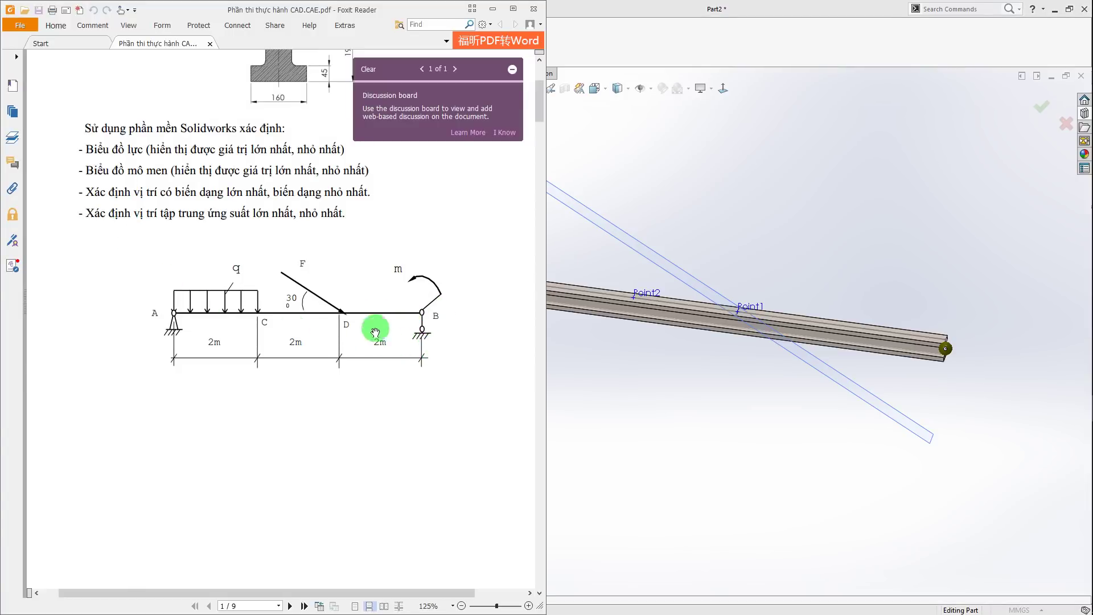
key("alt+Tab")
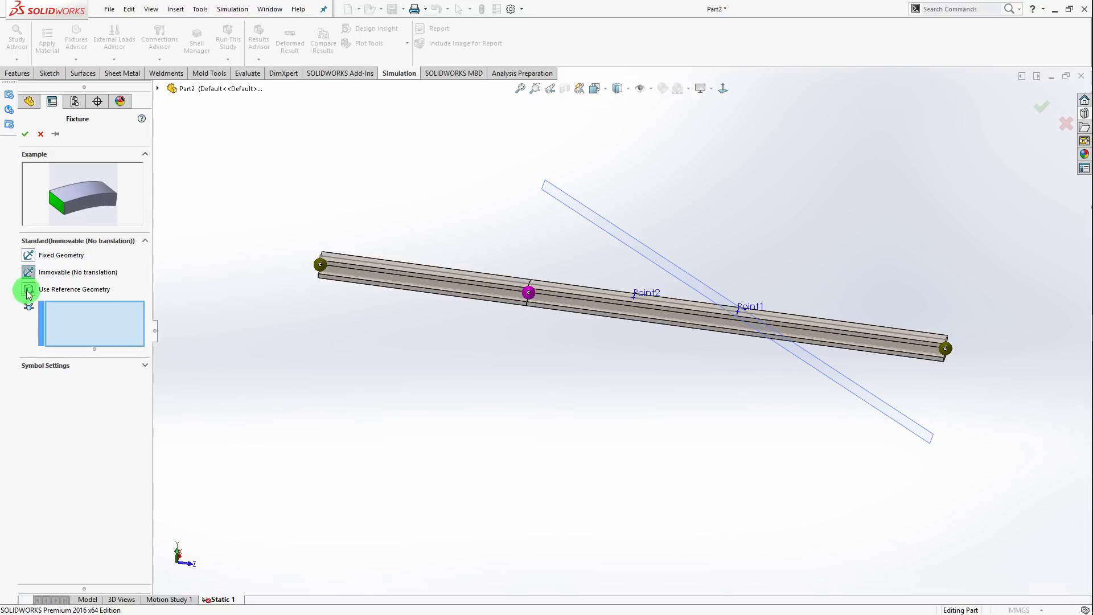
key("alt+Tab")
scroll(251, 310, "up", 8)
scroll(293, 231, "down", 7)
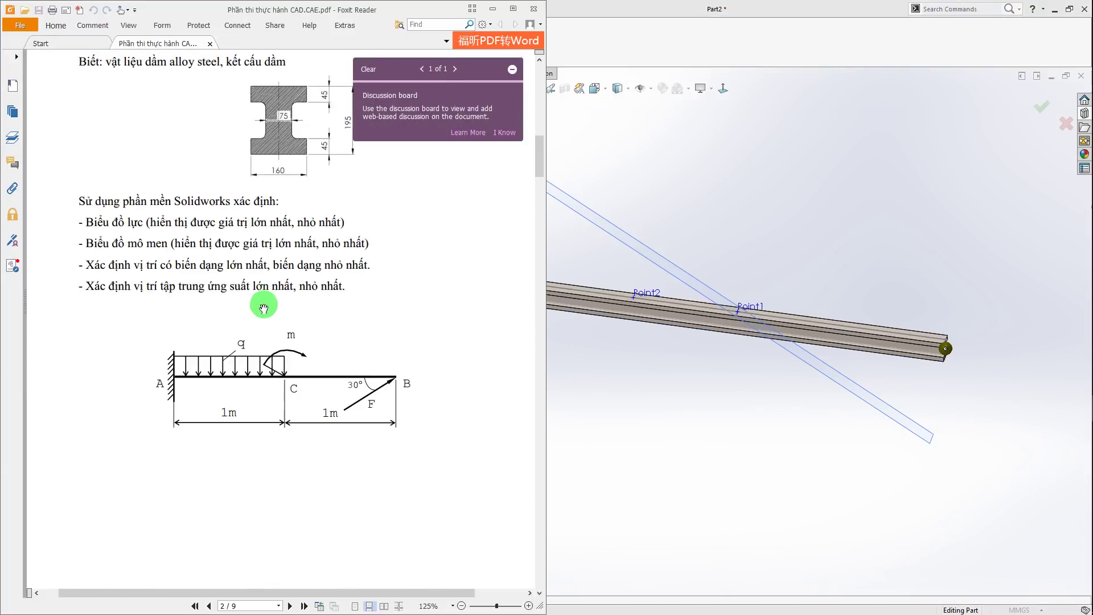
scroll(264, 309, "down", 3)
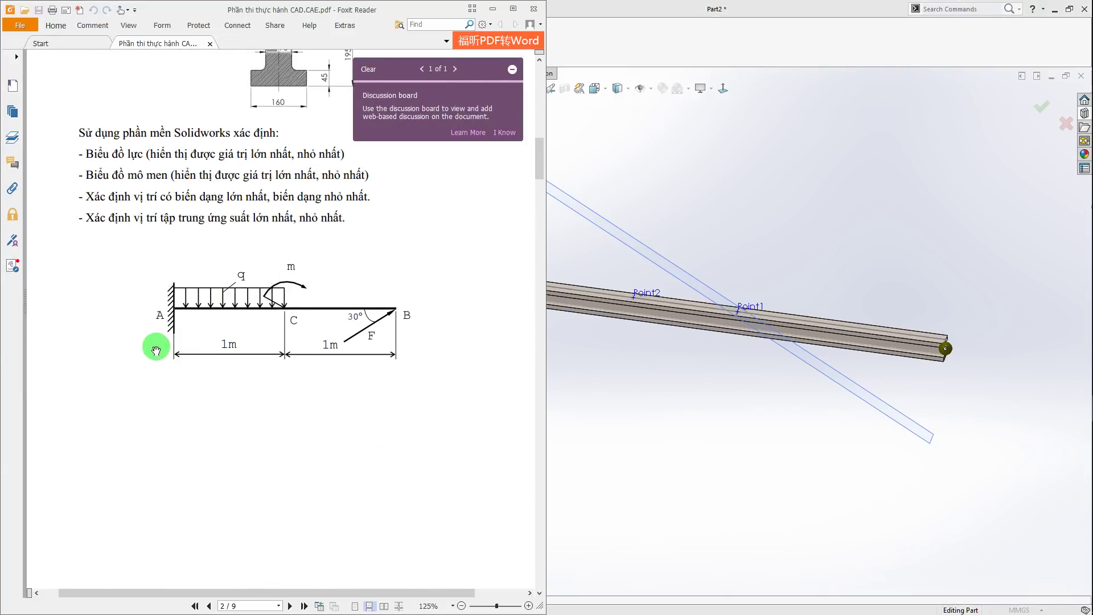
scroll(202, 289, "up", 5)
scroll(207, 307, "up", 7)
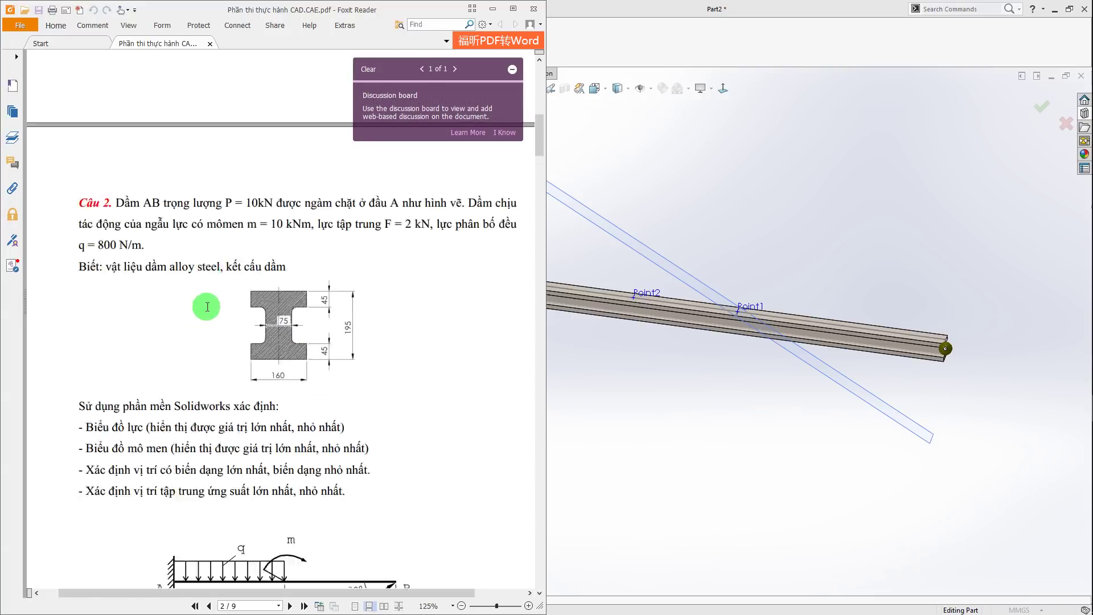
scroll(207, 307, "down", 18)
scroll(208, 306, "up", 8)
key("alt+Tab")
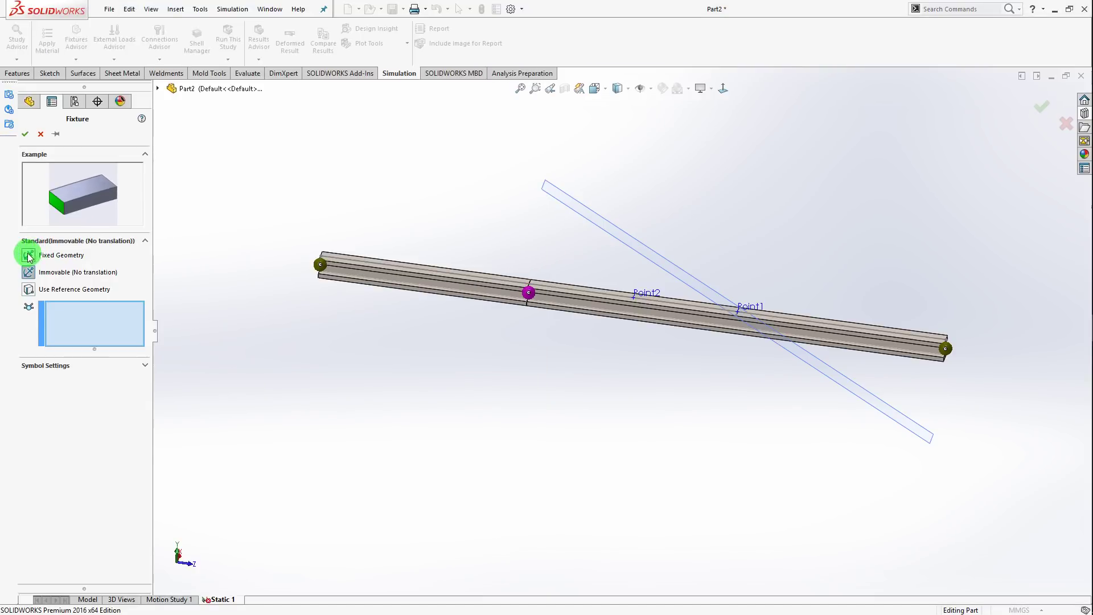
key("alt+Tab")
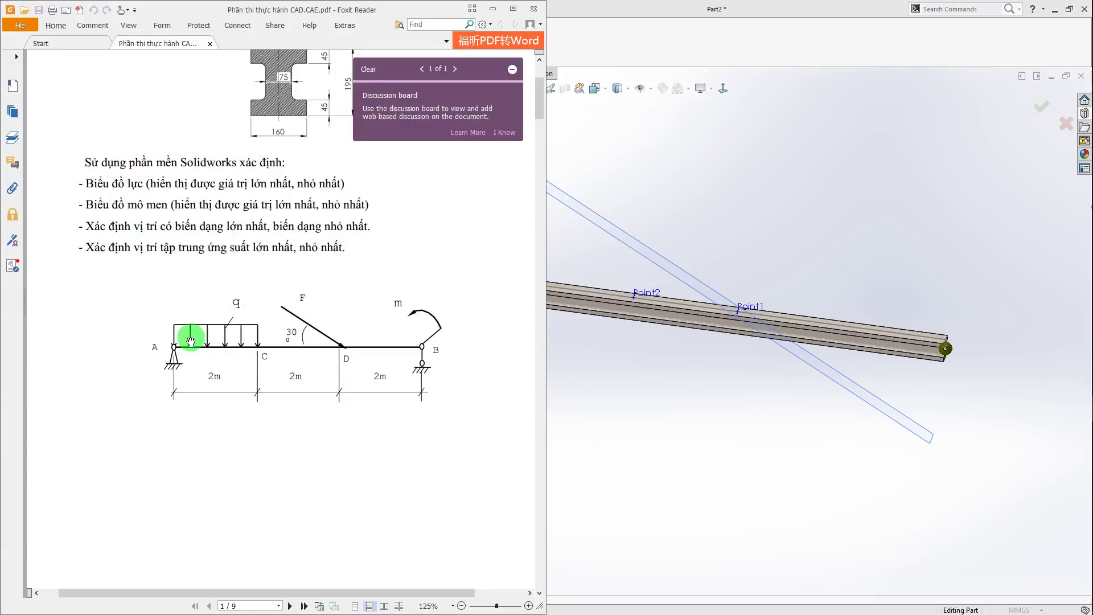
key("alt+Tab")
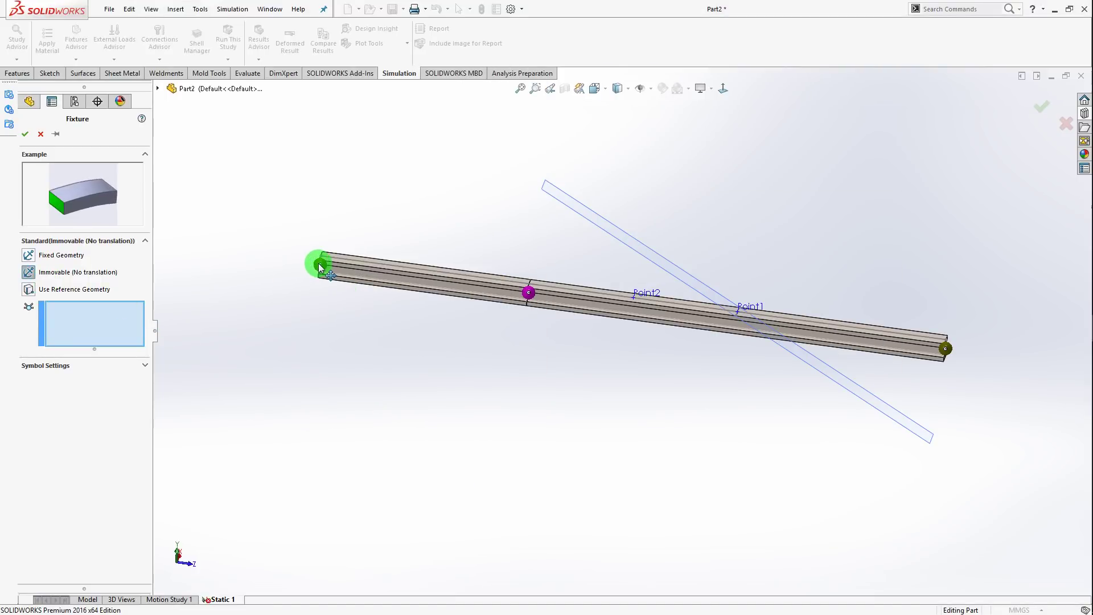
Apply Immovable-1 to the left-end joint Joint<4, 1> with symbol size 300
left_click(320, 267)
middle_click_drag(340, 373, 232, 390)
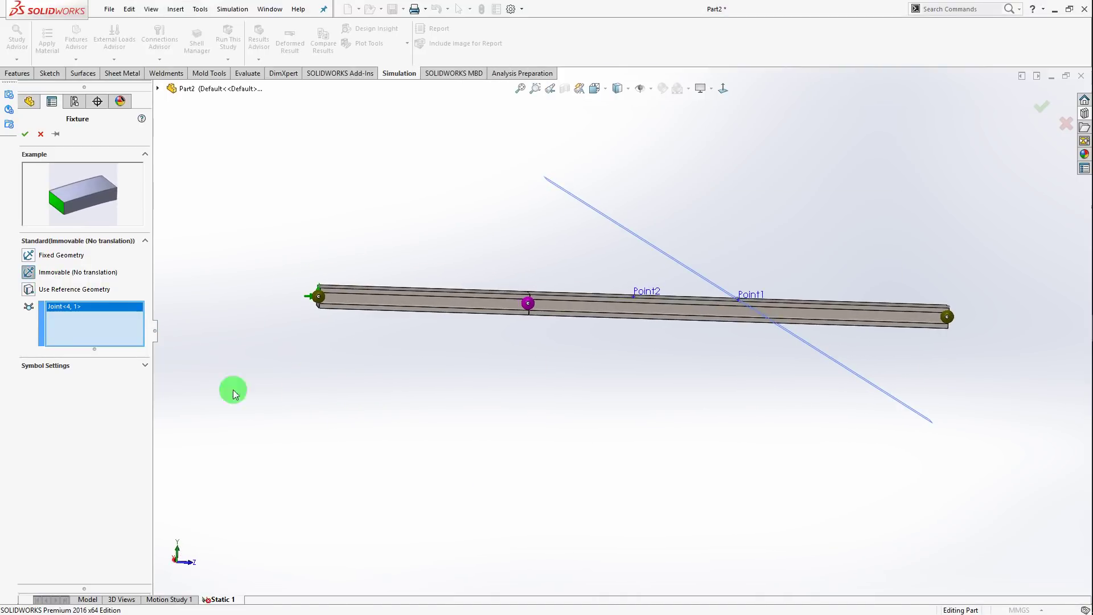
left_click(113, 368)
type("300")
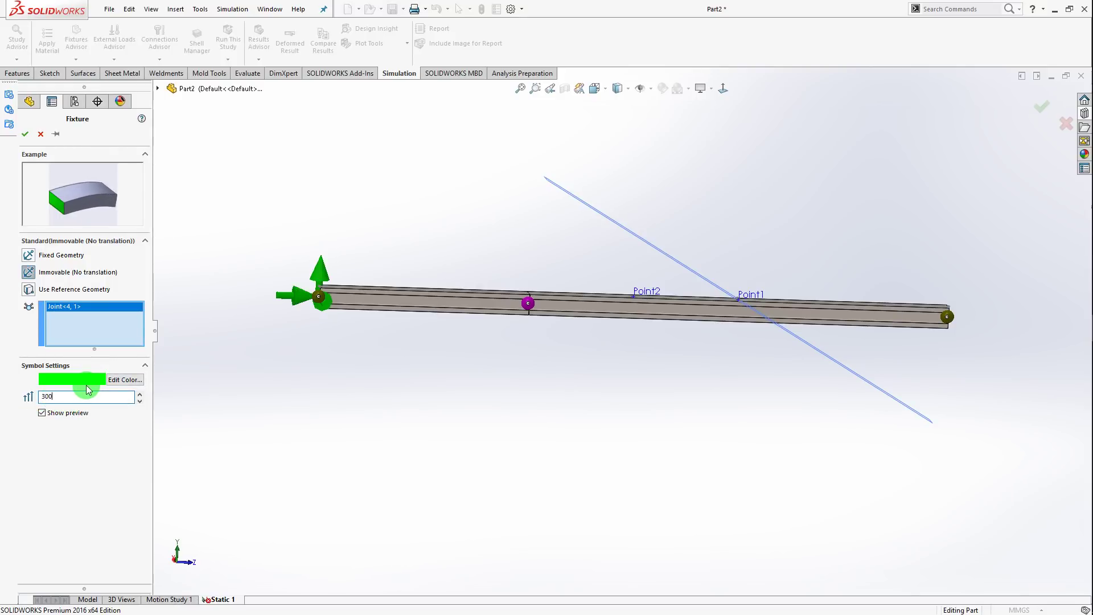
left_click(31, 108)
left_click(17, 133)
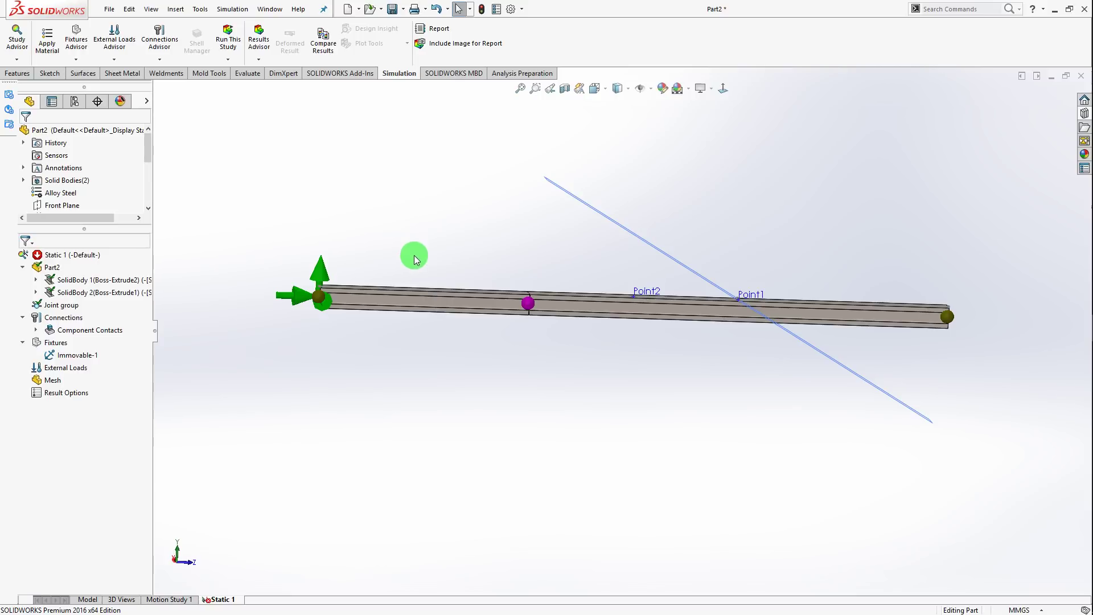
Start a Use Reference Geometry fixture on the beam's right-end joint
middle_click_drag(481, 381, 320, 415)
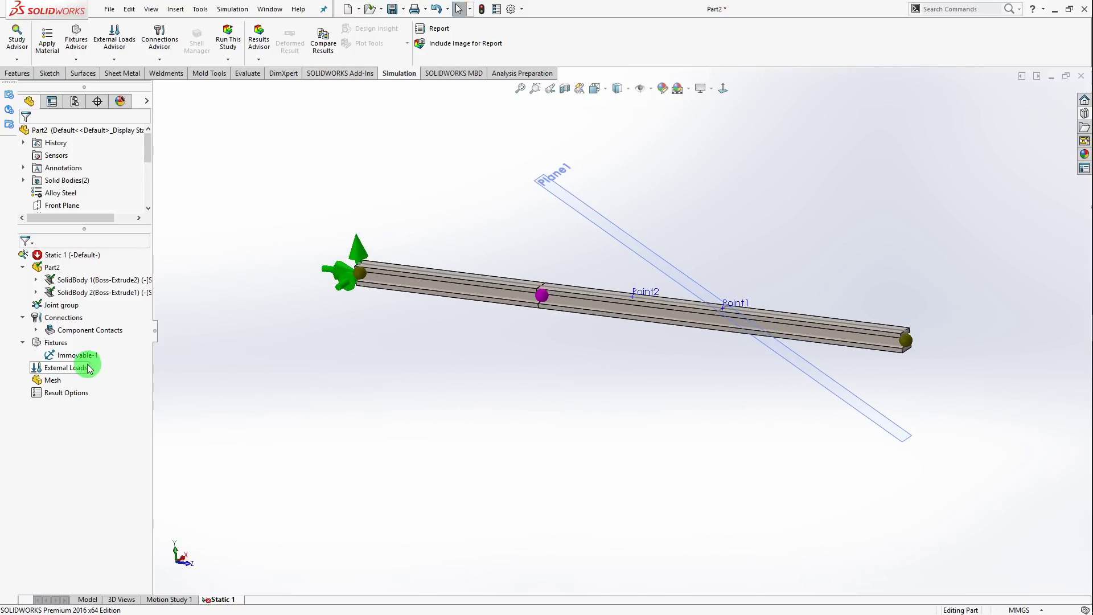
right_click(57, 342)
left_click(91, 370)
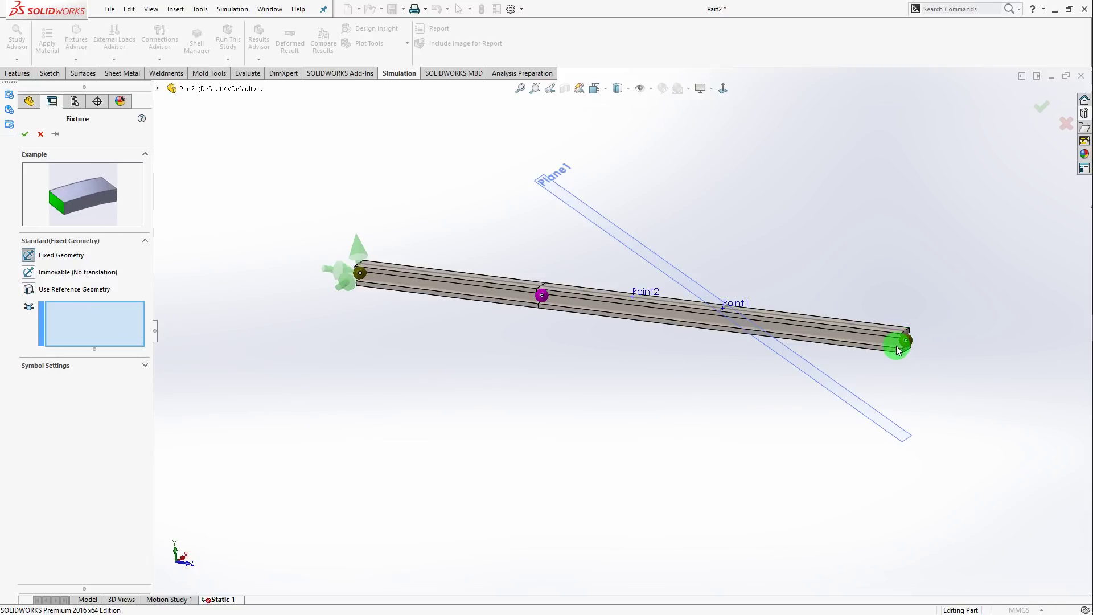
scroll(932, 334, "down", 3)
left_click(833, 350)
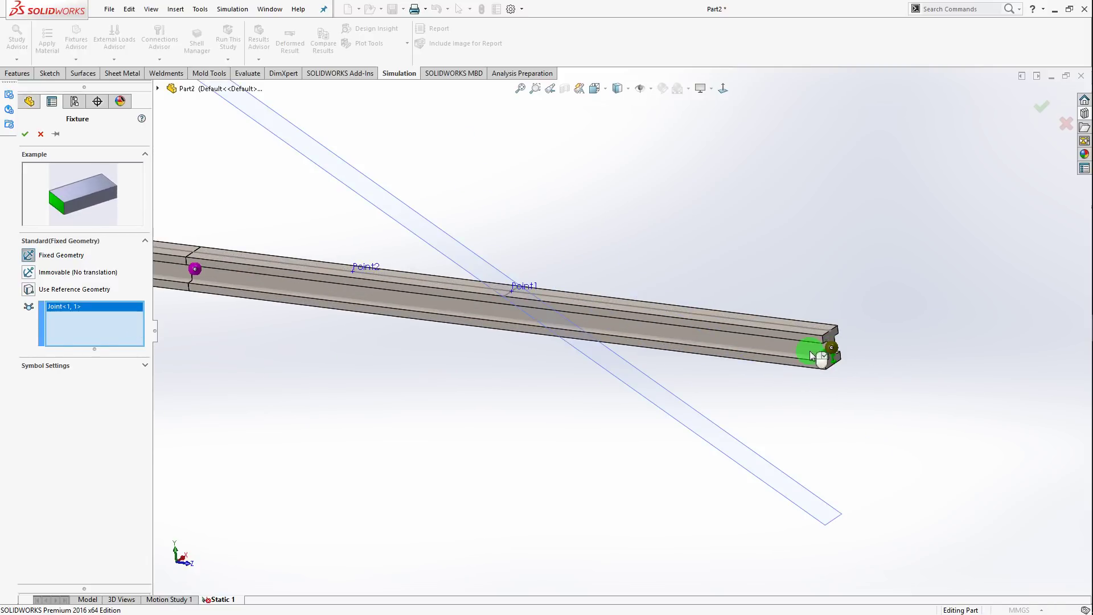
left_click(28, 289)
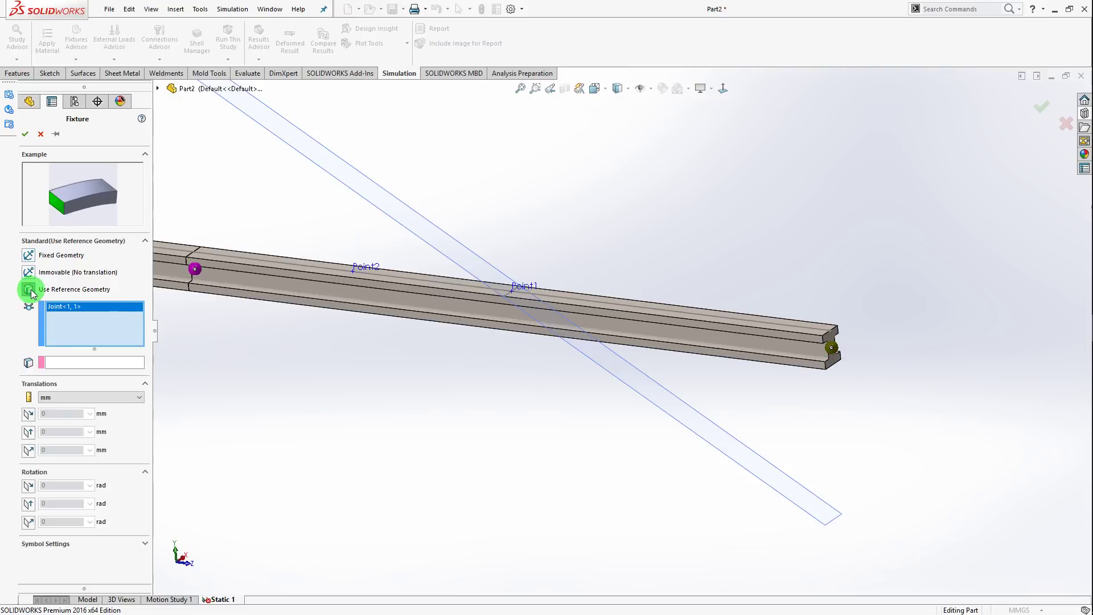
scroll(857, 352, "down", 2)
scroll(671, 411, "down", 2)
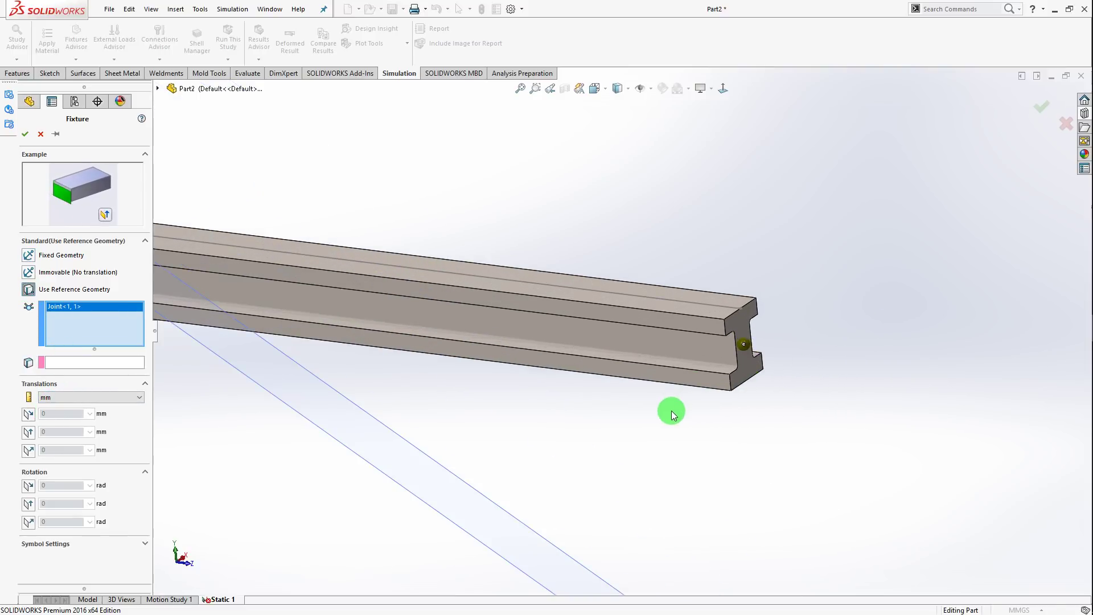
scroll(671, 381, "up", 3)
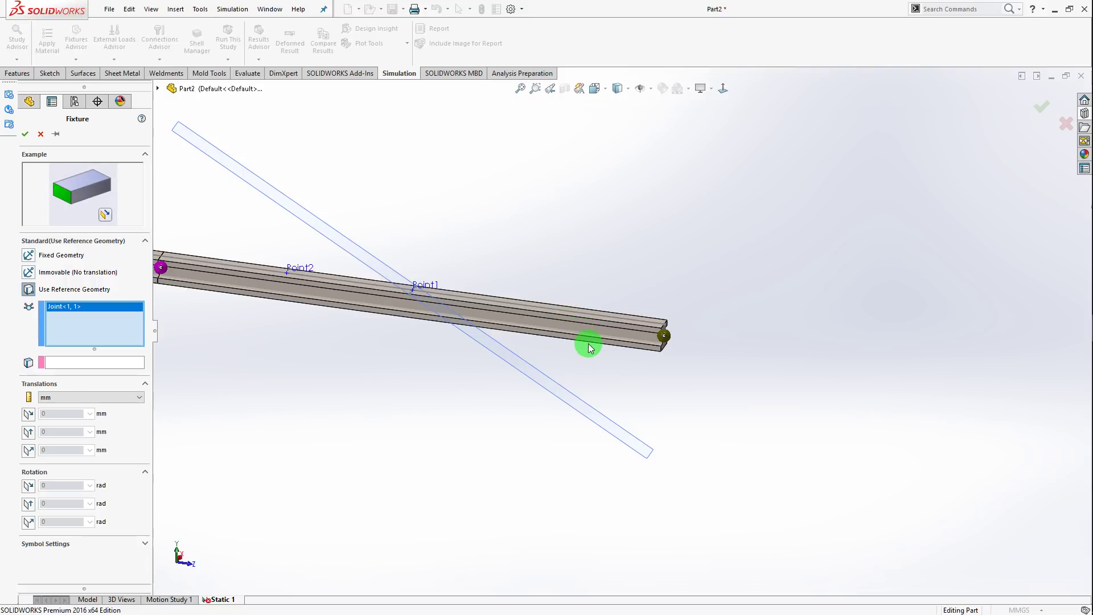
scroll(546, 348, "down", 3)
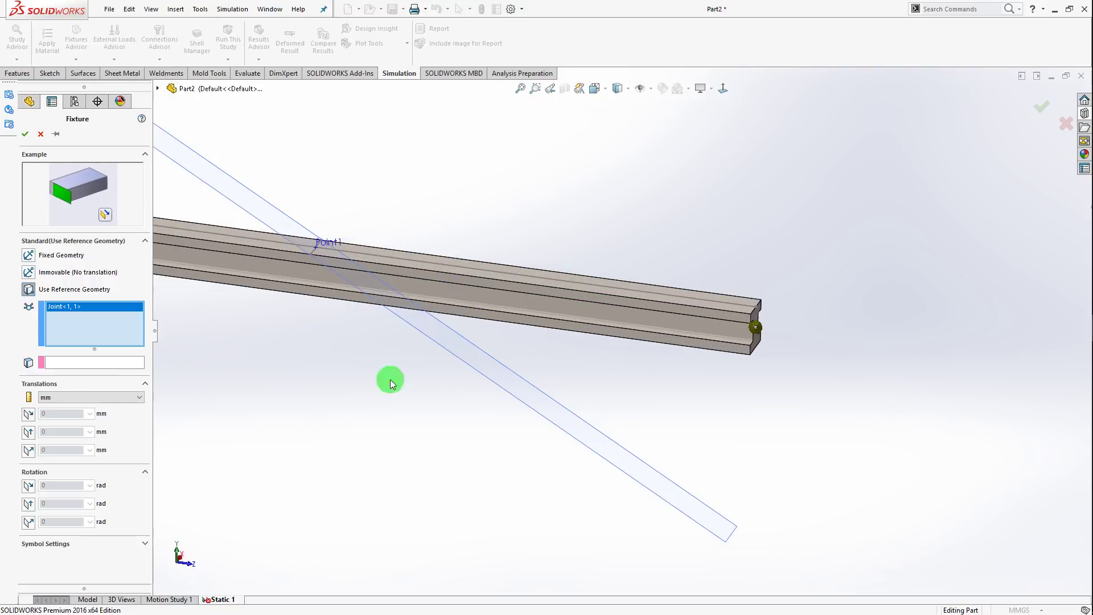
Toggle translation restraints, edit the symbol size, and expand the tree to pick the direction plane
left_click(27, 415)
left_click(86, 557)
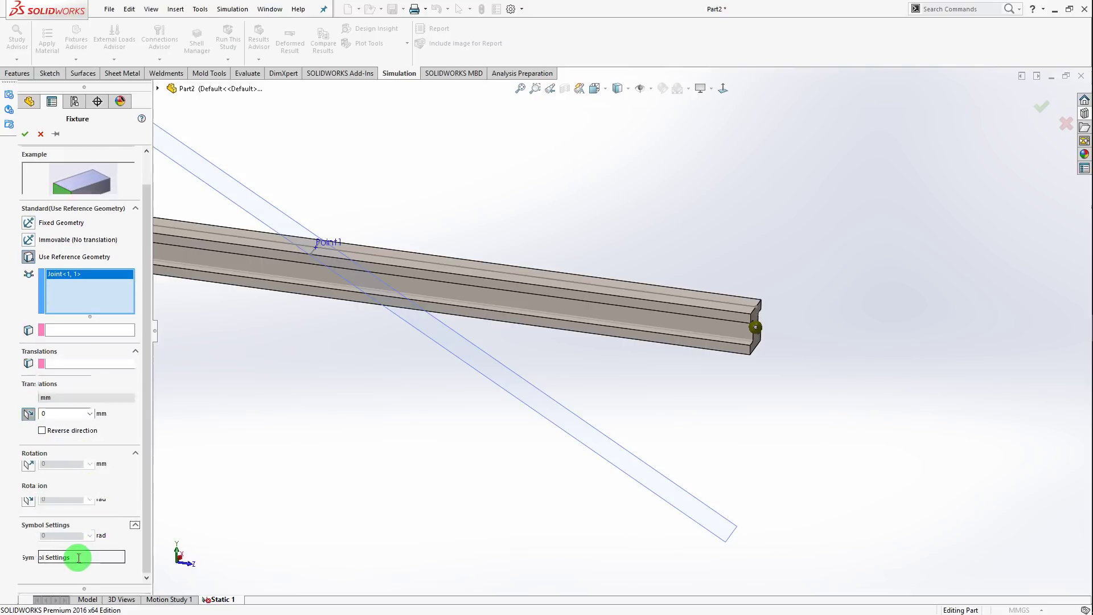
left_click_drag(61, 556, 25, 559)
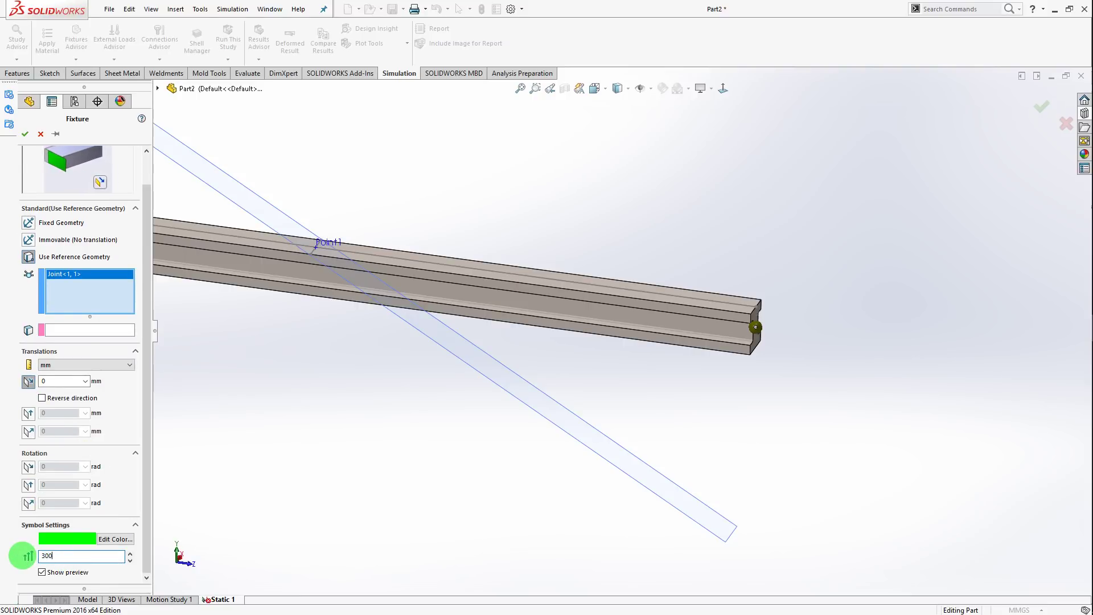
left_click(29, 414)
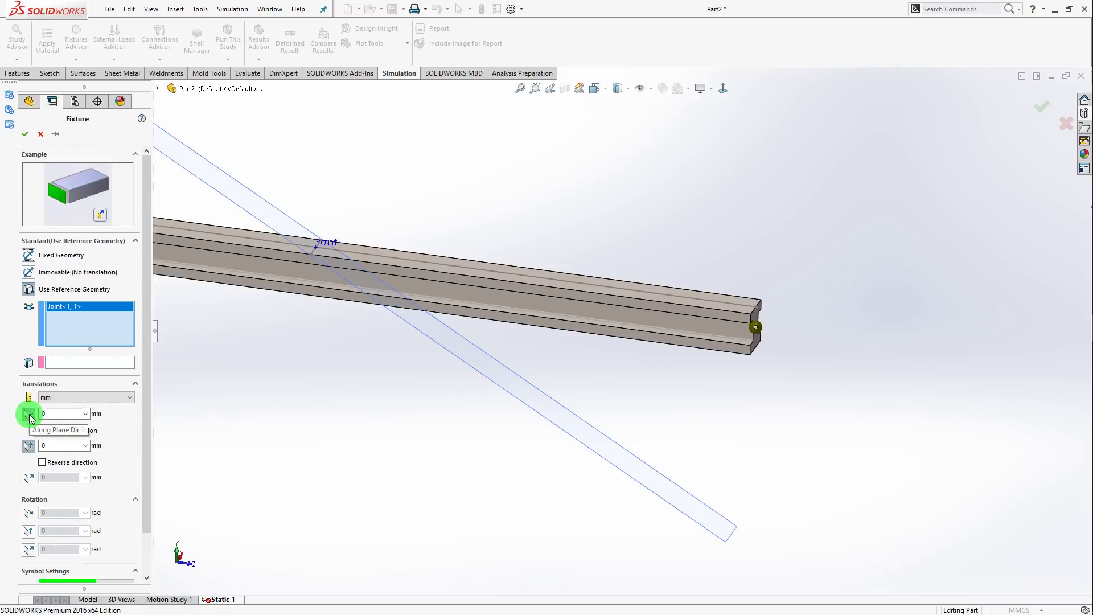
left_click(73, 361)
scroll(559, 235, "down", 3)
scroll(560, 234, "down", 3)
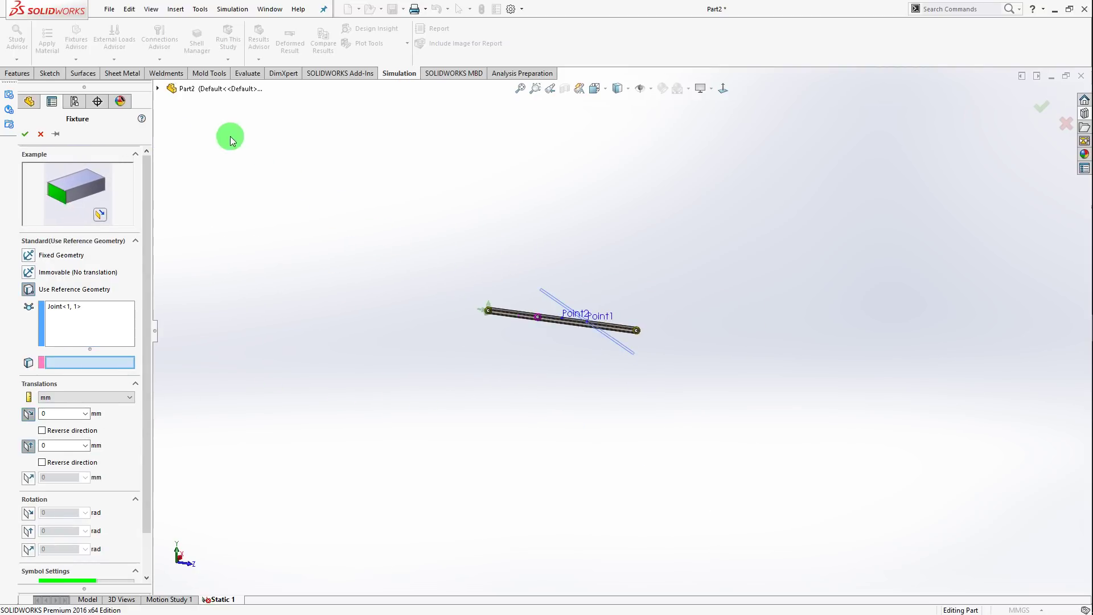
left_click(157, 88)
middle_click_drag(629, 340, 256, 261)
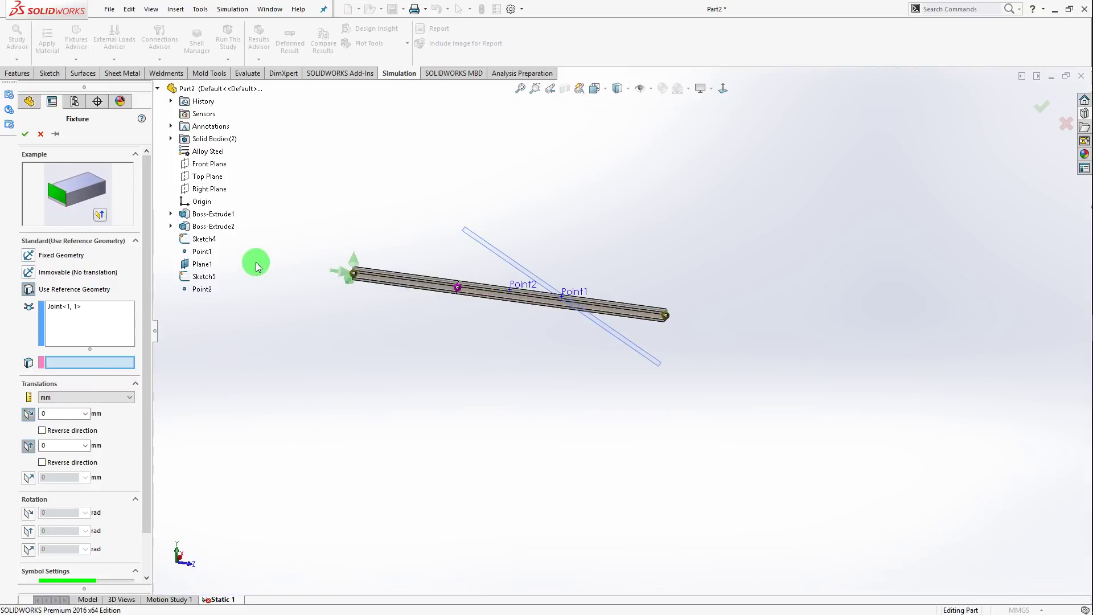
scroll(342, 267, "up", 3)
mouse_move(435, 291)
middle_mouse_down()
mouse_move(376, 293)
mouse_move(410, 298)
middle_mouse_up()
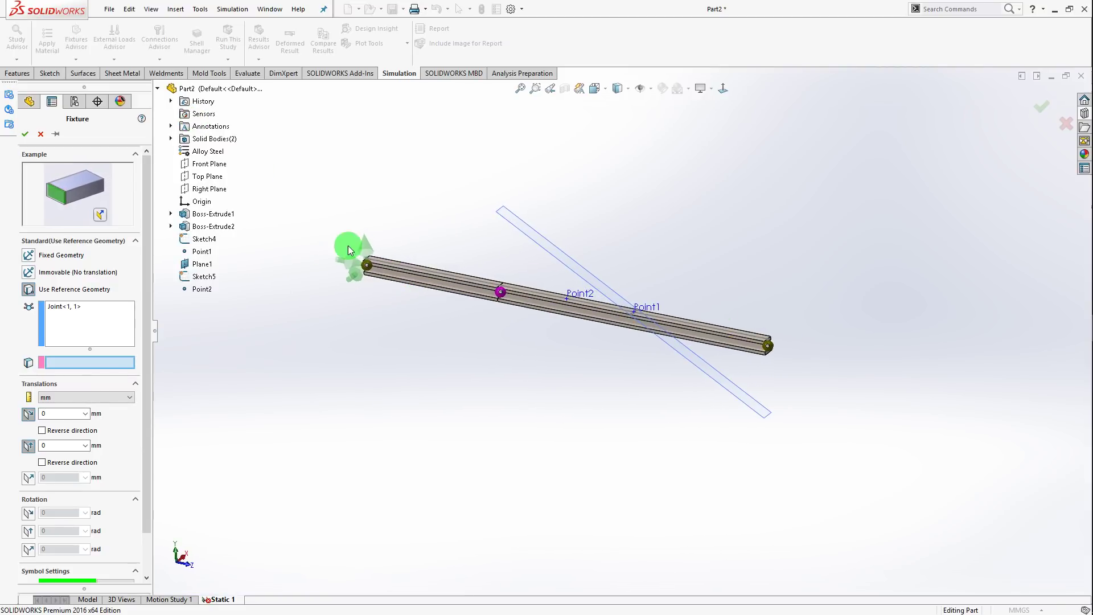
Use Right Plane, restrain two translations at 0, and create Reference Geometry-1
left_click(208, 189)
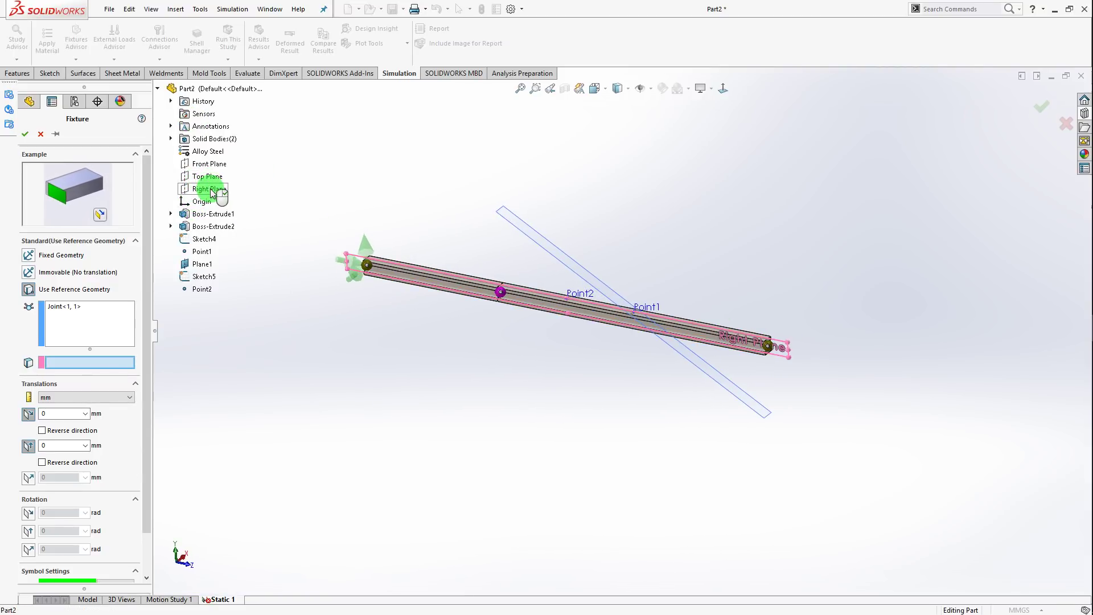
scroll(780, 358, "up", 3)
mouse_move(720, 342)
middle_mouse_down()
mouse_move(505, 341)
mouse_move(532, 342)
middle_mouse_up()
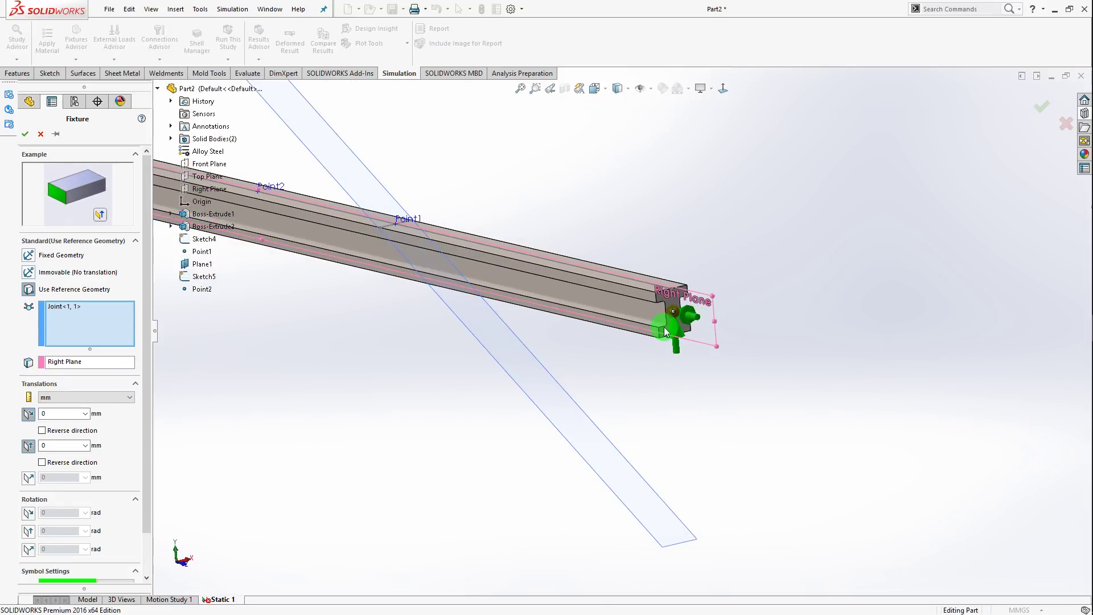
middle_click_drag(689, 319, 700, 324)
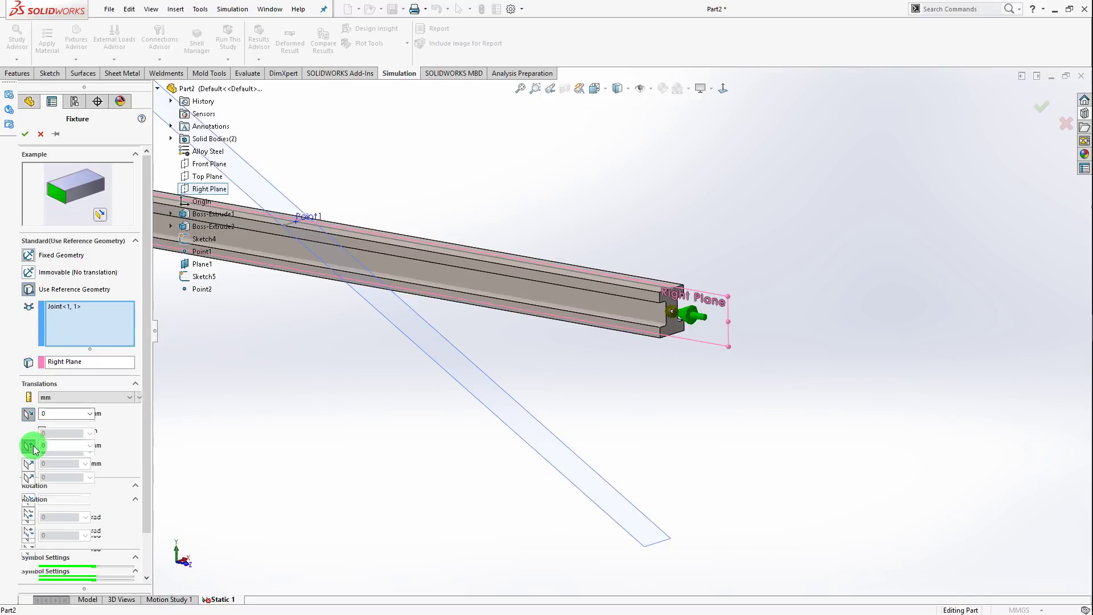
left_click(25, 414)
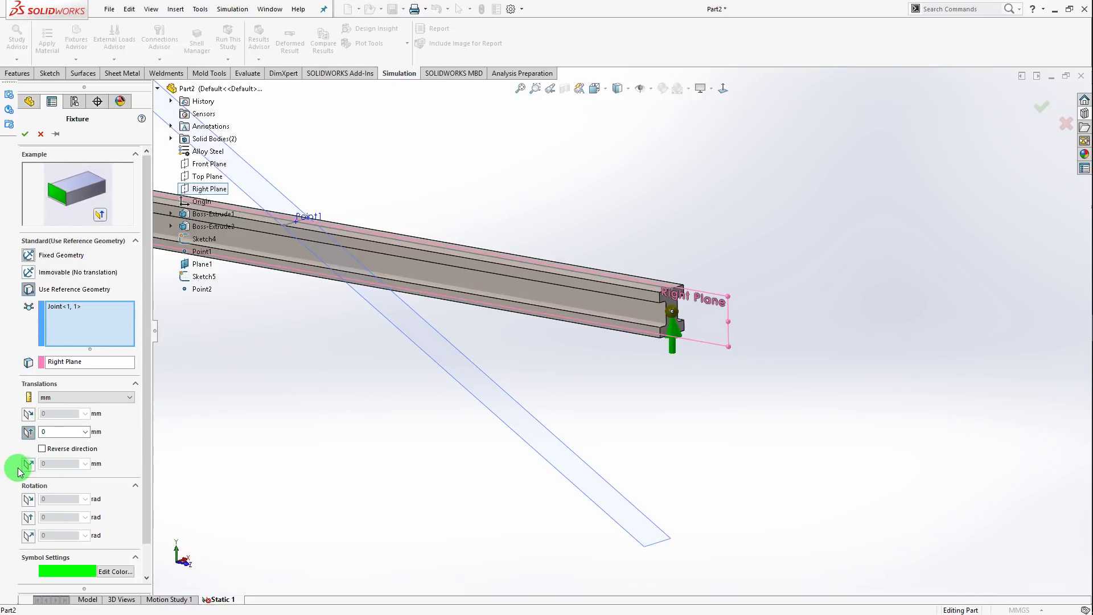
left_click(27, 464)
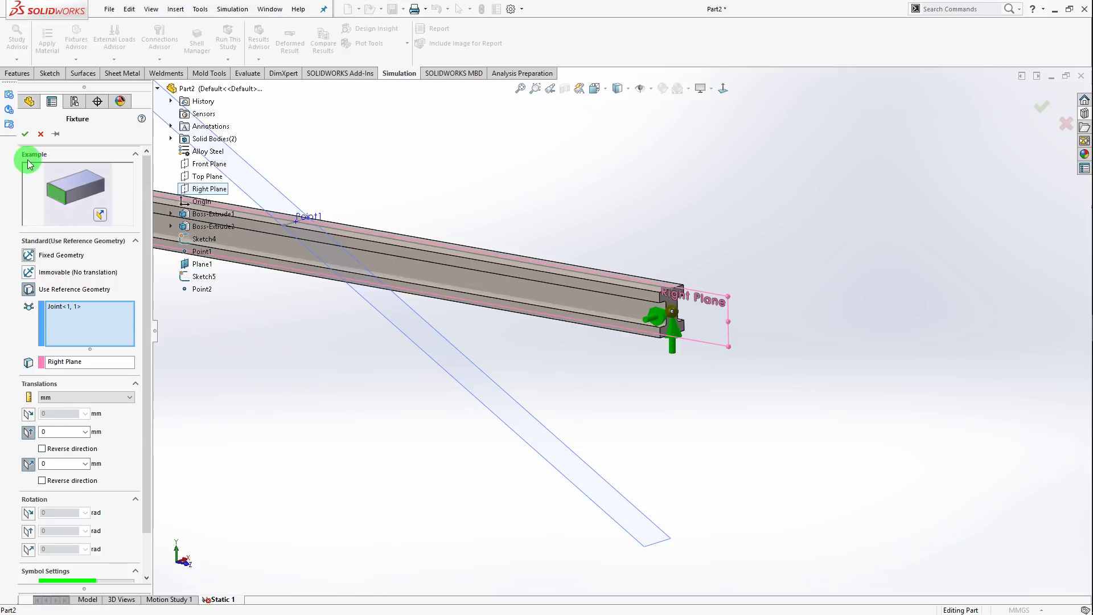
left_click(25, 133)
scroll(688, 206, "up", 3)
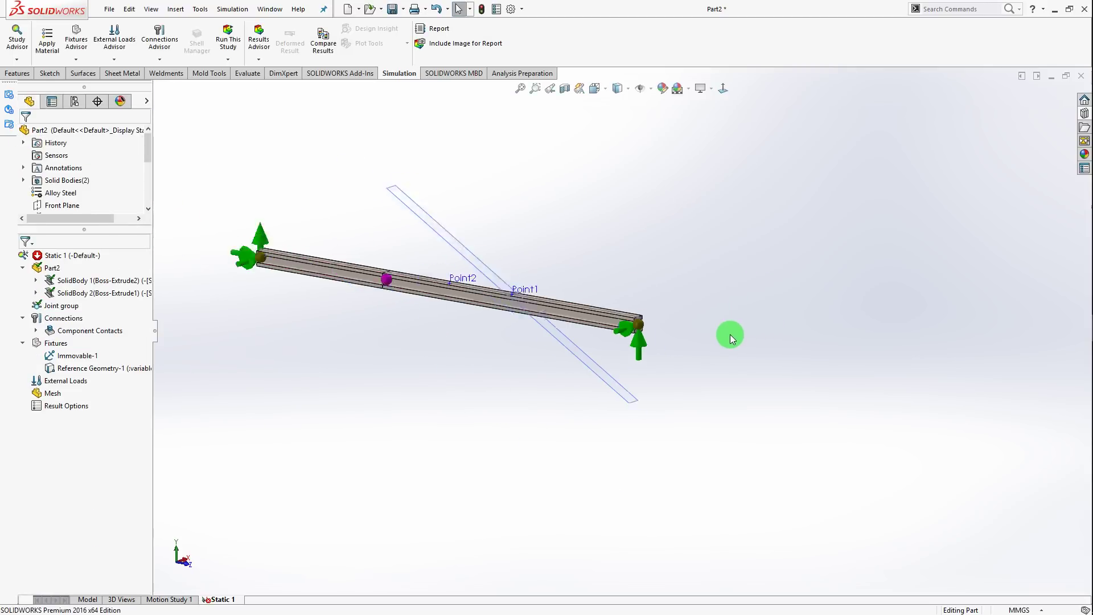
scroll(727, 334, "up", 2)
key("alt+Tab")
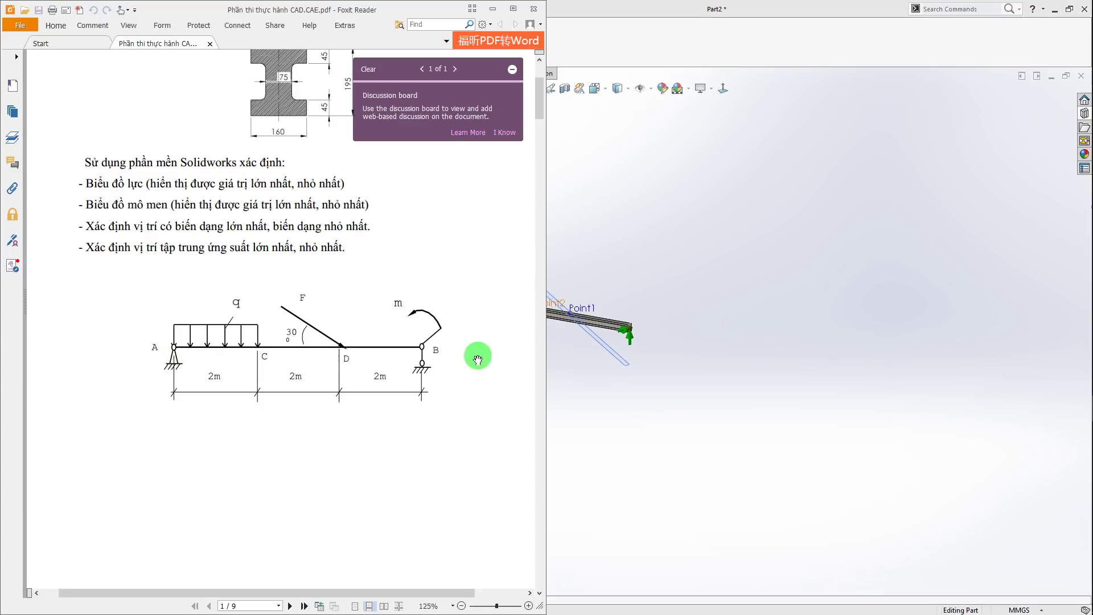
scroll(271, 316, "up", 3)
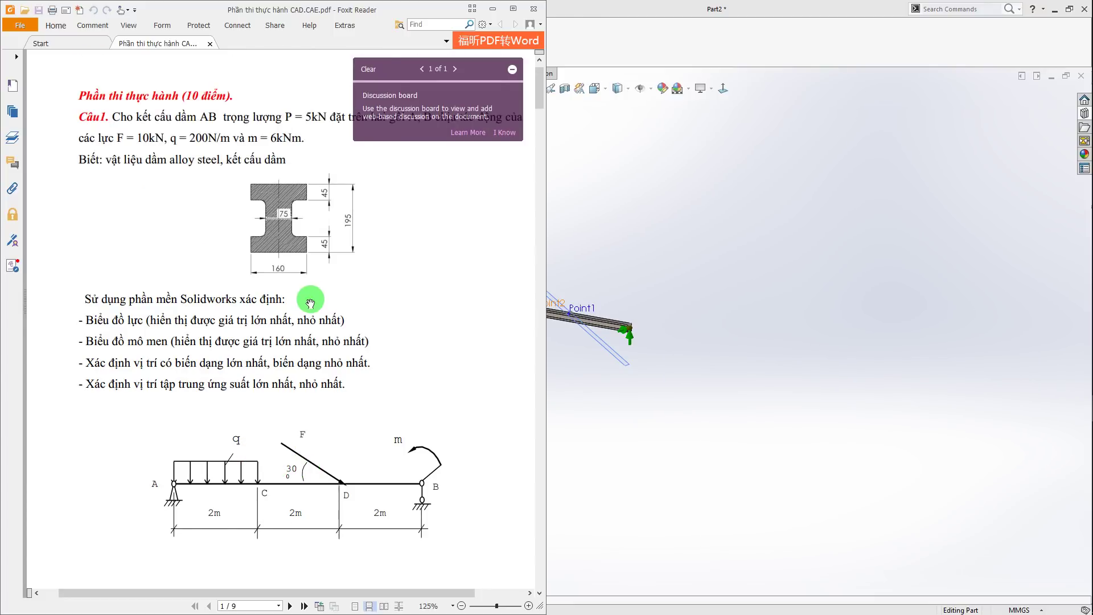
key("alt+Tab")
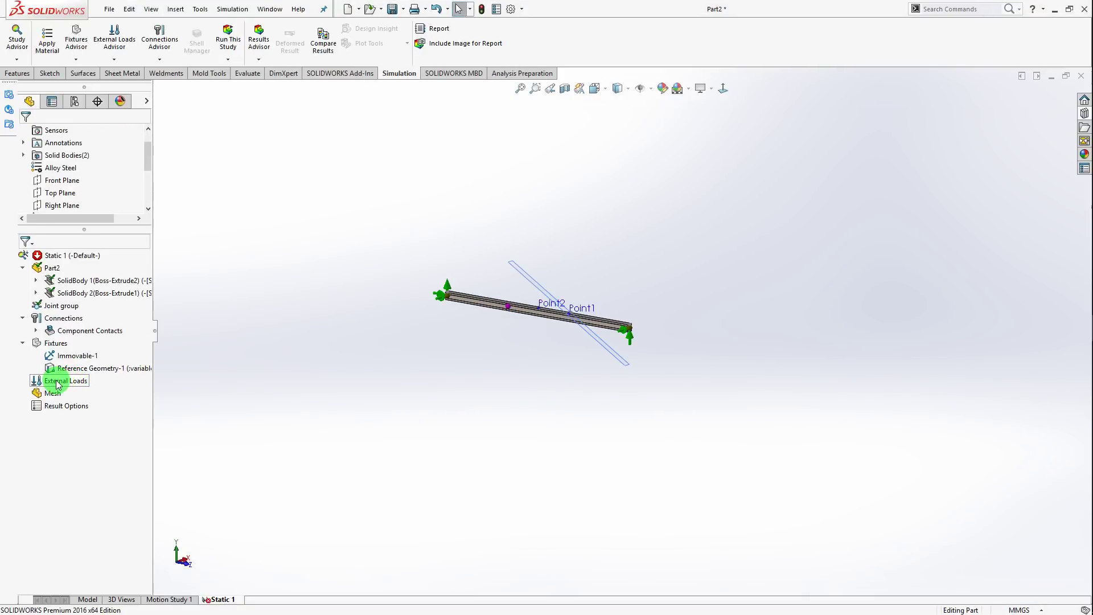
Start a Force/Torque load, checking the load diagram in the assignment PDF
right_click(57, 386)
left_click(57, 381)
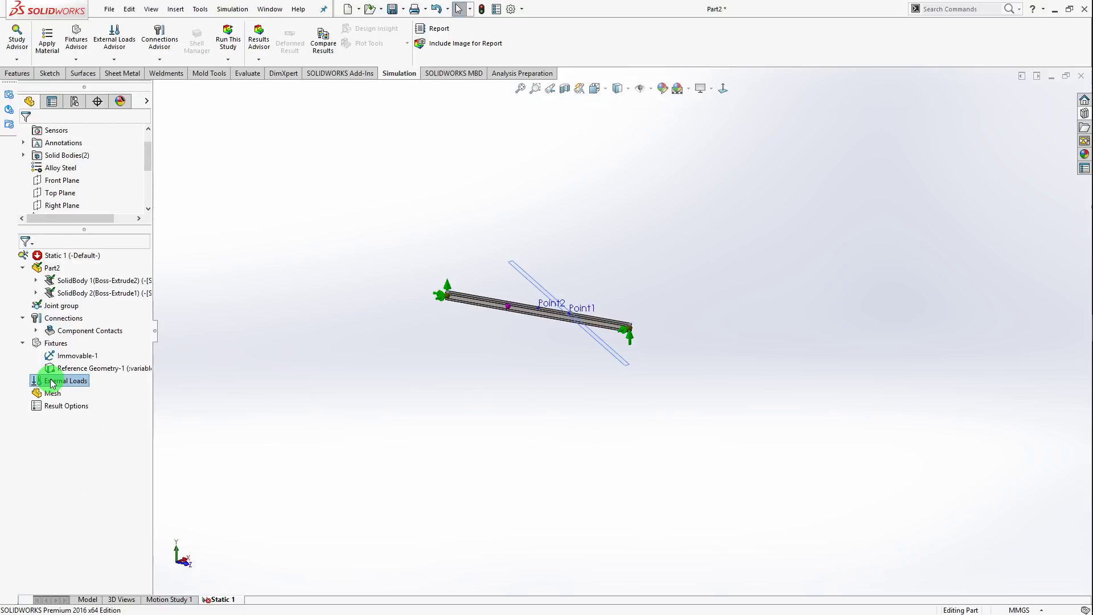
right_click(57, 380)
left_click(77, 411)
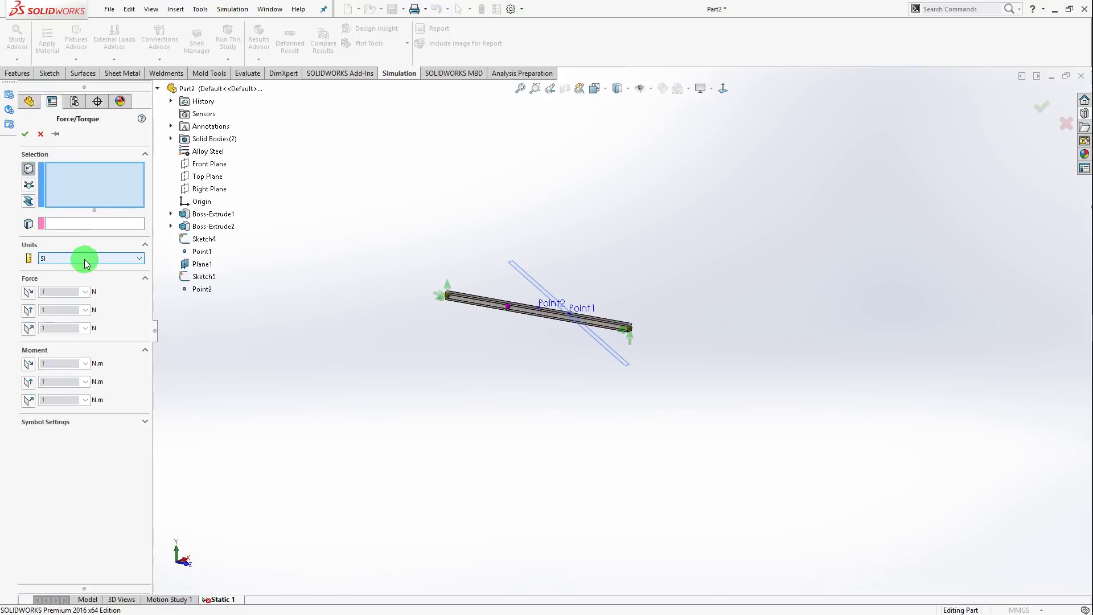
key("alt+Tab")
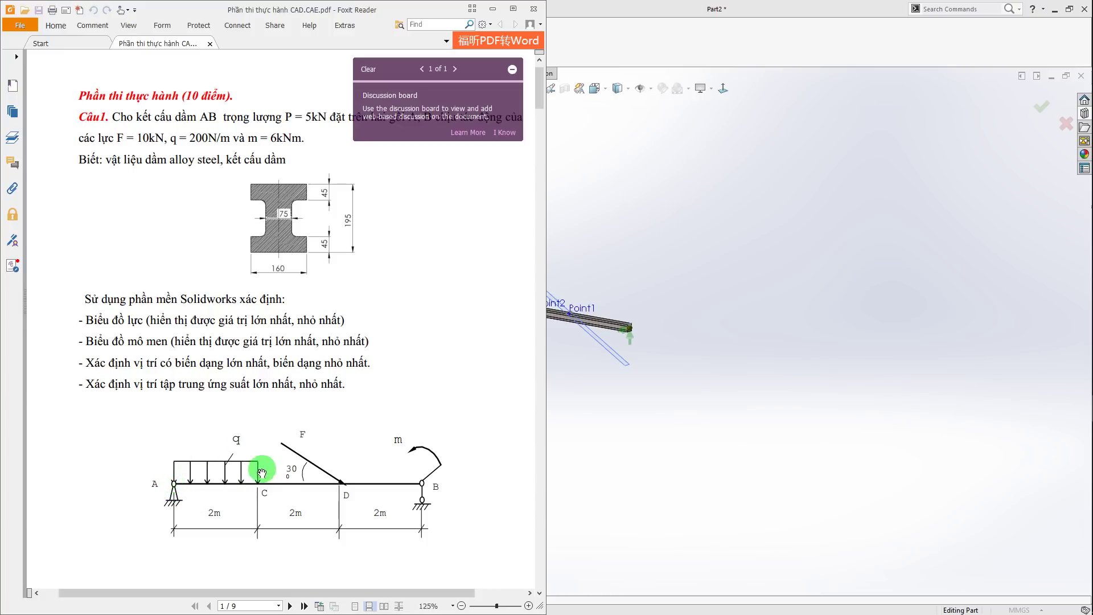
key("alt+Tab")
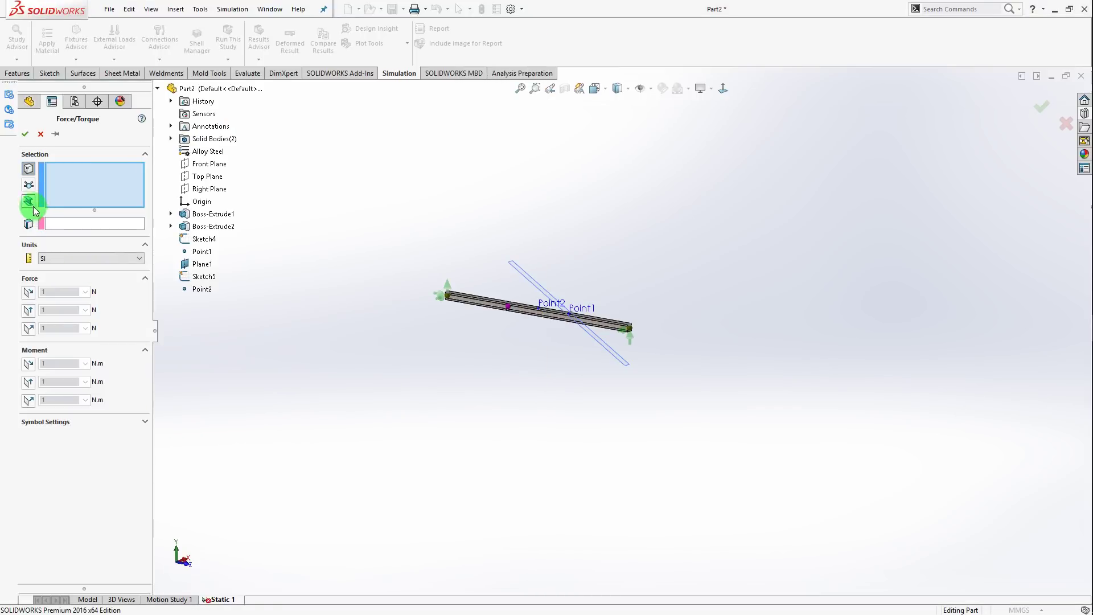
Apply the force to beam Boss-Extrude1 with Right Plane as direction reference
left_click(29, 201)
scroll(421, 281, "down", 5)
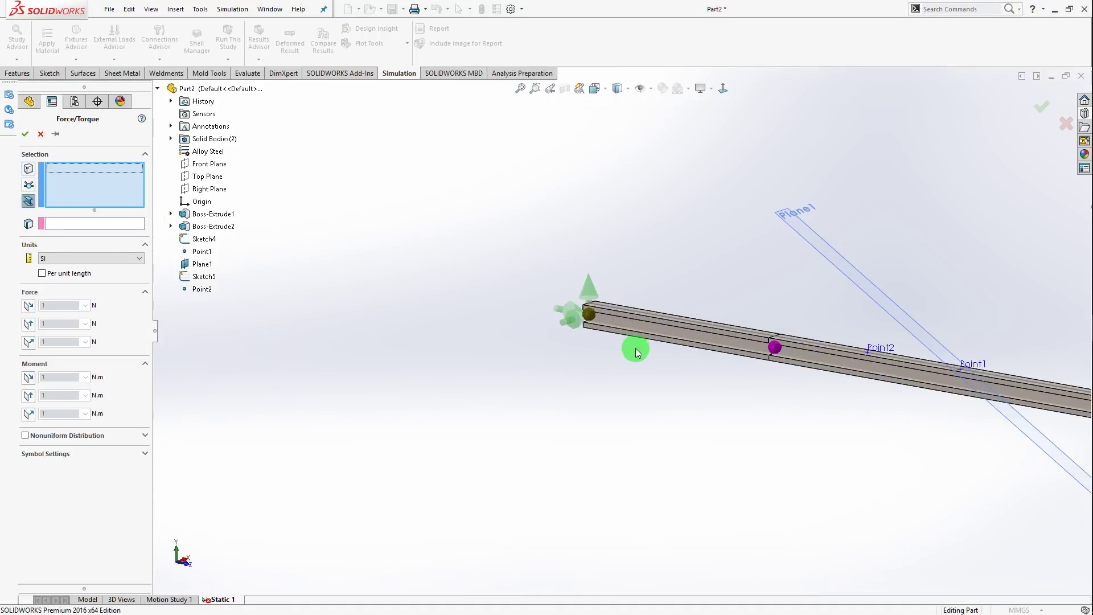
left_click(668, 329)
left_click(55, 228)
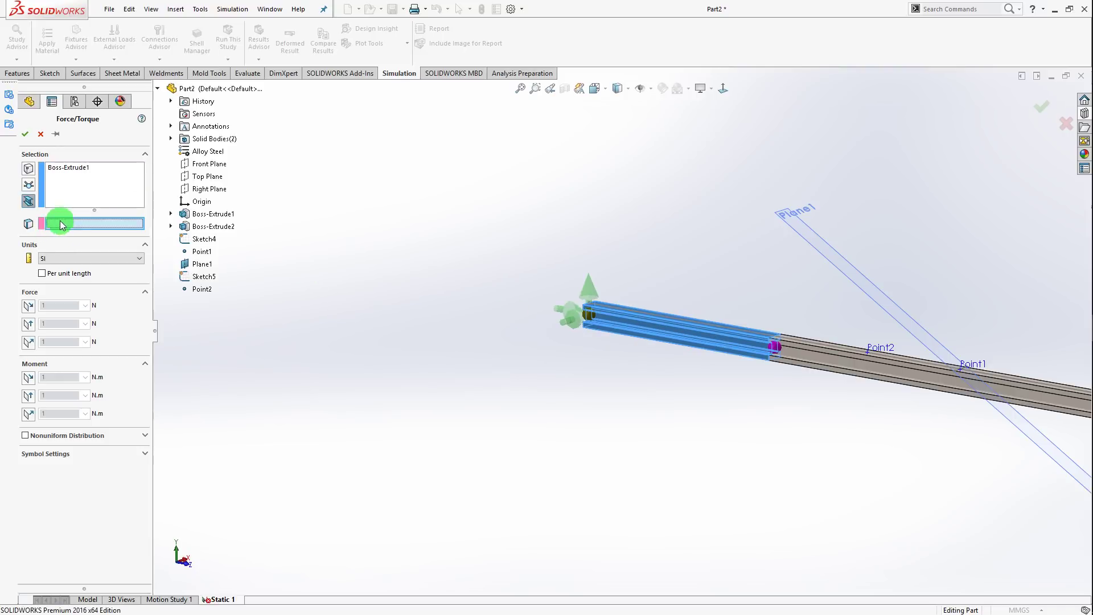
left_click(212, 189)
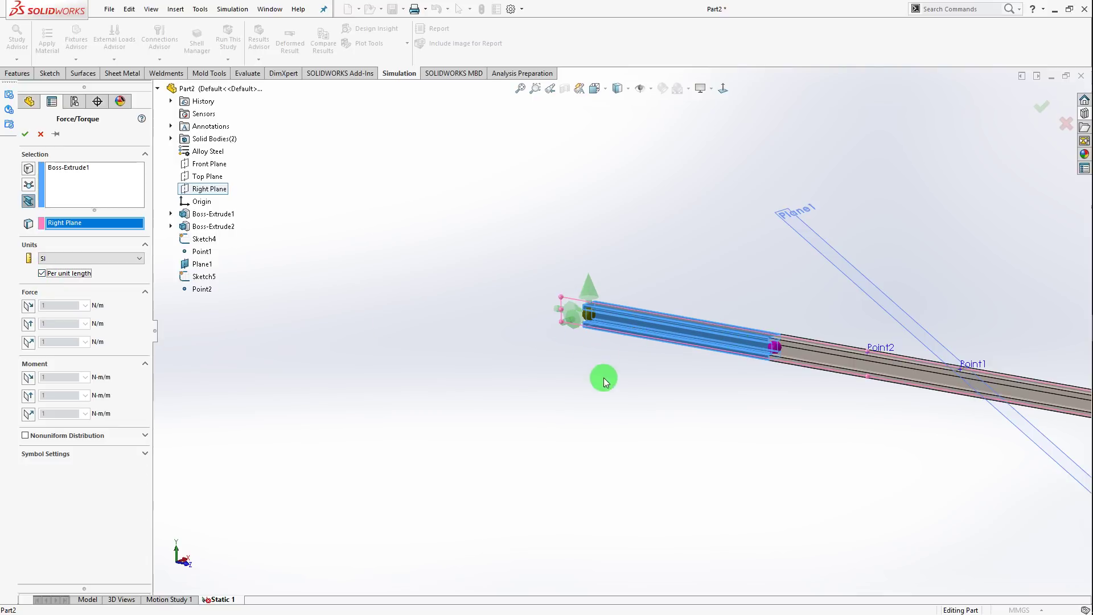
middle_click_drag(716, 385, 535, 383)
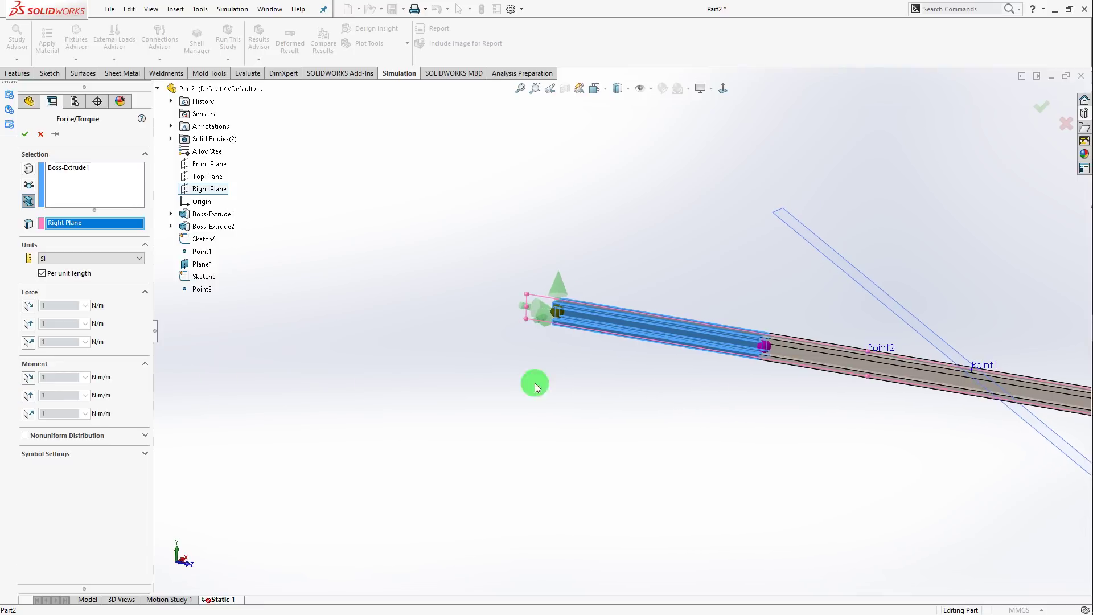
left_click(78, 455)
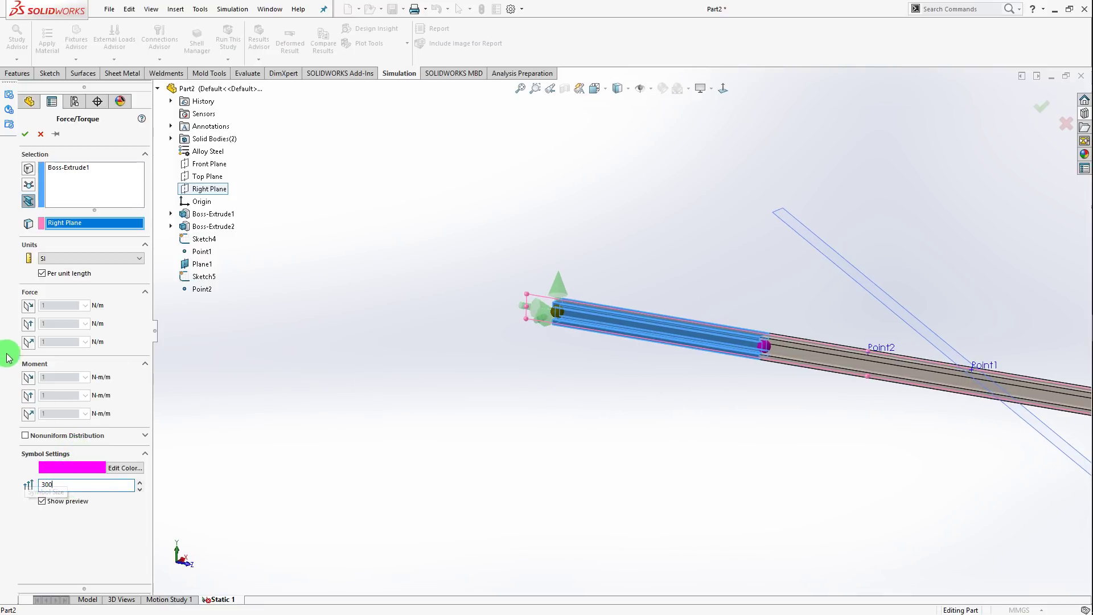
Load Along Plane Dir 2, reversed downward, at 200 N/m per unit length
left_click(29, 324)
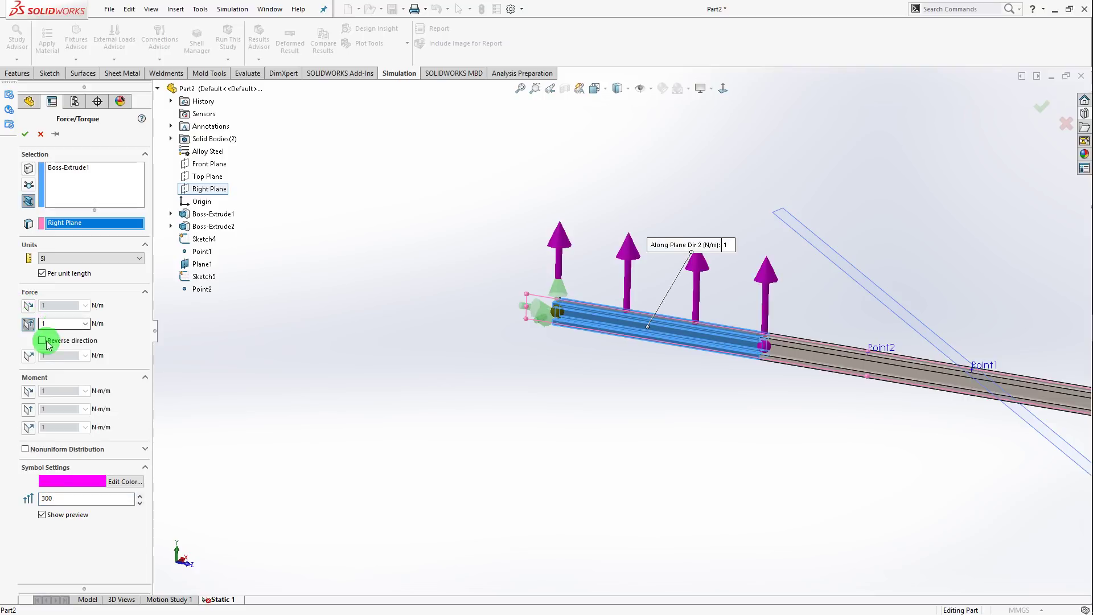
left_click(42, 340)
key("alt+Tab")
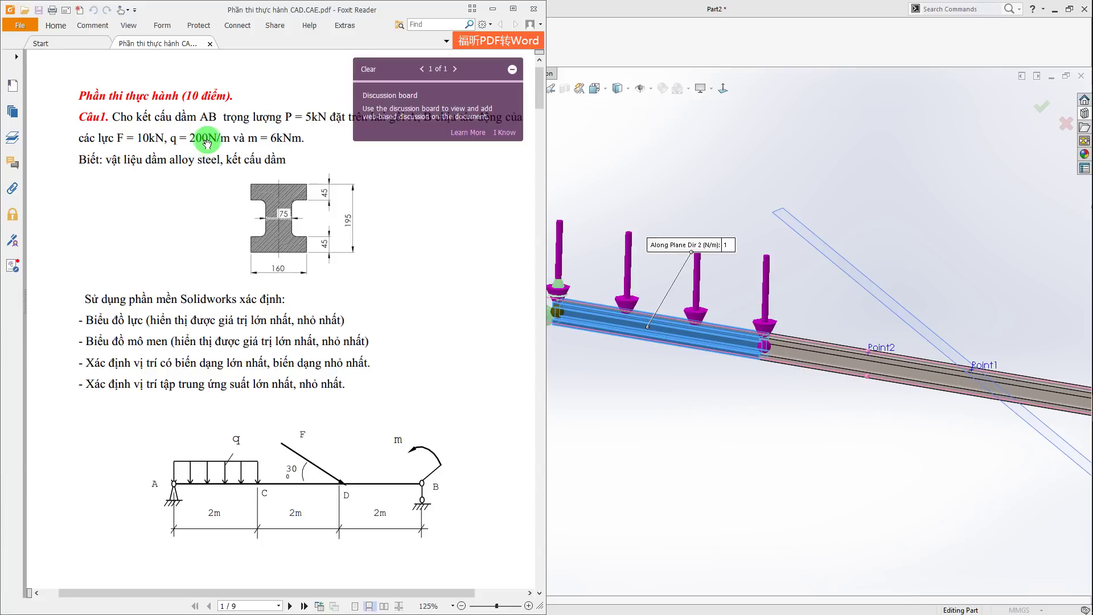
key("alt+Tab")
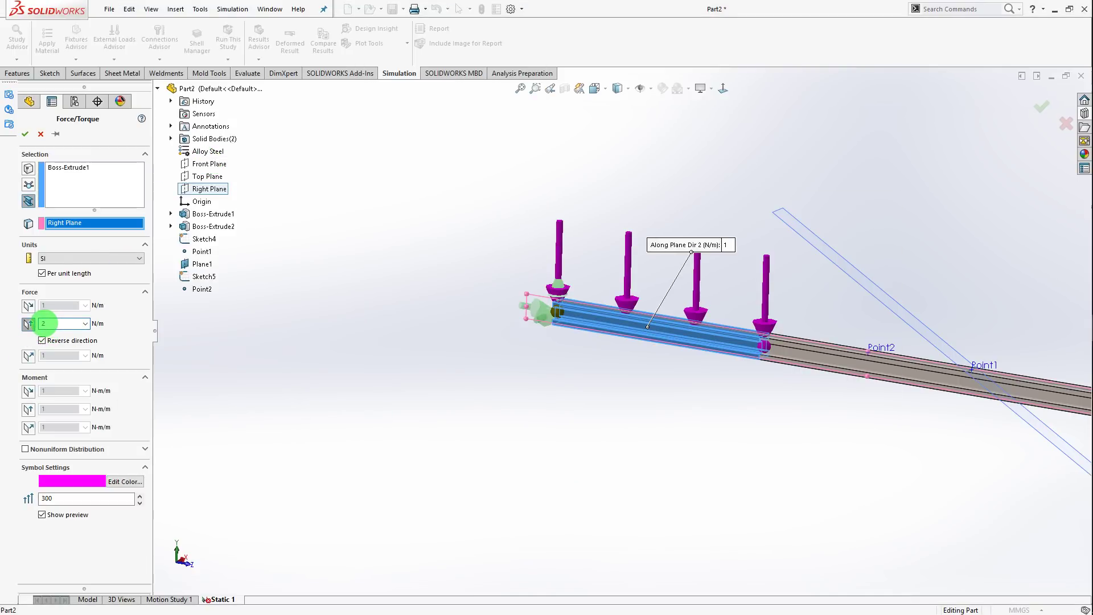
type("00")
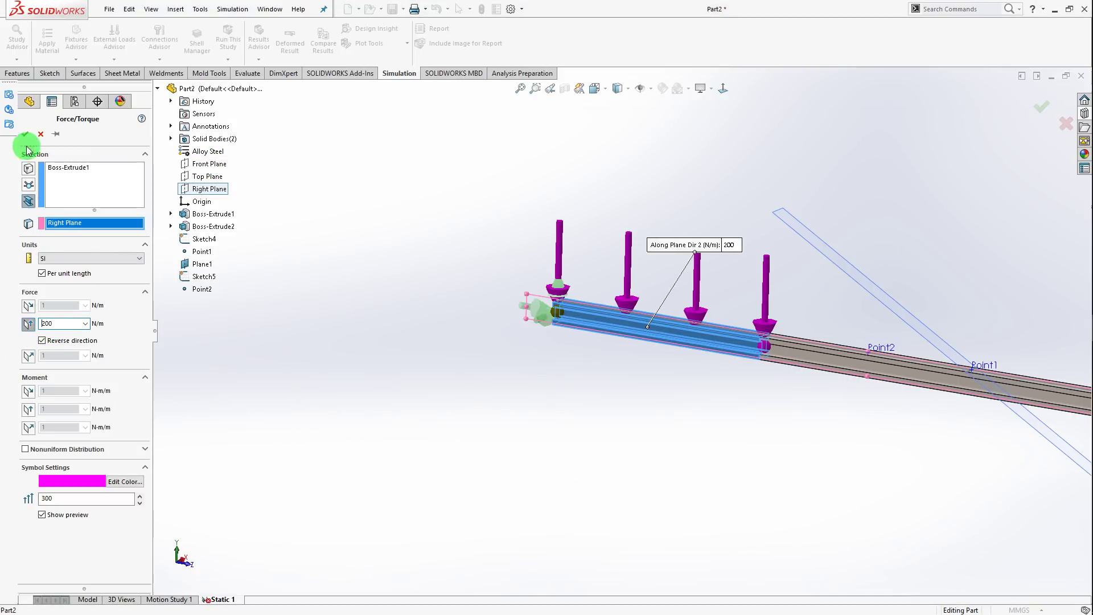
left_click(25, 135)
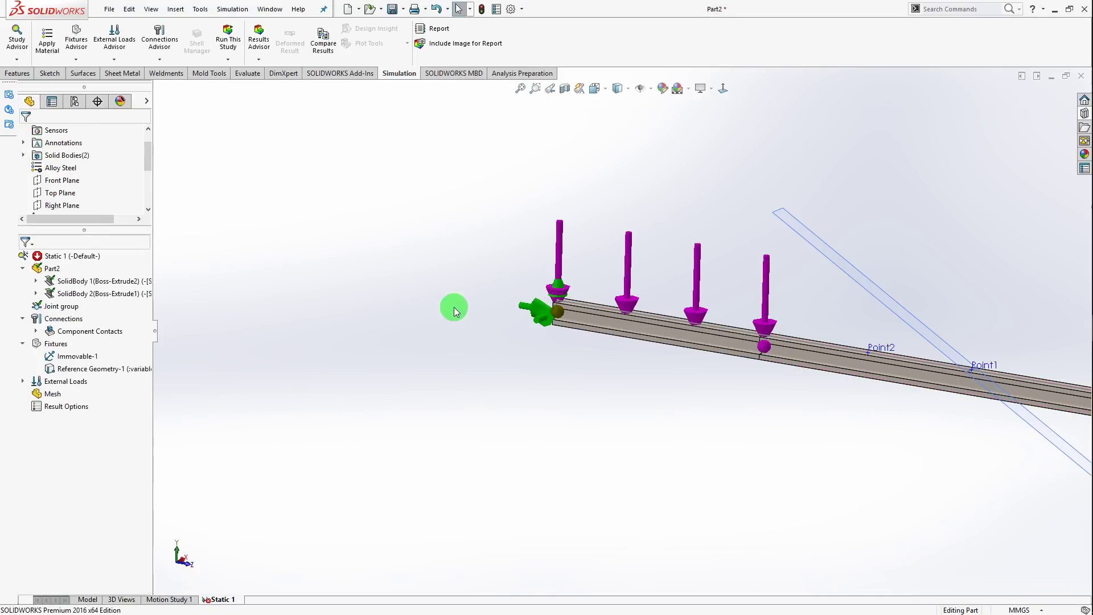
right_click(78, 383)
Start a new force load with its panel pinned, after checking load values in the exam PDF
left_click(103, 409)
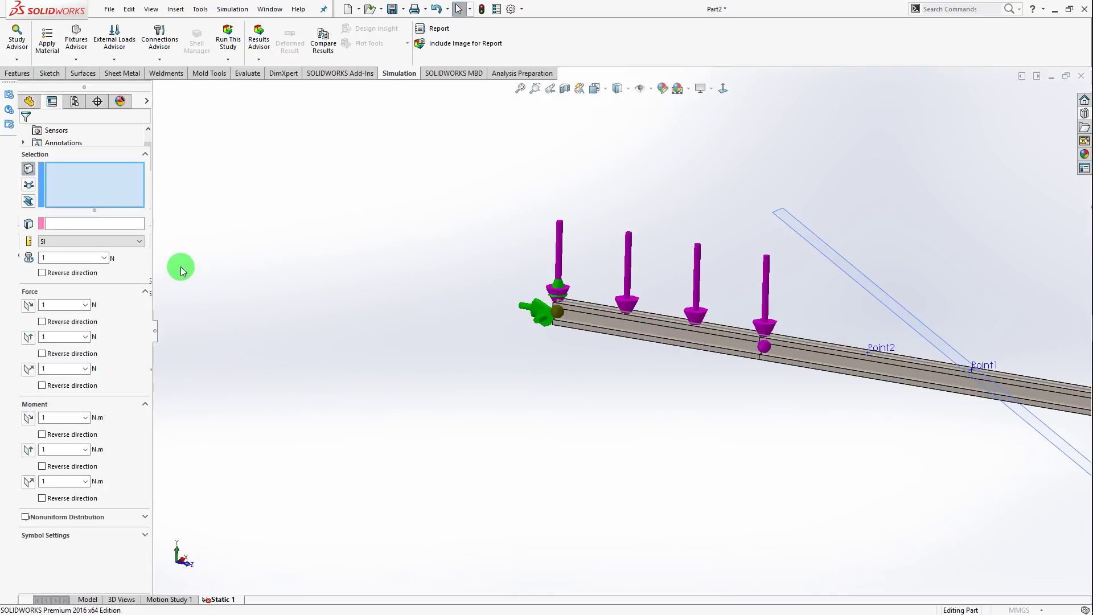
scroll(691, 317, "up", 5)
scroll(811, 358, "down", 2)
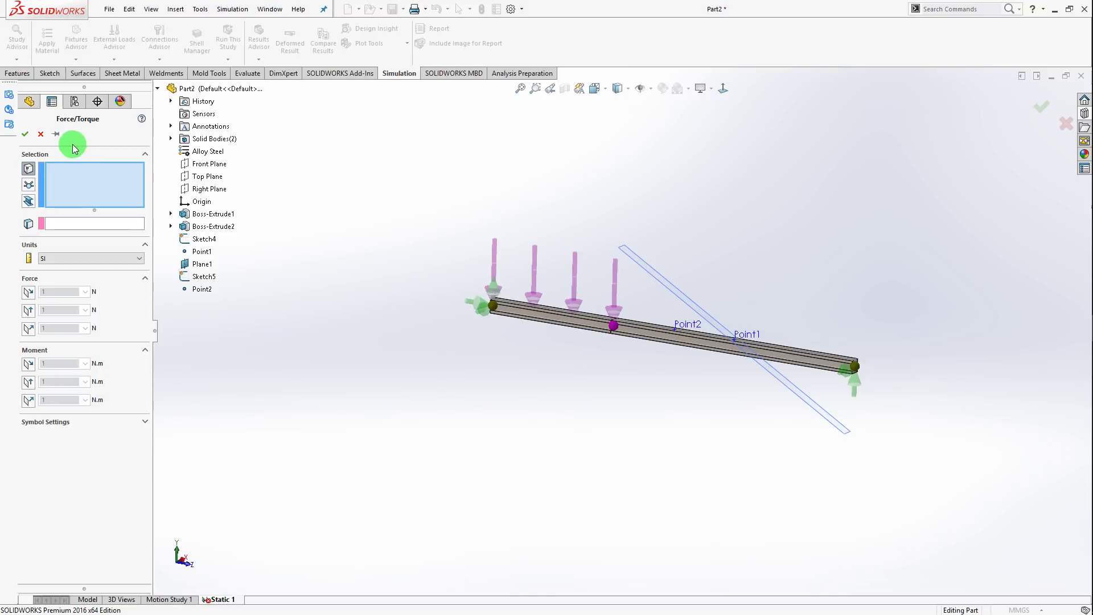
left_click(59, 135)
left_click(30, 201)
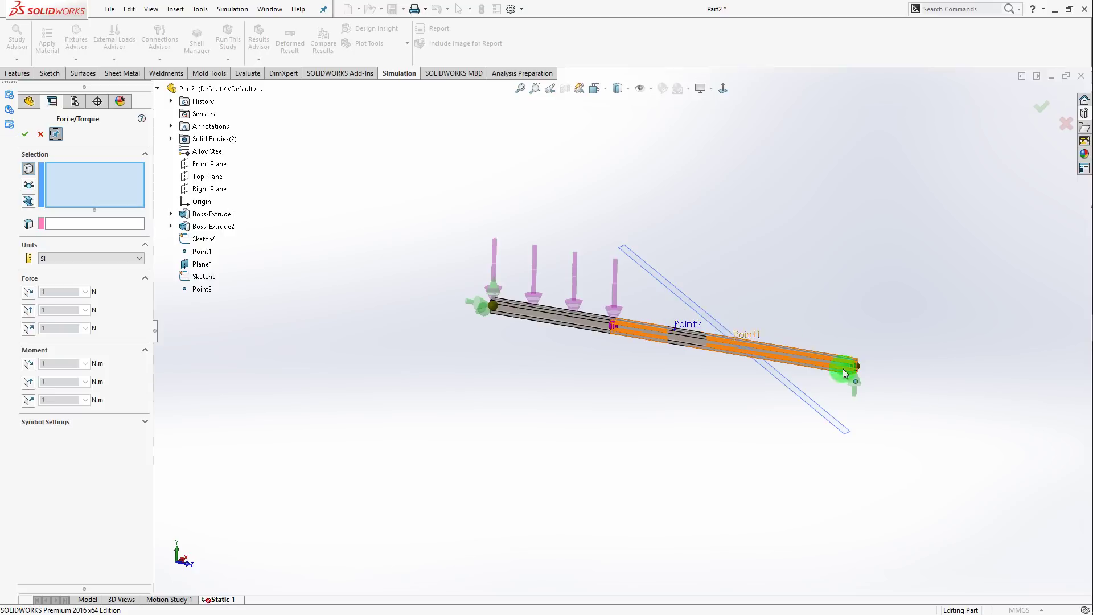
scroll(680, 342, "down", 3)
scroll(520, 313, "up", 4)
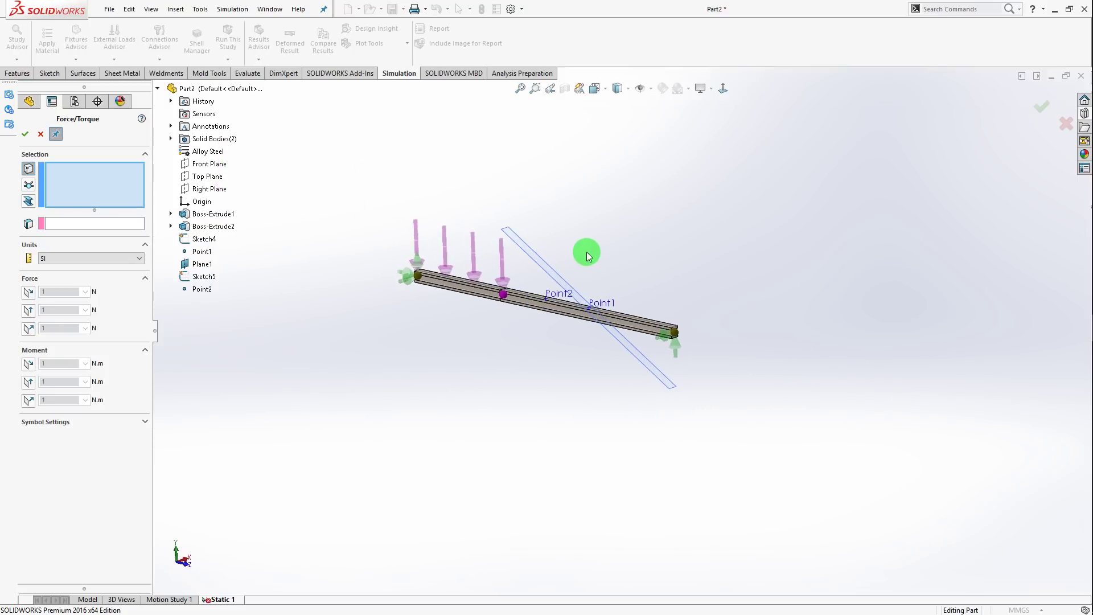
key("alt+Tab")
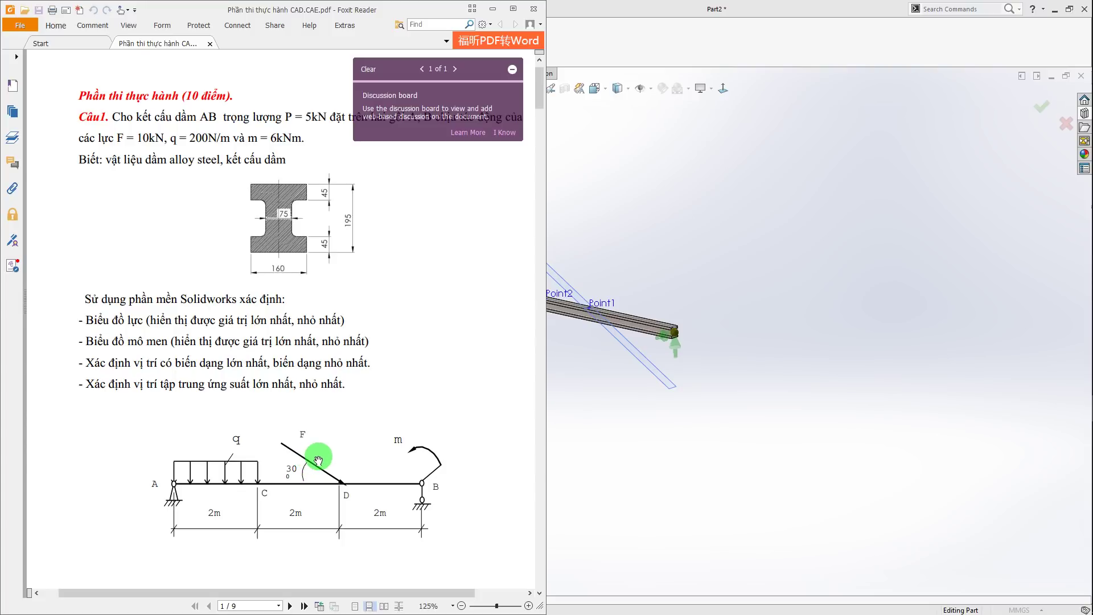
key("alt")
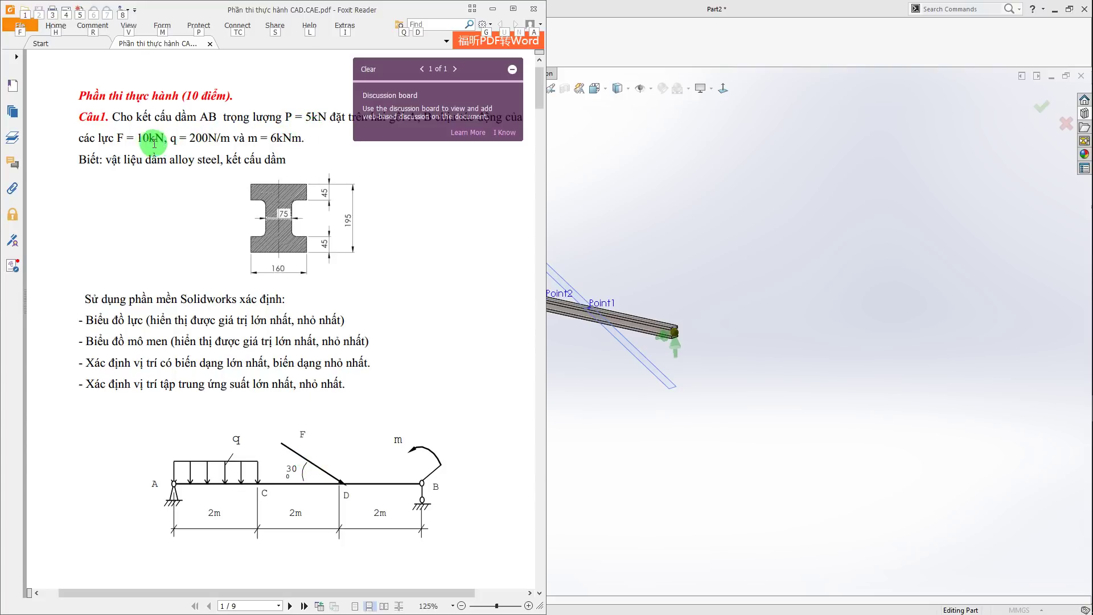
key("alt+Tab")
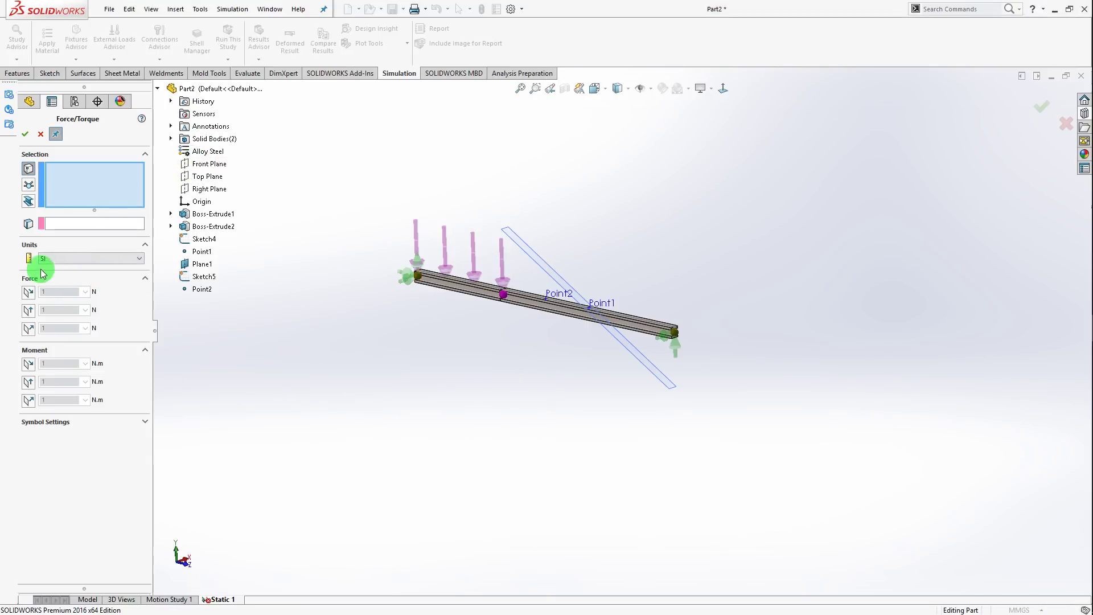
scroll(541, 293, "down", 2)
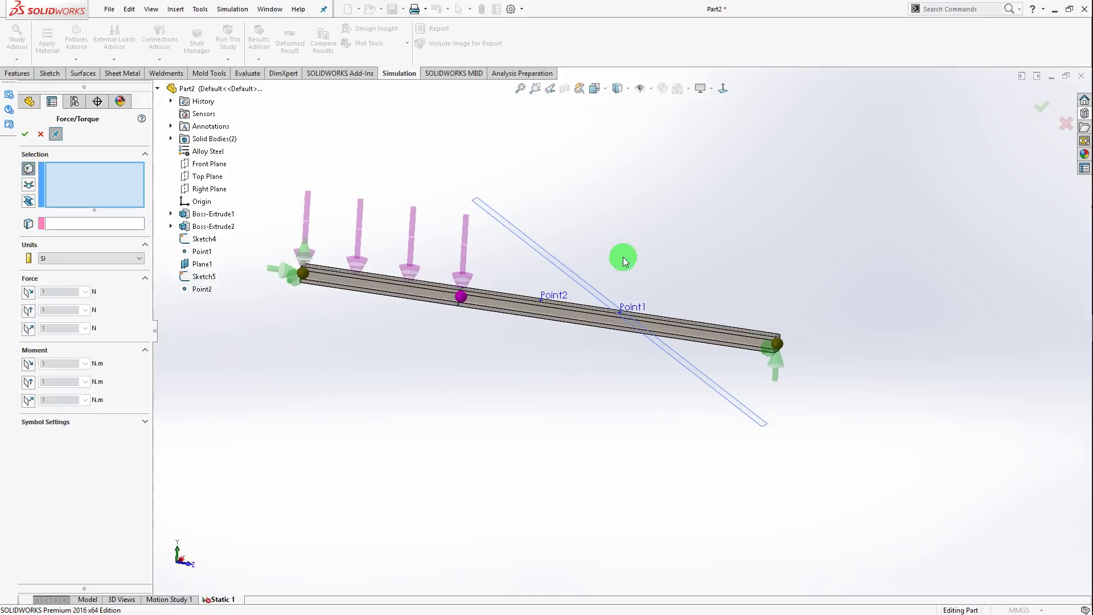
Apply a reversed force at Point1 along Plane1's second direction
left_click(632, 305)
left_click(73, 223)
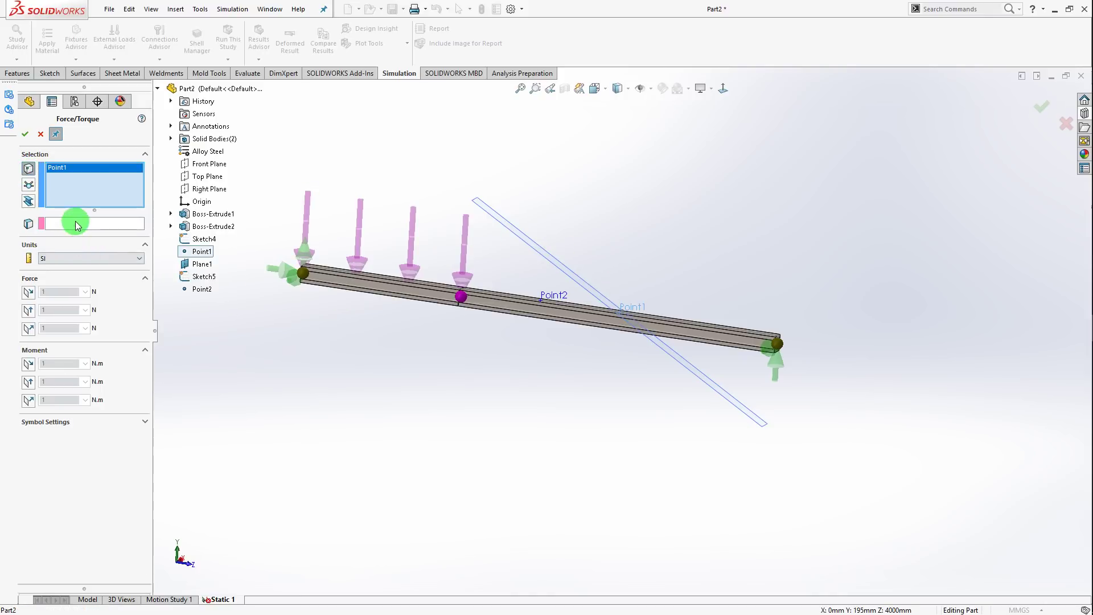
middle_click_drag(571, 208, 572, 219)
left_click(520, 242)
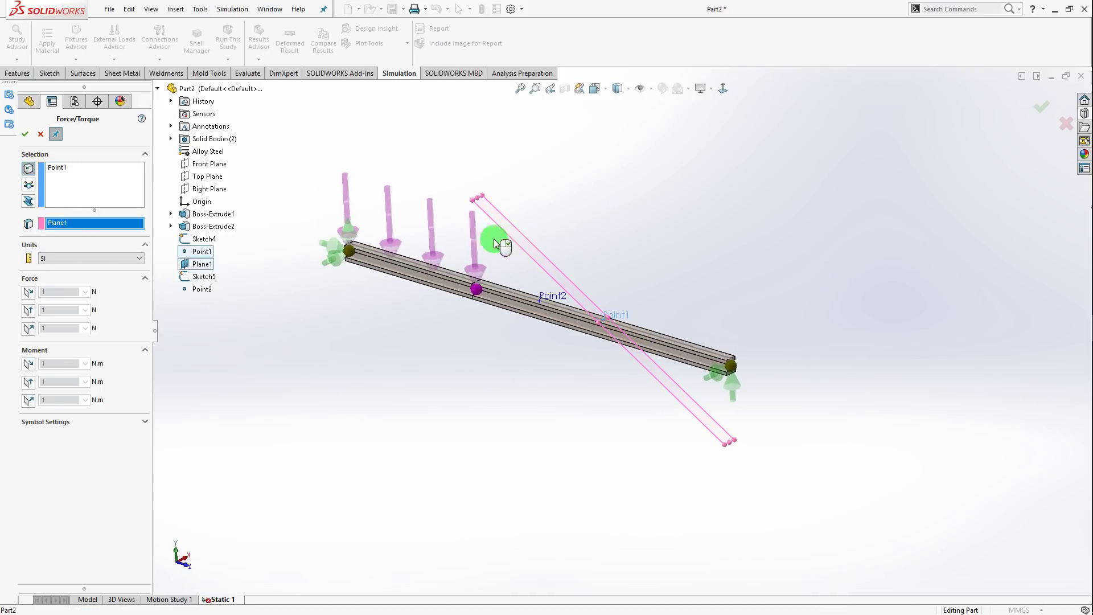
middle_click_drag(443, 360, 477, 324)
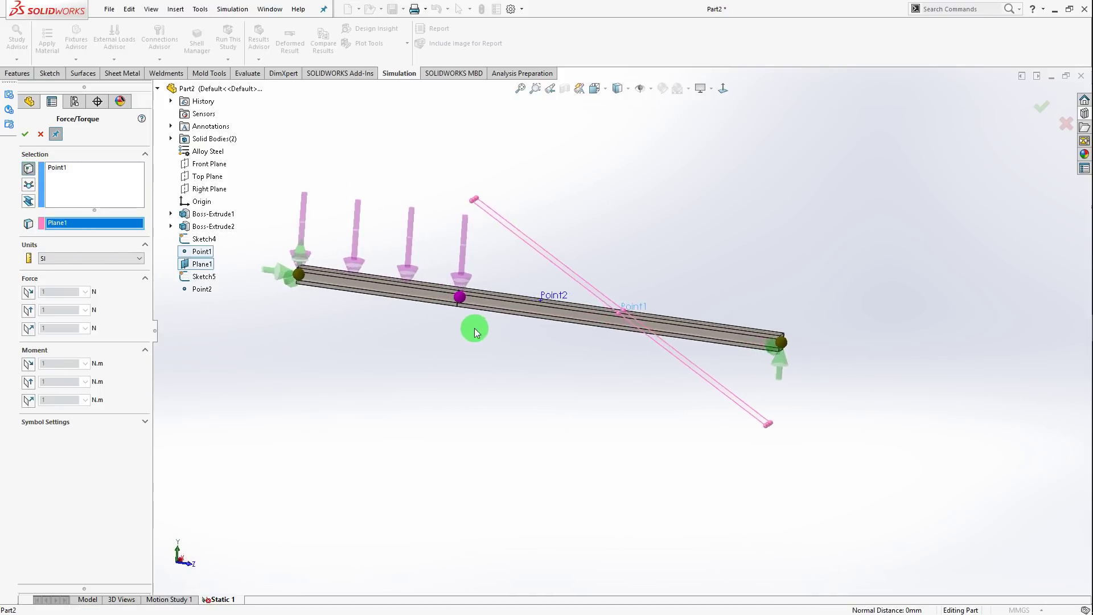
left_click(29, 310)
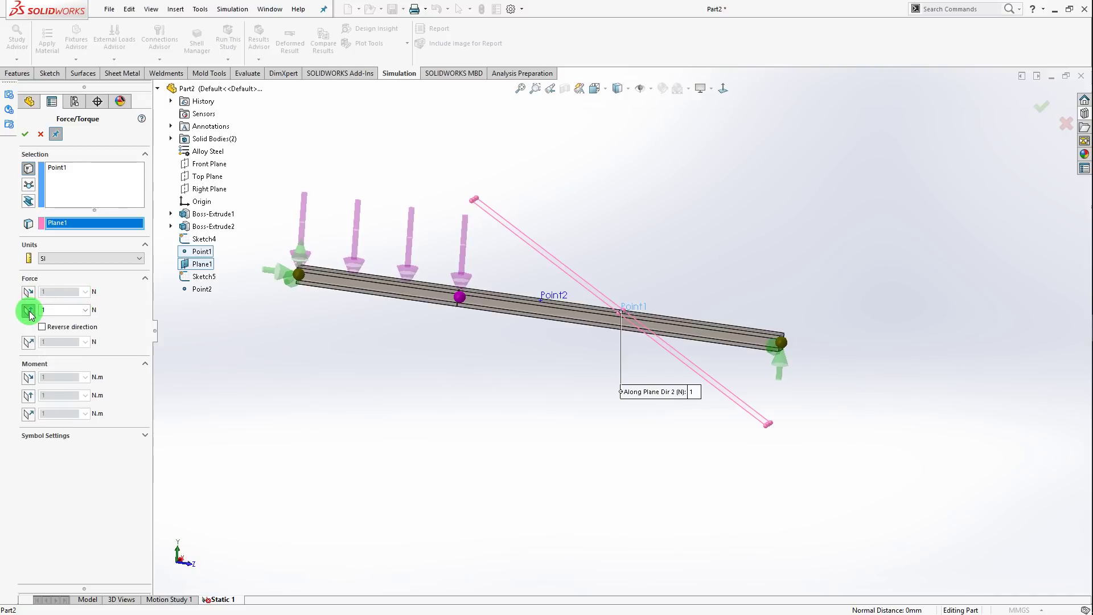
left_click(69, 441)
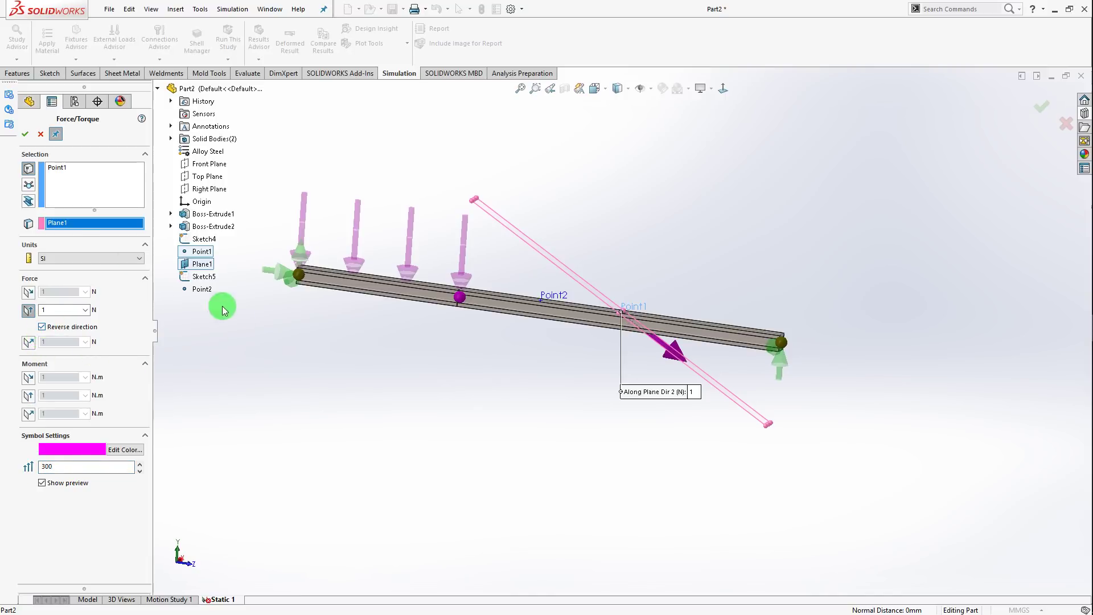
left_click(25, 134)
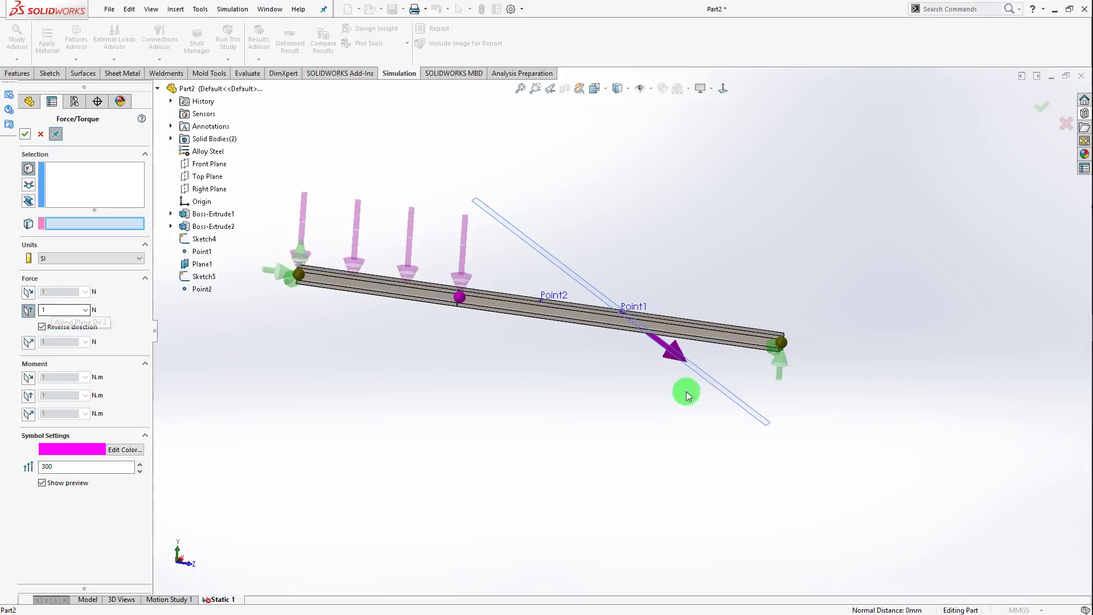
Place the next load at the beam's right-end joint, referenced to Right Plane
key("alt+Tab")
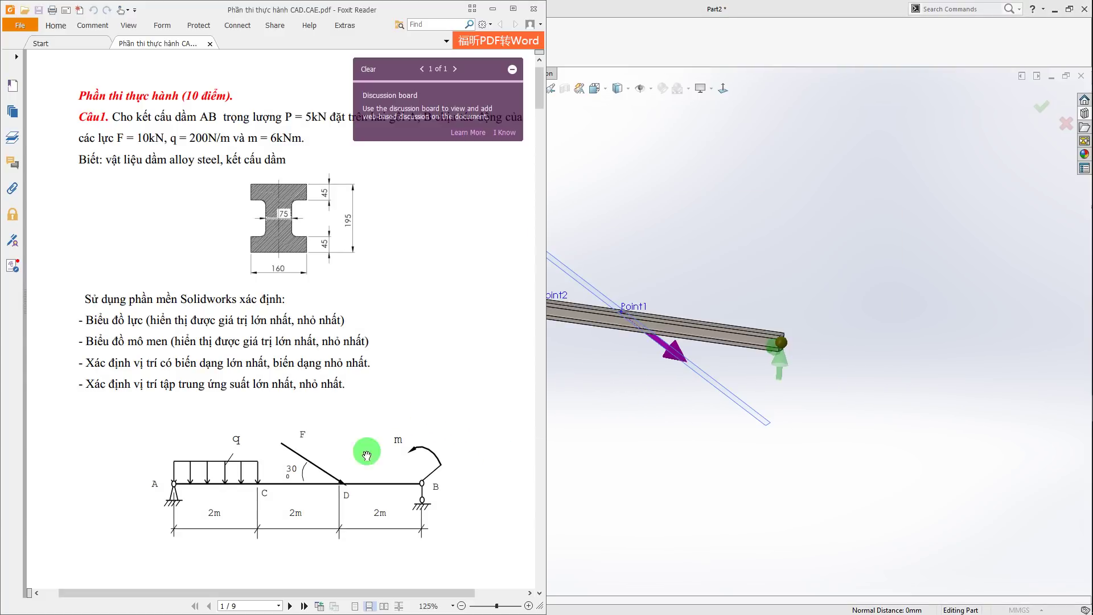
scroll(395, 321, "up", 1)
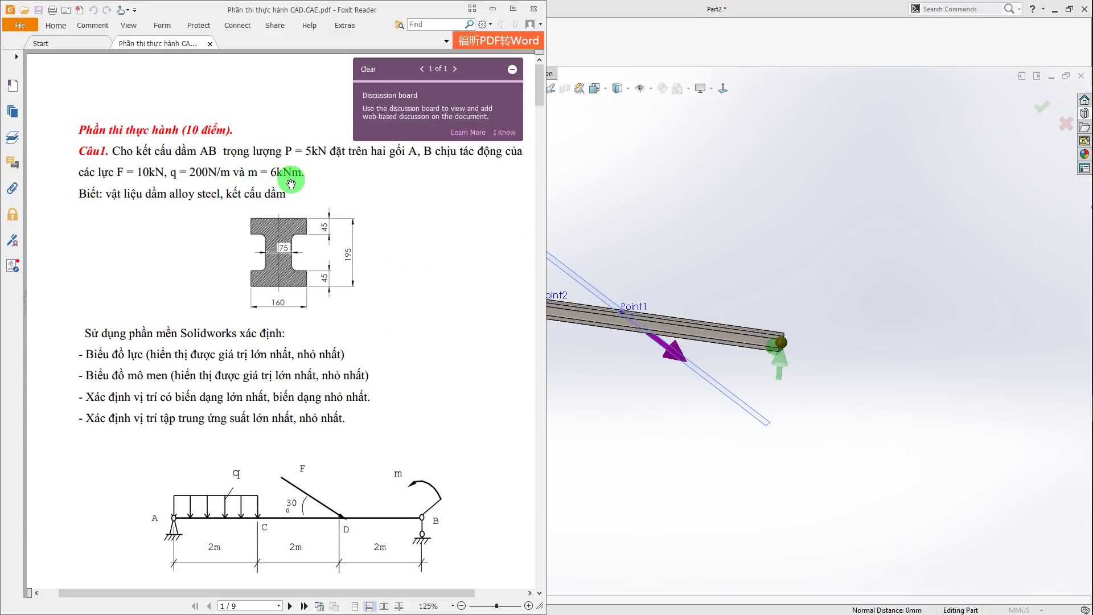
key("alt+Tab")
left_click(55, 192)
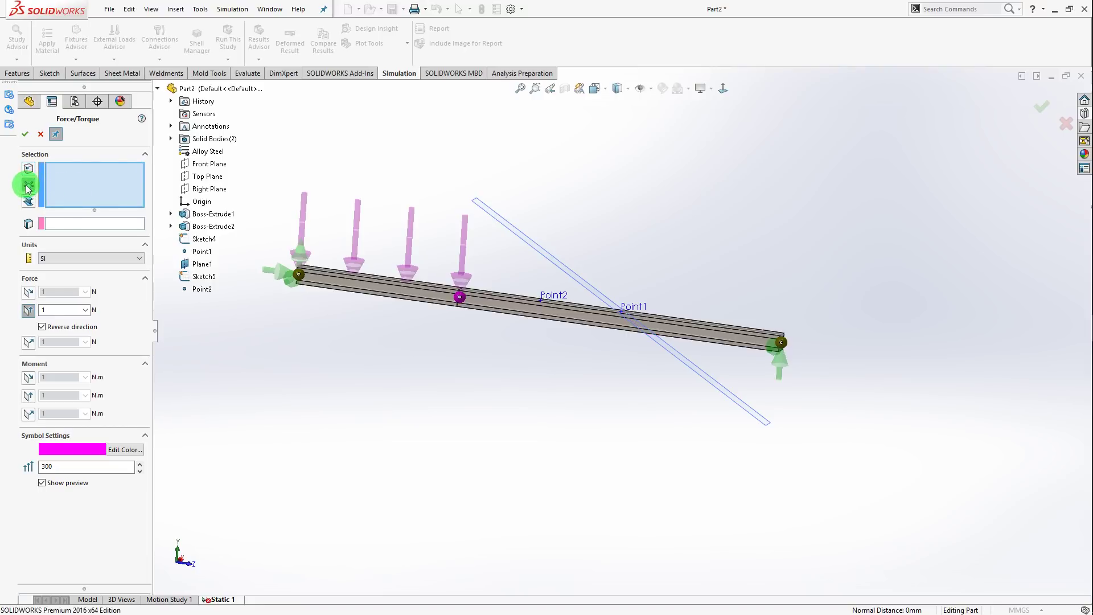
left_click(781, 342)
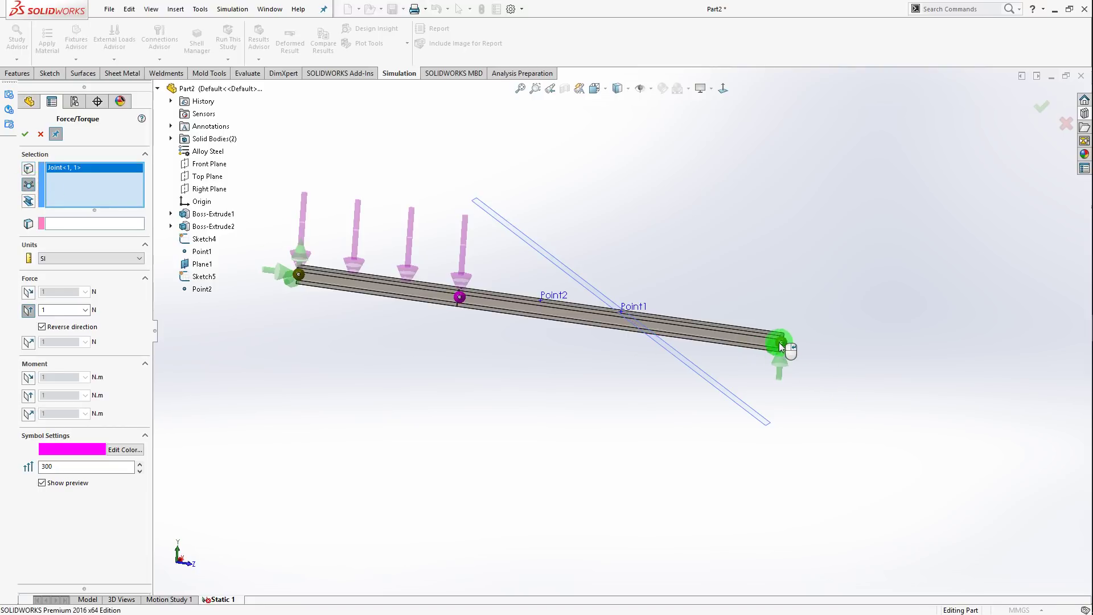
left_click(94, 225)
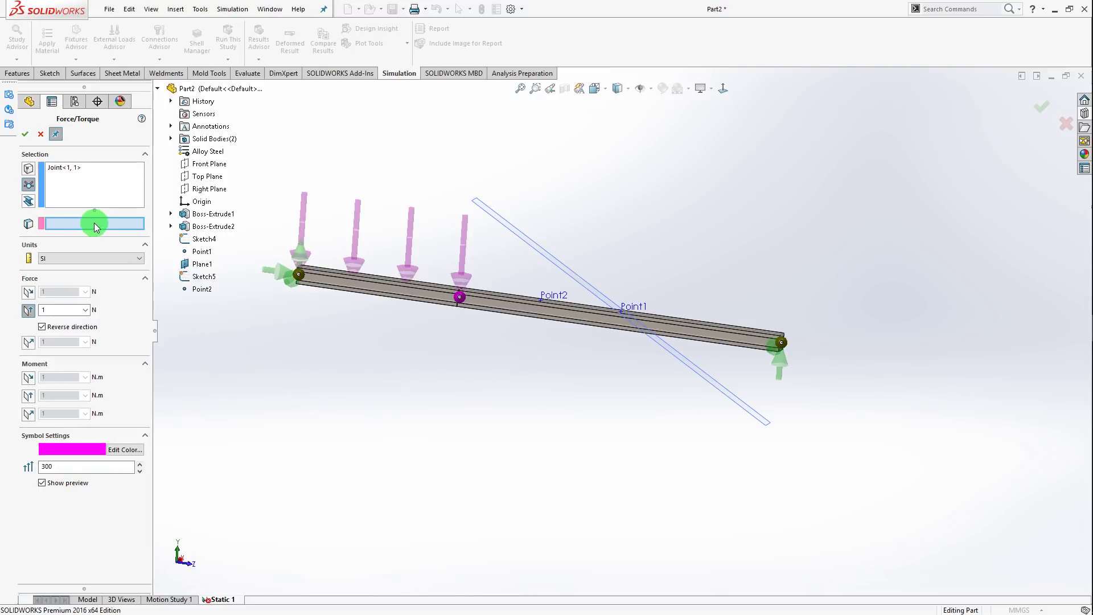
left_click(209, 188)
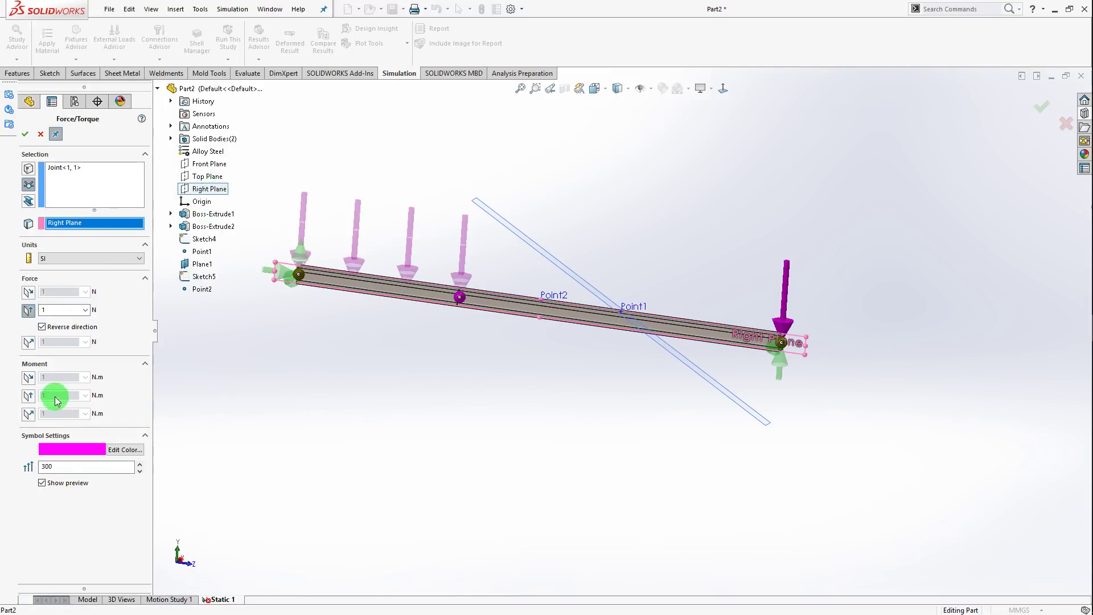
Make the load a reversed moment about Right Plane's third direction, with no force component
left_click(29, 311)
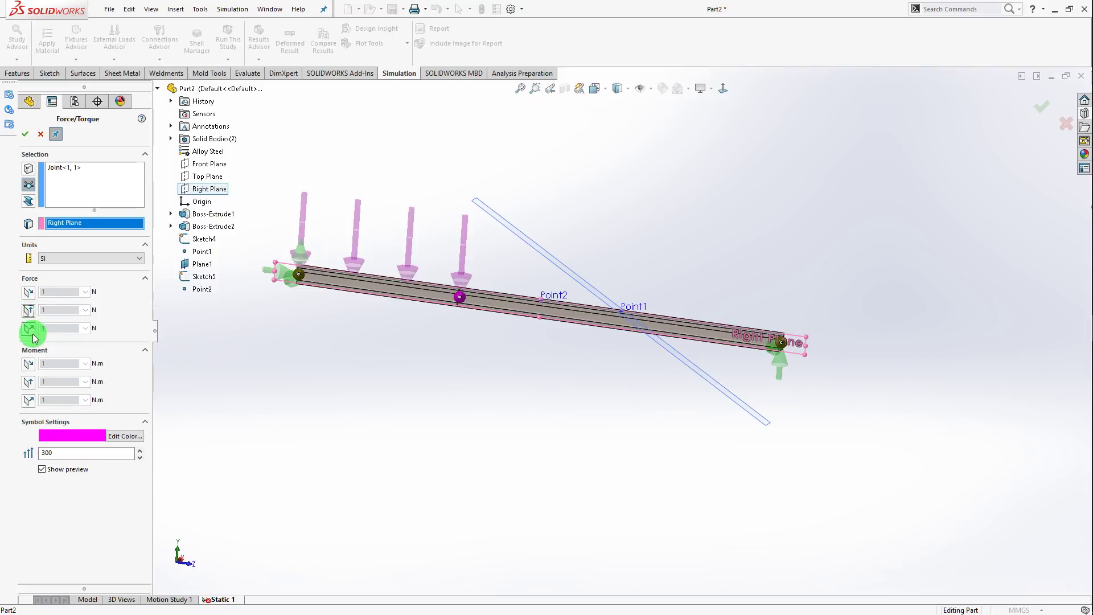
left_click(29, 383)
mouse_move(456, 429)
middle_mouse_down()
mouse_move(378, 410)
mouse_move(415, 395)
middle_mouse_up()
left_click(29, 383)
key("alt+Tab")
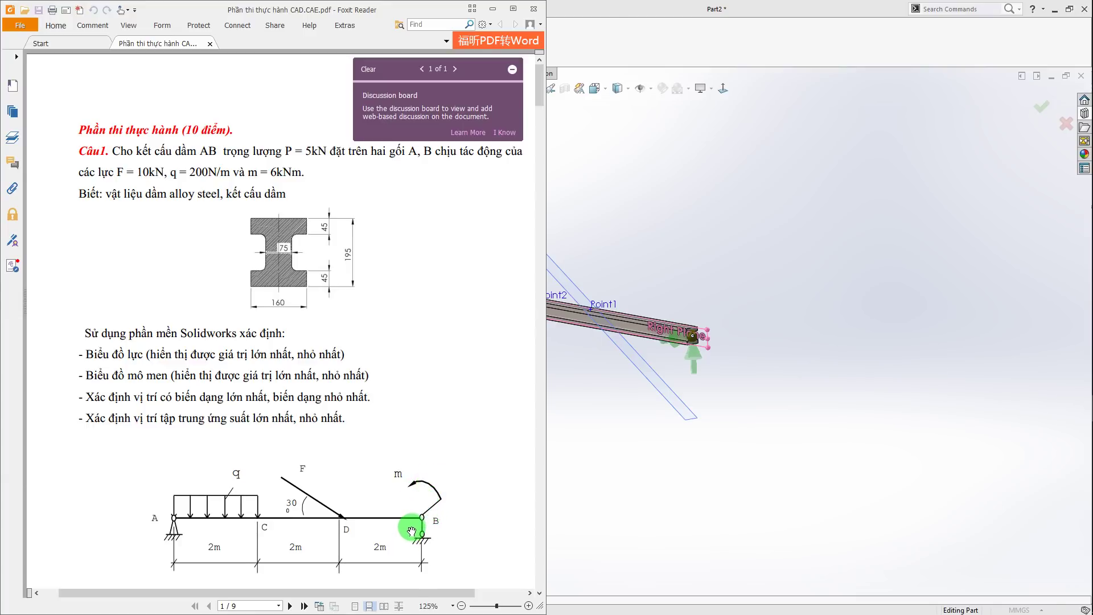
key("alt+Tab")
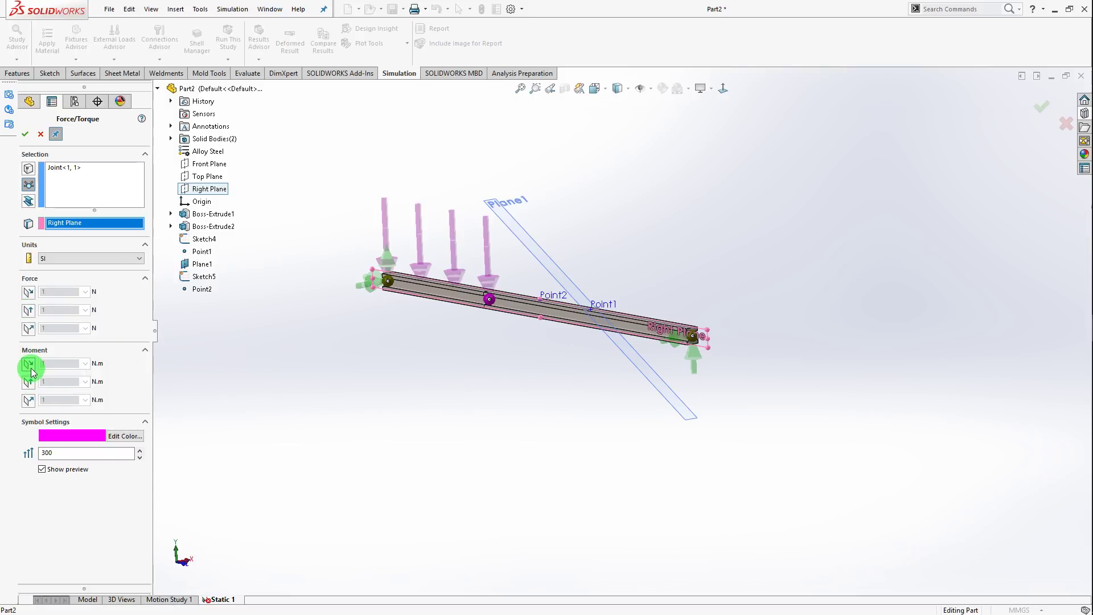
left_click(31, 369)
left_click(30, 397)
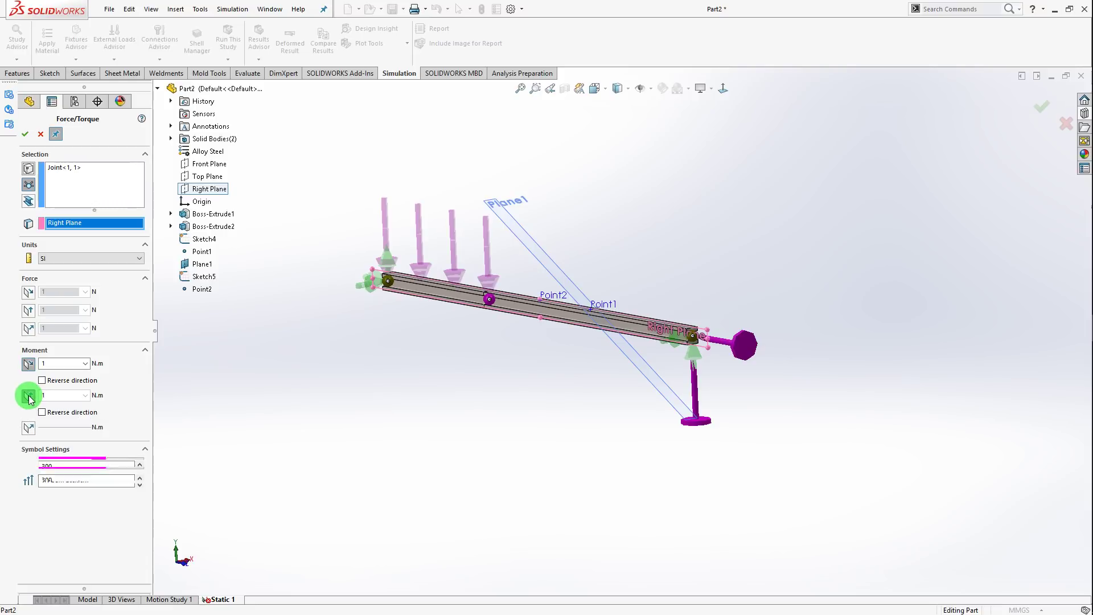
left_click(29, 363)
left_click(29, 381)
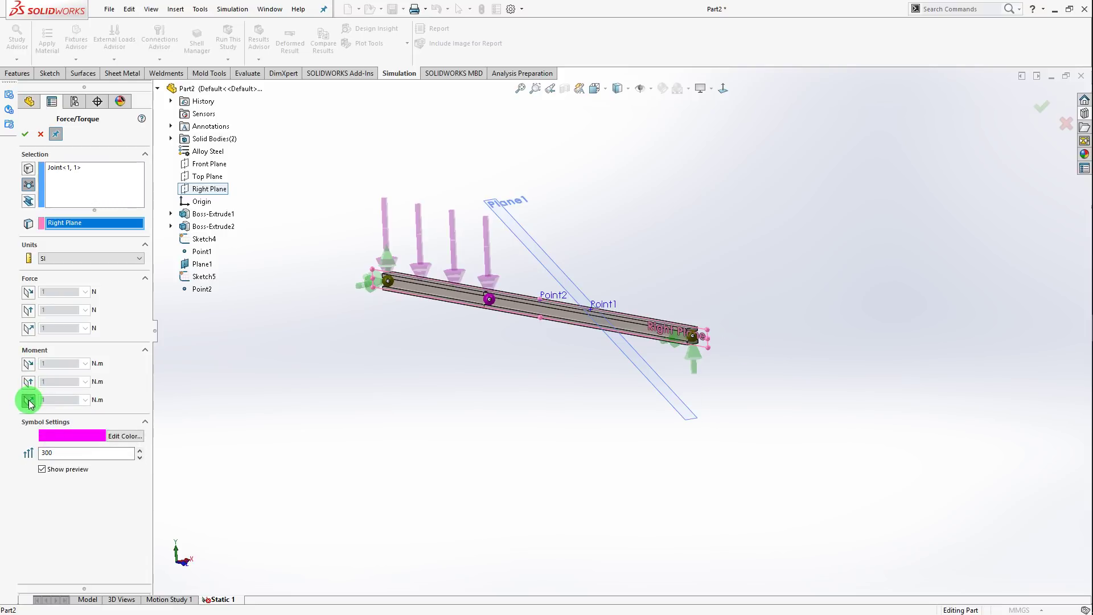
left_click(29, 401)
middle_click_drag(278, 398, 385, 398)
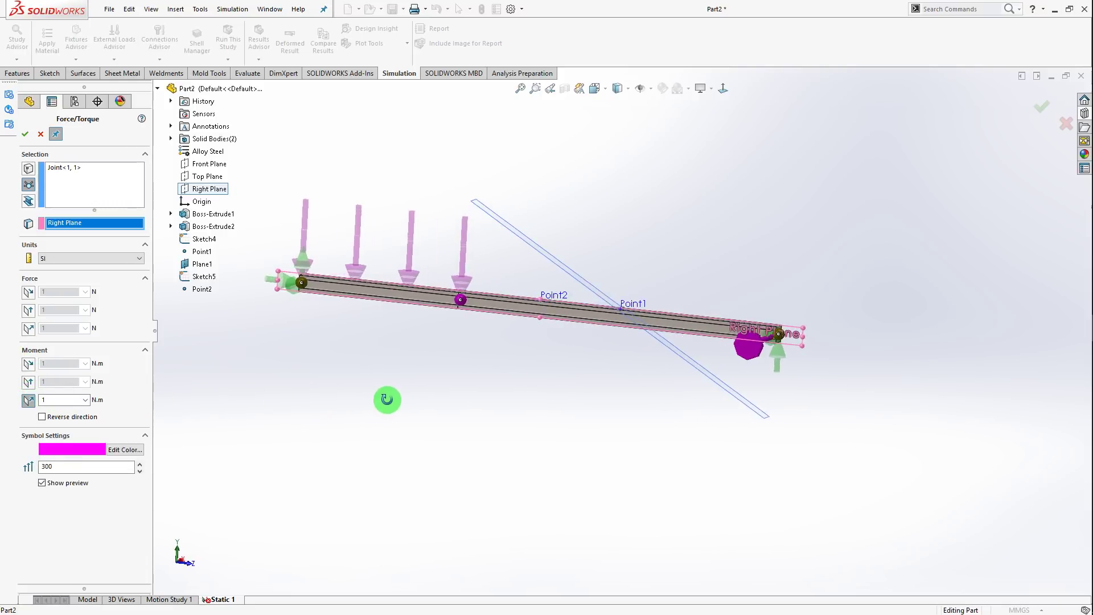
left_click(43, 416)
middle_click_drag(542, 428, 584, 337)
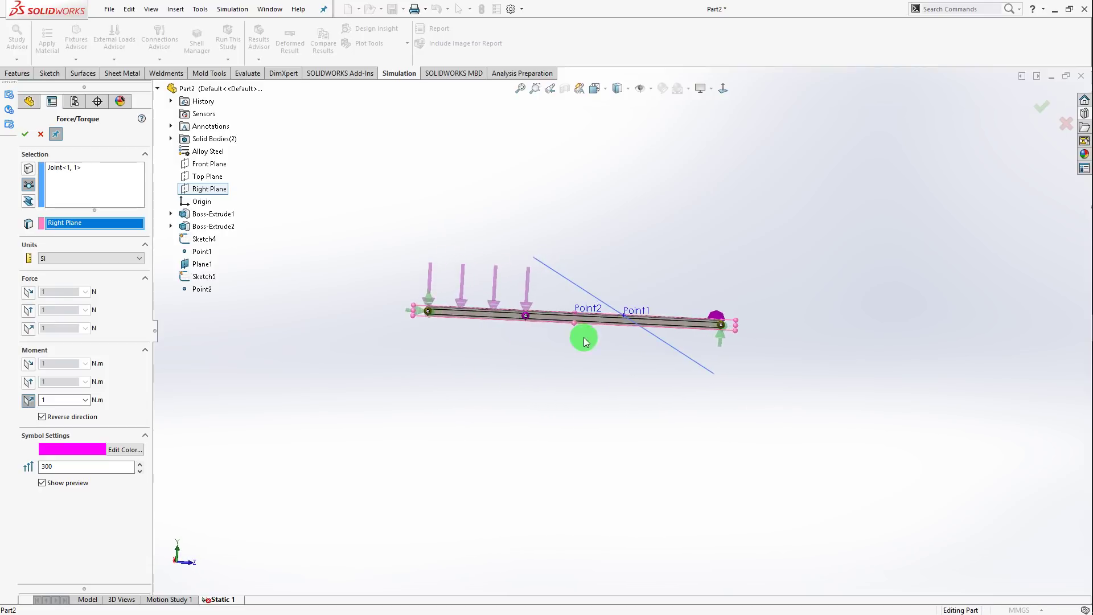
scroll(583, 337, "down", 3)
Confirm the 6000 N·m moment and dismiss the select-entity warning
key("alt+Tab")
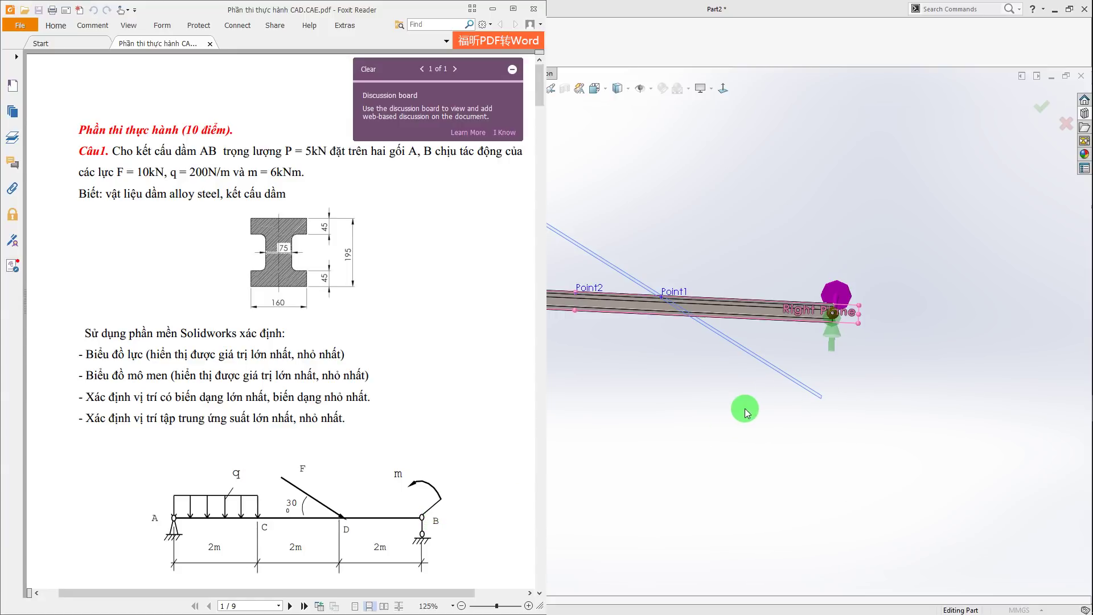
mouse_move(744, 408)
middle_mouse_down()
mouse_move(685, 354)
mouse_move(604, 366)
mouse_move(620, 380)
middle_mouse_up()
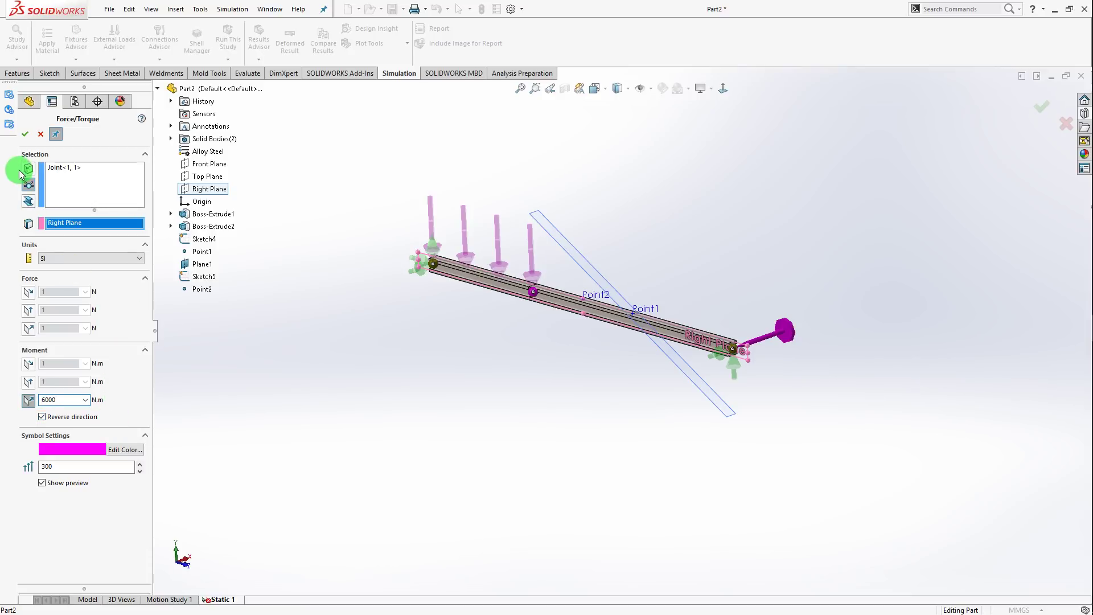
left_click(25, 134)
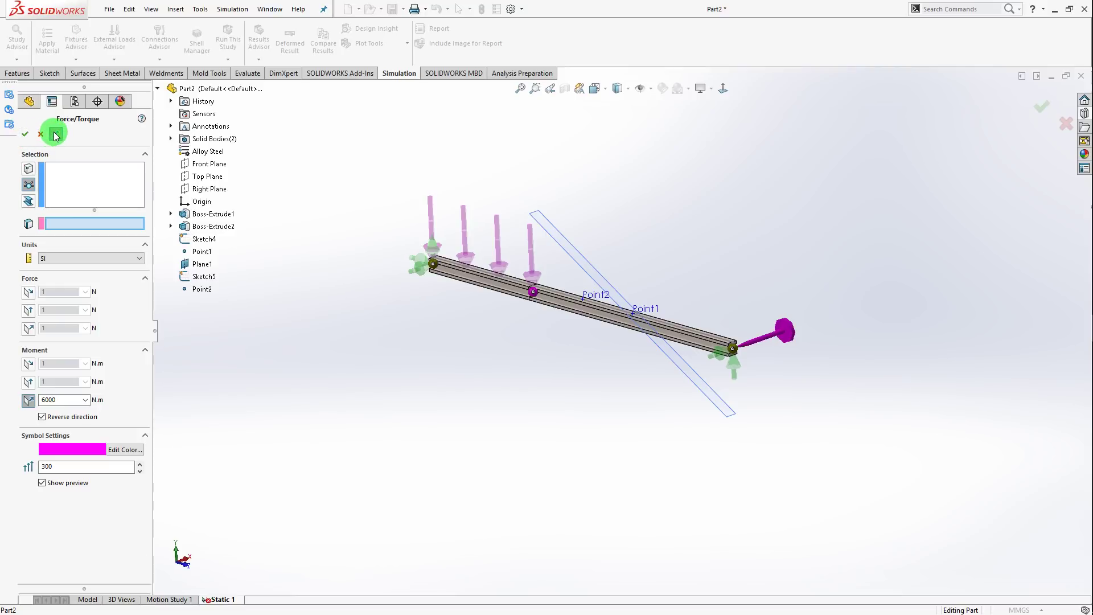
left_click(25, 133)
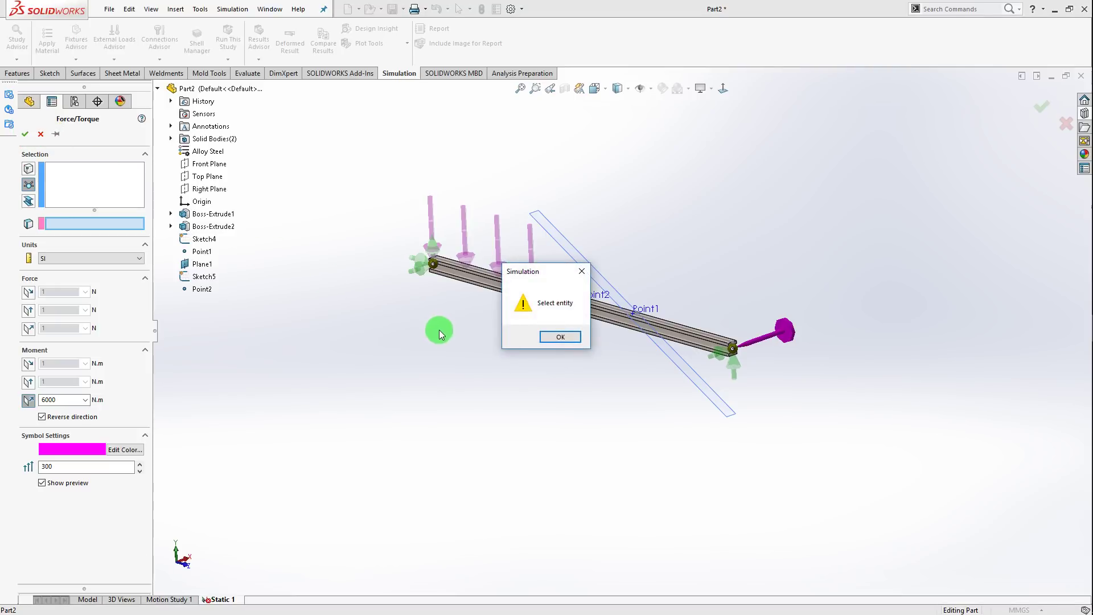
left_click(555, 334)
Edit Force-2's definition so its Plane1 Dir 2 force becomes 10000 N
left_click(40, 135)
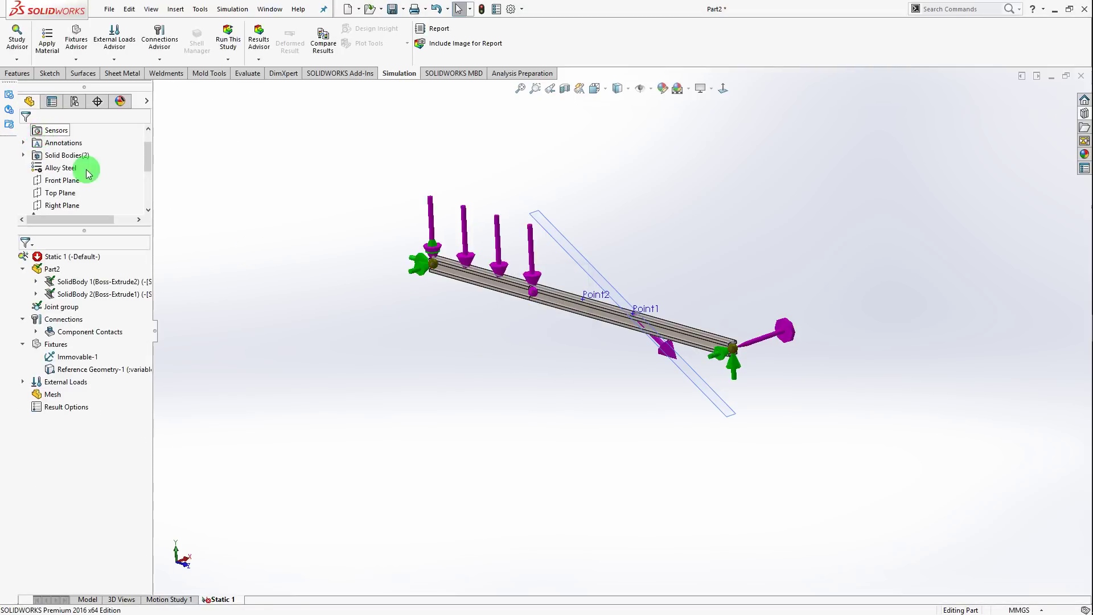
left_click(22, 382)
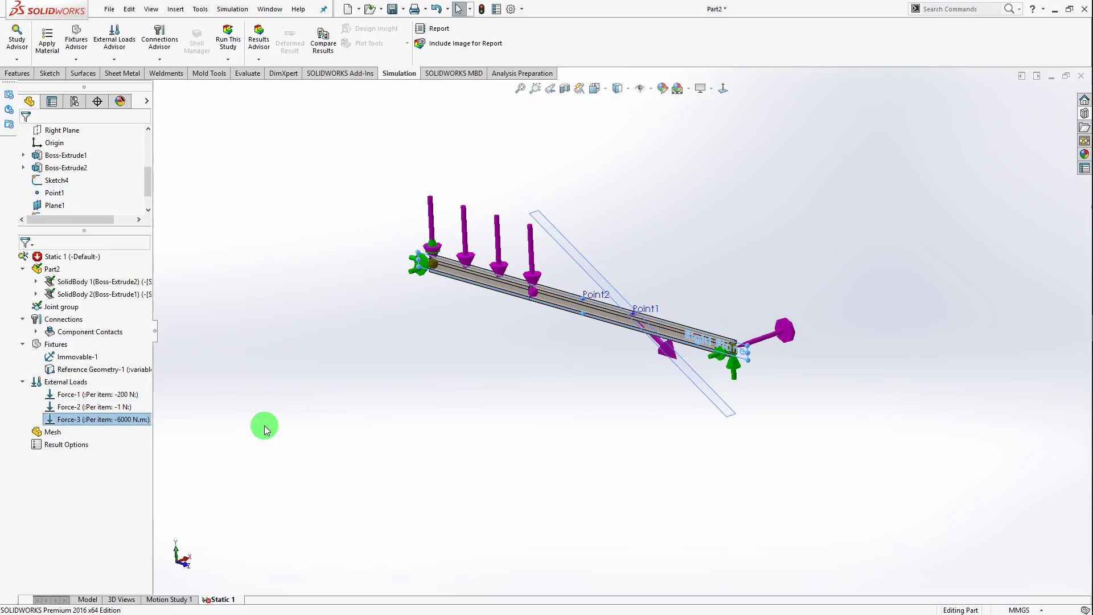
right_click(83, 408)
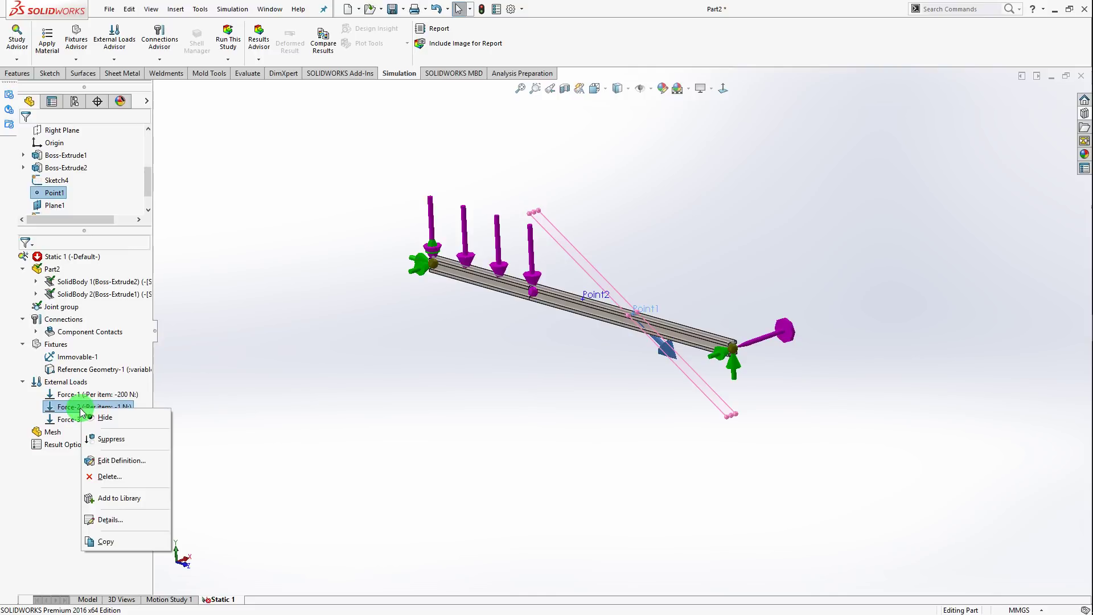
left_click(113, 460)
type("10000")
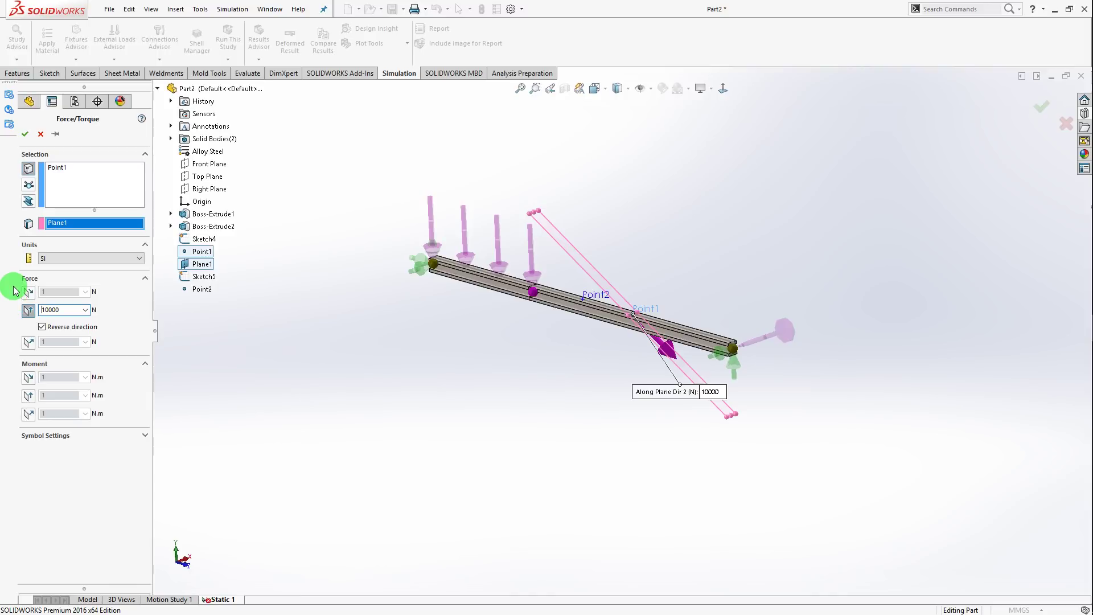
left_click(24, 134)
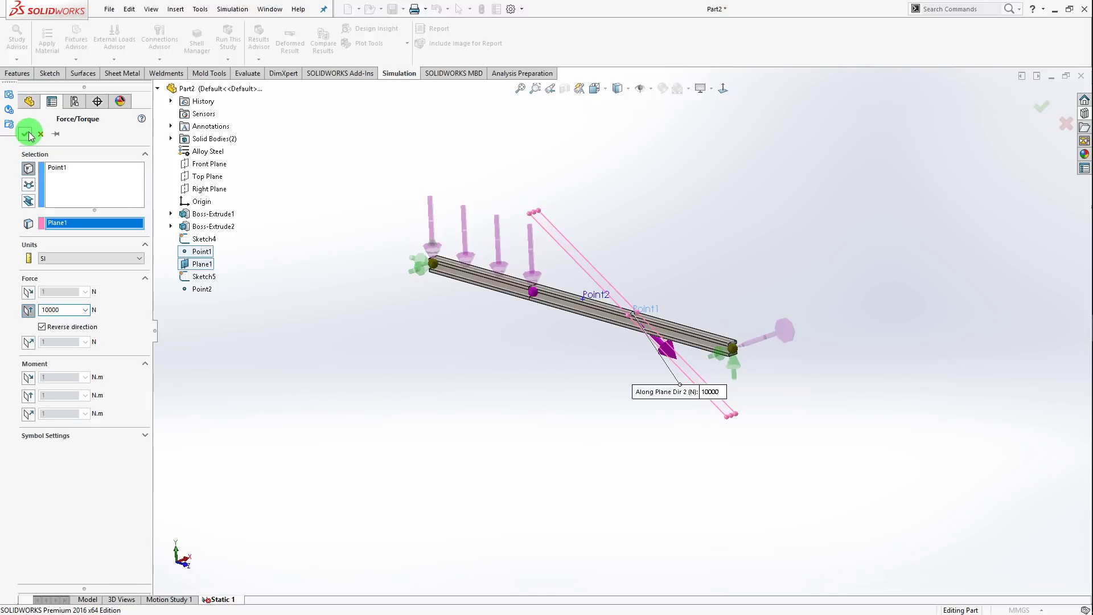
key("alt+Tab")
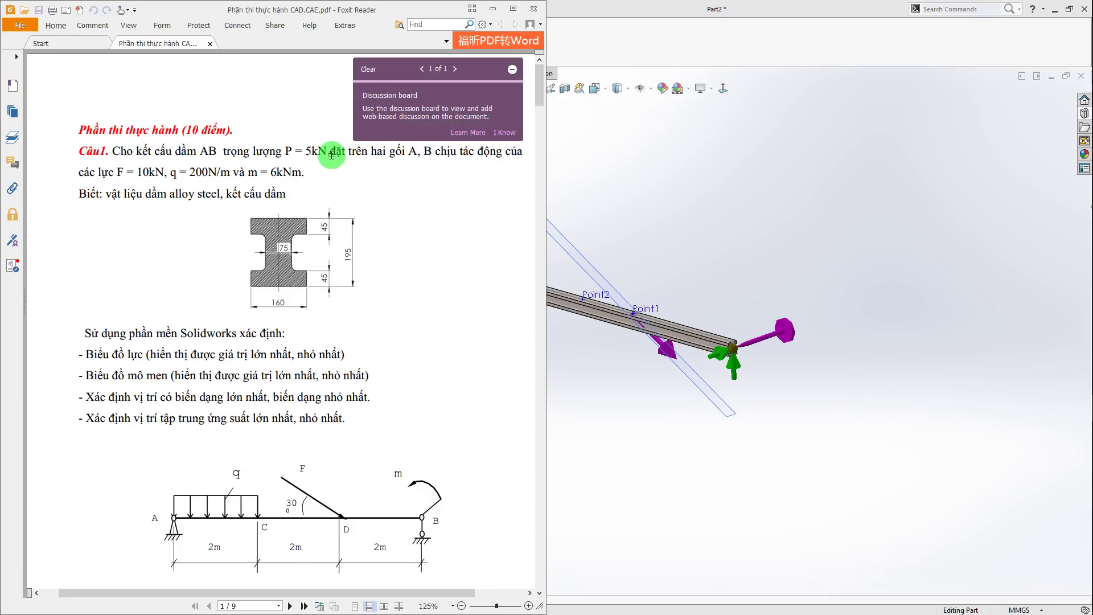
key("alt+Tab")
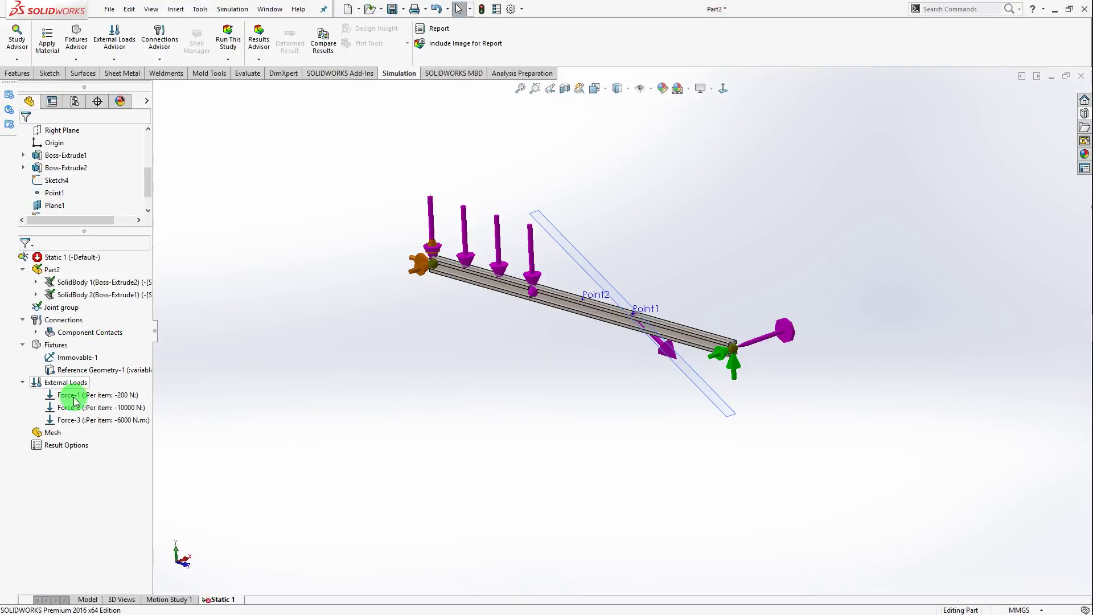
Start a new force at Point2 referenced to Right Plane
right_click(65, 382)
left_click(103, 416)
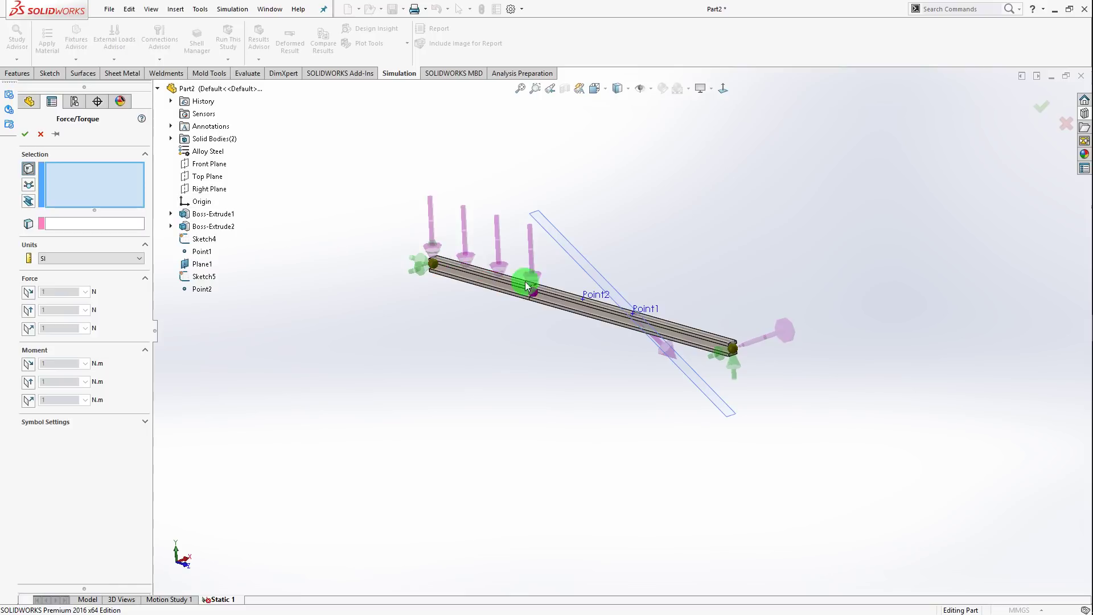
left_click(592, 297)
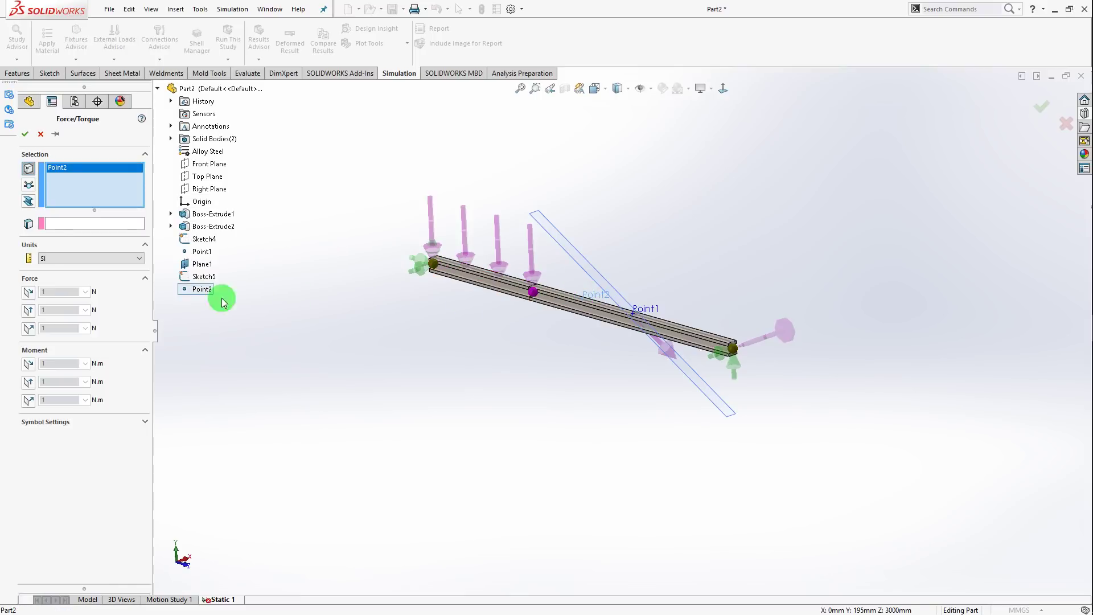
left_click(50, 224)
left_click(210, 190)
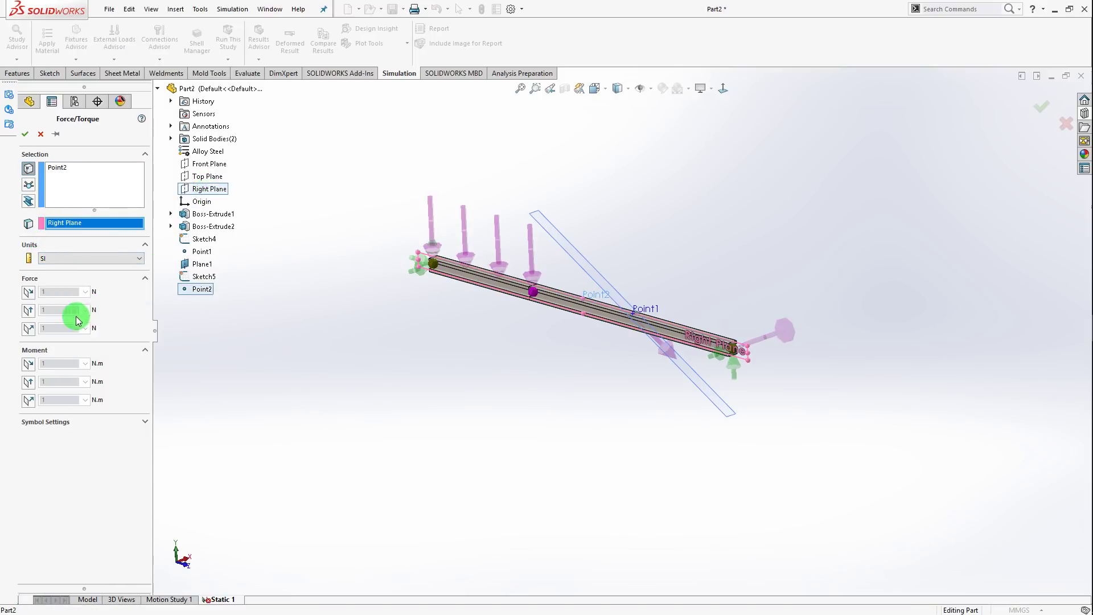
Set it to a reversed 5000 N along Right Plane's second direction and confirm
left_click(28, 310)
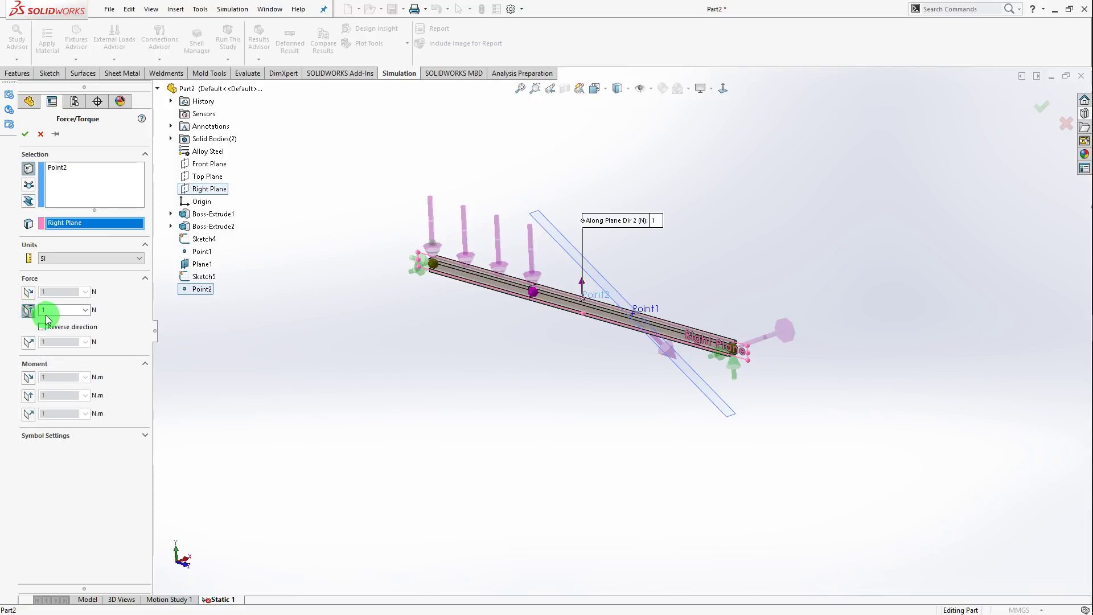
left_click(28, 310)
type("5000")
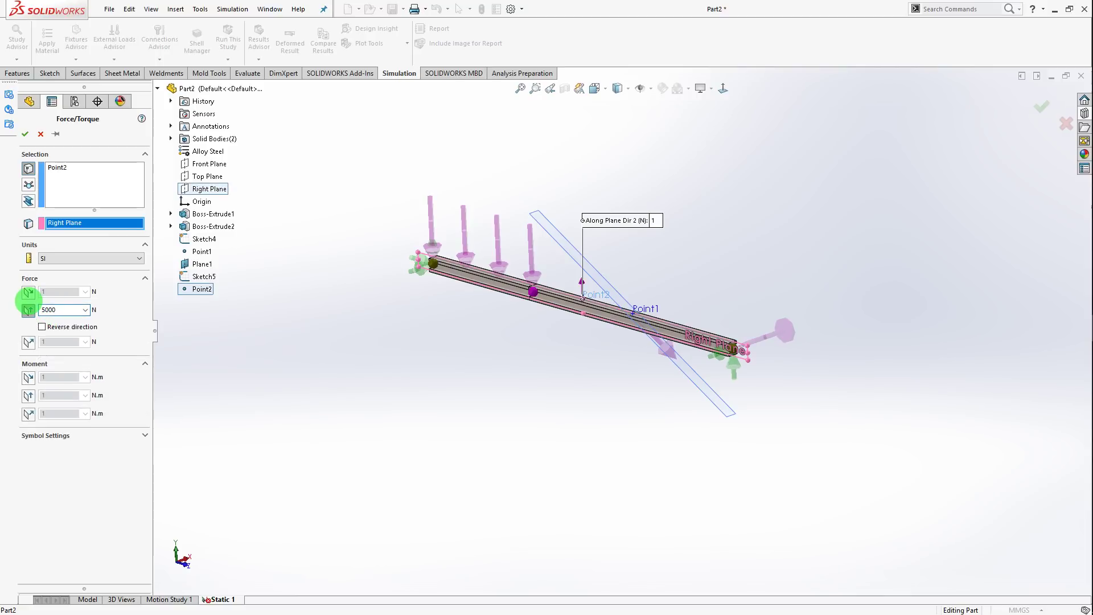
left_click(42, 327)
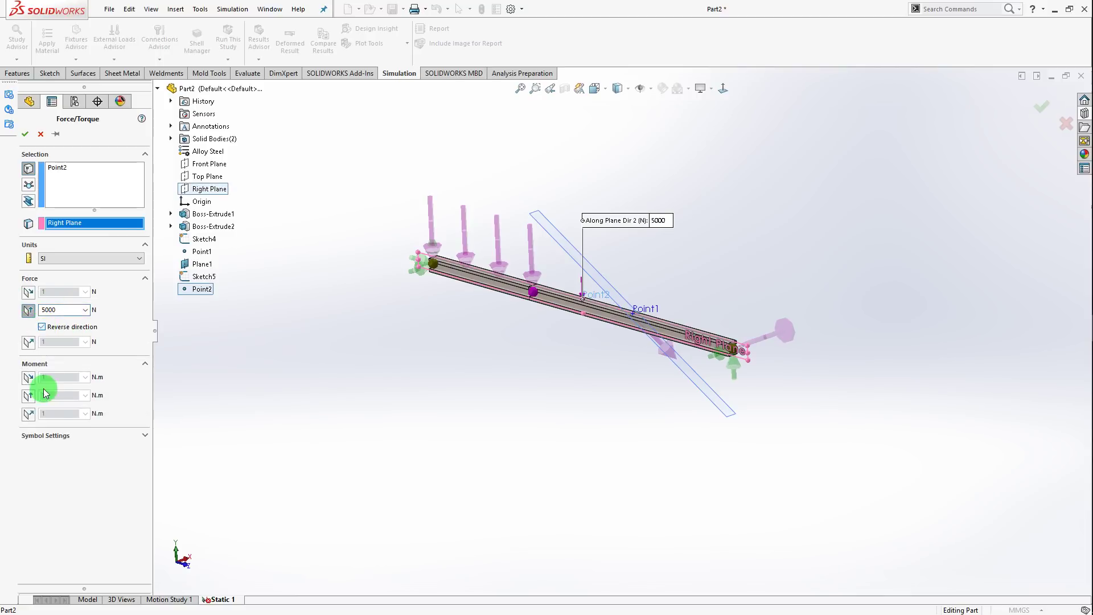
left_click(46, 435)
type("300")
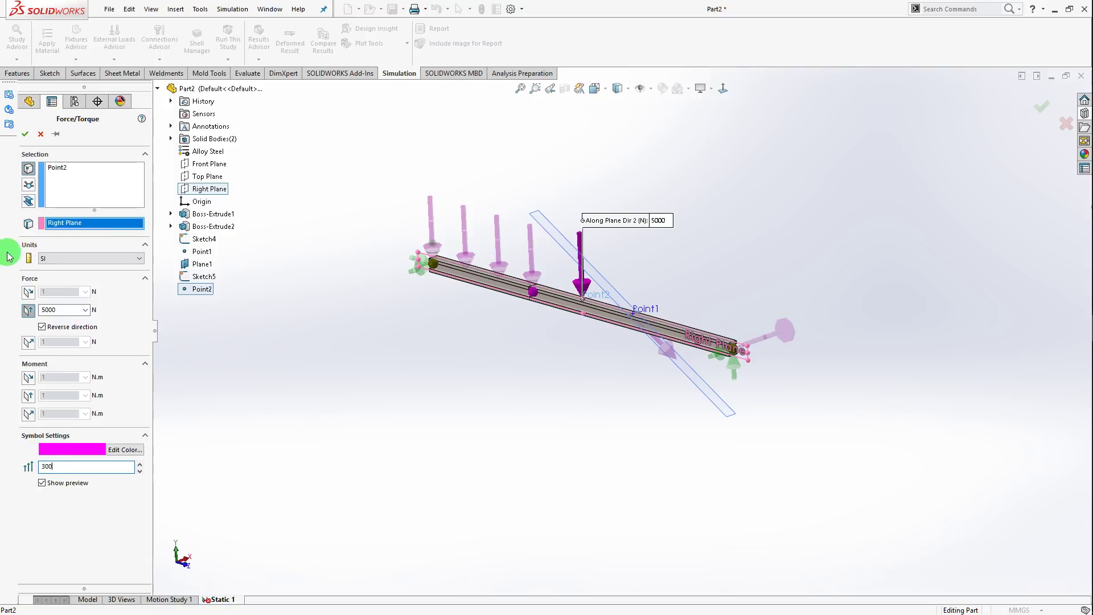
left_click(24, 135)
mouse_move(445, 320)
middle_mouse_down()
mouse_move(579, 370)
mouse_move(649, 291)
mouse_move(569, 290)
middle_mouse_up()
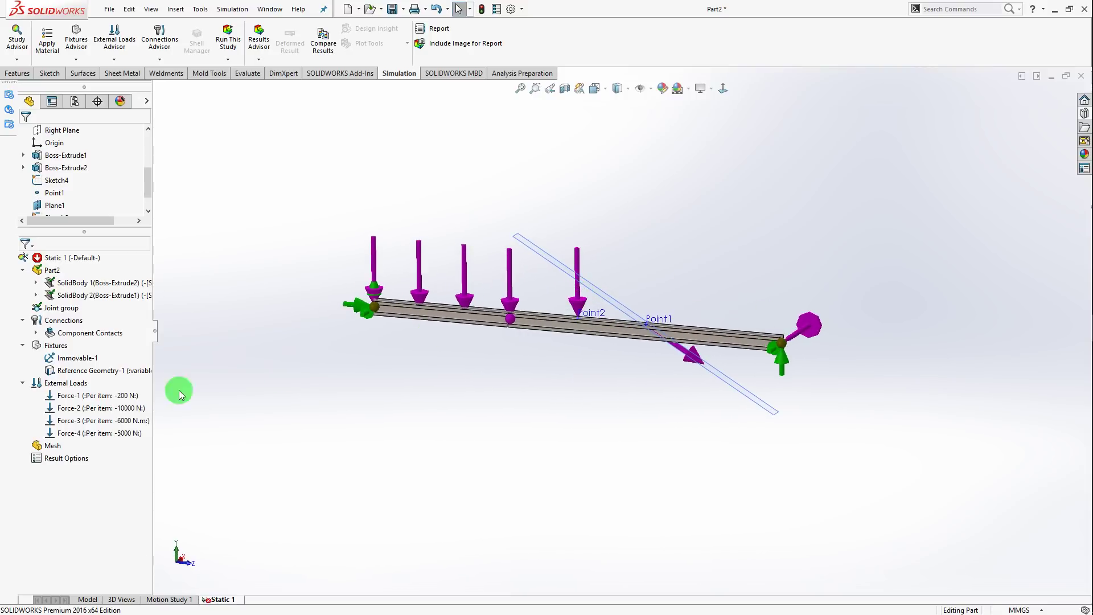
mouse_move(408, 373)
middle_mouse_down()
mouse_move(556, 366)
mouse_move(498, 373)
mouse_move(537, 377)
middle_mouse_up()
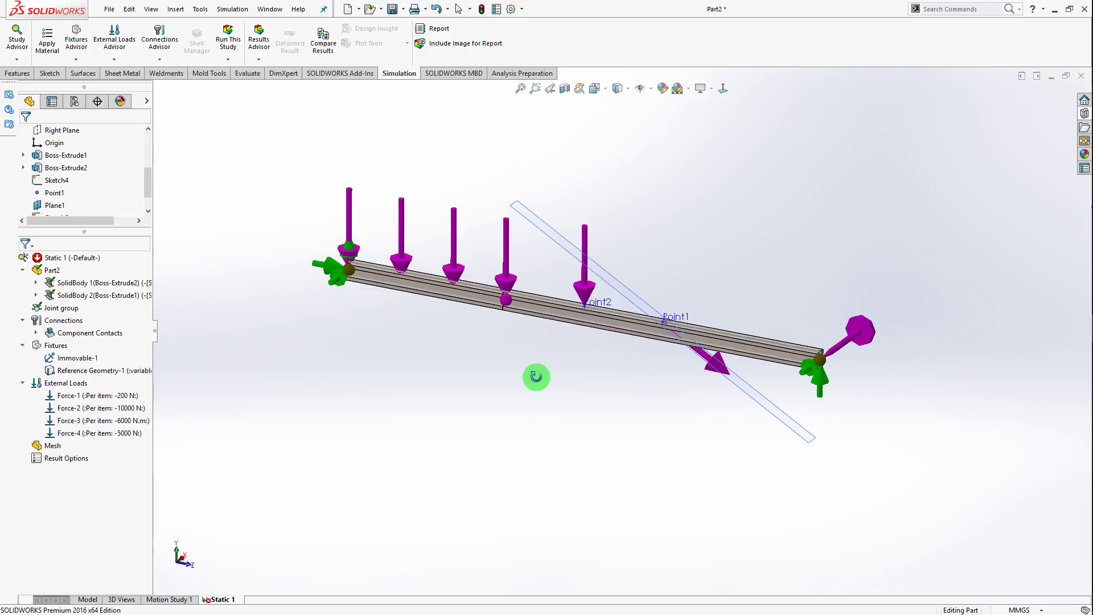
Mesh the beam and run the Static 1 analysis
right_click(52, 442)
left_click(86, 323)
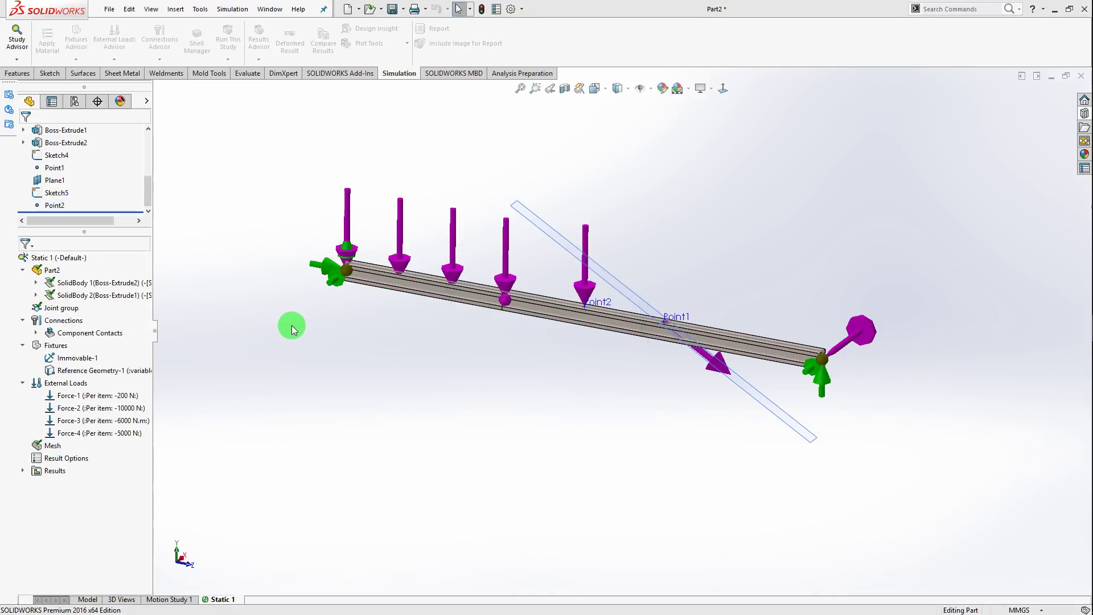
mouse_move(622, 331)
middle_mouse_down()
mouse_move(524, 335)
mouse_move(640, 317)
middle_mouse_up()
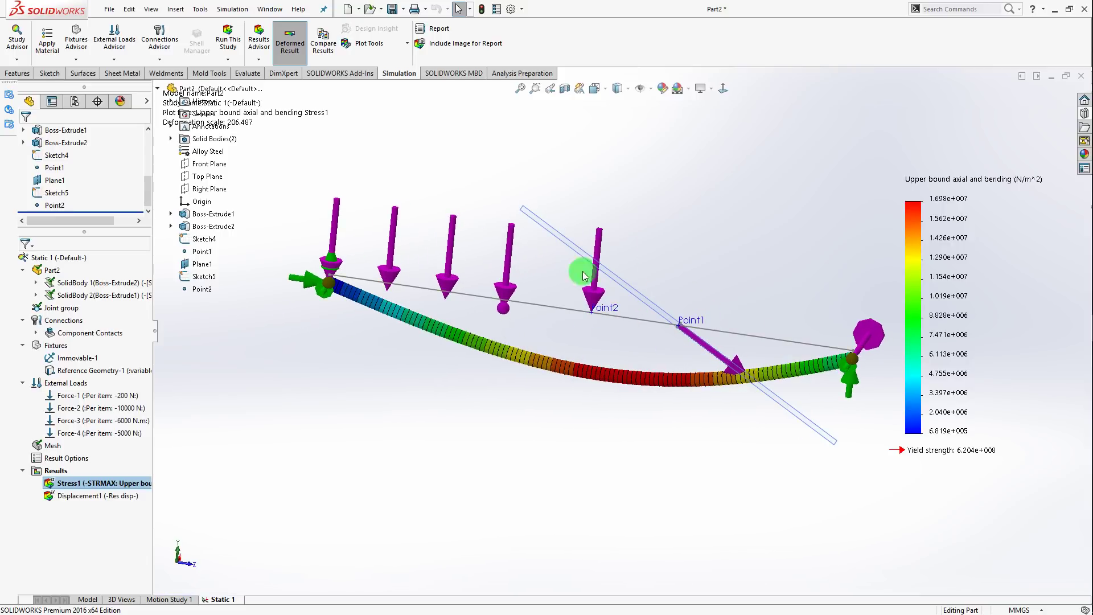
Hide reference planes and points, then zoom to fit the deformed stress plot
left_click(650, 88)
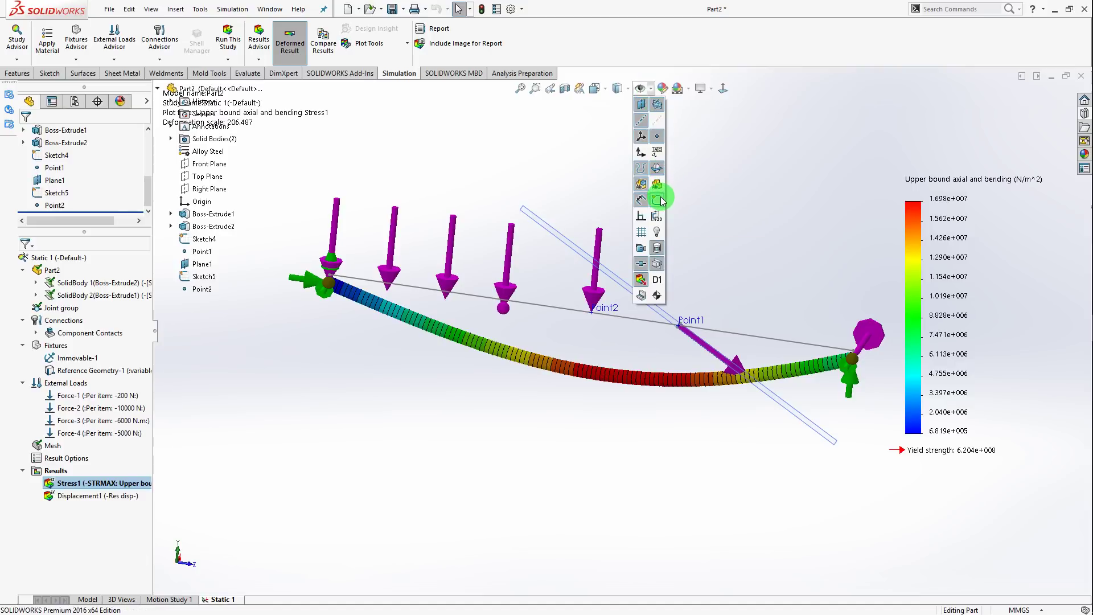
left_click(642, 107)
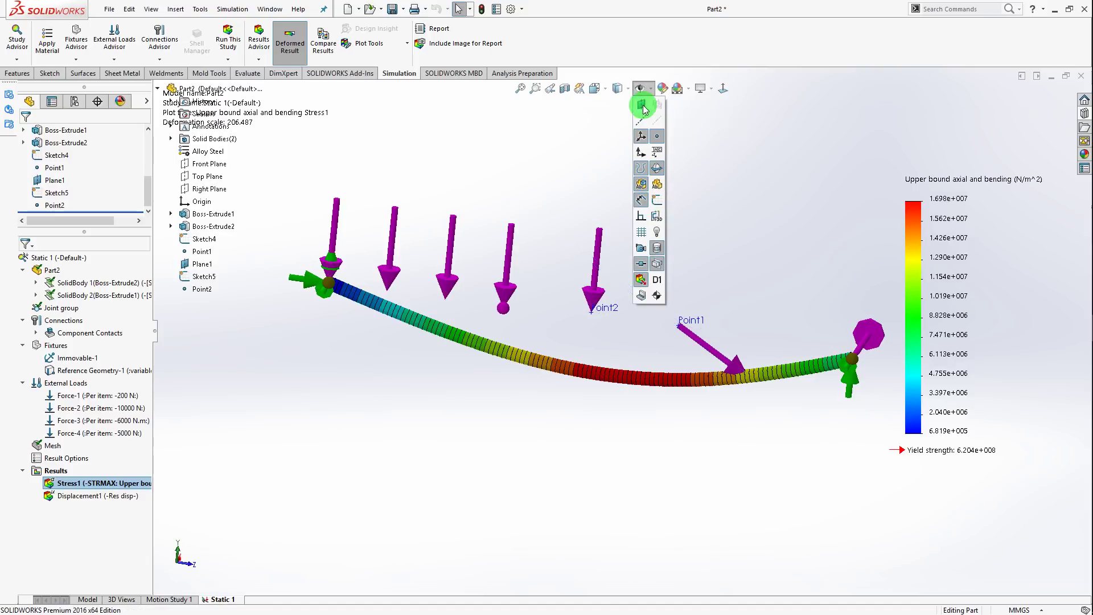
left_click(658, 137)
middle_click_drag(733, 185, 655, 321)
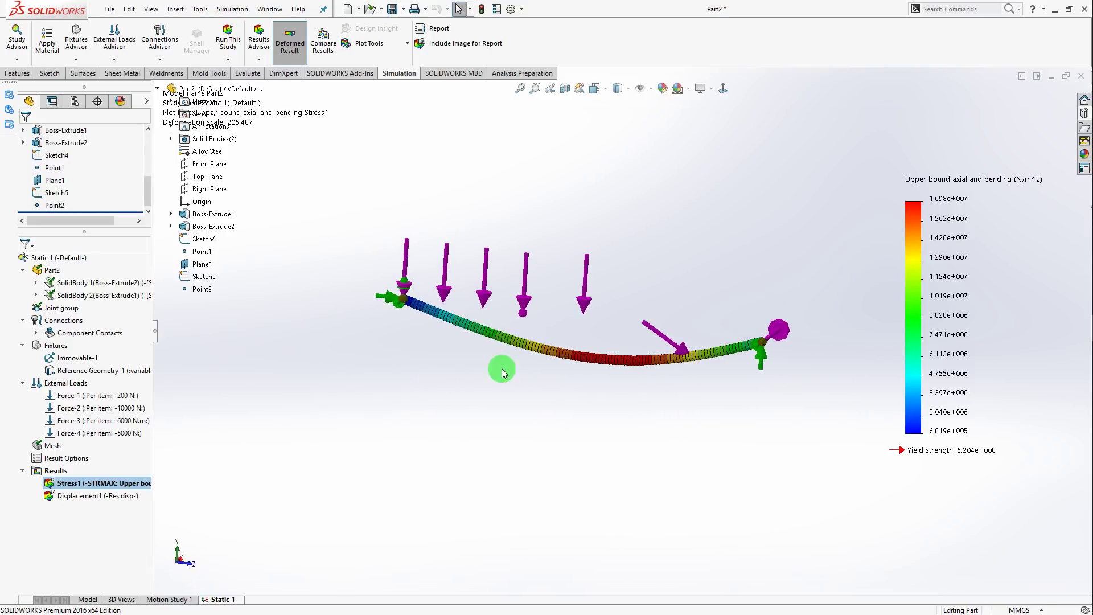
key("f")
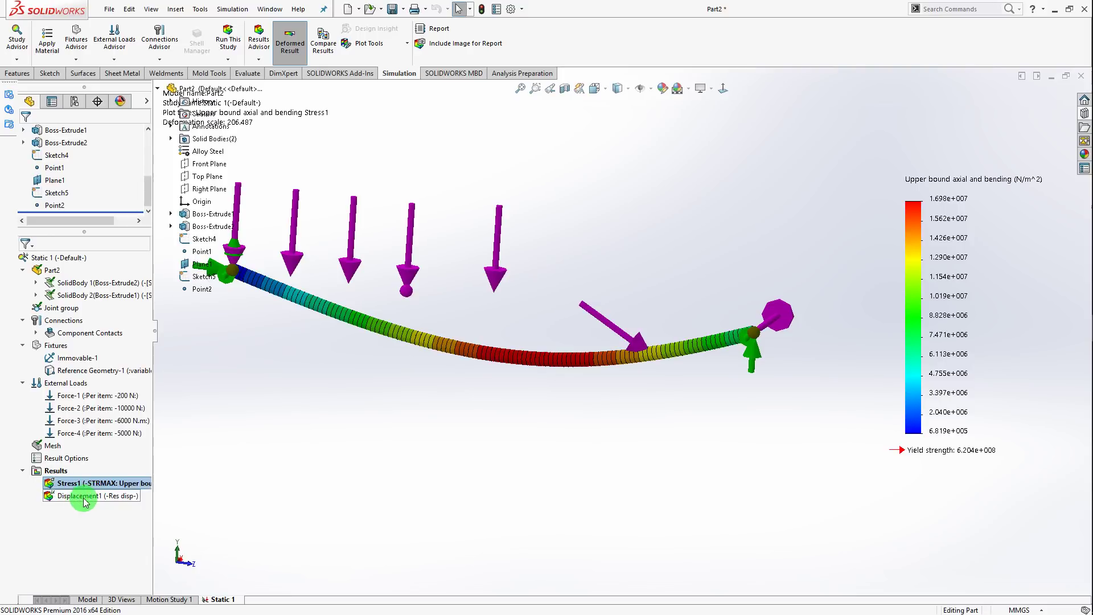
key("alt+Tab")
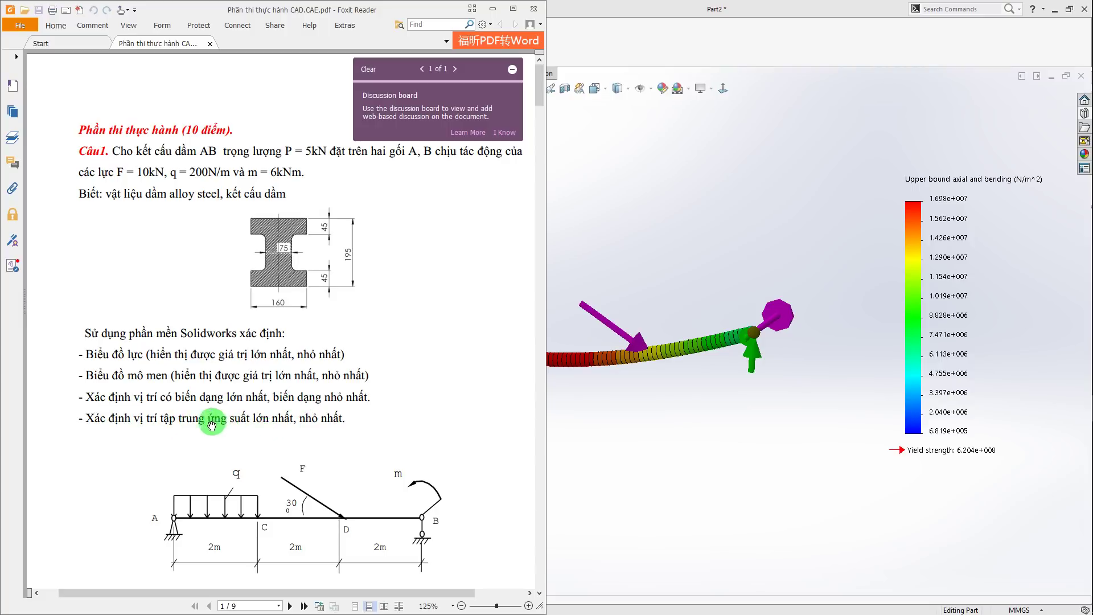
key("alt+Tab")
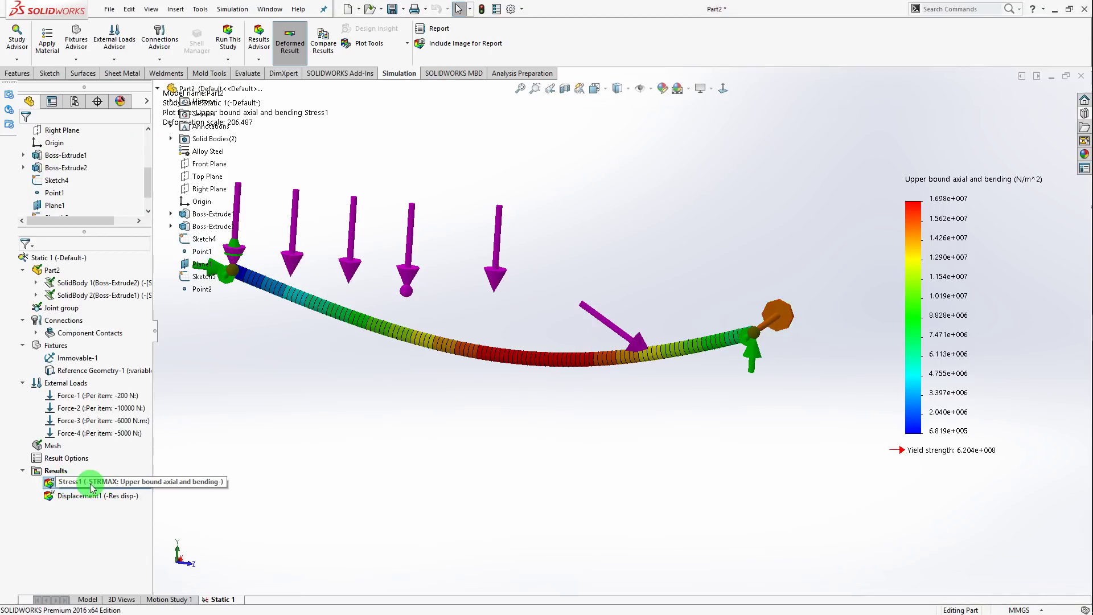
key("alt+Tab")
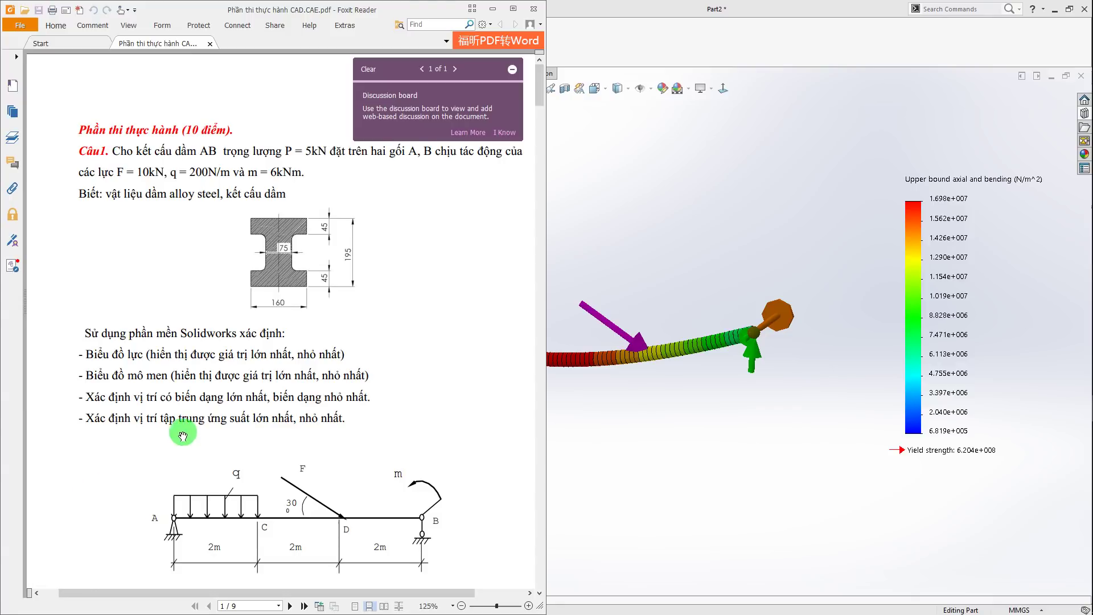
key("alt+Tab")
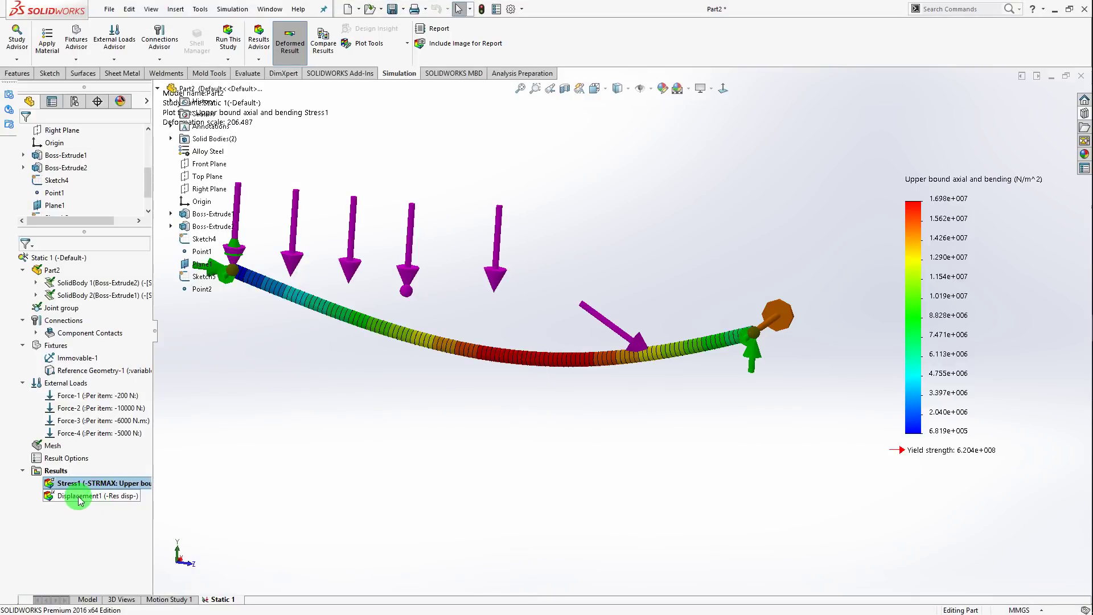
left_click(79, 500)
key("alt+Tab")
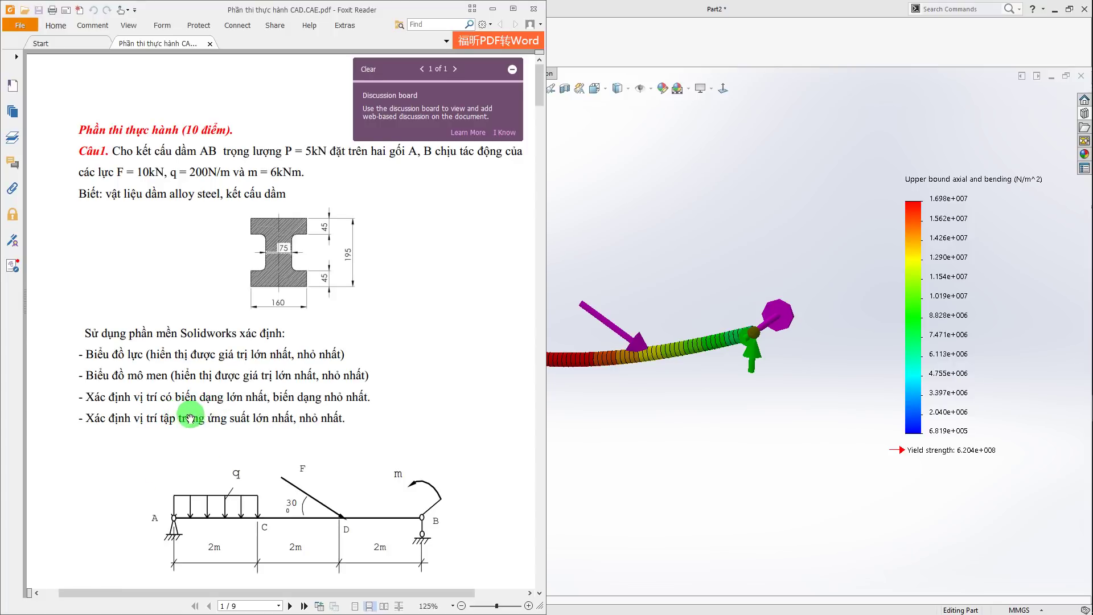
key("alt+Tab")
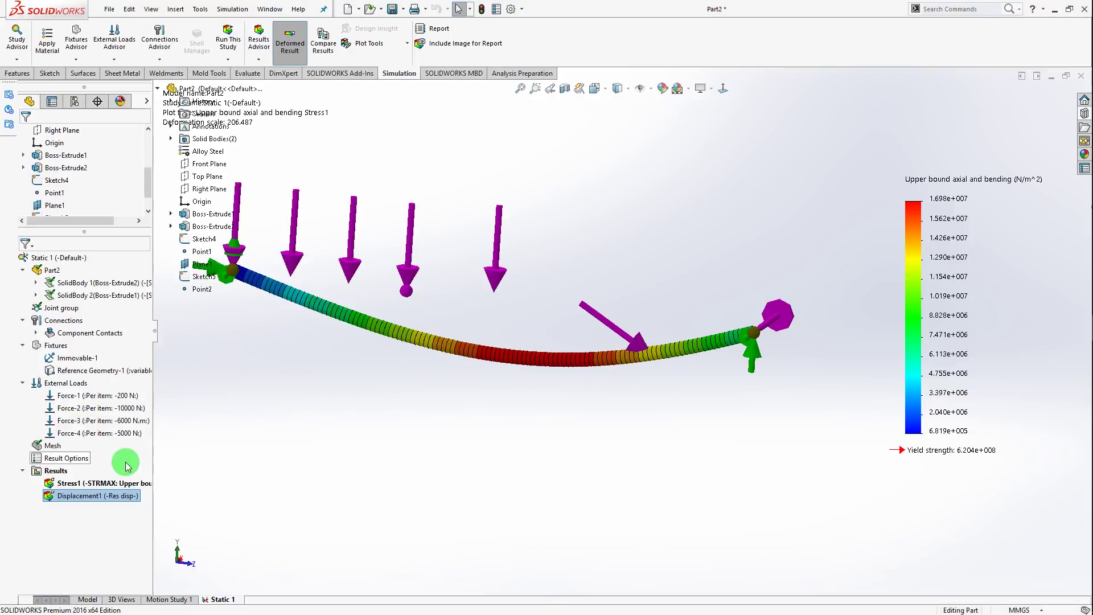
key("alt+Tab")
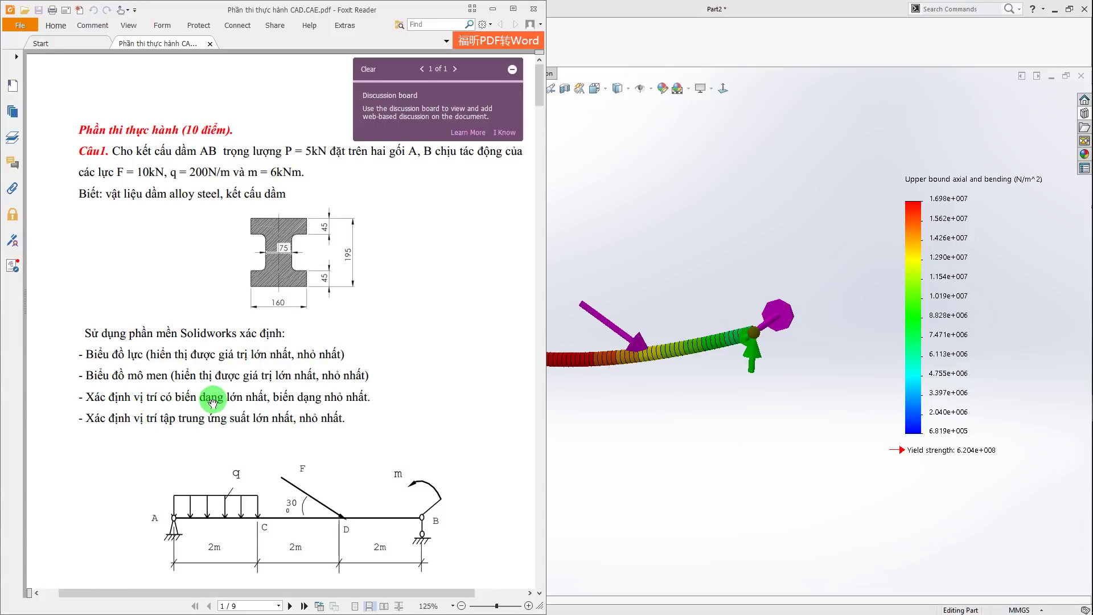
key("alt+Tab")
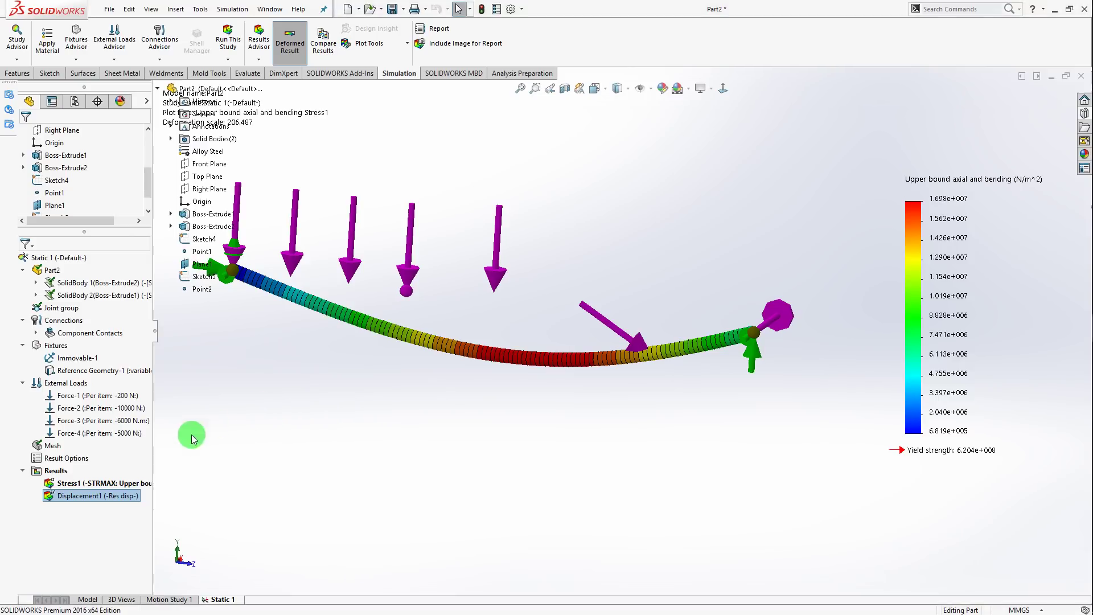
Turn on min/max annotation for Displacement1 and display its plot
right_click(89, 499)
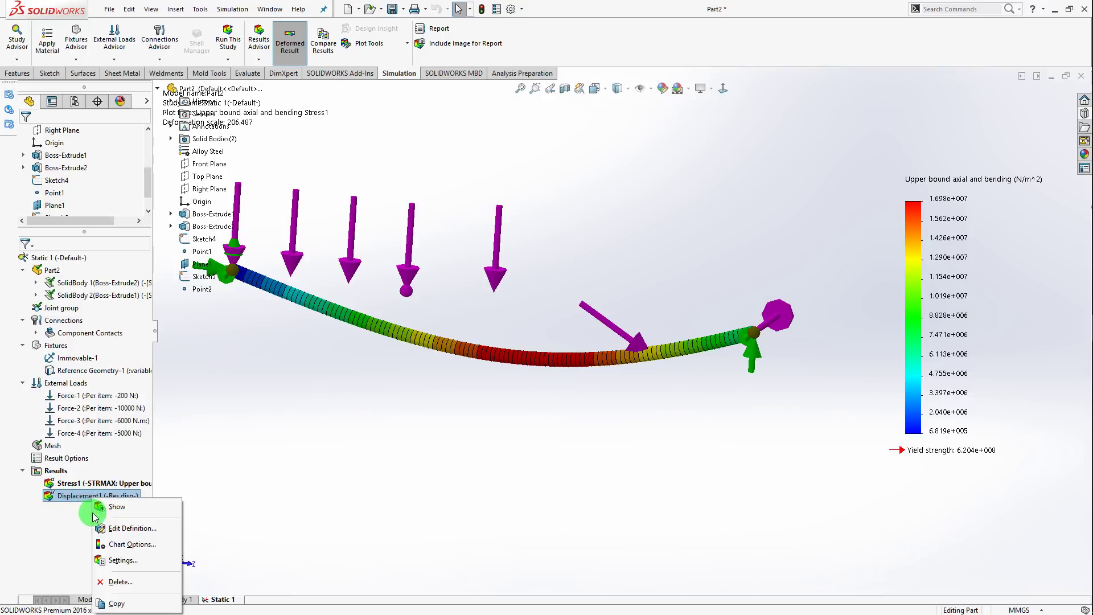
left_click(121, 545)
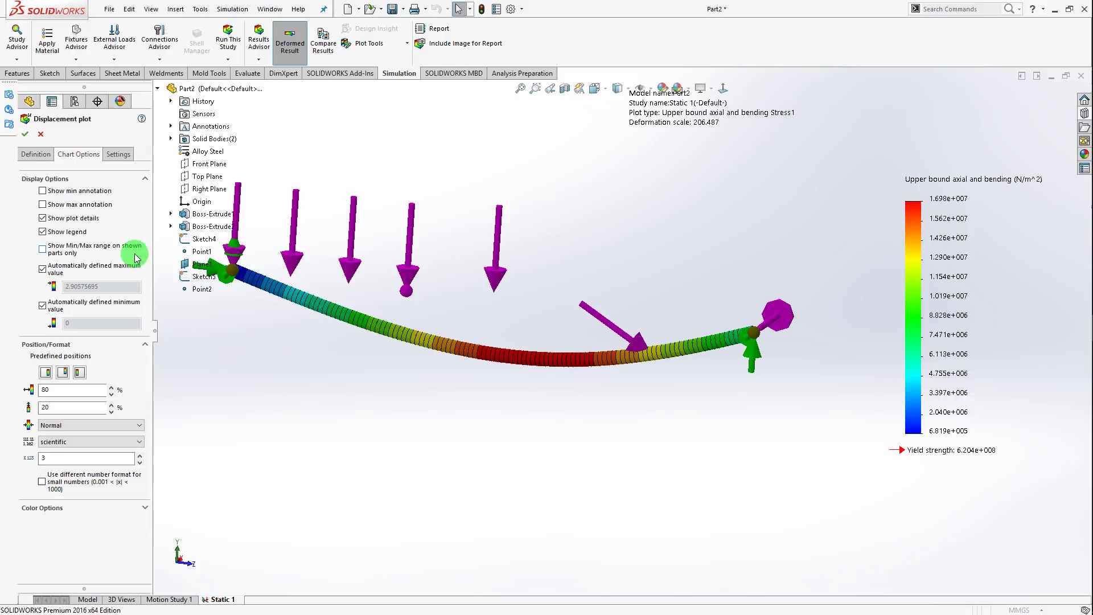
left_click(46, 206)
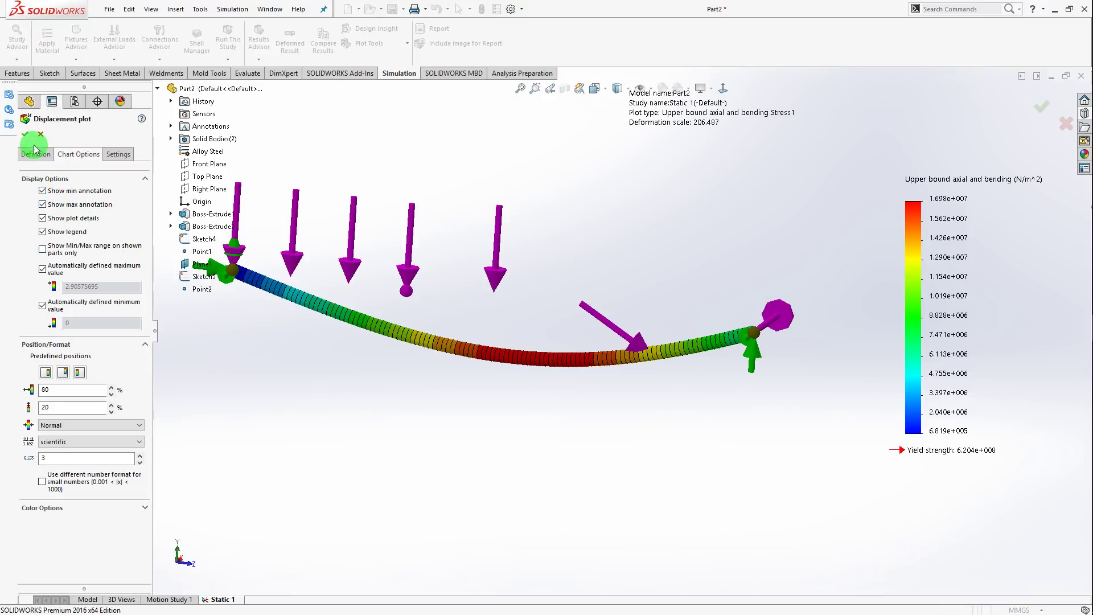
left_click(25, 135)
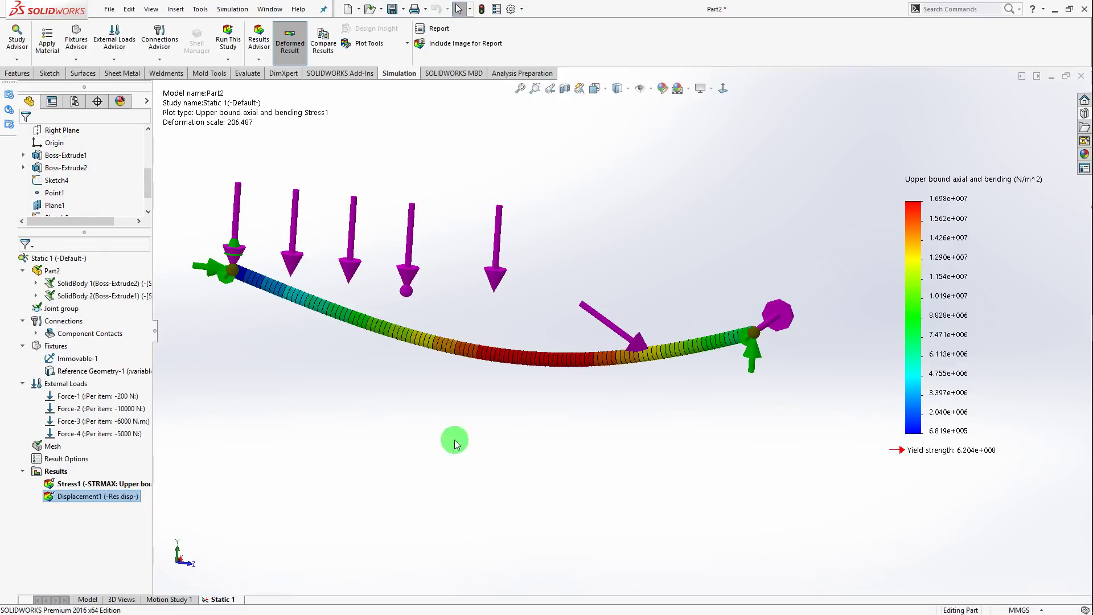
middle_click_drag(504, 356, 600, 309)
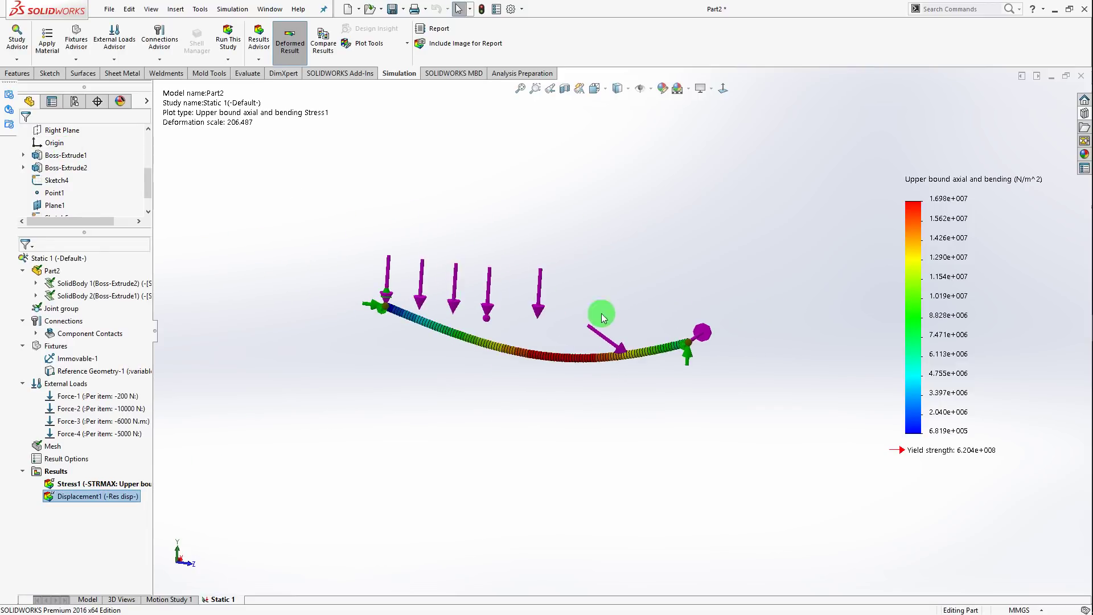
double_click(101, 500)
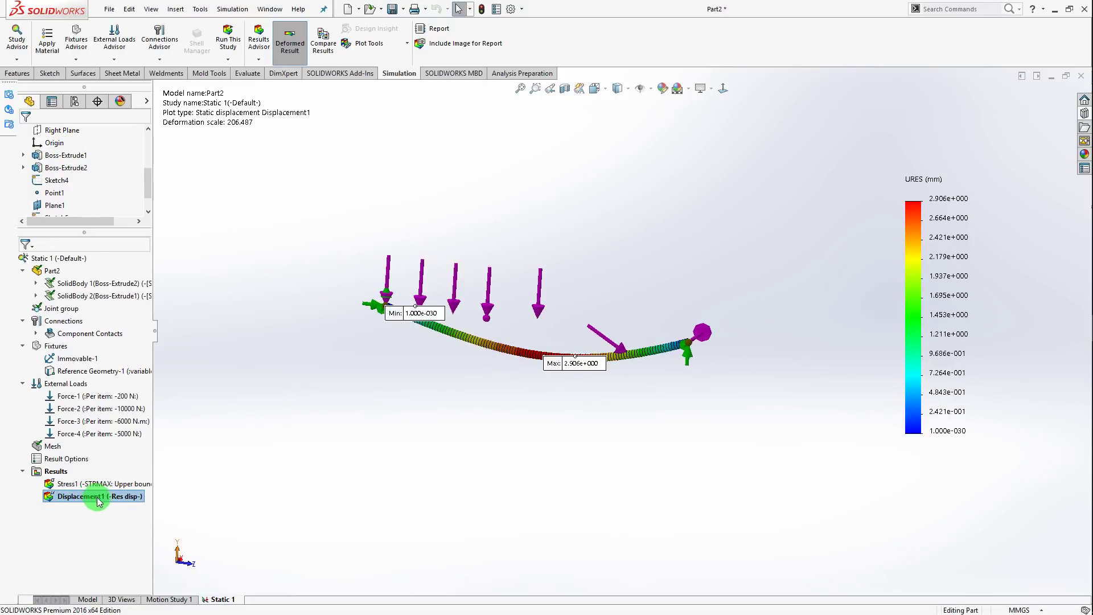
Browse the Displacement1 and Stress1 result menus, ending on Stress1's options
right_click(102, 495)
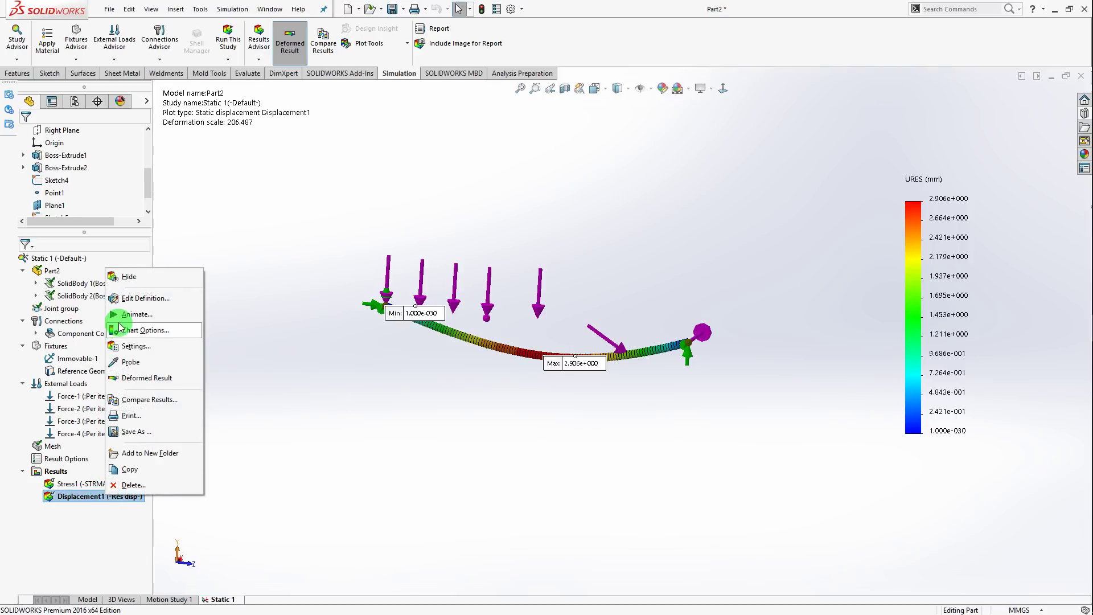
left_click(241, 338)
right_click(67, 485)
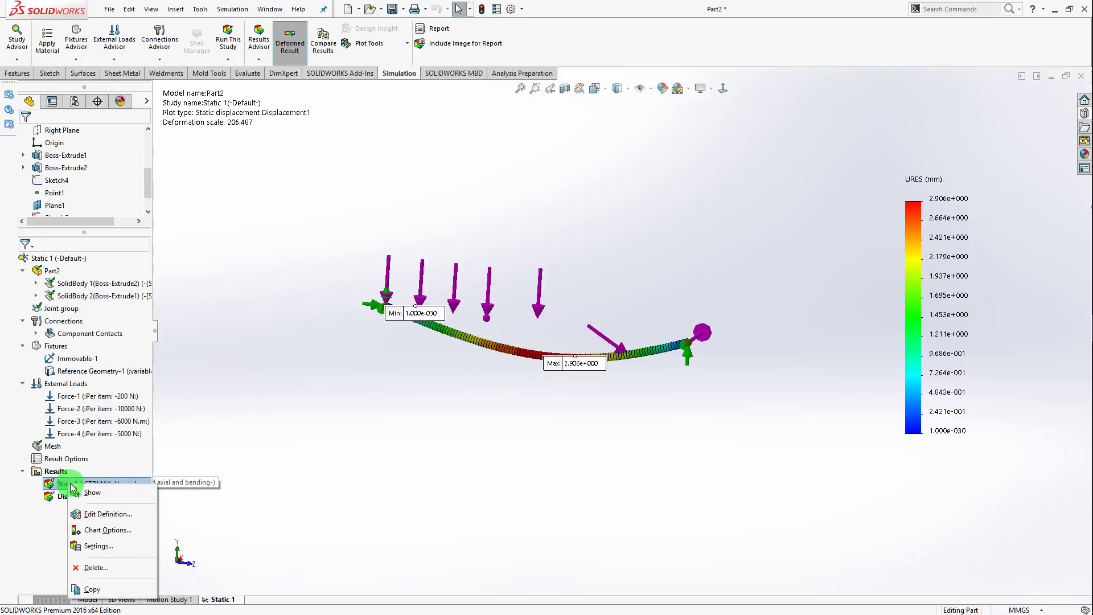
left_click(271, 491)
left_click(92, 500)
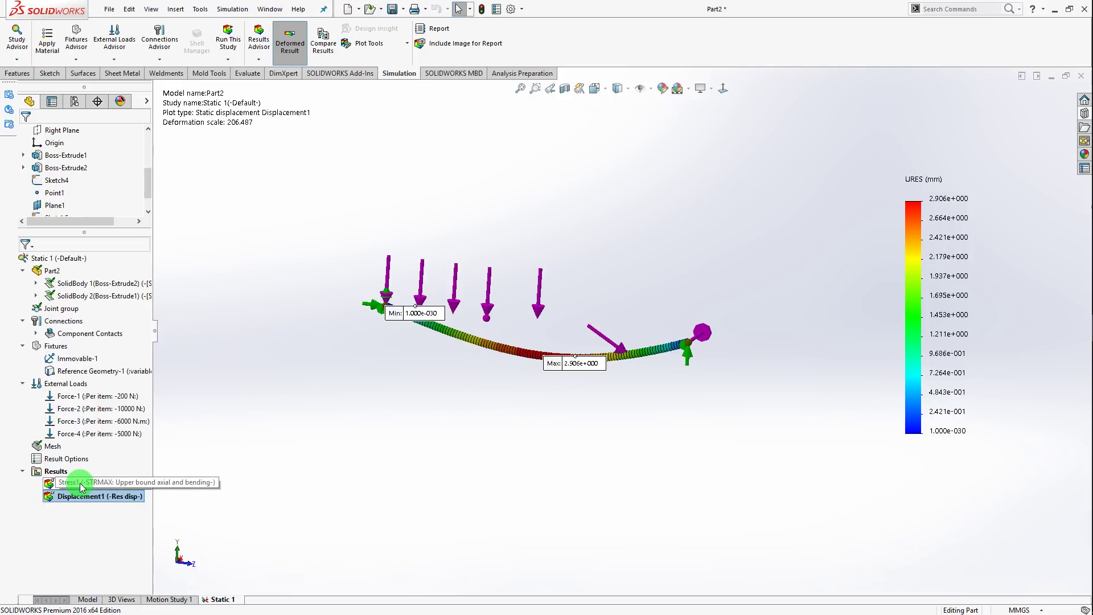
right_click(81, 486)
Redisplay Stress1 and enable its minimum and maximum annotations
left_click(102, 491)
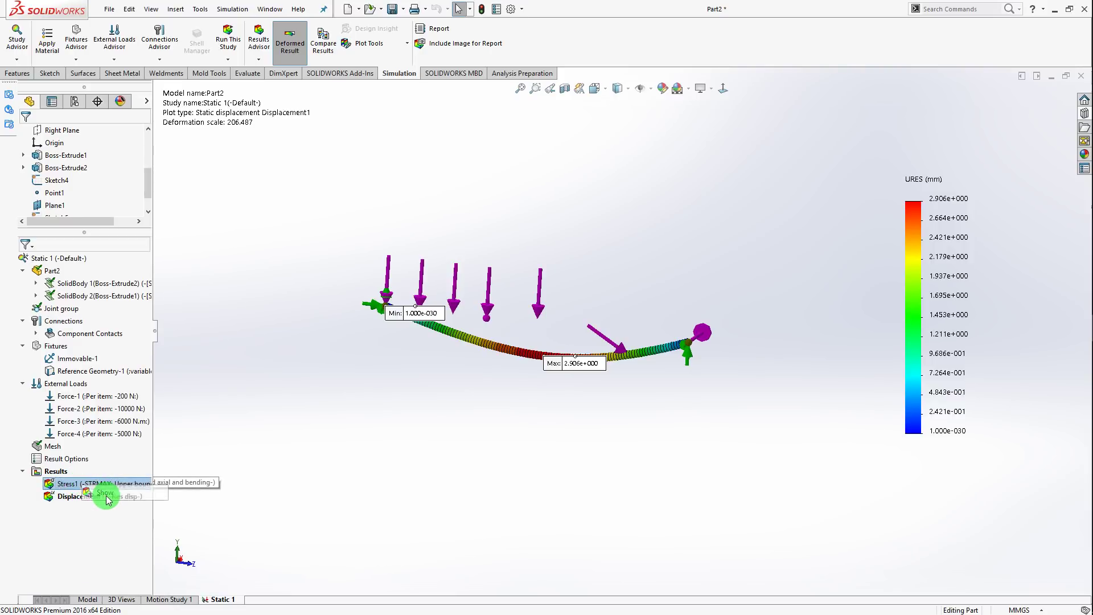
key("alt+Tab")
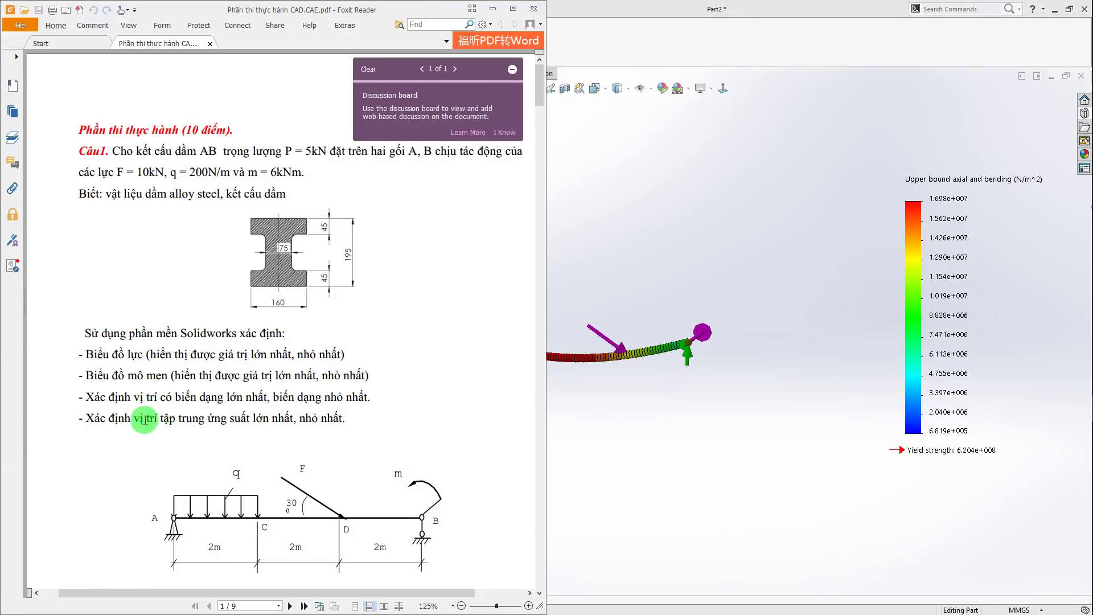
key("alt+Tab")
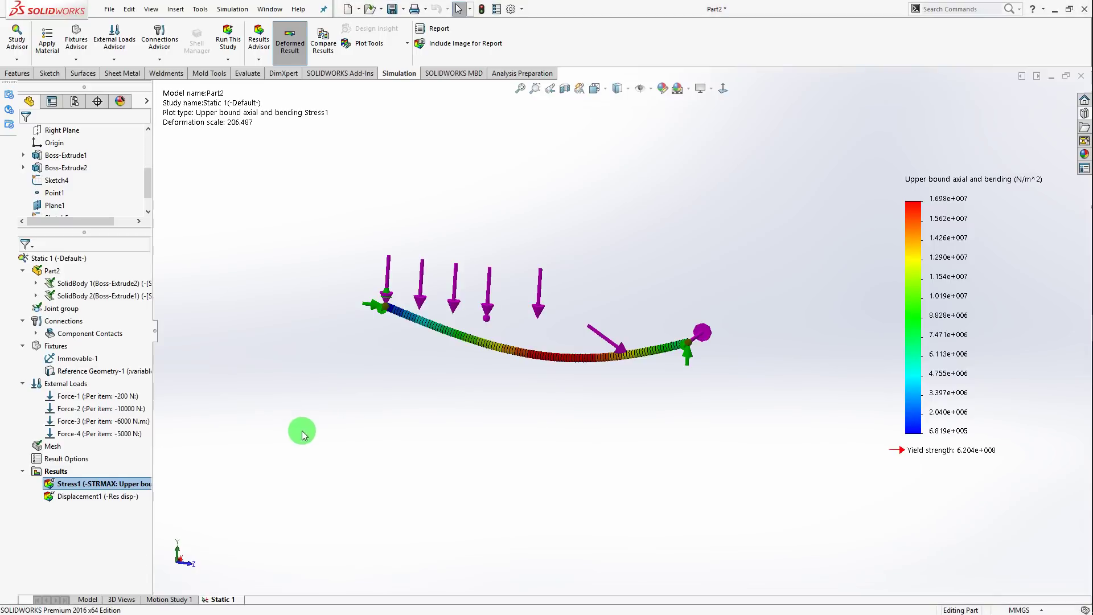
right_click(82, 488)
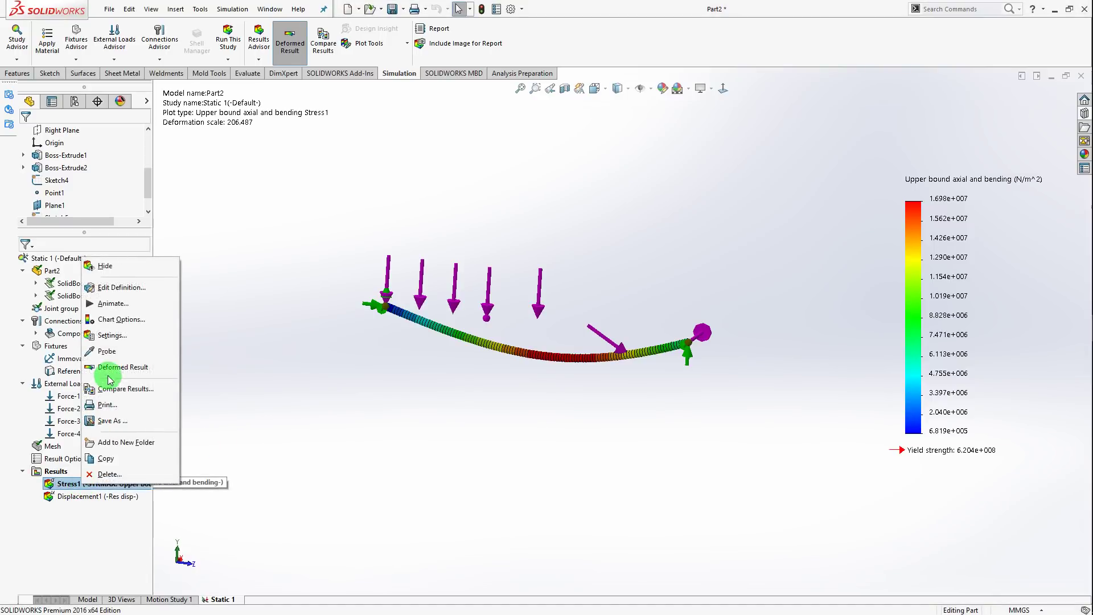
left_click(116, 321)
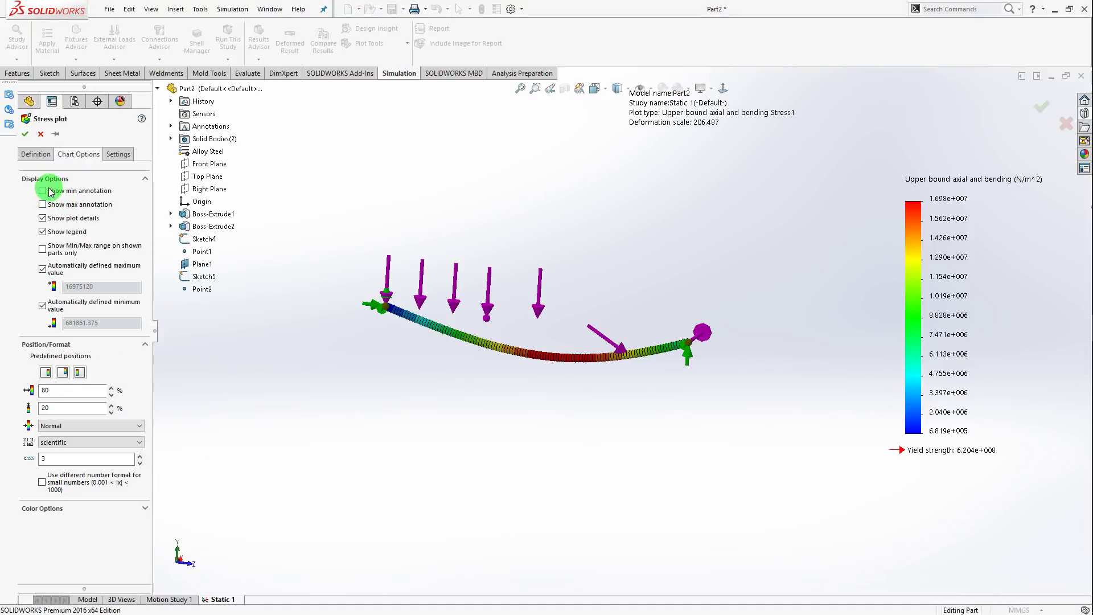
left_click(42, 191)
left_click(26, 136)
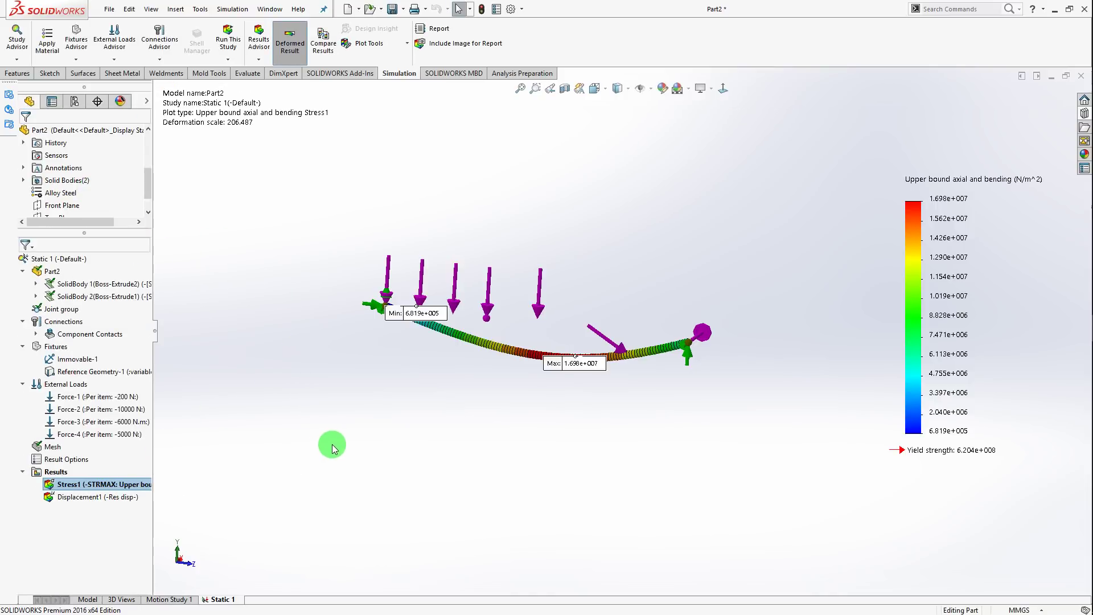
key("alt+Tab")
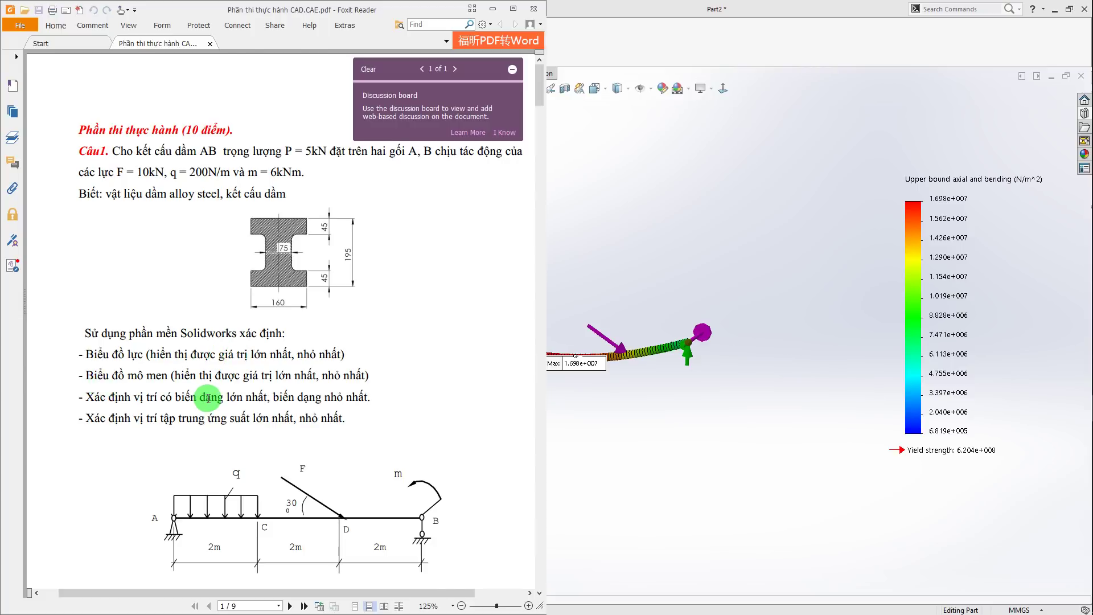
key("alt+Tab")
Define a beam diagram showing Shear Force in Dir2
right_click(57, 472)
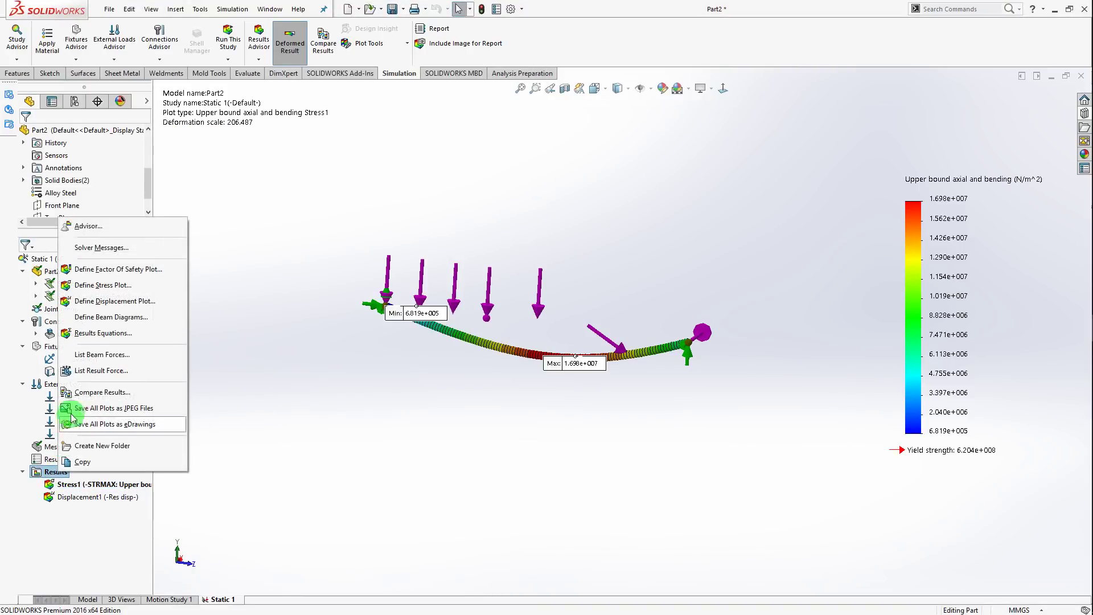
left_click(122, 318)
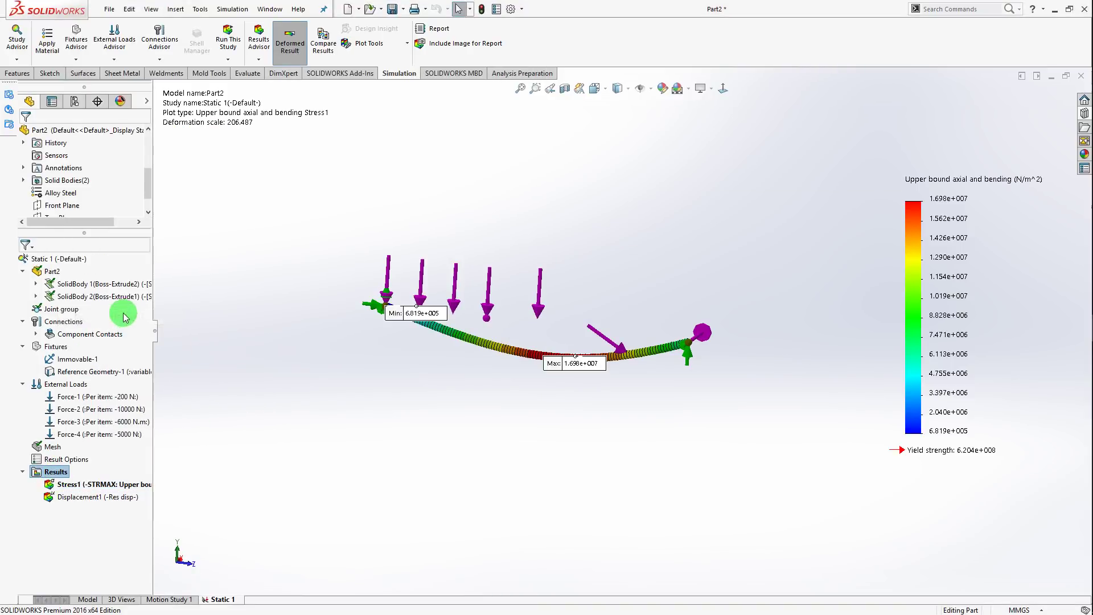
left_click(117, 193)
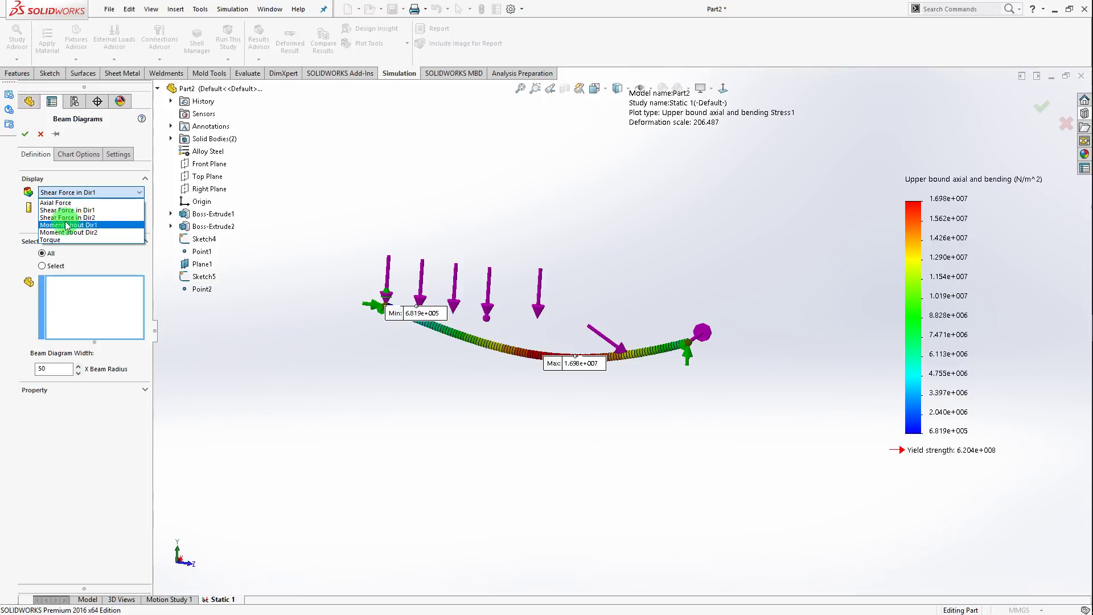
key("alt+Tab")
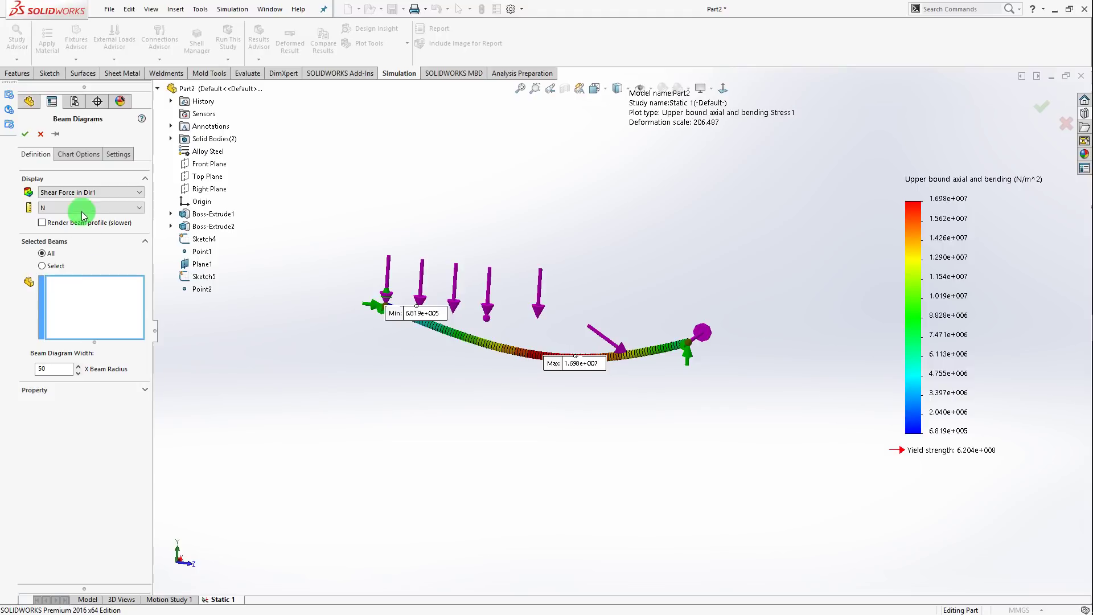
left_click(87, 194)
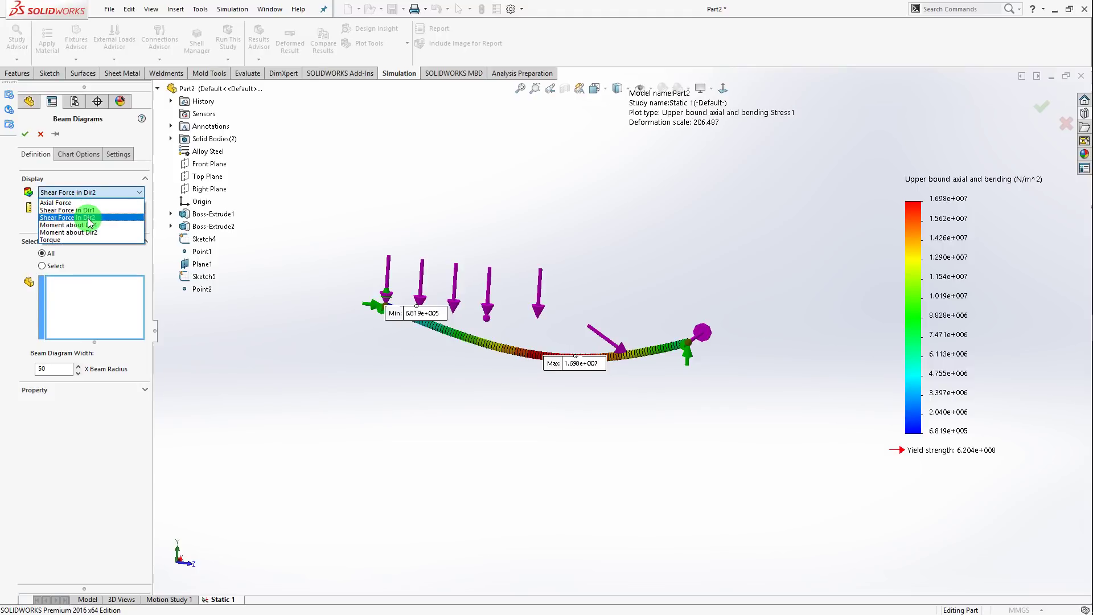
left_click(85, 207)
key("Return")
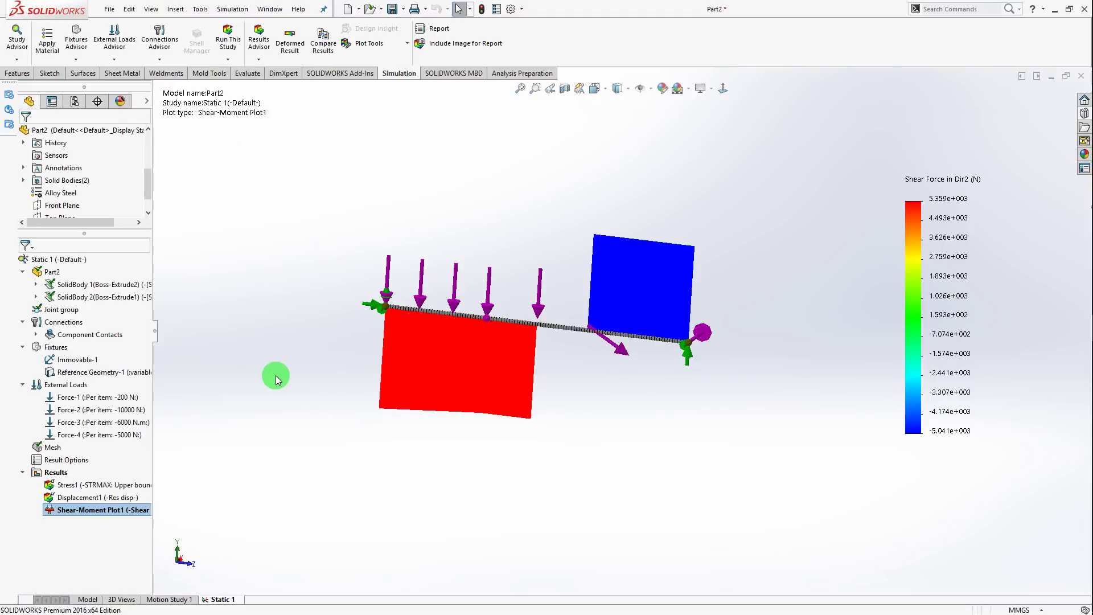
Enable min and max annotations on the shear force diagram
right_click(82, 512)
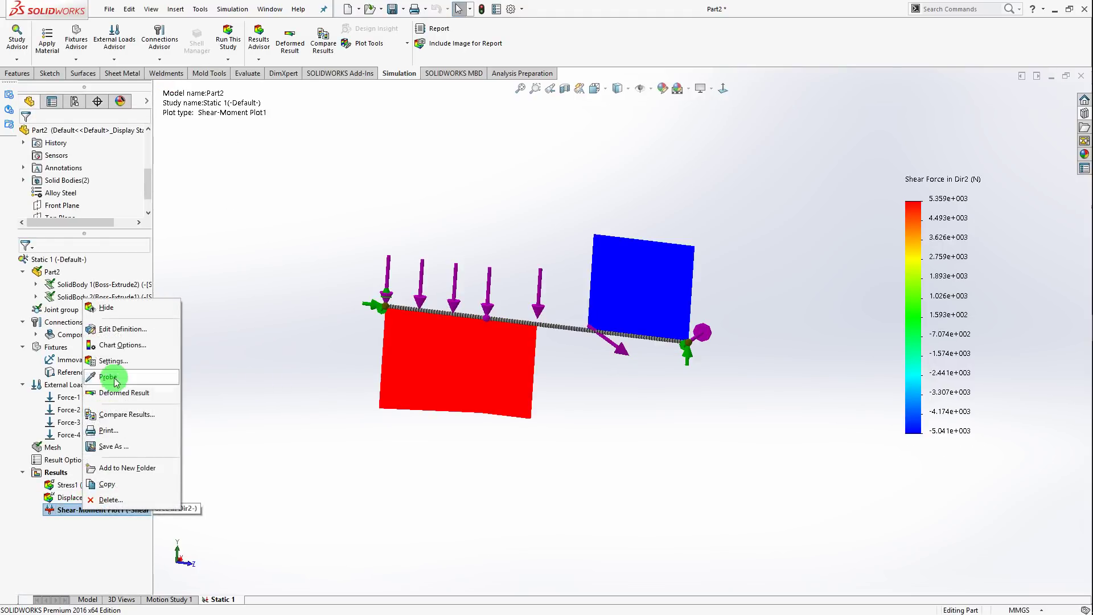
left_click(116, 345)
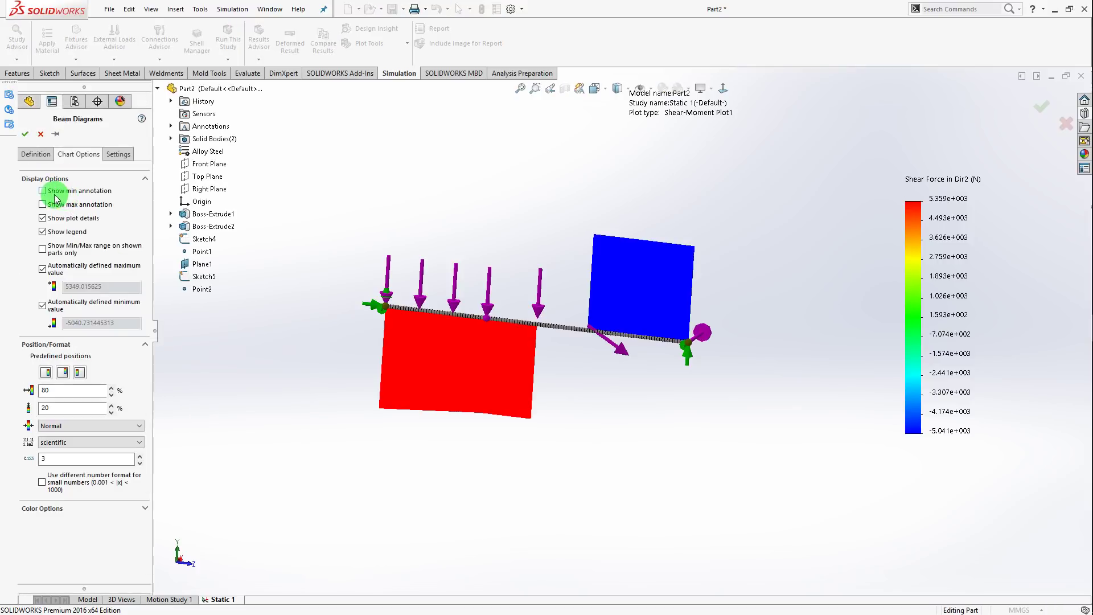
left_click(42, 191)
left_click(26, 135)
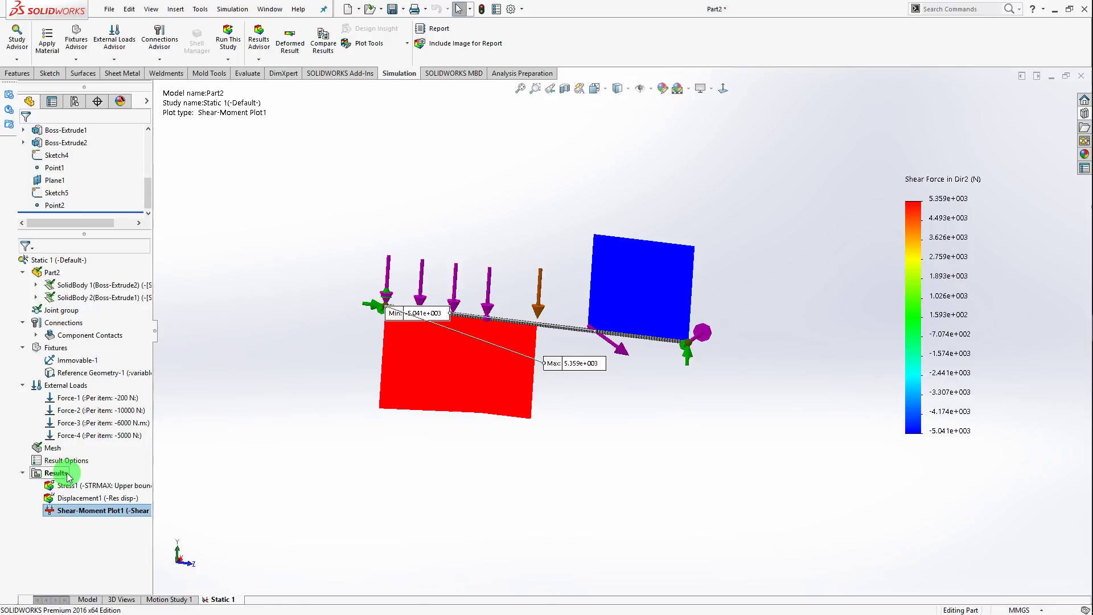
key("alt+Tab")
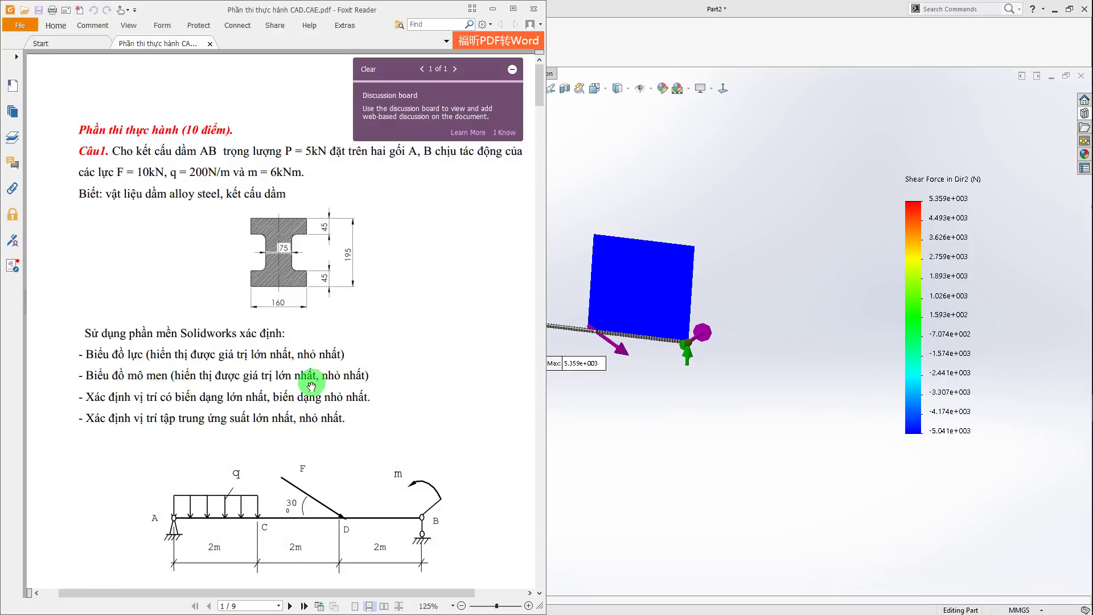
key("alt+Tab")
Define a second beam diagram showing Moment about Dir1
right_click(56, 473)
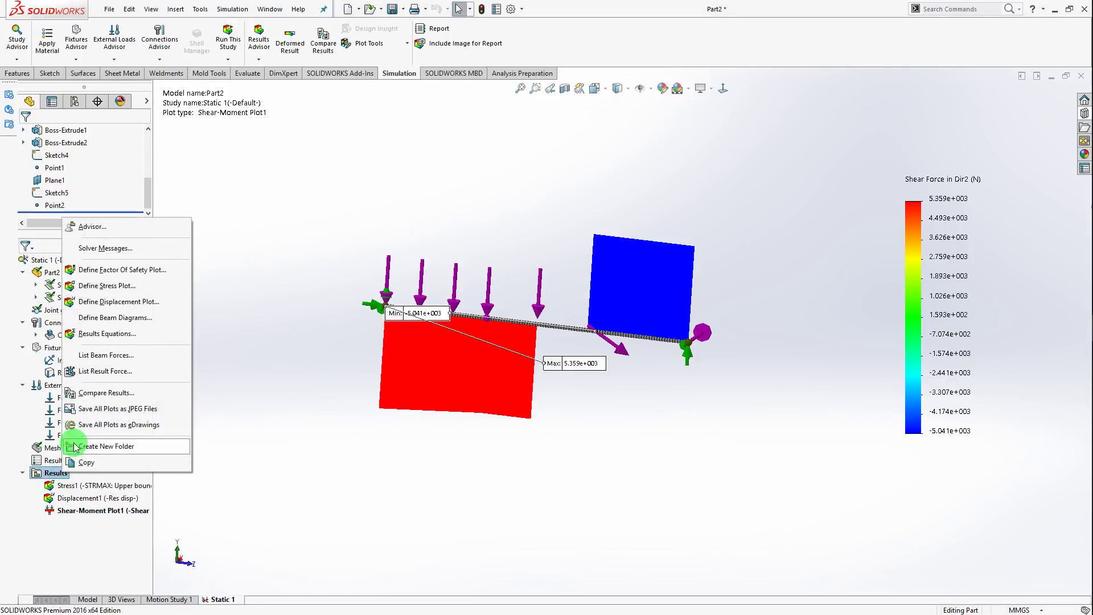
left_click(107, 318)
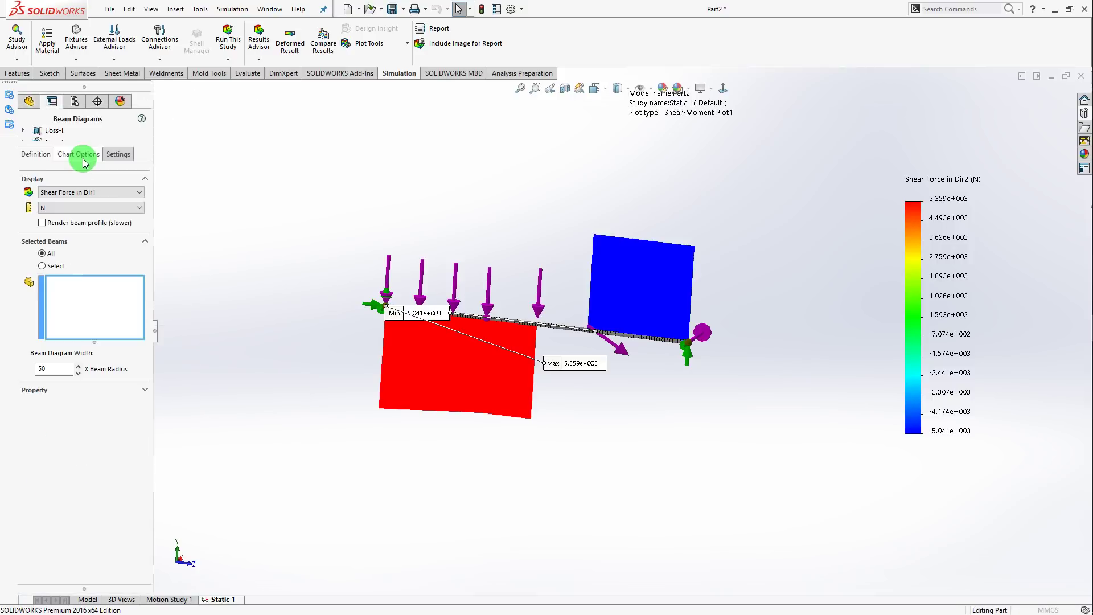
left_click(80, 194)
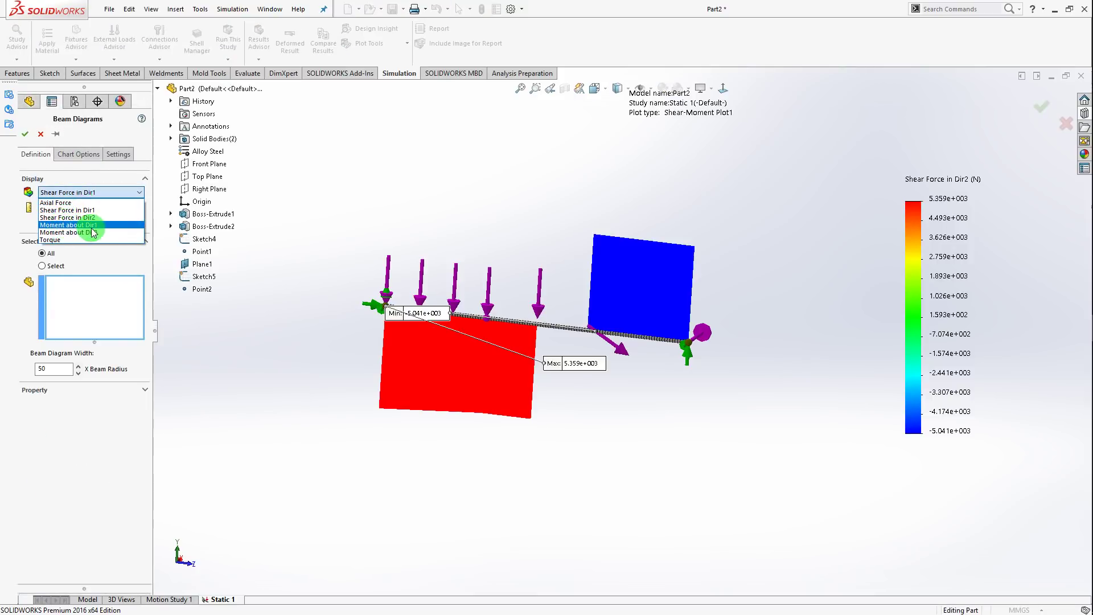
left_click(101, 229)
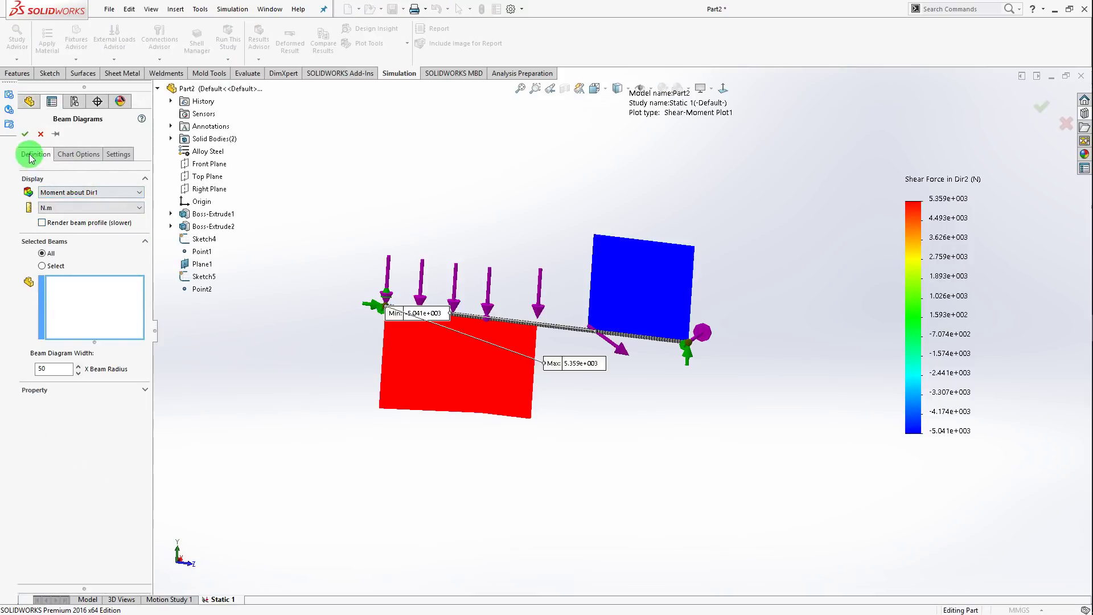
left_click(26, 137)
left_click(313, 319)
Enable min and max annotations on the Moment about Dir1 diagram
right_click(111, 522)
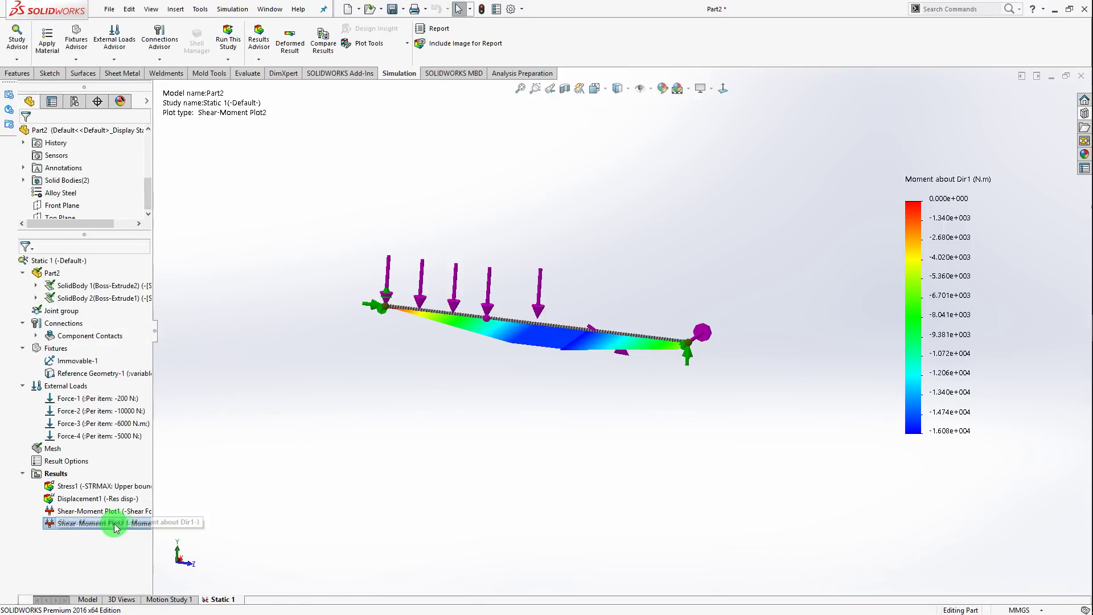
left_click(149, 356)
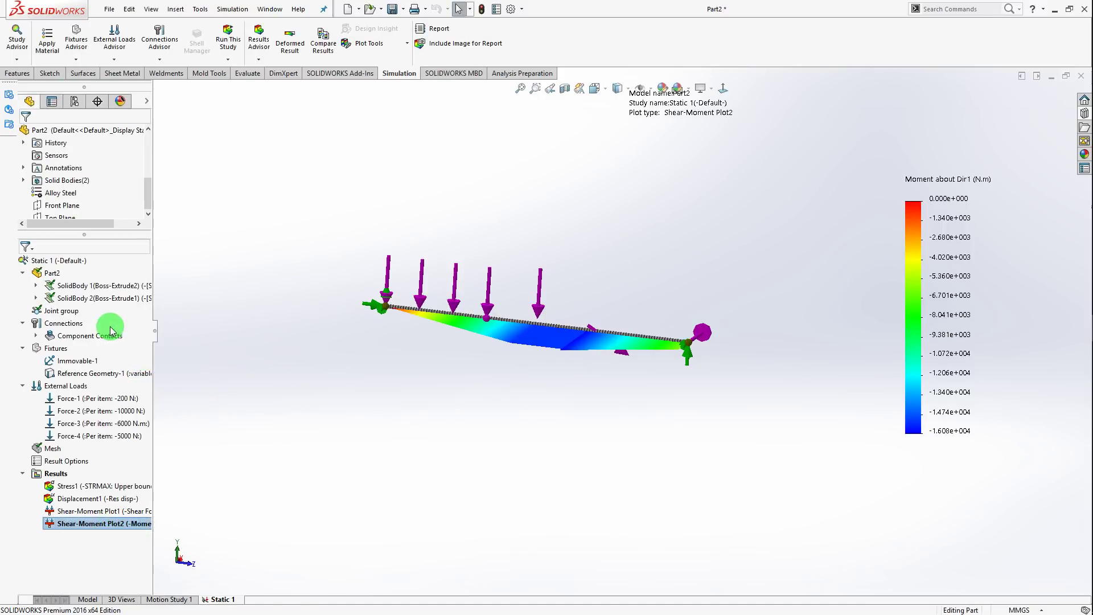
left_click(43, 191)
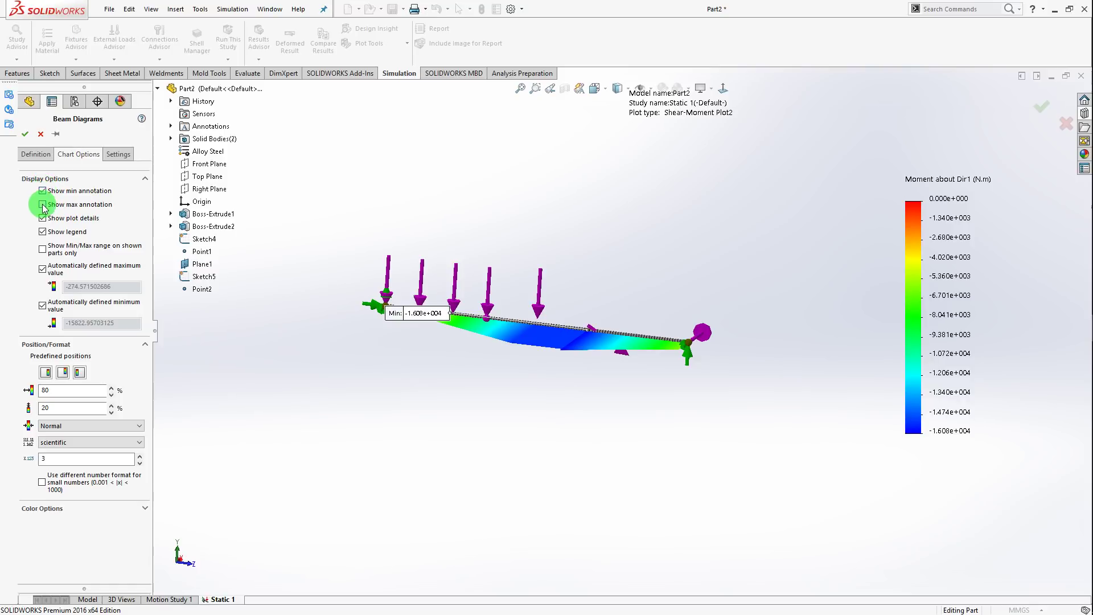
left_click(25, 134)
mouse_move(434, 203)
middle_mouse_down()
mouse_move(451, 517)
mouse_move(302, 501)
middle_mouse_up()
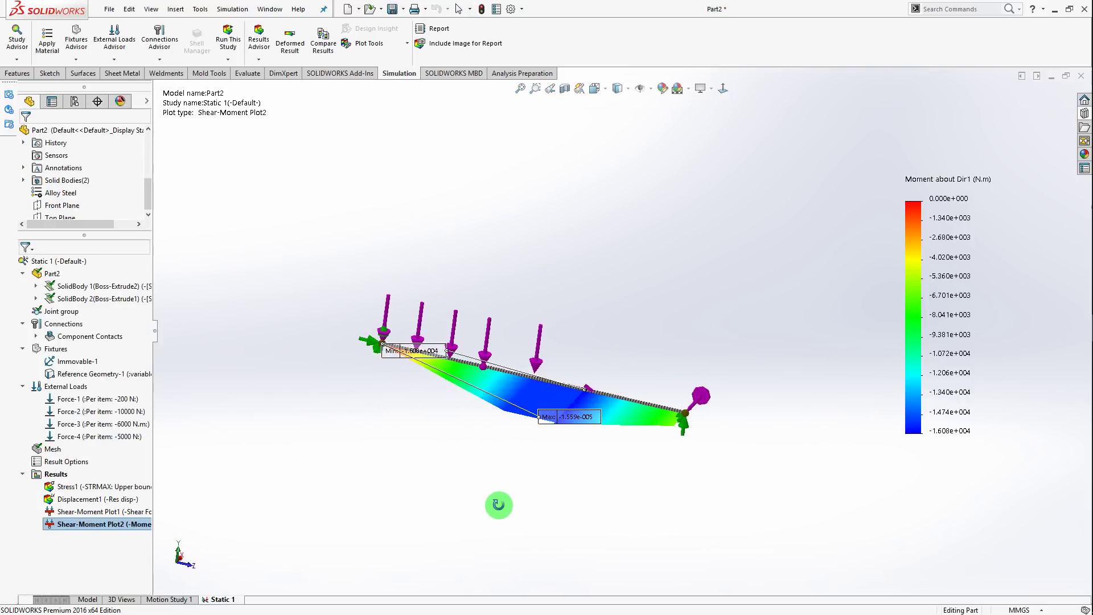
left_click(71, 502)
left_click(74, 522)
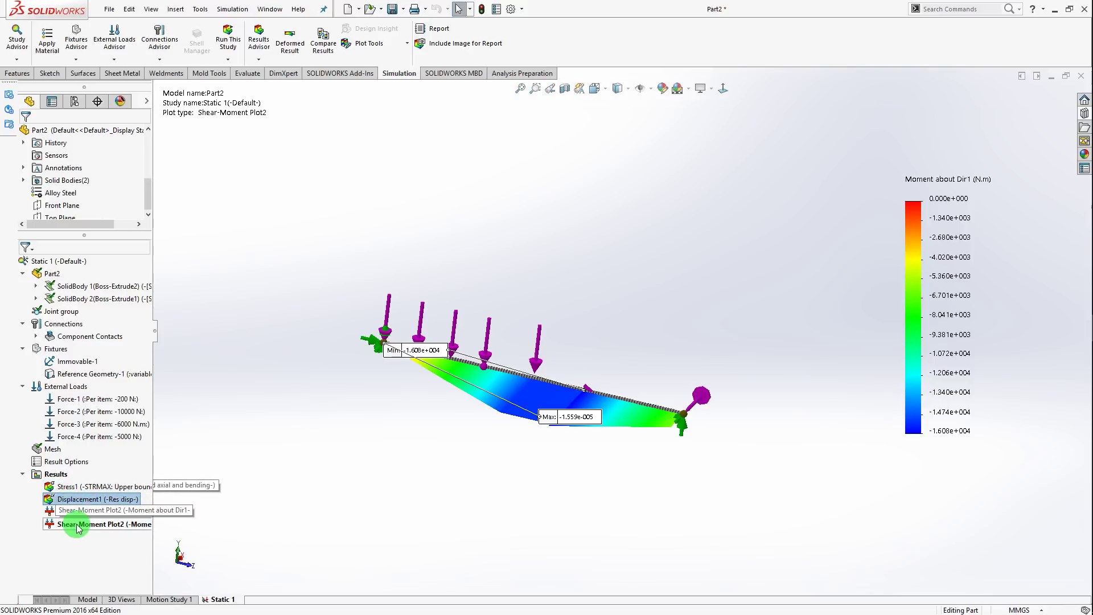
middle_click_drag(387, 451, 357, 454)
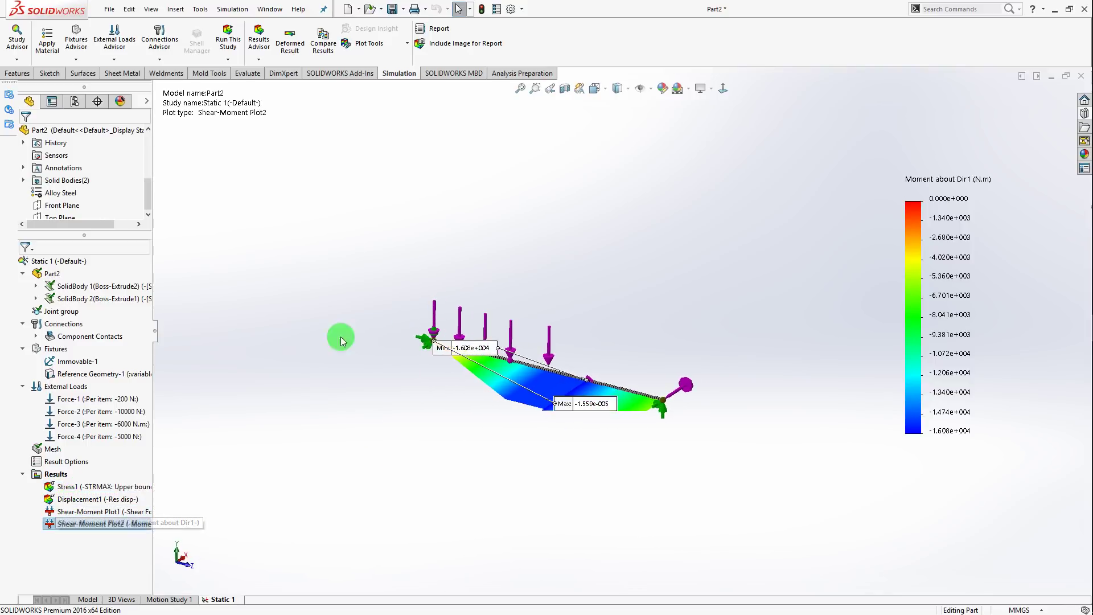
left_click(322, 52)
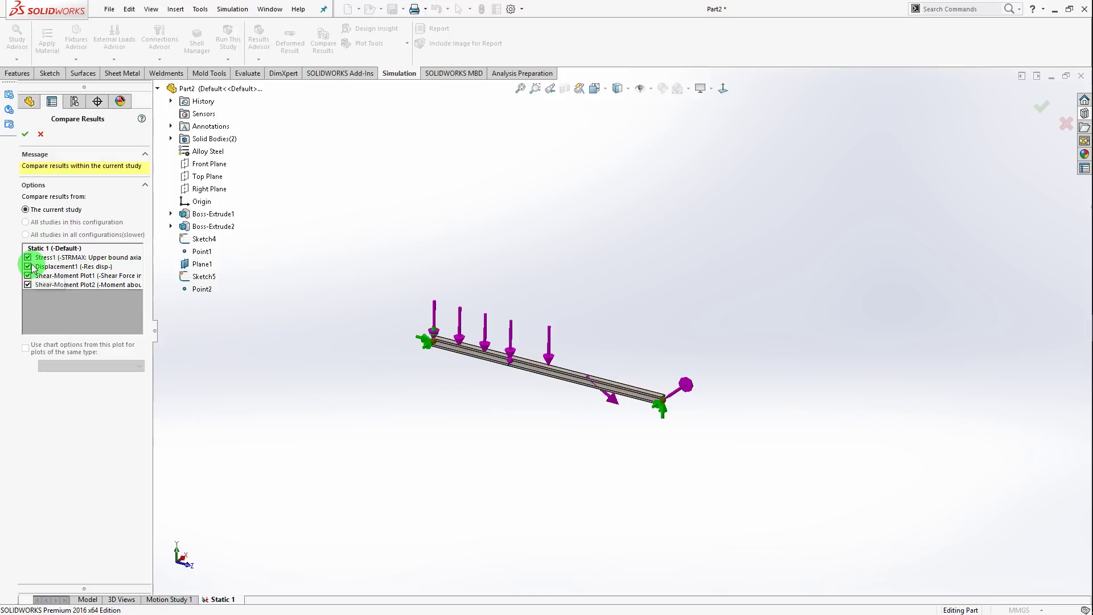
left_click(28, 278)
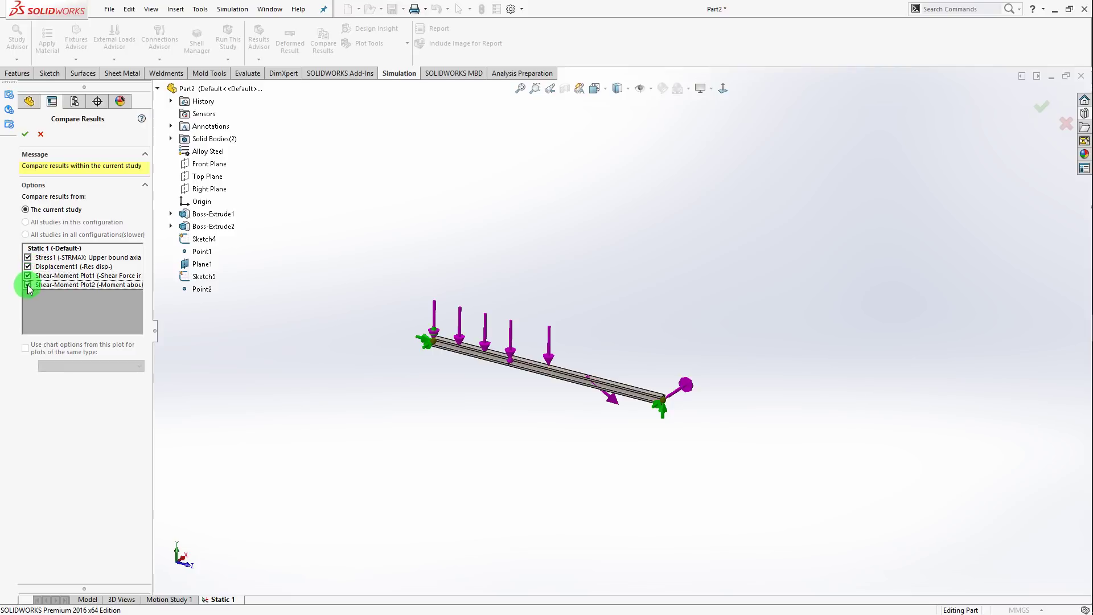
middle_click_drag(490, 414, 519, 410)
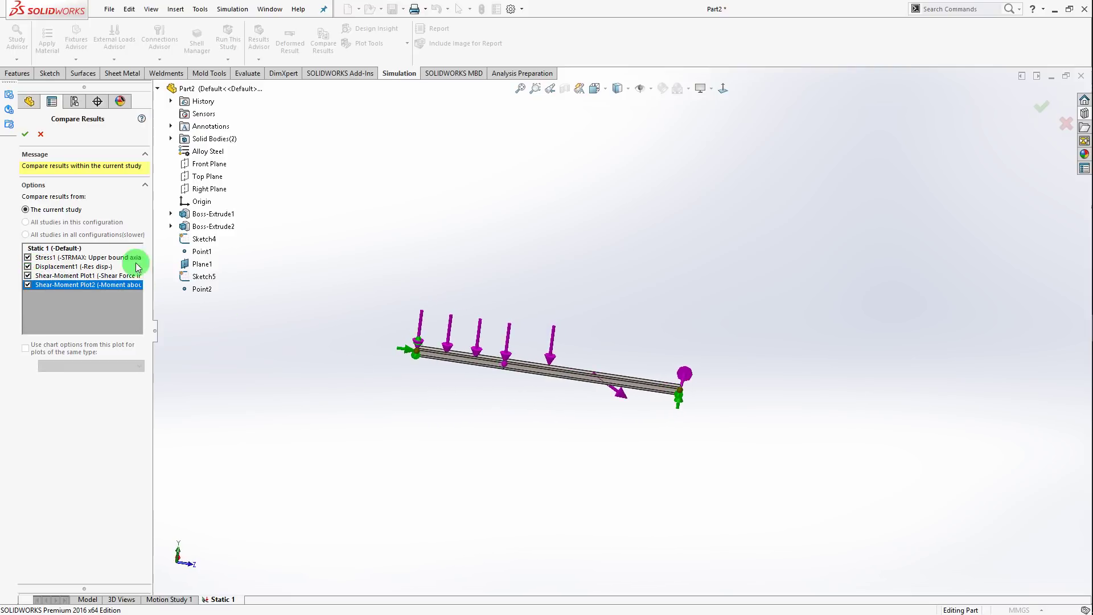
left_click(25, 136)
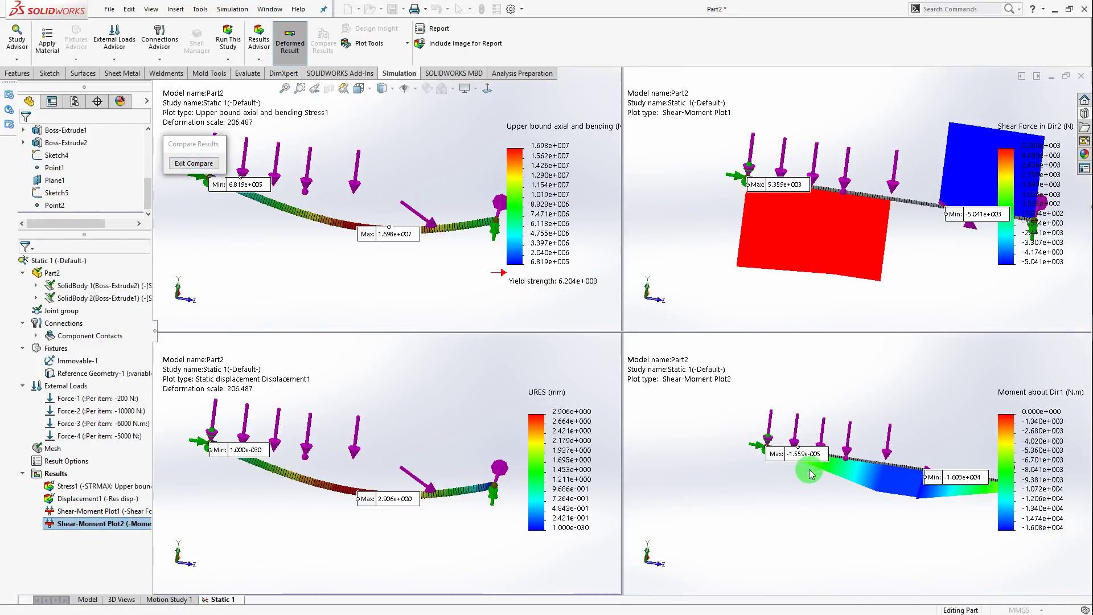
left_click(412, 442)
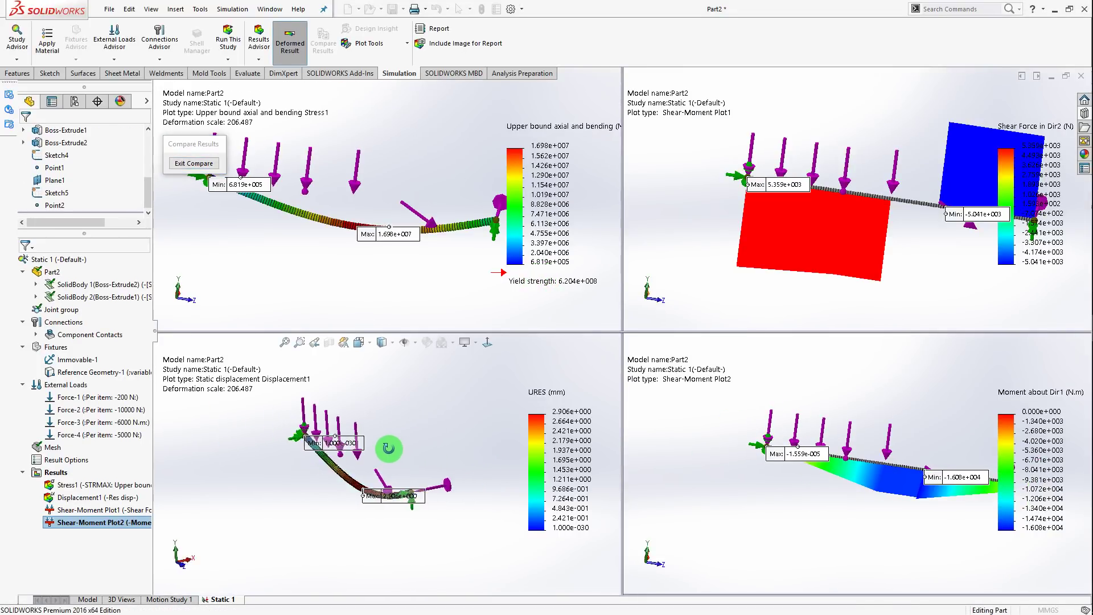
middle_click_drag(413, 441, 425, 456)
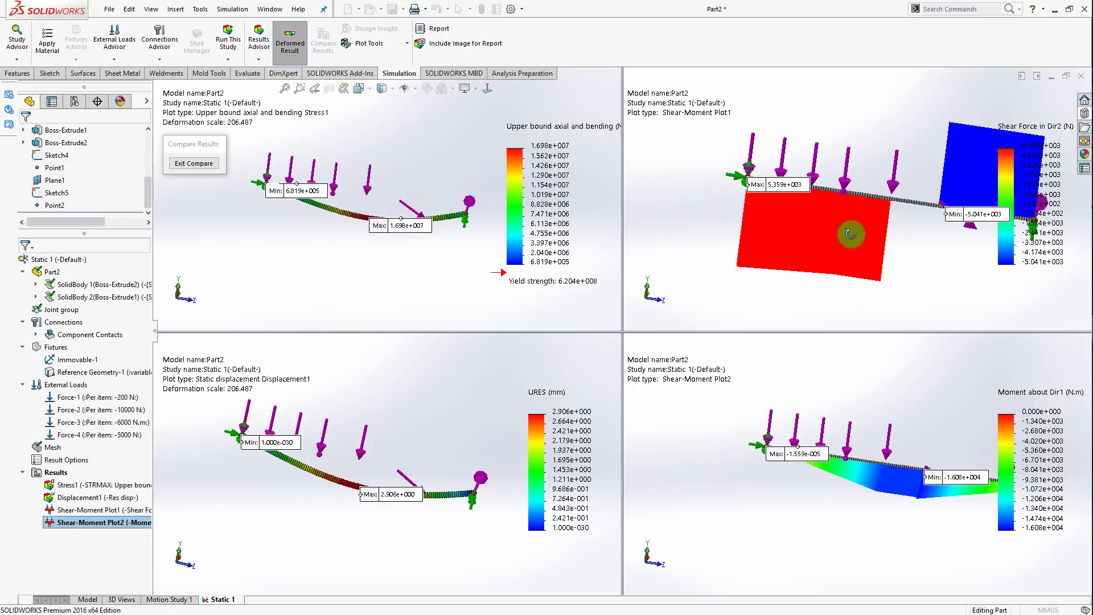
middle_click_drag(847, 232, 842, 239)
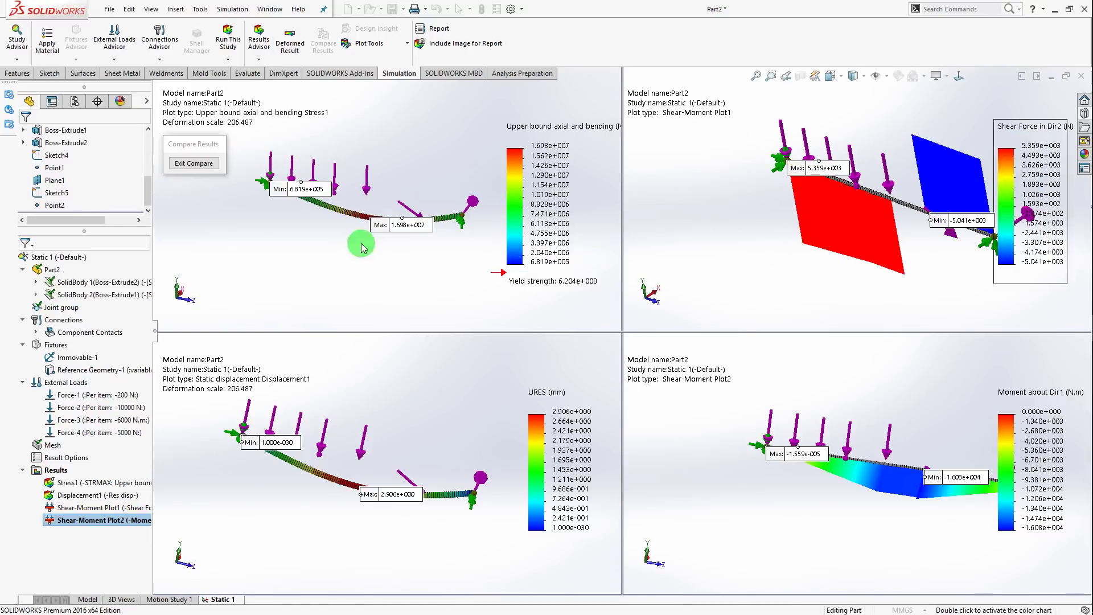
left_click(194, 164)
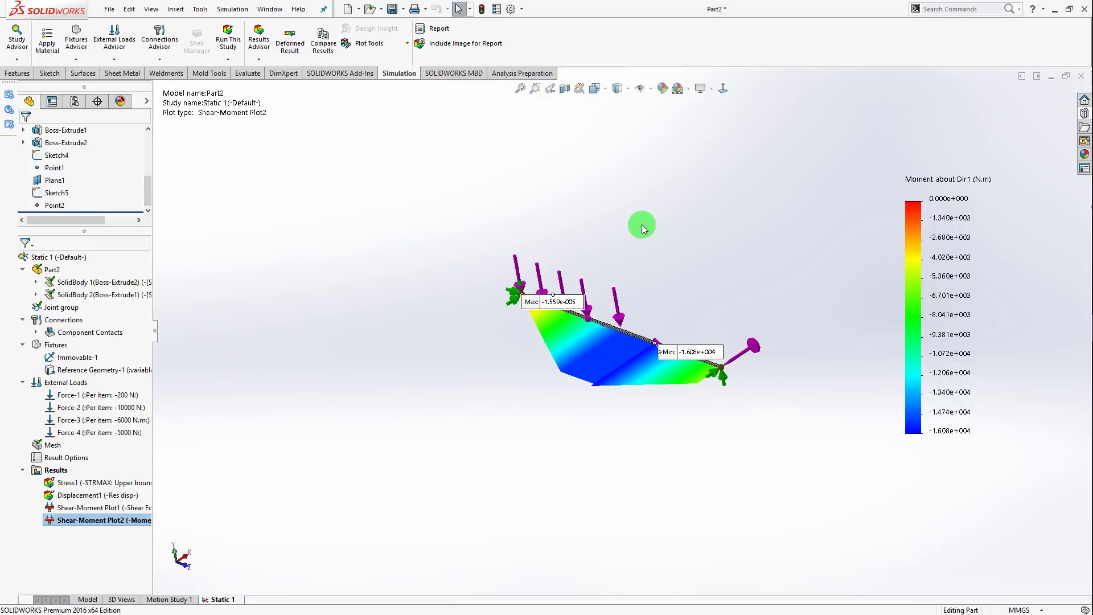
Enable the Designer and Company report header fields and publish the study report
mouse_move(625, 361)
middle_mouse_down()
mouse_move(665, 348)
mouse_move(654, 317)
mouse_move(757, 371)
mouse_move(683, 278)
middle_mouse_up()
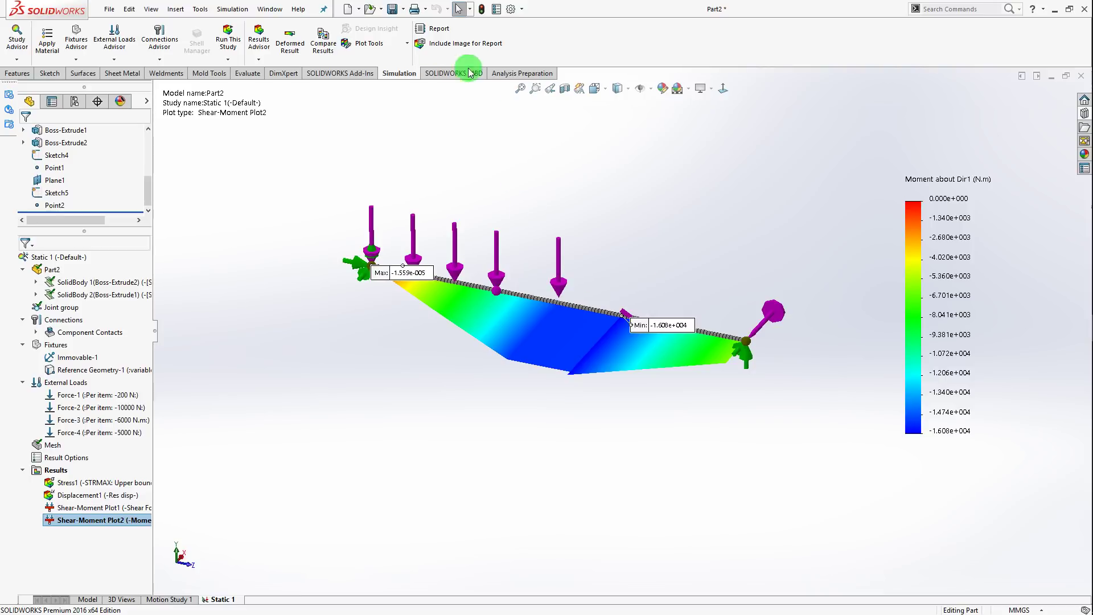
left_click(439, 32)
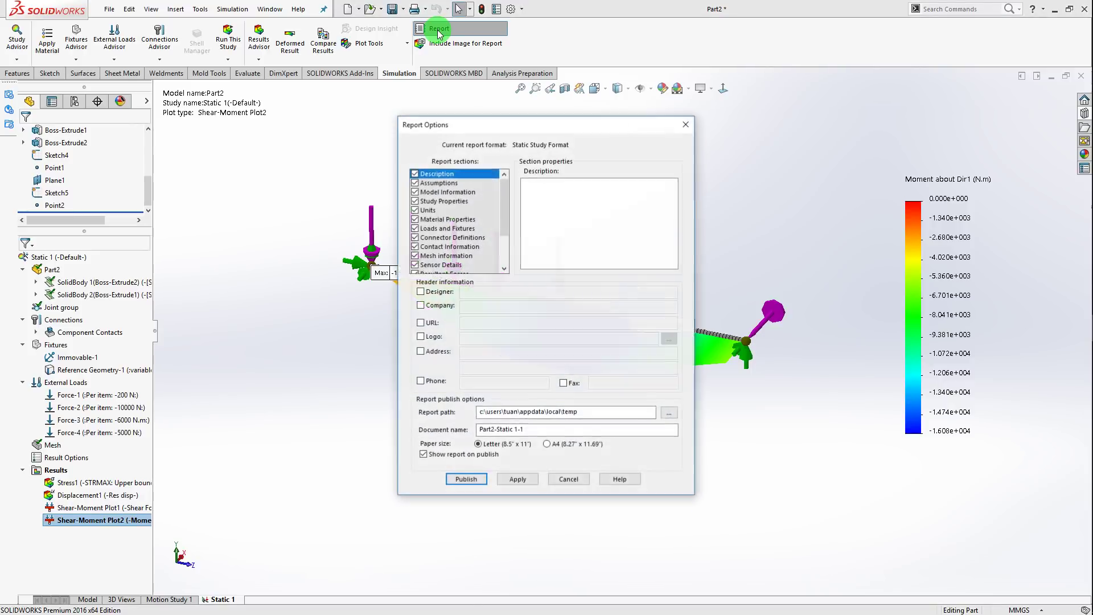
left_click(421, 292)
type("abc")
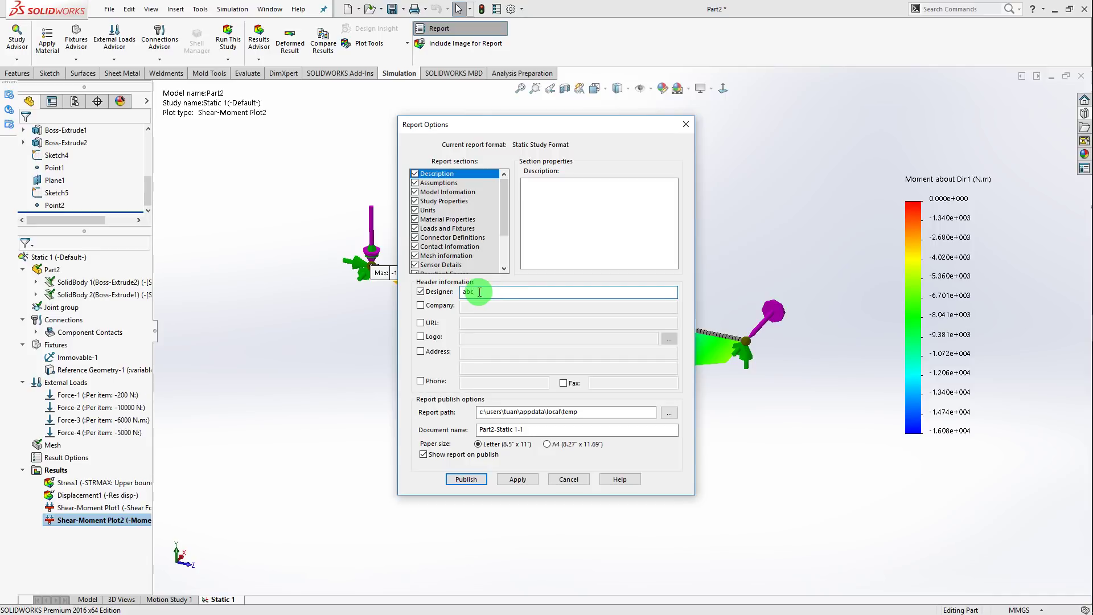
left_click(421, 305)
type("qwerty")
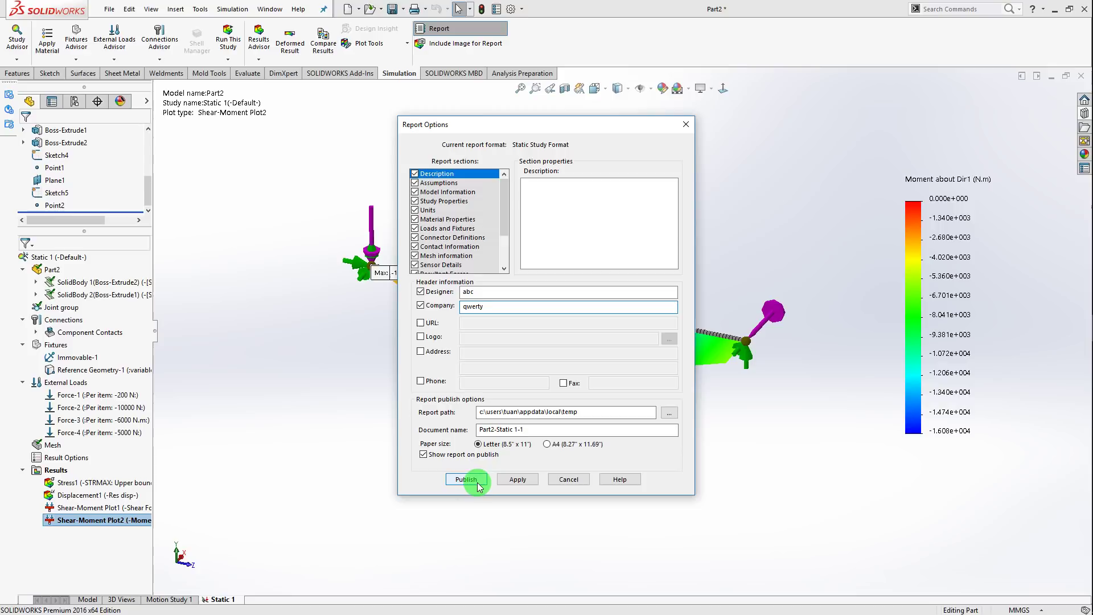
left_click(473, 480)
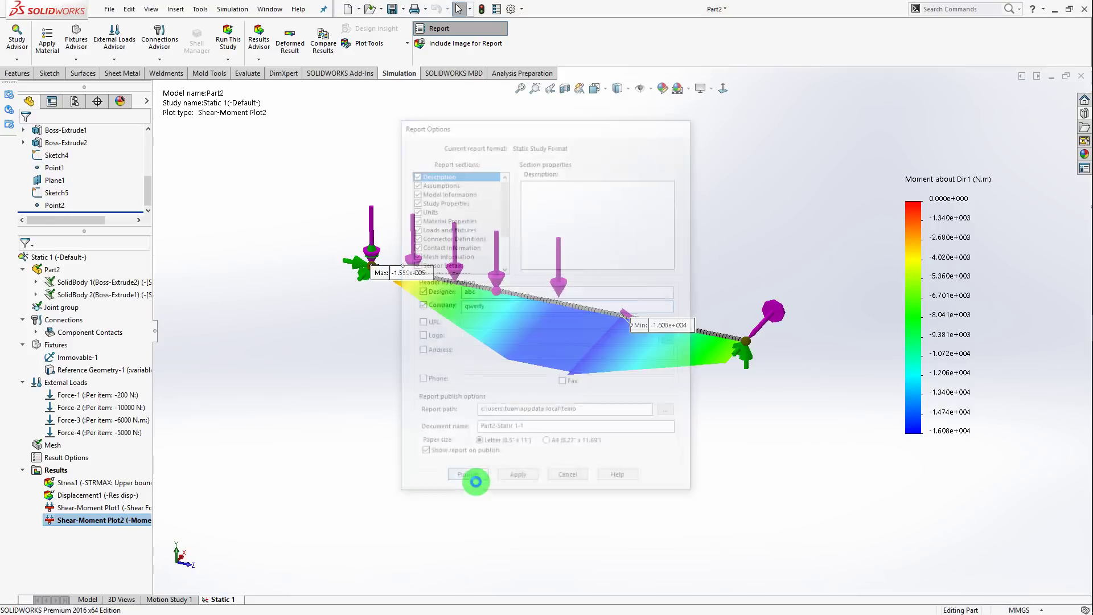
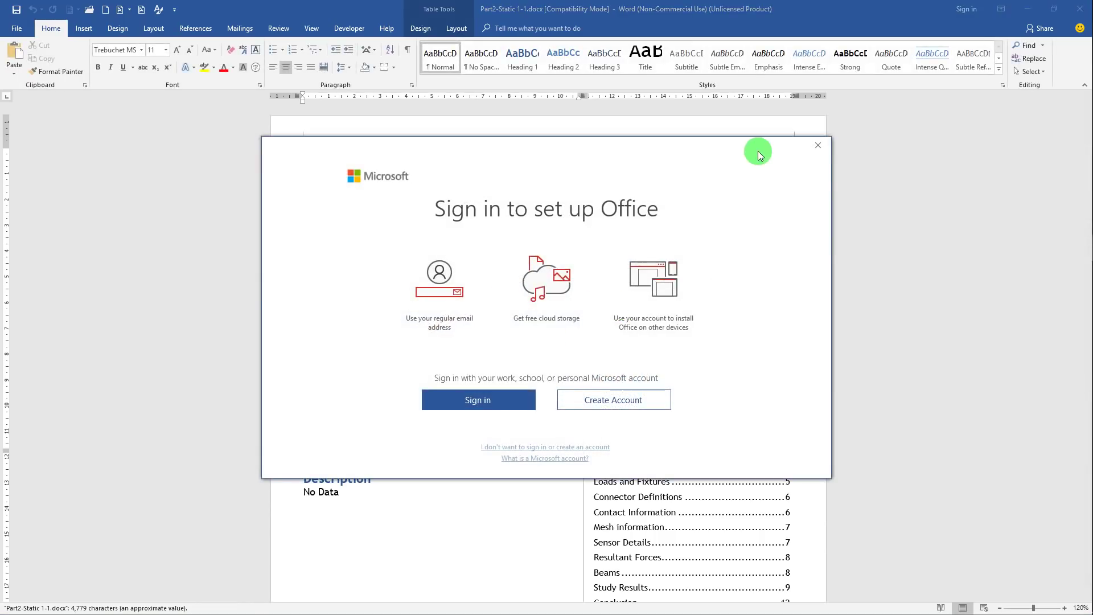
Dismiss the sign-in prompt, read the Part2-Static 1 report to its Conclusion, then close Word
left_click(823, 149)
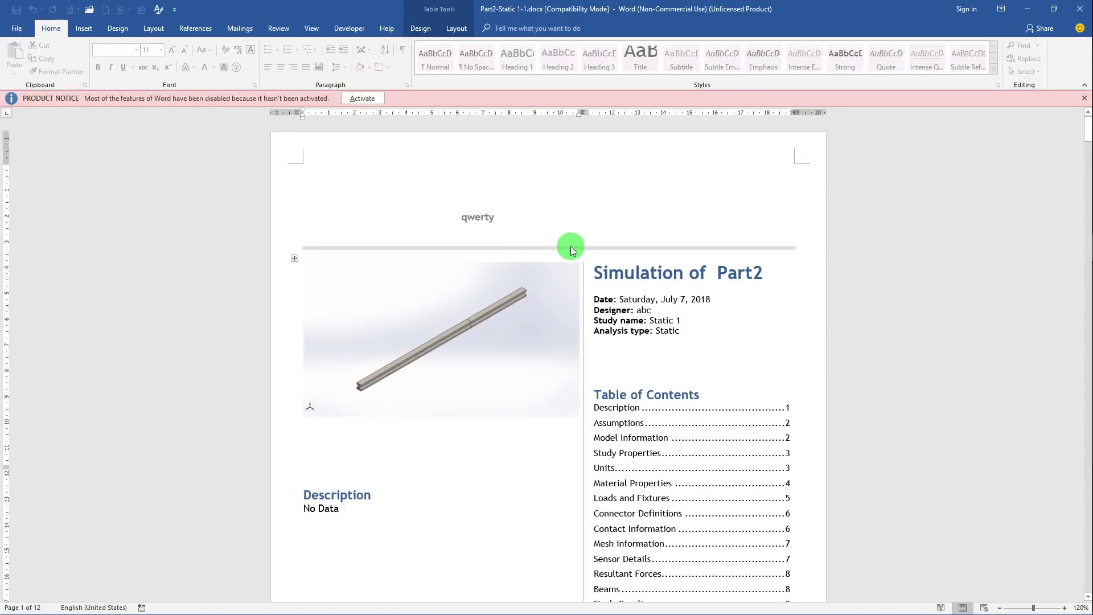
scroll(588, 256, "down", 2)
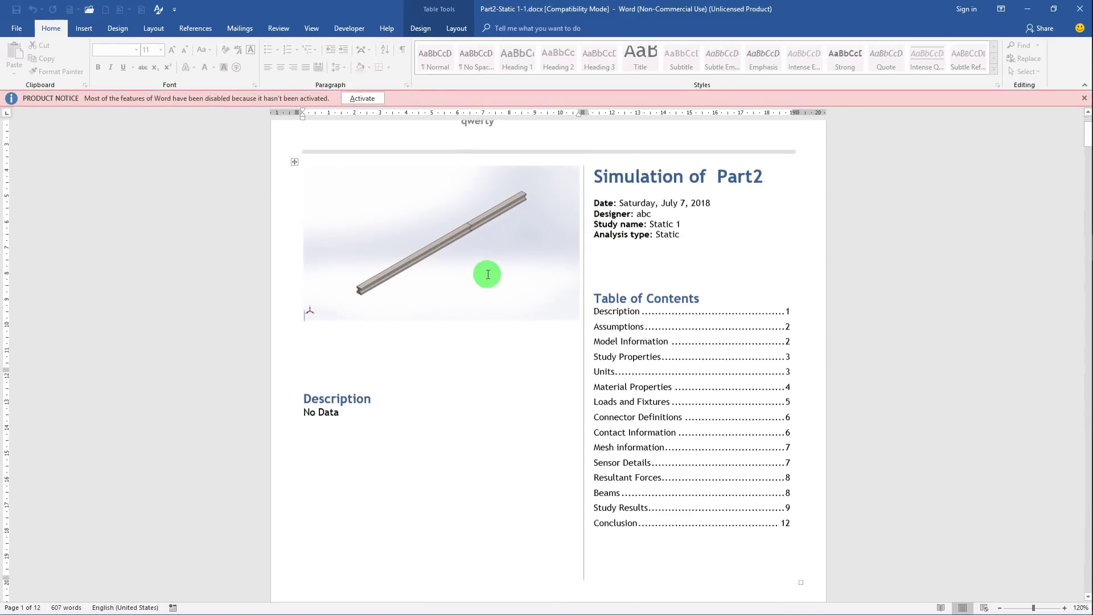
scroll(488, 276, "down", 1)
scroll(577, 291, "down", 3)
scroll(574, 279, "up", 4)
scroll(571, 272, "down", 6)
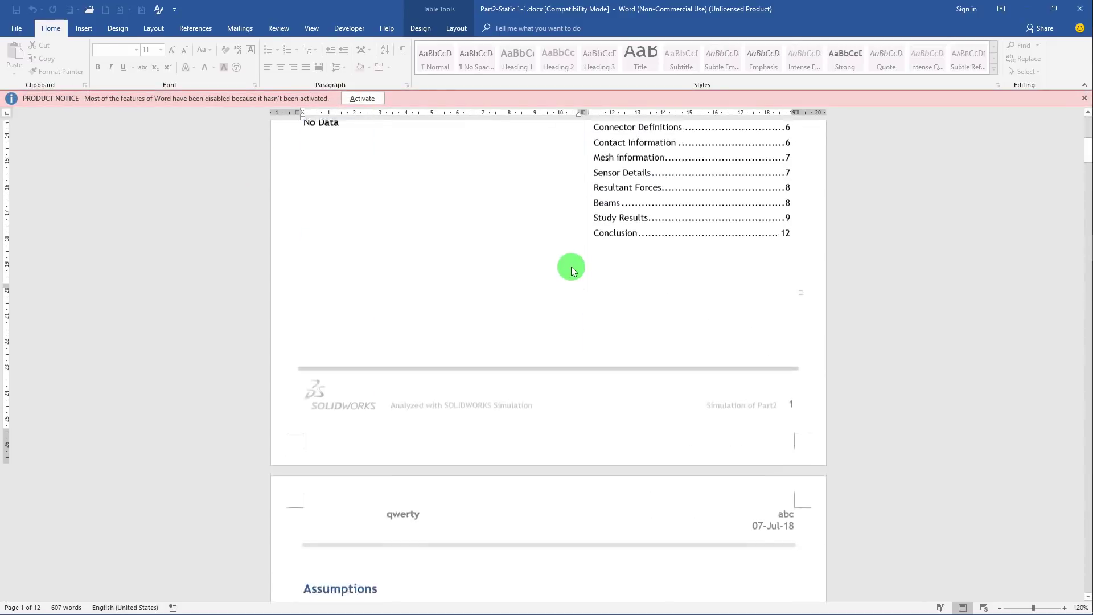
scroll(571, 268, "down", 8)
scroll(572, 267, "down", 3)
scroll(571, 265, "down", 4)
scroll(570, 267, "down", 5)
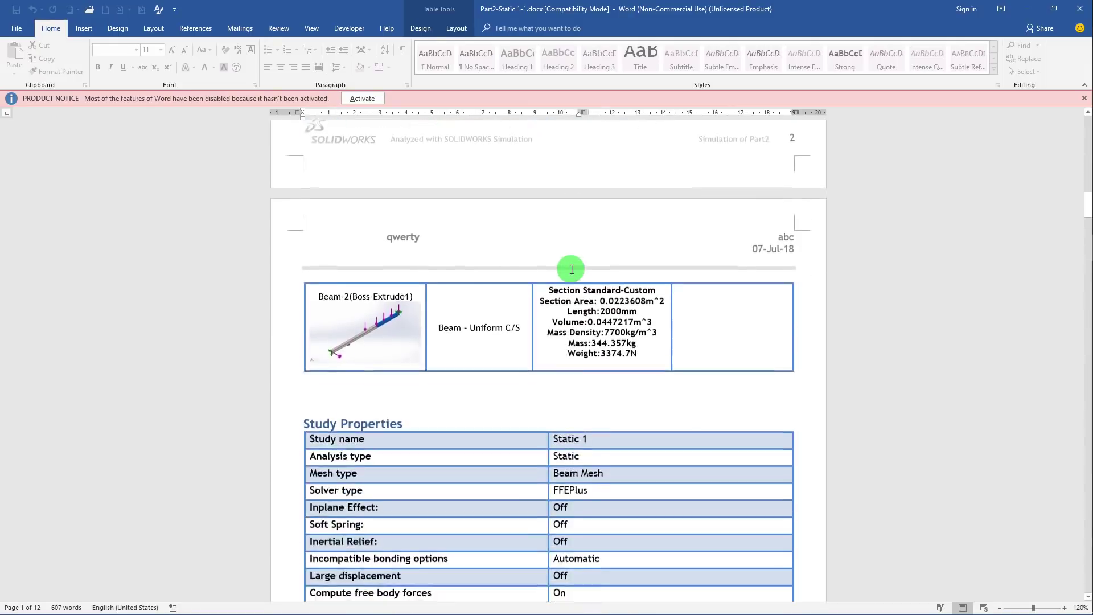
scroll(570, 269, "down", 10)
scroll(572, 270, "down", 5)
scroll(571, 270, "down", 8)
scroll(569, 270, "down", 4)
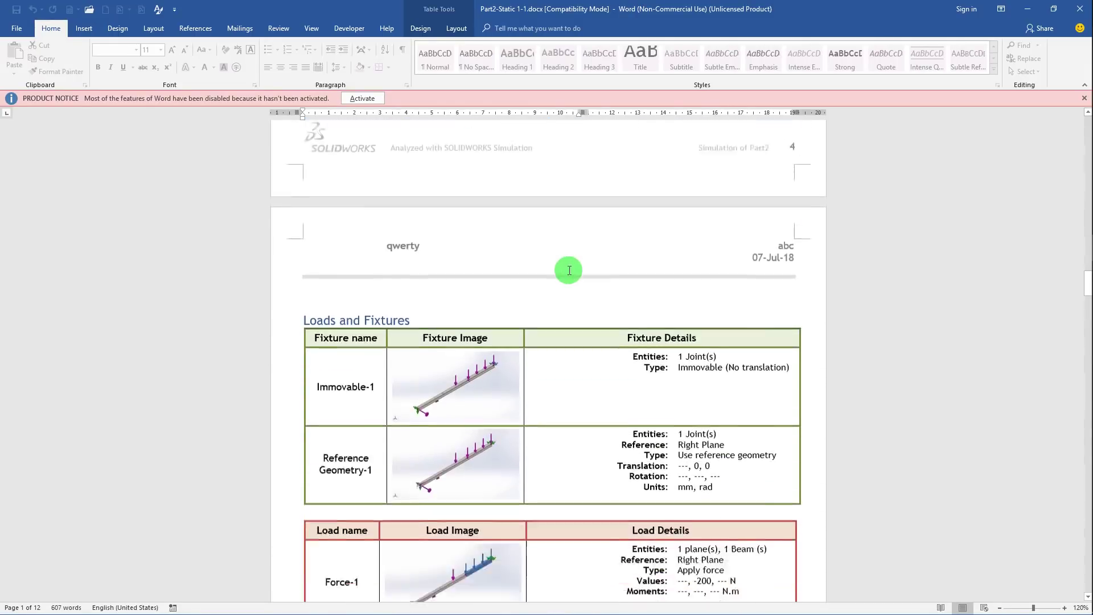
scroll(568, 270, "down", 7)
scroll(568, 270, "down", 5)
scroll(569, 270, "down", 8)
scroll(569, 270, "down", 10)
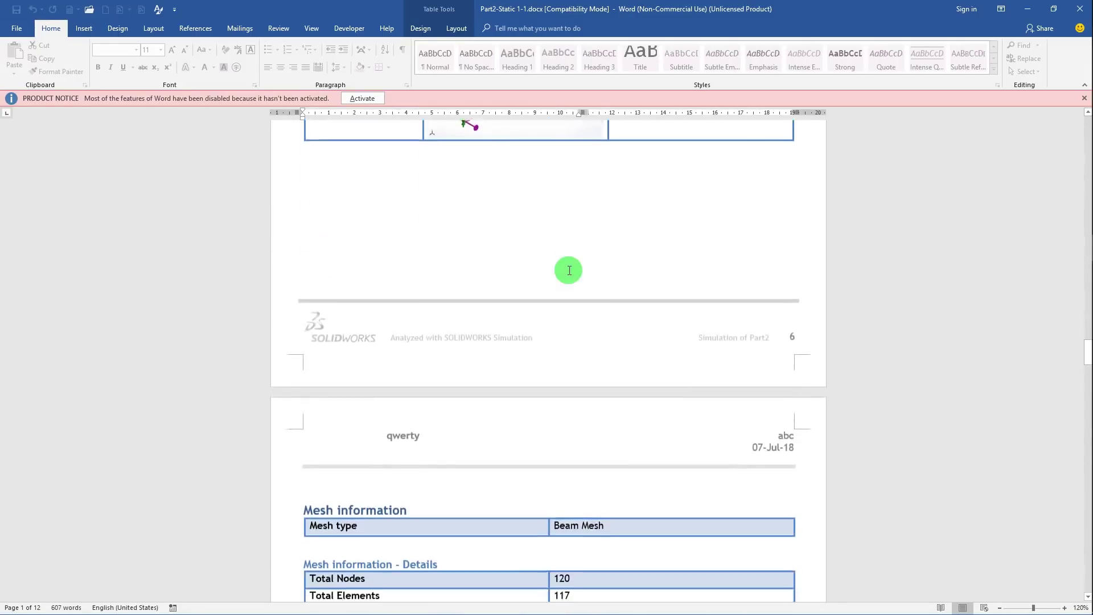
scroll(570, 270, "down", 7)
scroll(569, 270, "down", 8)
scroll(569, 270, "down", 10)
scroll(568, 270, "down", 9)
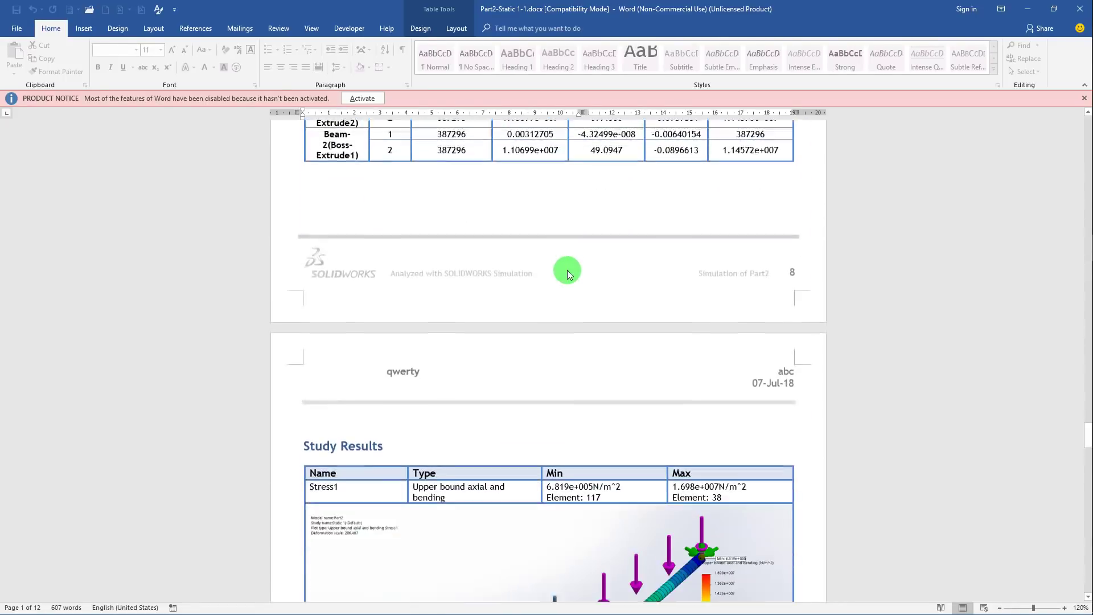
scroll(568, 271, "down", 8)
scroll(567, 271, "down", 8)
scroll(566, 271, "down", 8)
scroll(564, 273, "down", 8)
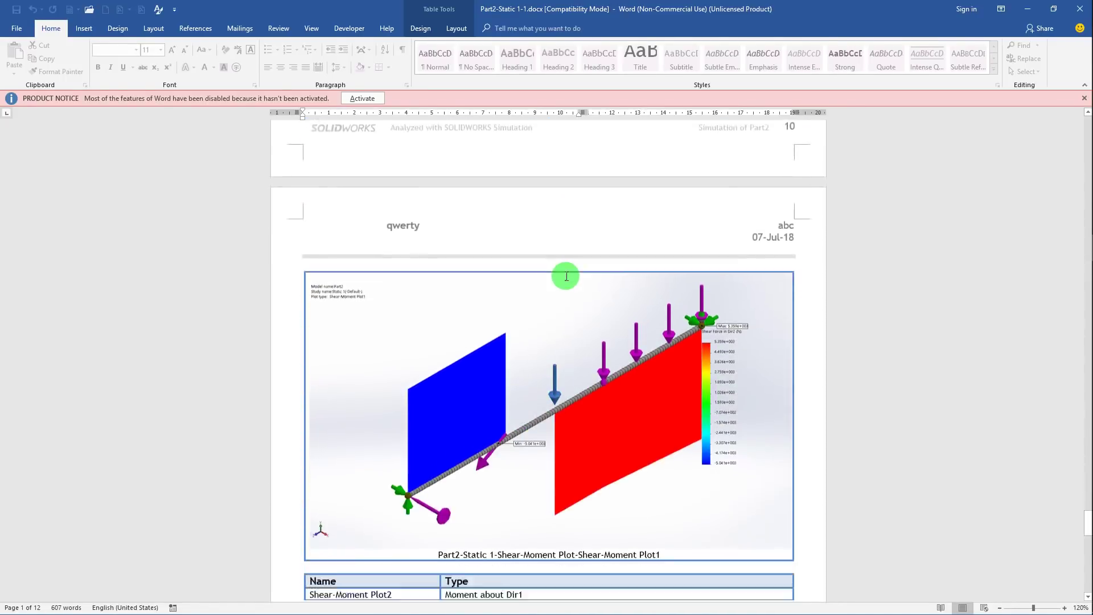
scroll(566, 278, "down", 8)
scroll(565, 278, "down", 8)
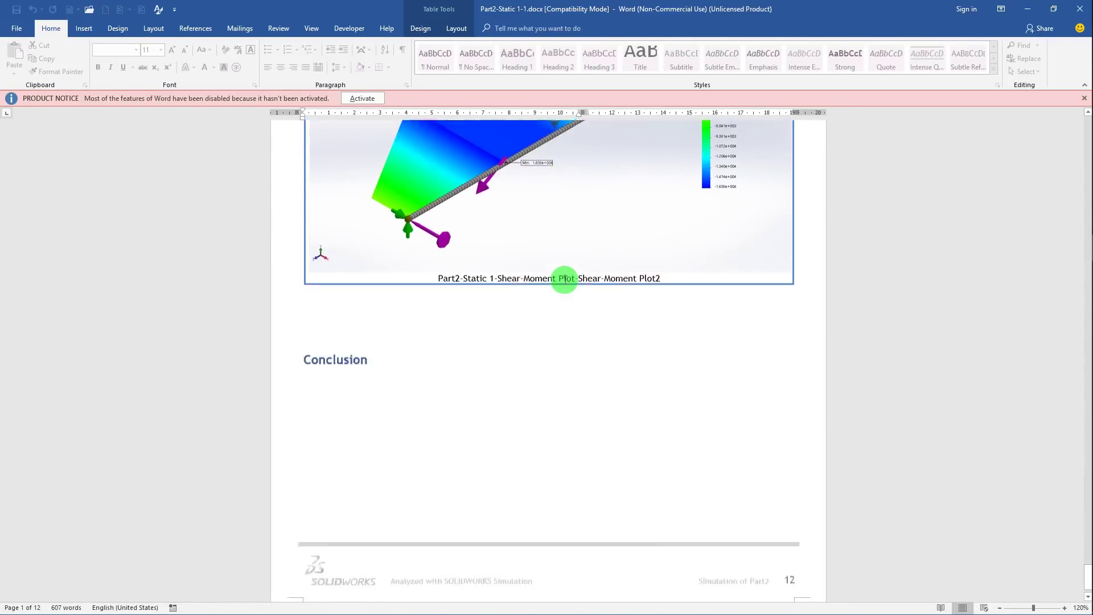
left_click(1080, 9)
Bring the exercise PDF beside SOLIDWORKS and scroll to the page 3 beam problem
scroll(464, 199, "up", 3)
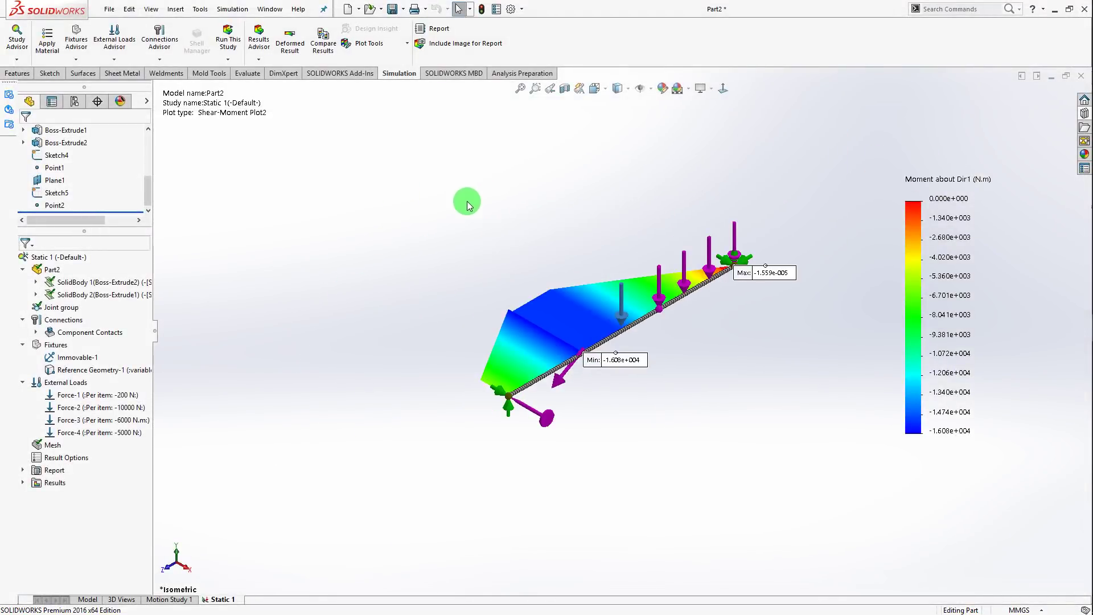
key("alt+Tab")
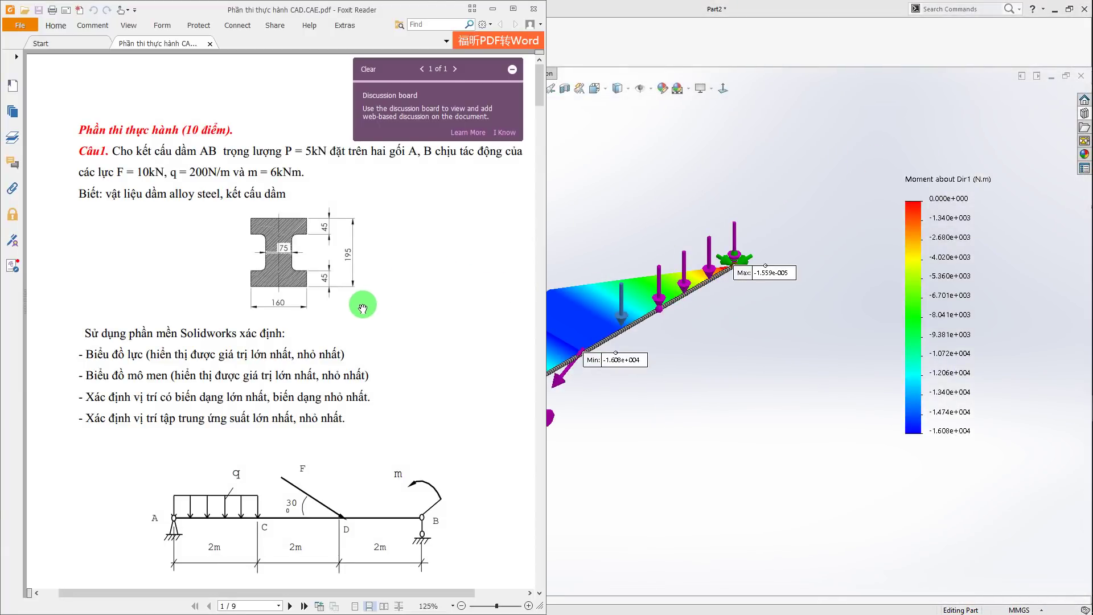
middle_click(388, 291)
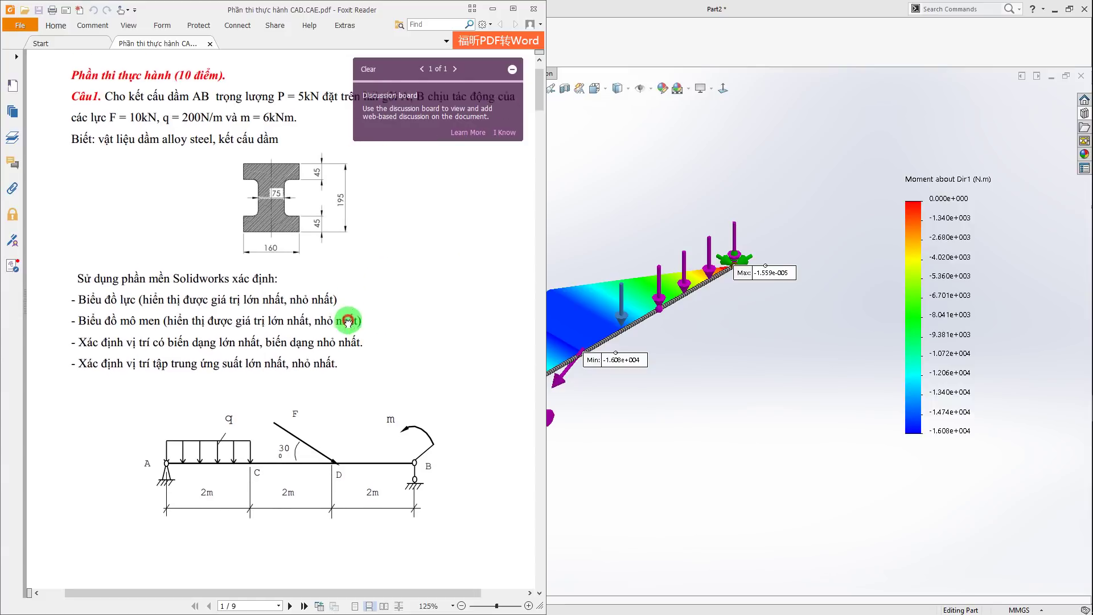
middle_click(360, 338)
scroll(307, 333, "down", 1)
scroll(263, 326, "down", 2)
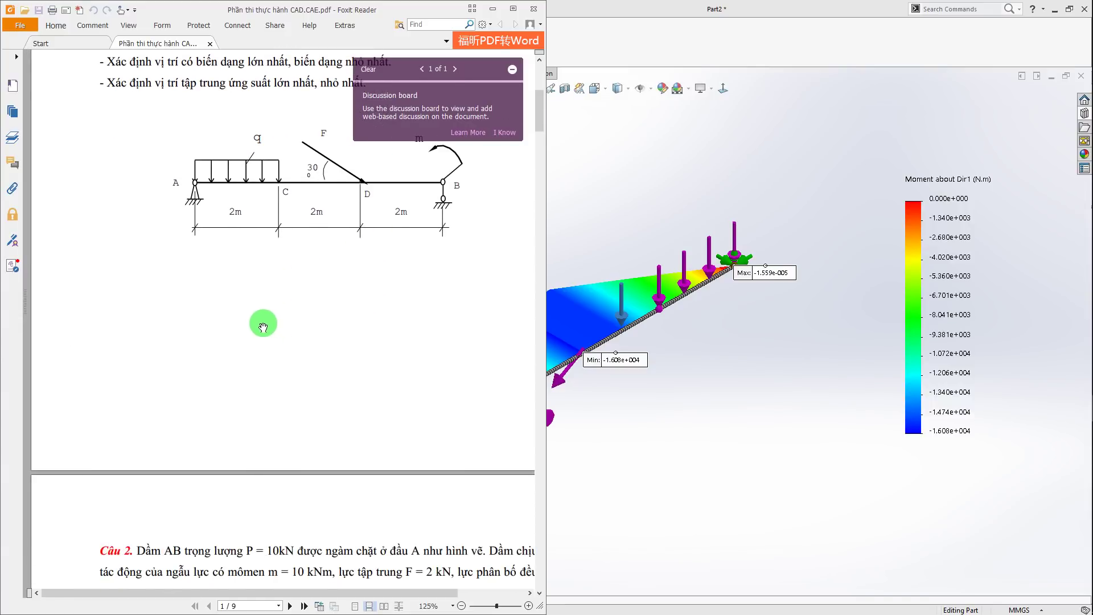
scroll(259, 316, "down", 5)
scroll(253, 313, "down", 3)
scroll(251, 316, "down", 4)
scroll(250, 317, "down", 1)
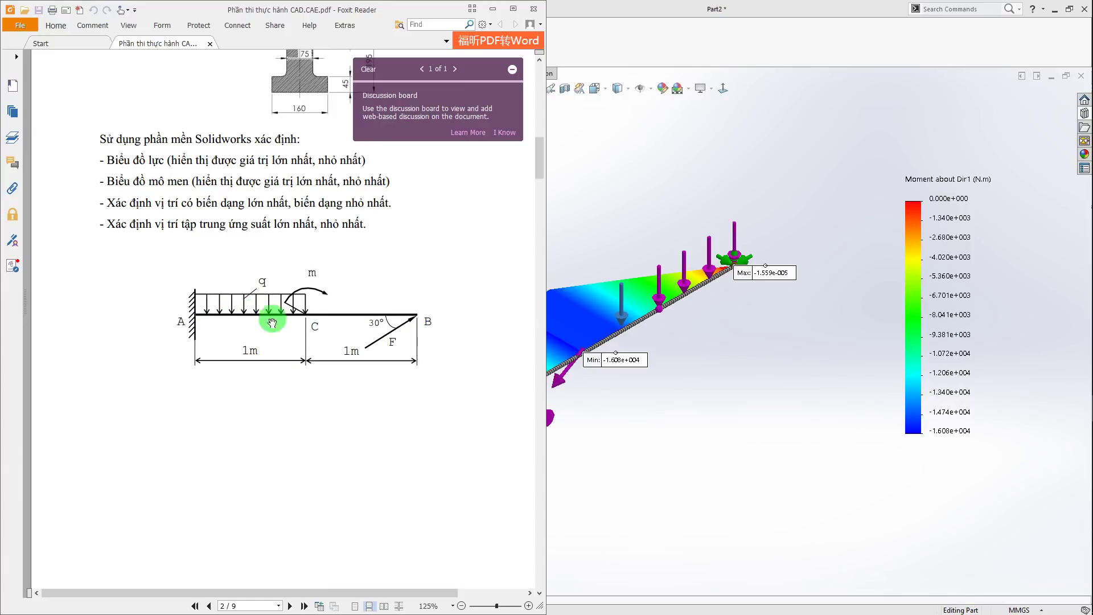
scroll(399, 342, "down", 6)
scroll(342, 335, "down", 6)
scroll(341, 331, "down", 5)
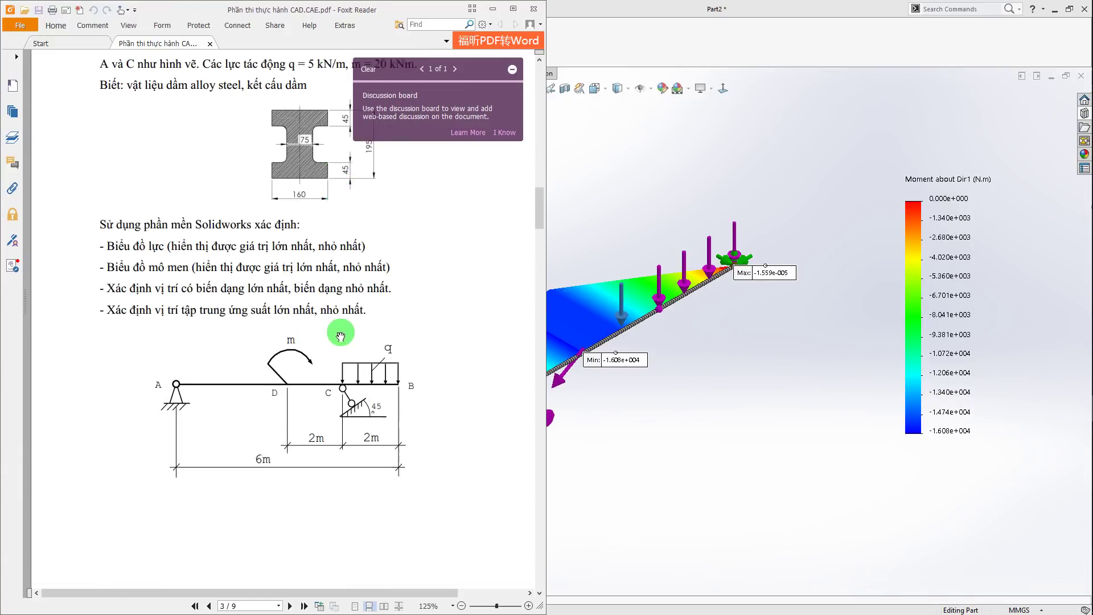
scroll(353, 371, "down", 1)
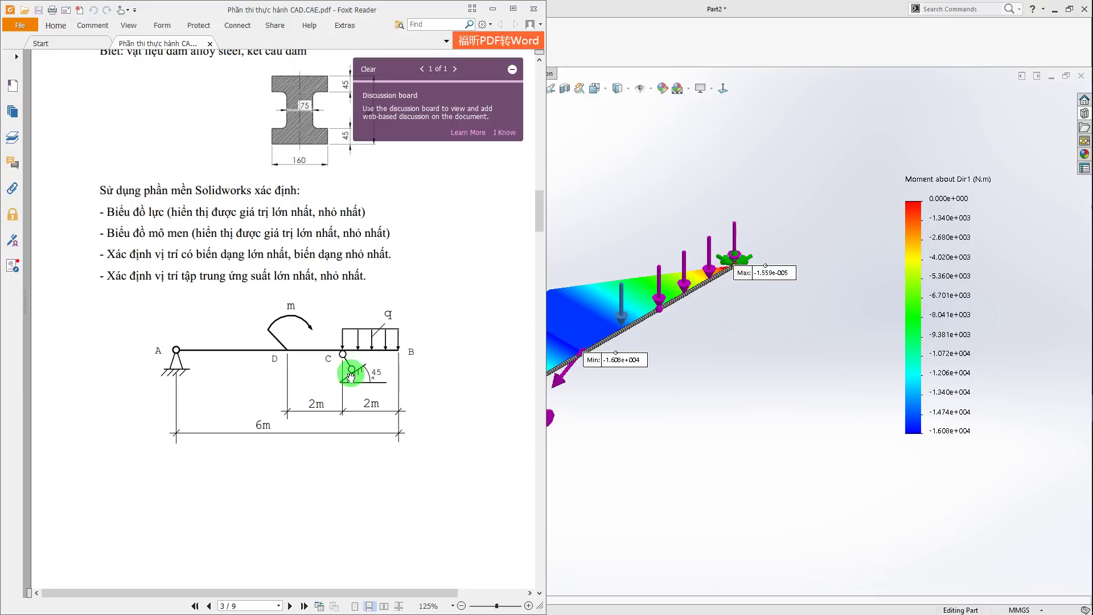
Back in SOLIDWORKS, create a new part and start a sketch on the Front Plane
left_click(775, 328)
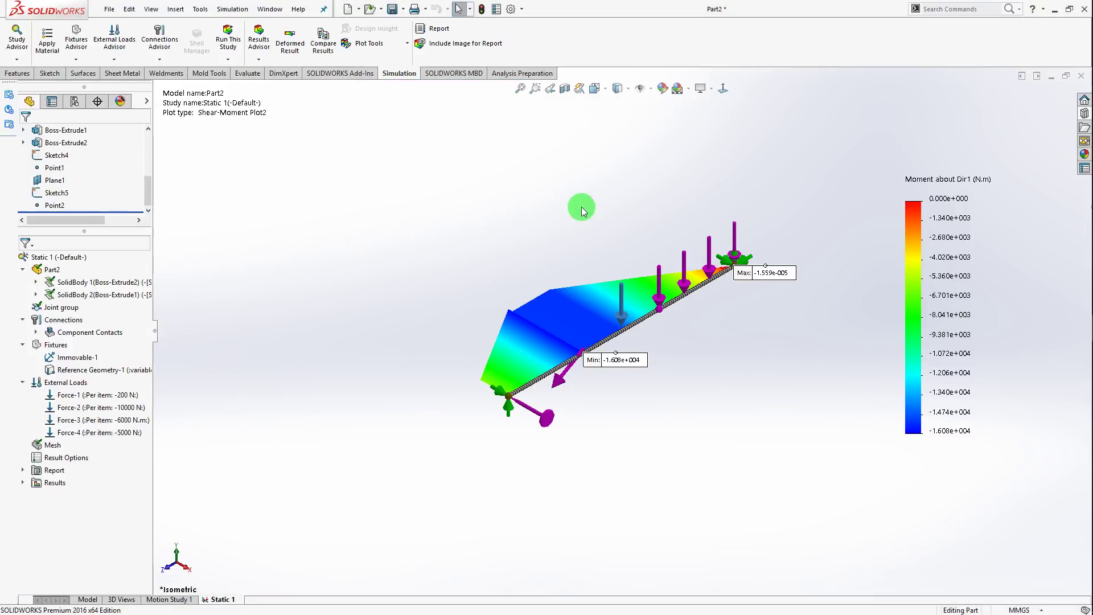
scroll(580, 205, "up", 2)
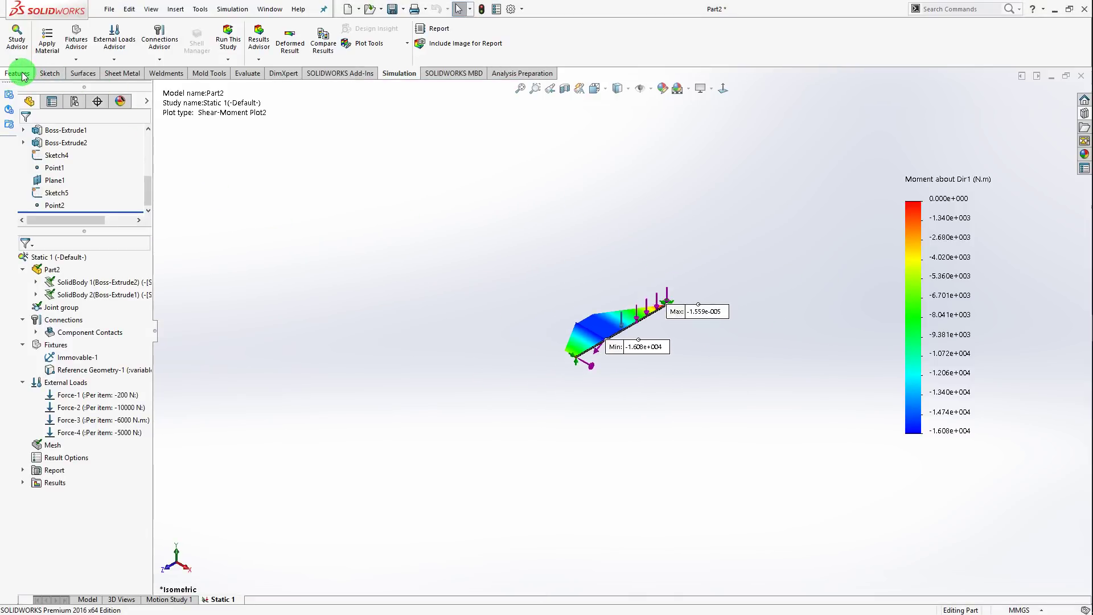
left_click(347, 9)
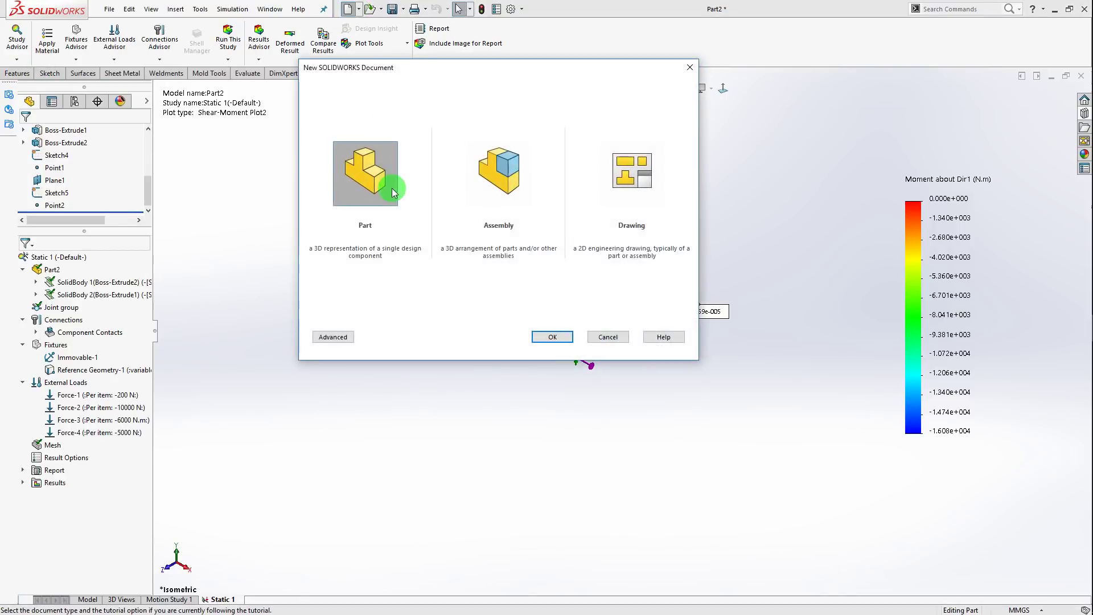
double_click(336, 166)
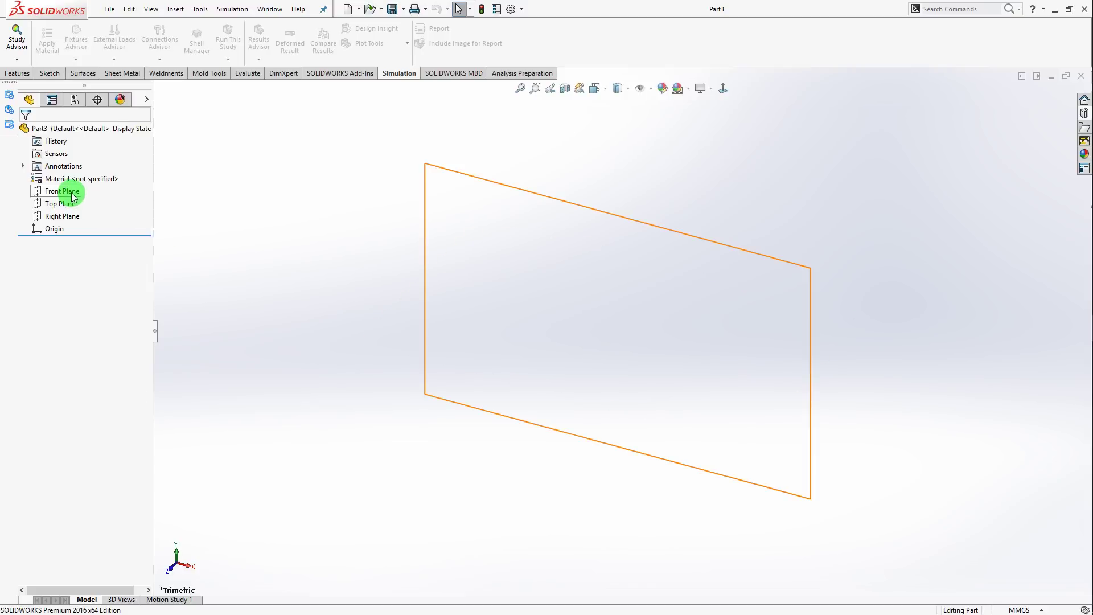
left_click(62, 190)
Draw a corner rectangle from the origin with a rectangular notch on its right edge
key("r")
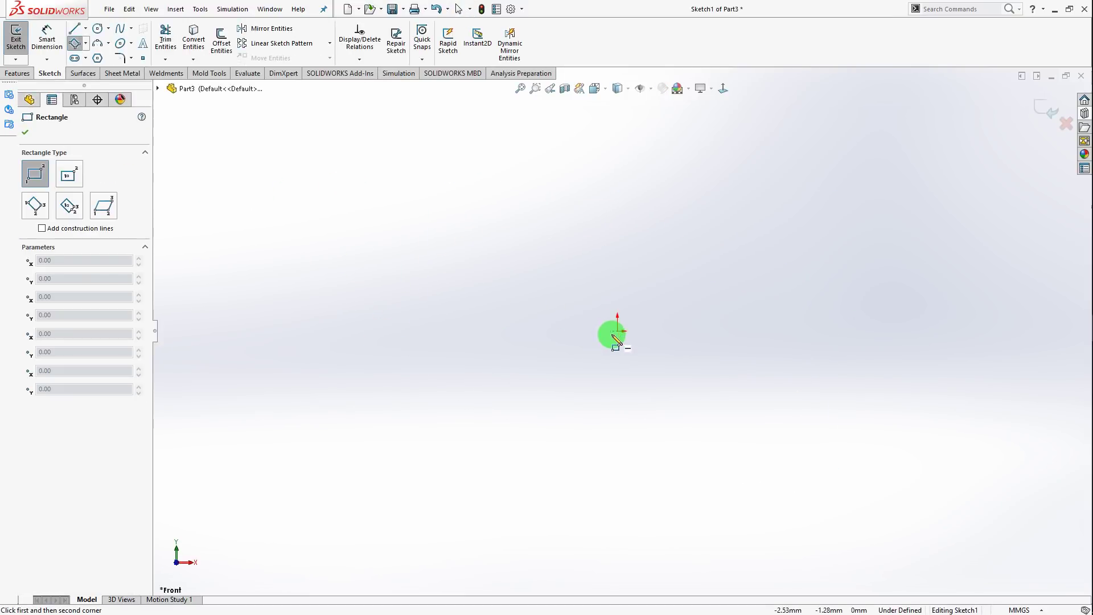
left_click(618, 331)
left_click(718, 199)
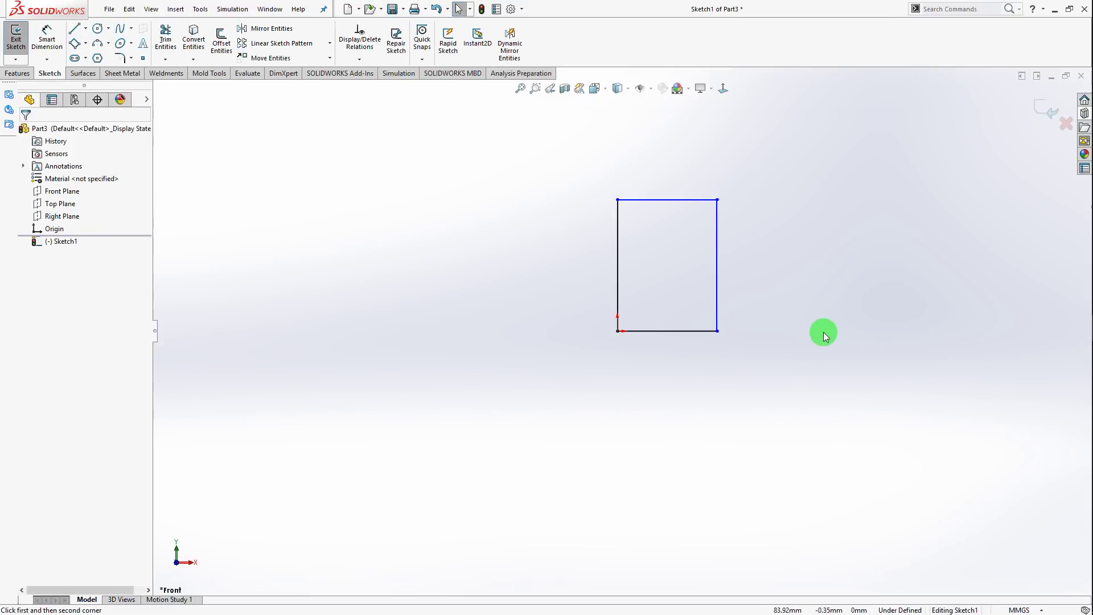
key("l")
left_click(718, 236)
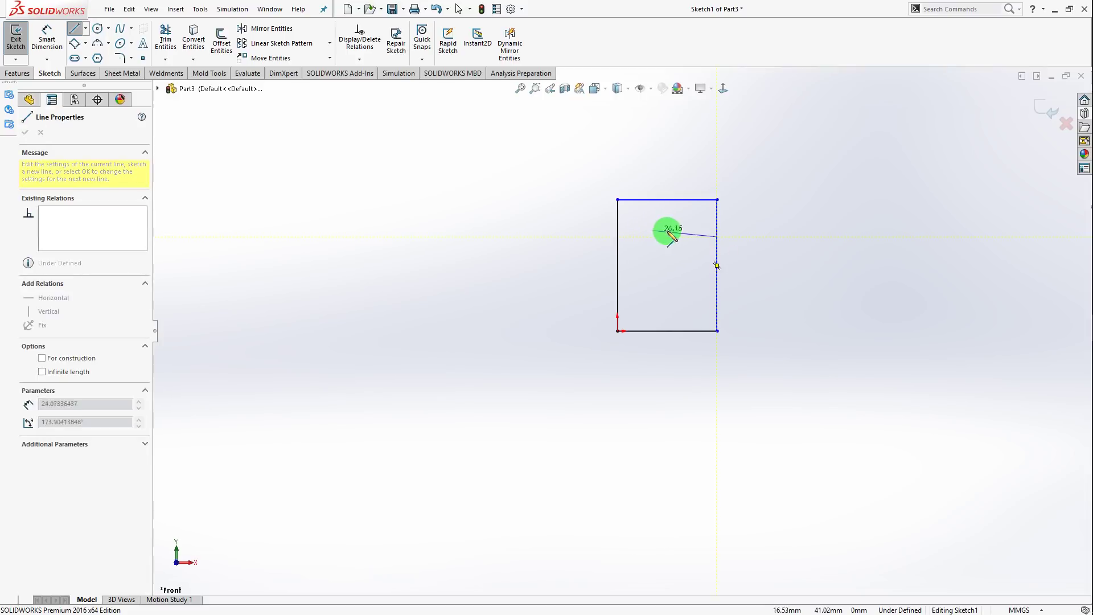
left_click(667, 236)
left_click(668, 291)
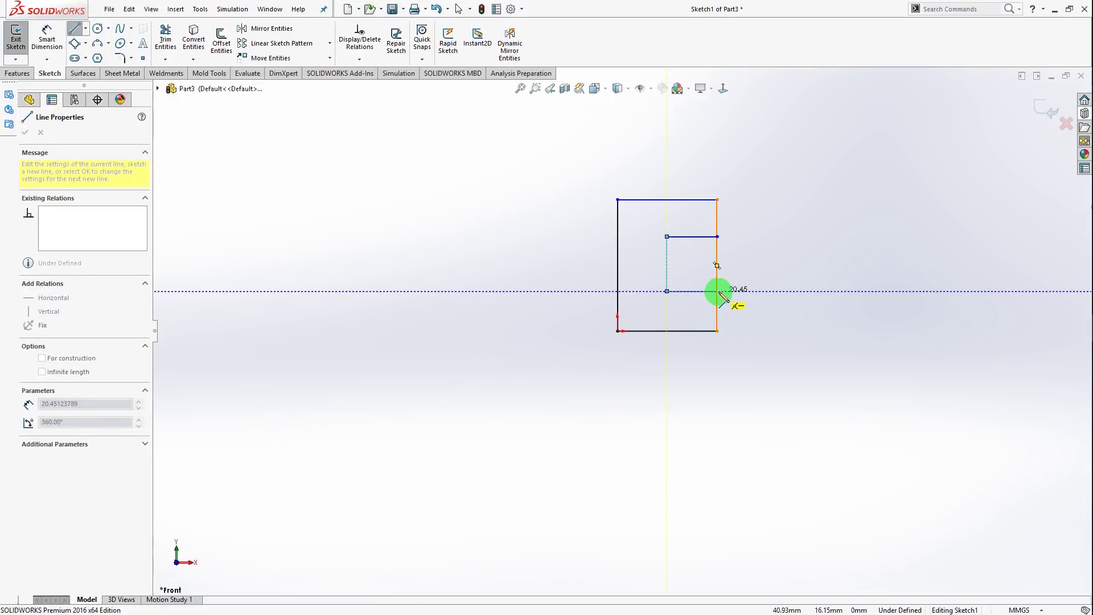
left_click(719, 292)
Trim away the rectangle's right edge inside the notch
right_click_drag(782, 269, 753, 248)
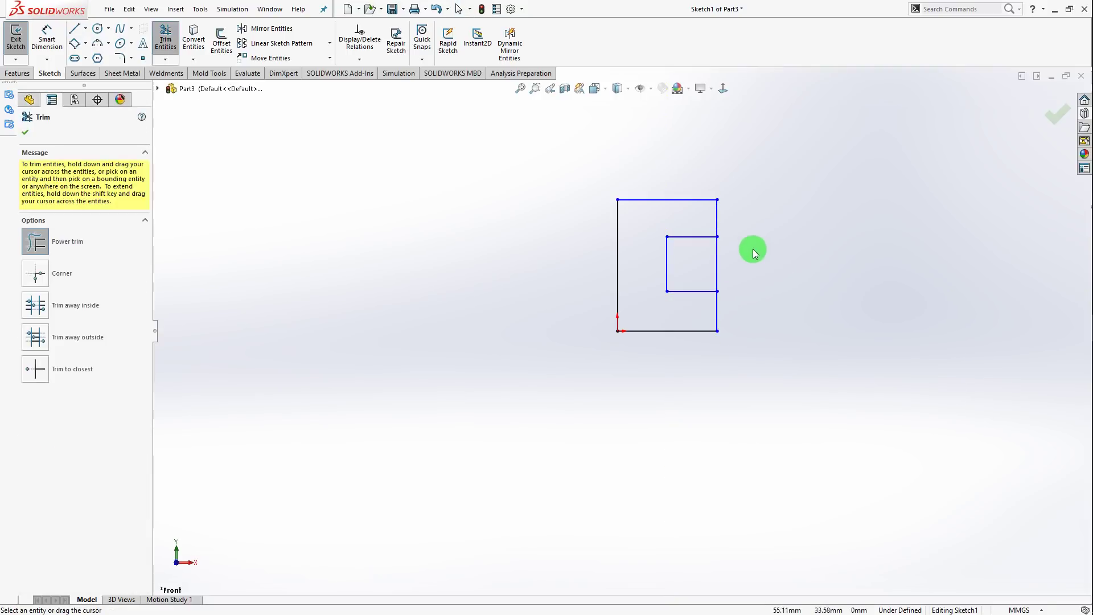
left_click_drag(741, 250, 696, 262)
right_click_drag(748, 271, 760, 219)
Dimension the profile 80 wide and 195 tall
left_click(673, 334)
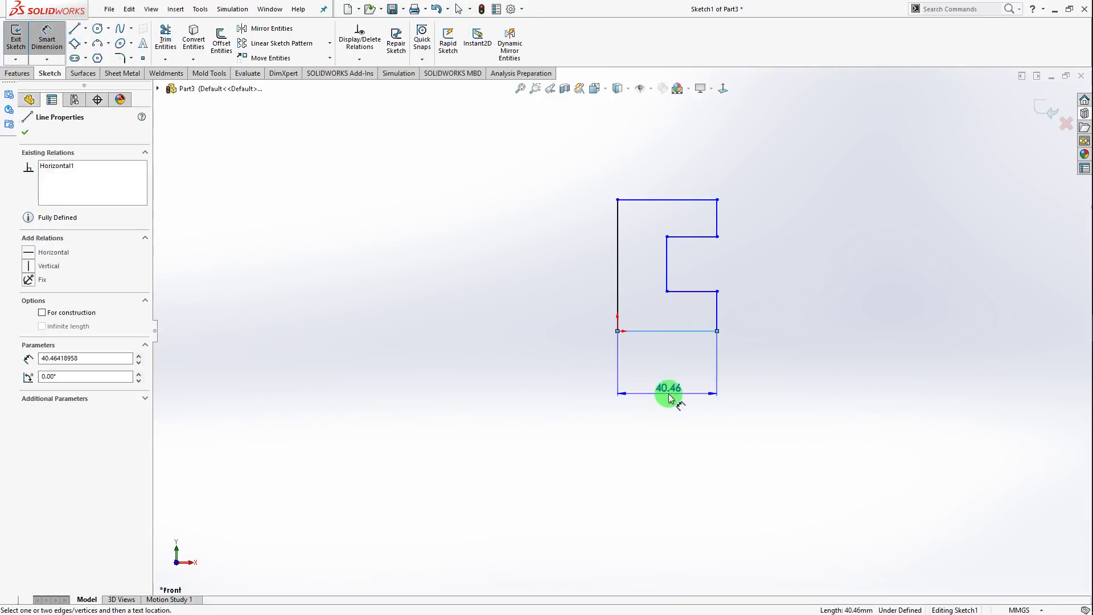
left_click(666, 390)
type("80")
key("Return")
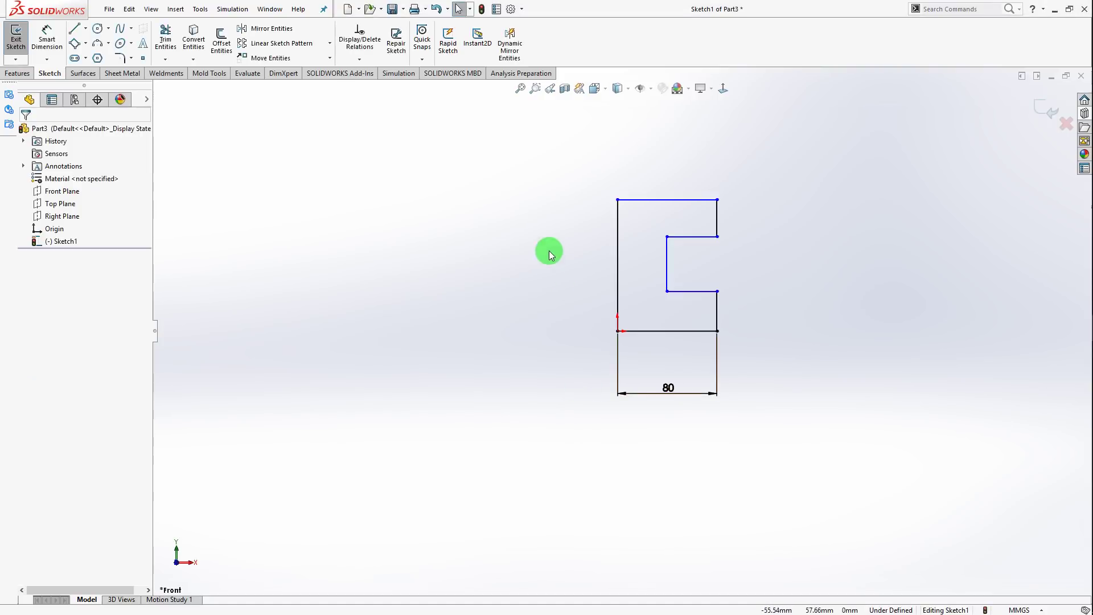
left_click(622, 254)
left_click(542, 237)
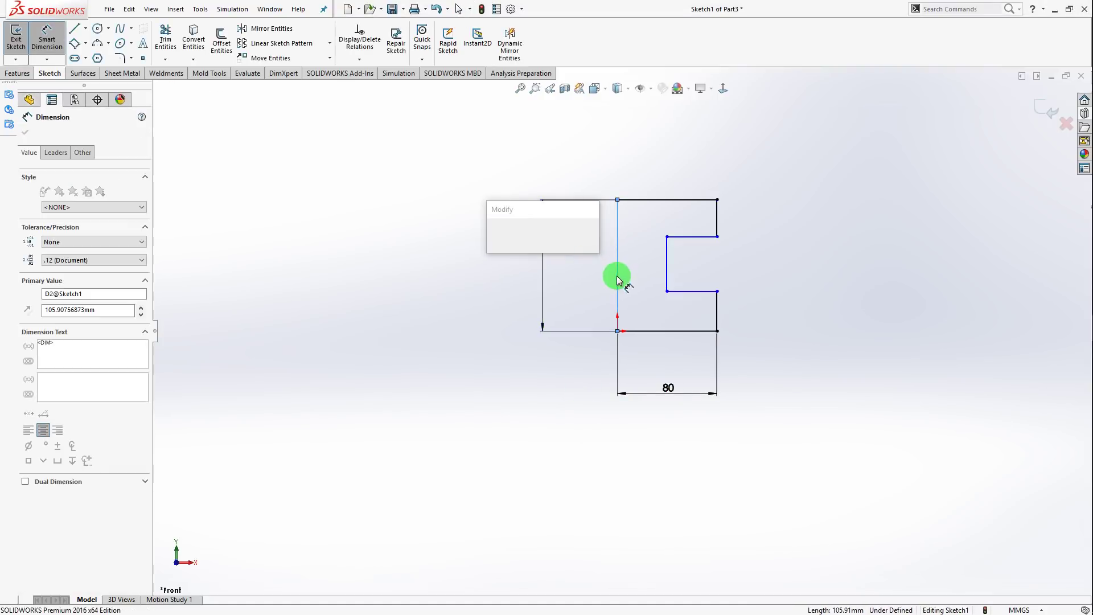
type("195+")
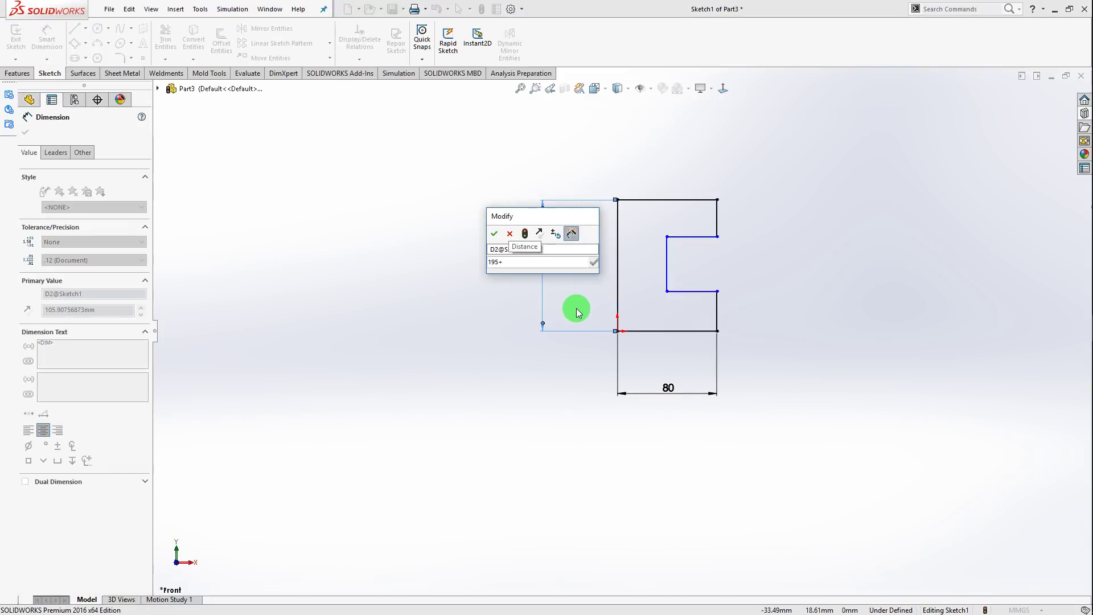
key("BackSpace")
key("Return")
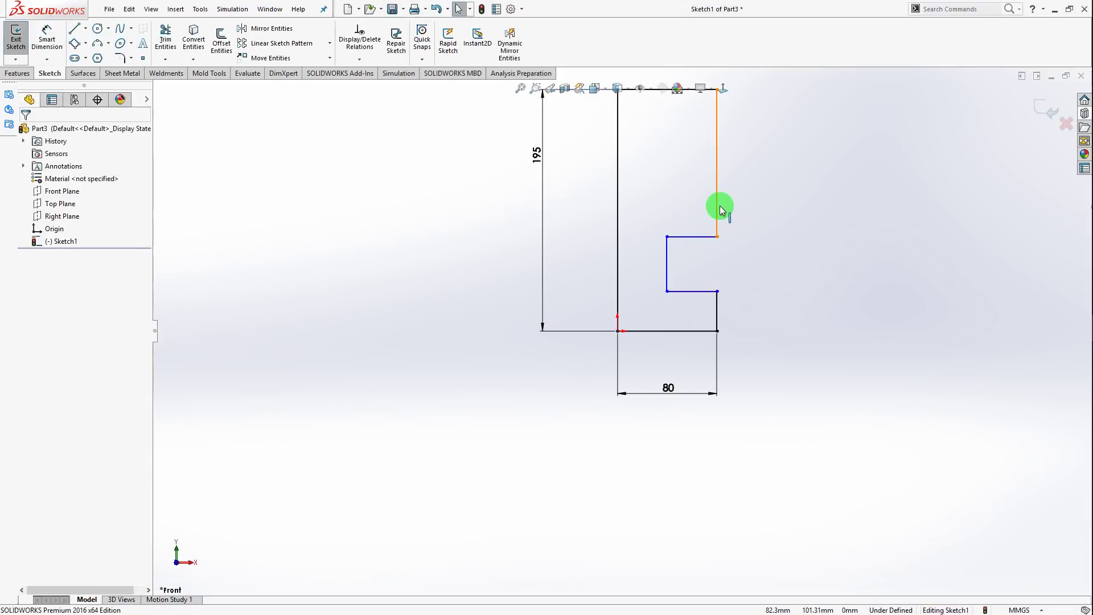
Make the two right flange edges equal and dimension the flange thickness 45
left_click(720, 210)
left_click(720, 300, "ctrl")
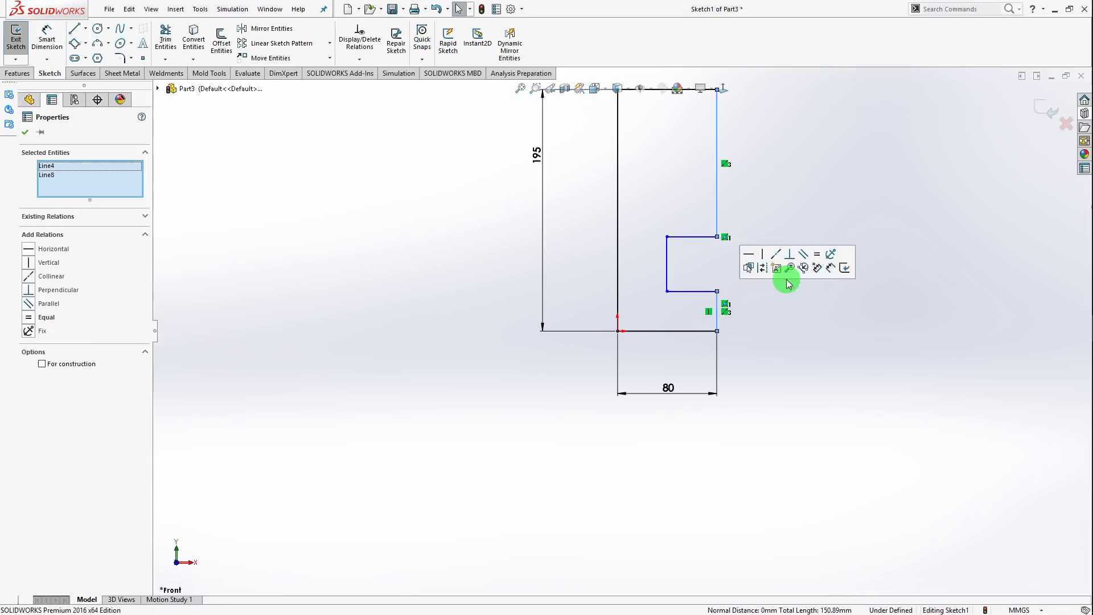
left_click(817, 254)
left_click(776, 179)
left_click(715, 108)
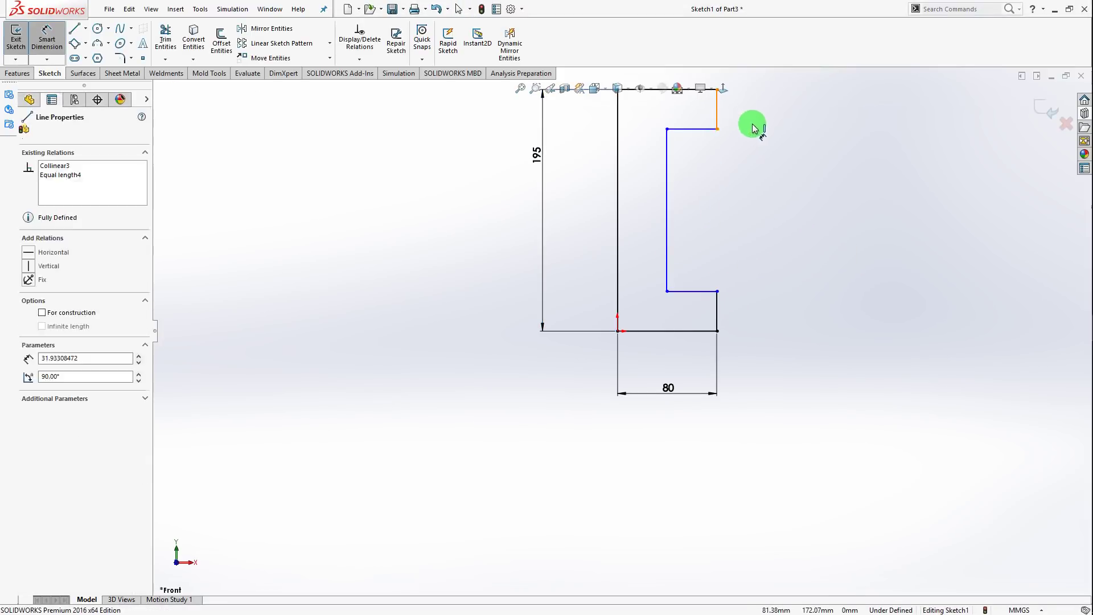
left_click(752, 128)
type("45")
key("Return")
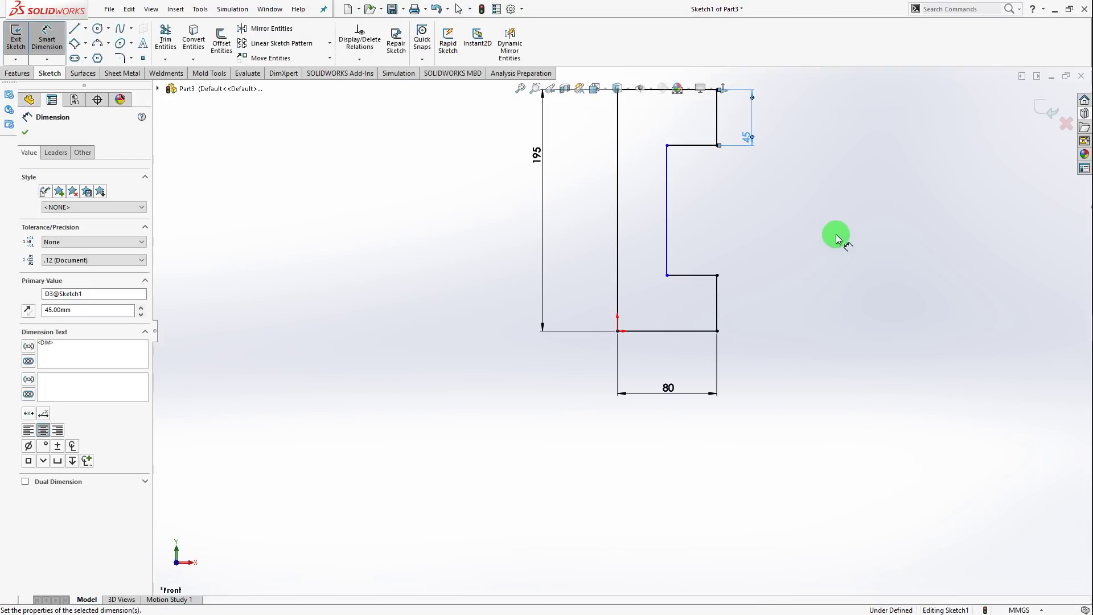
Set the half-web width to 75/2 (37.50)
left_click(665, 209)
left_click(618, 215)
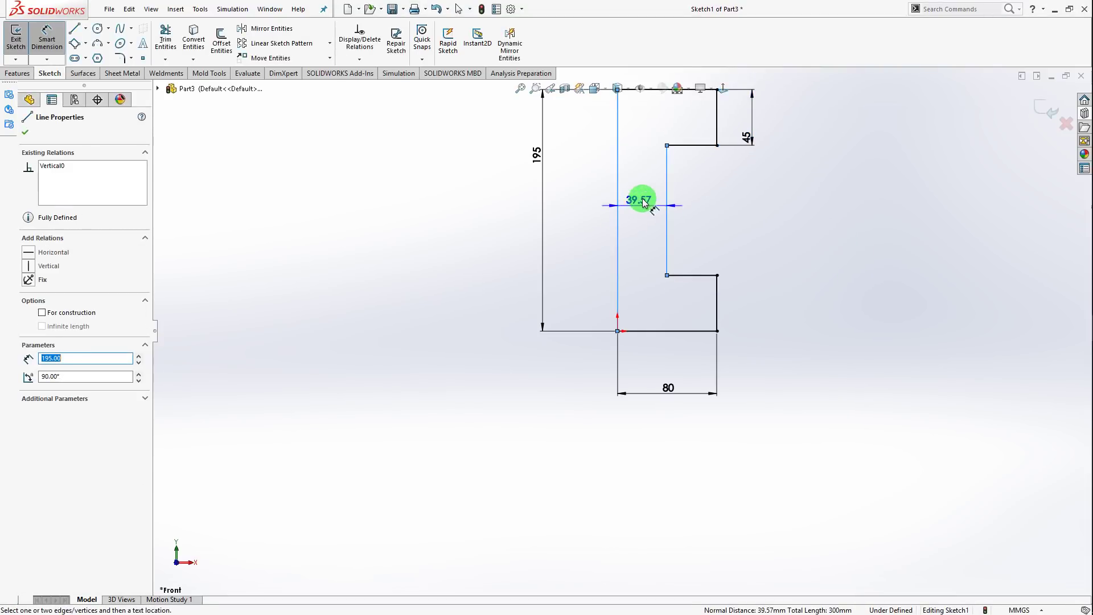
left_click(644, 203)
type("75/")
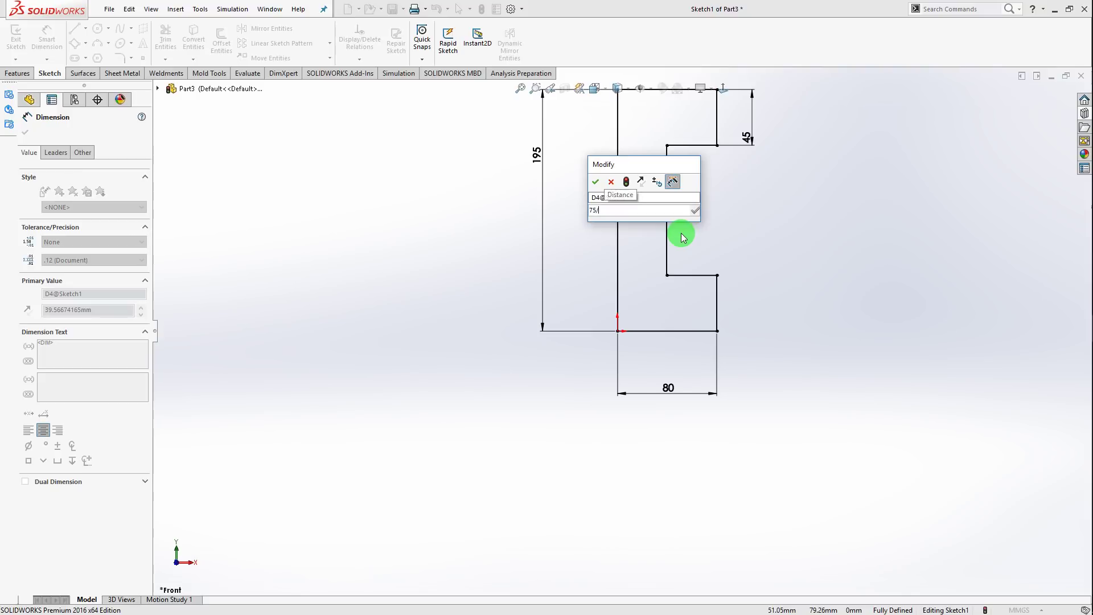
type("2")
key("Return")
key("Escape")
Convert the profile's left edge into a construction centreline
scroll(702, 224, "up", 3)
scroll(647, 297, "up", 2)
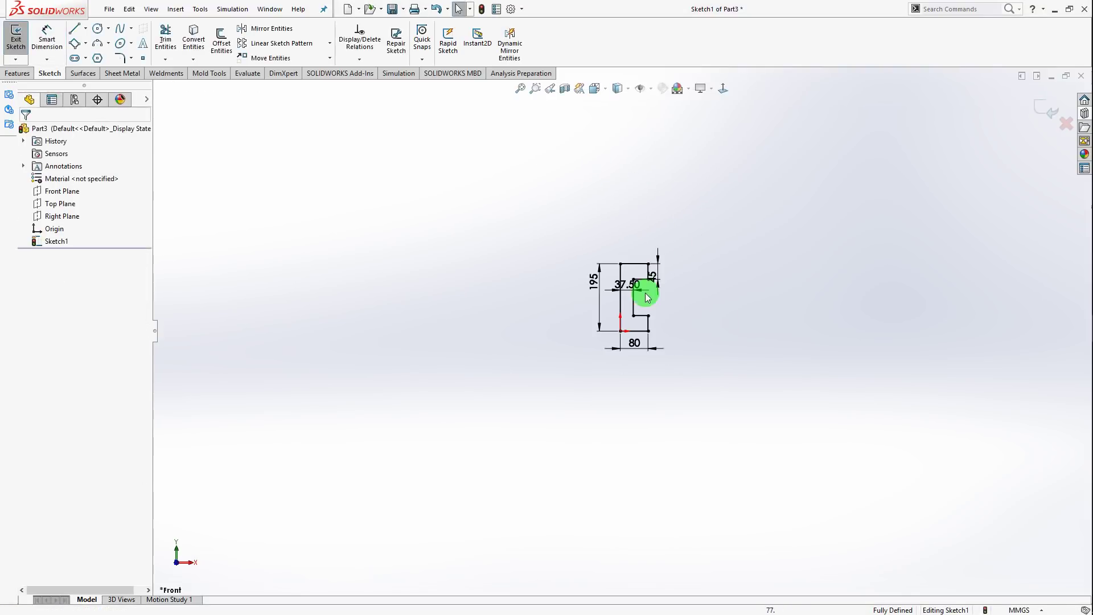
scroll(647, 297, "down", 5)
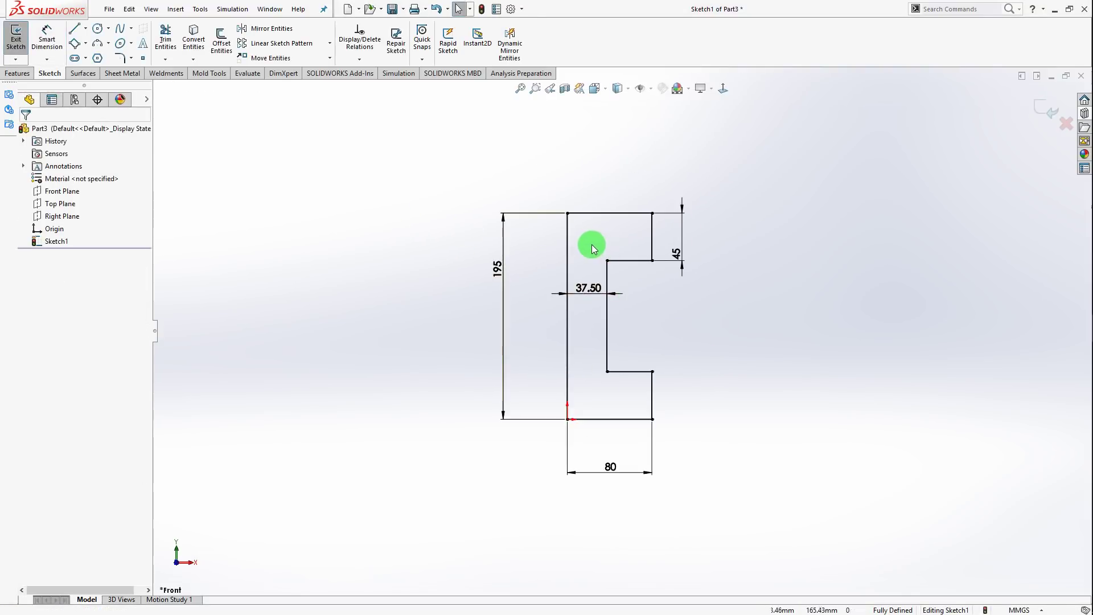
left_click(571, 243)
left_click(613, 208)
left_click(501, 161)
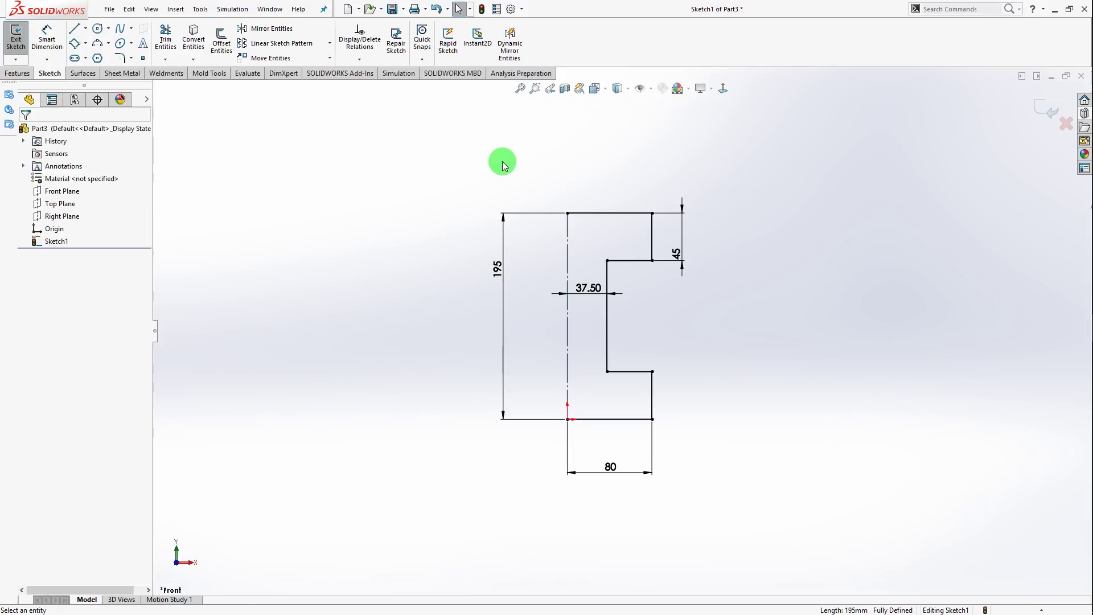
left_click(130, 52)
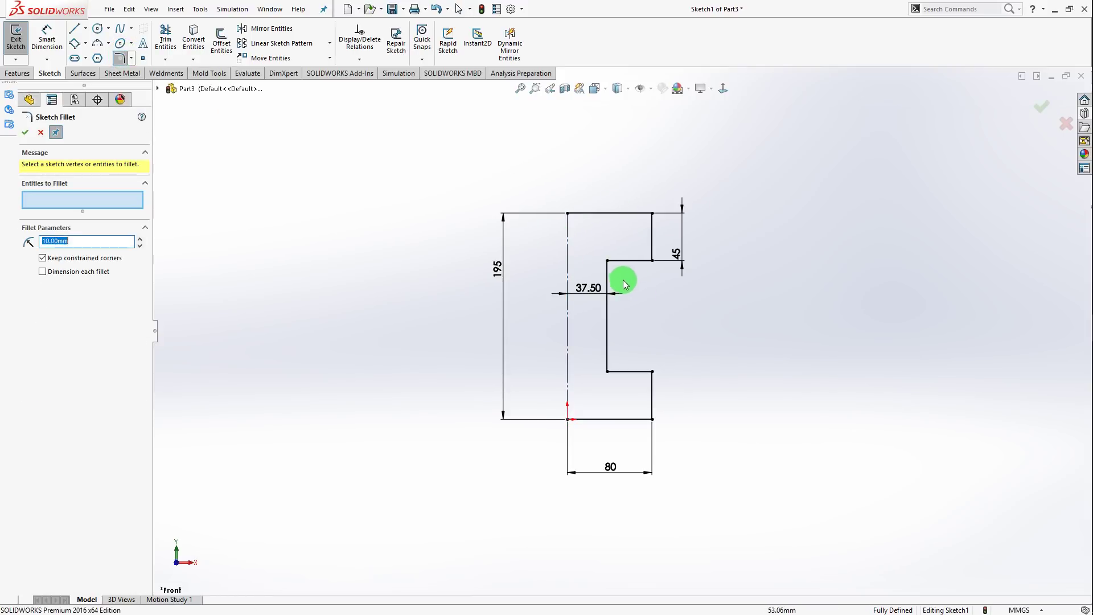
Round the upper and lower inner corners with R10 sketch fillets
left_click(607, 261)
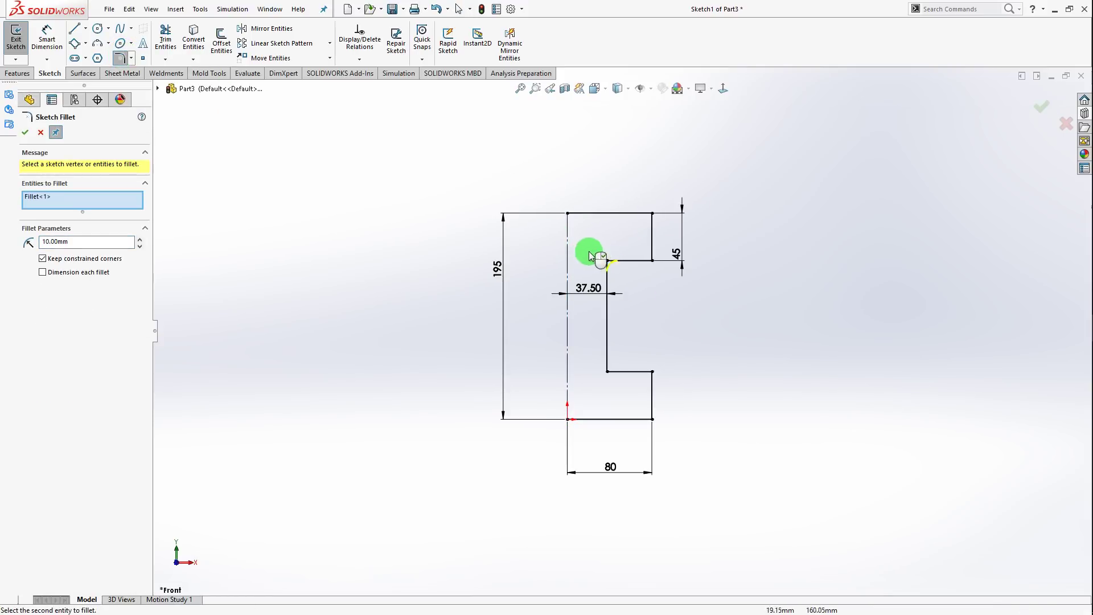
left_click(597, 357)
left_click(30, 134)
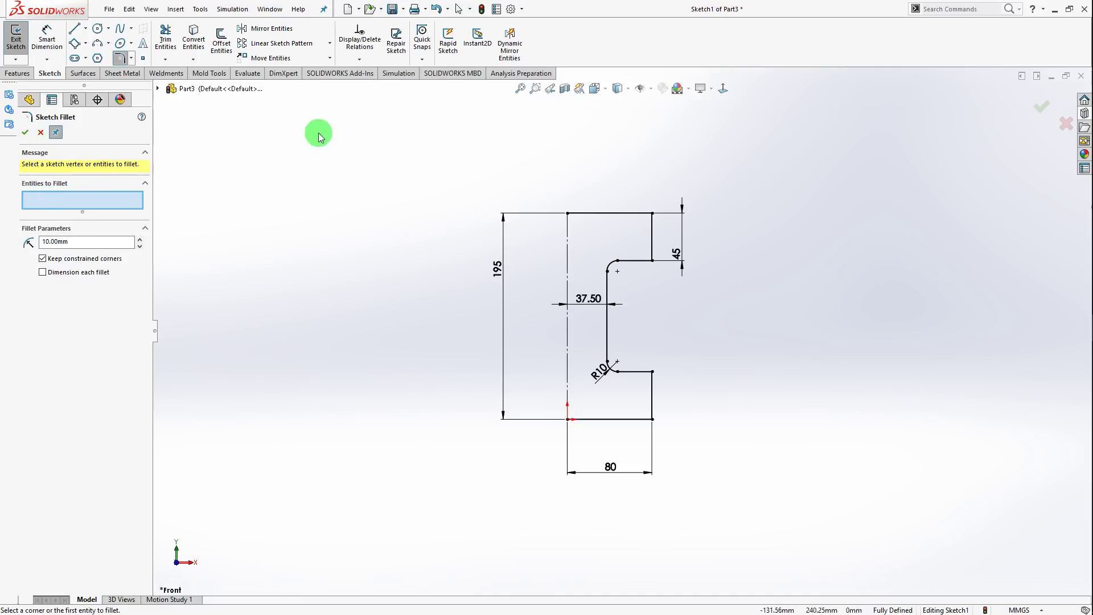
Mirror the whole half profile about the centreline into a full I-section
left_click(256, 28)
left_click_drag(779, 480, 510, 175)
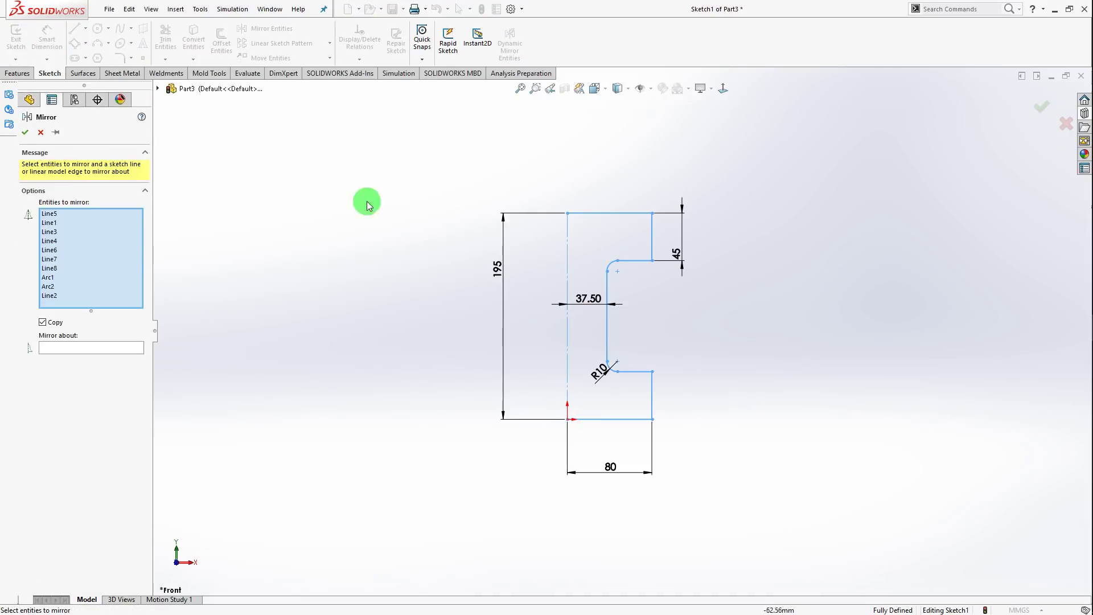
left_click(104, 346)
left_click(567, 274)
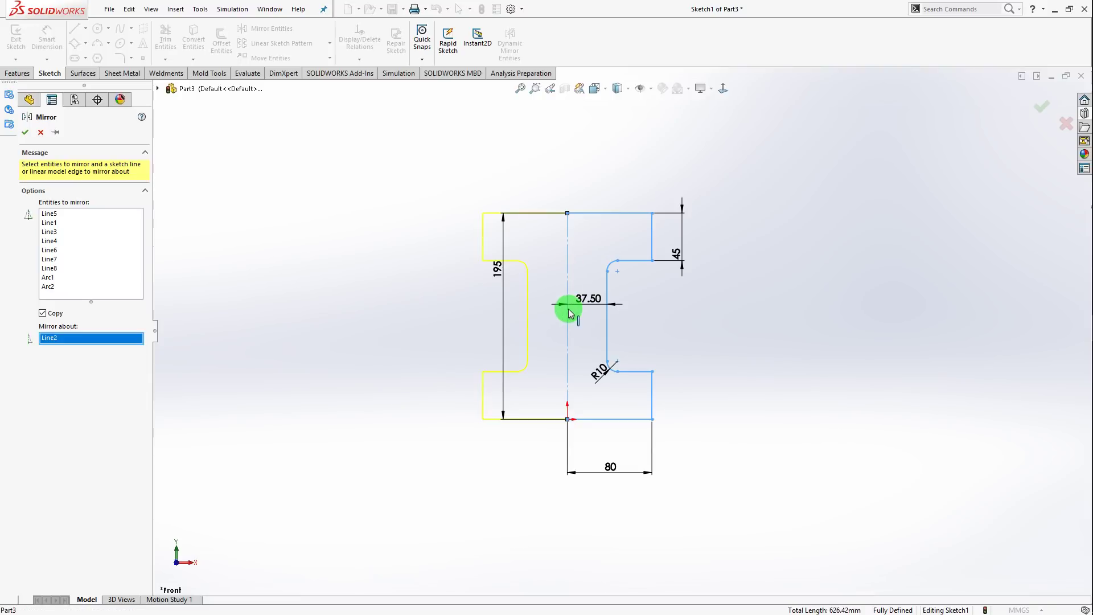
key("Return")
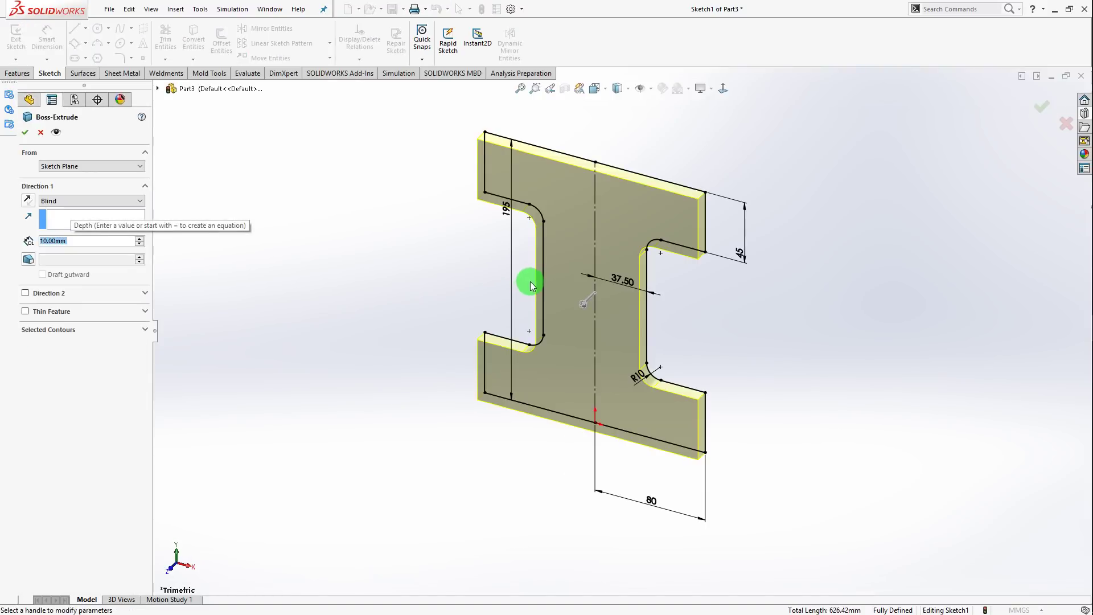
Extrude the I-section 2000 mm blind, checking the beam length against the PDF drawing
key("alt+Tab")
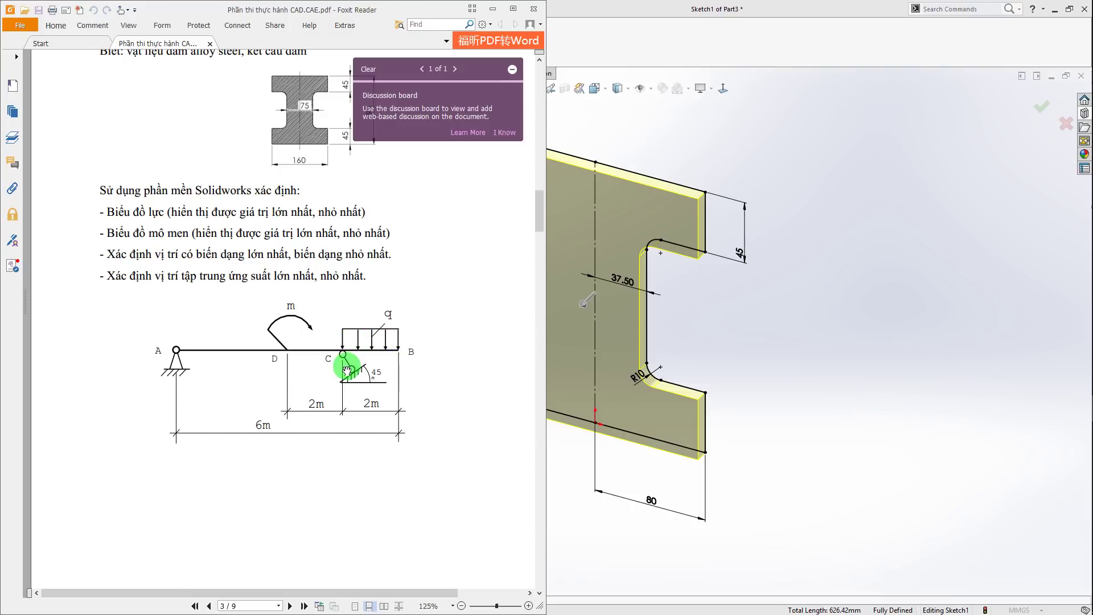
key("alt+Tab")
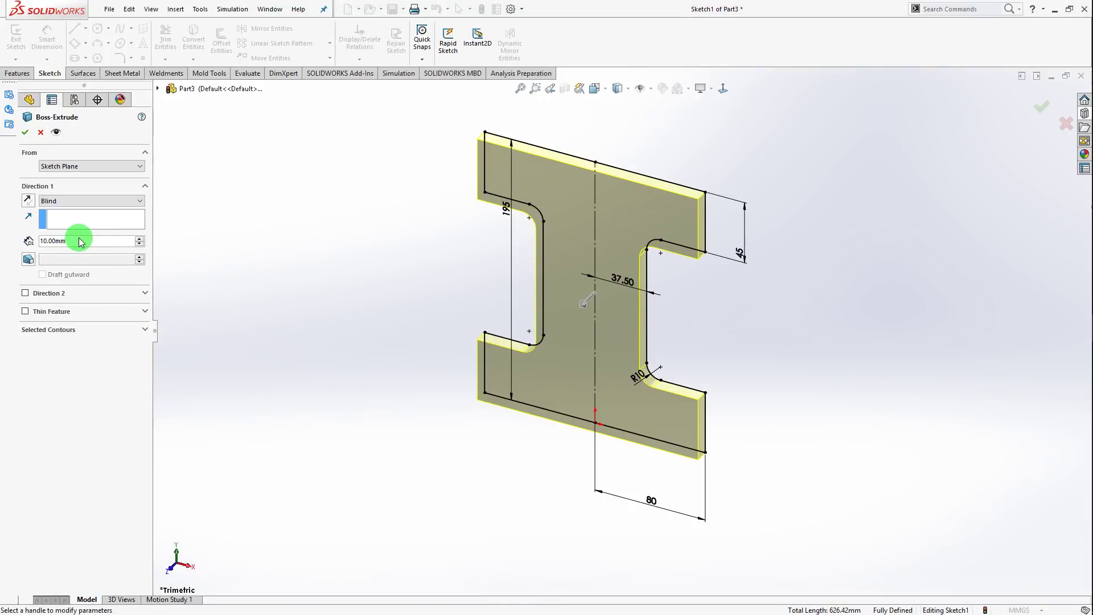
key("alt+Tab")
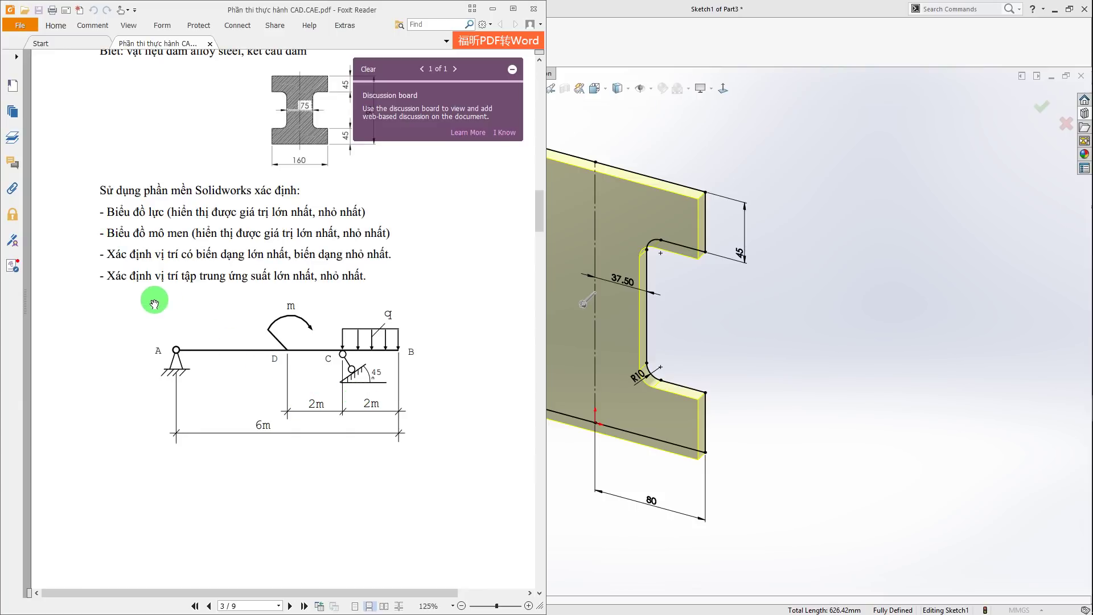
key("alt+Tab")
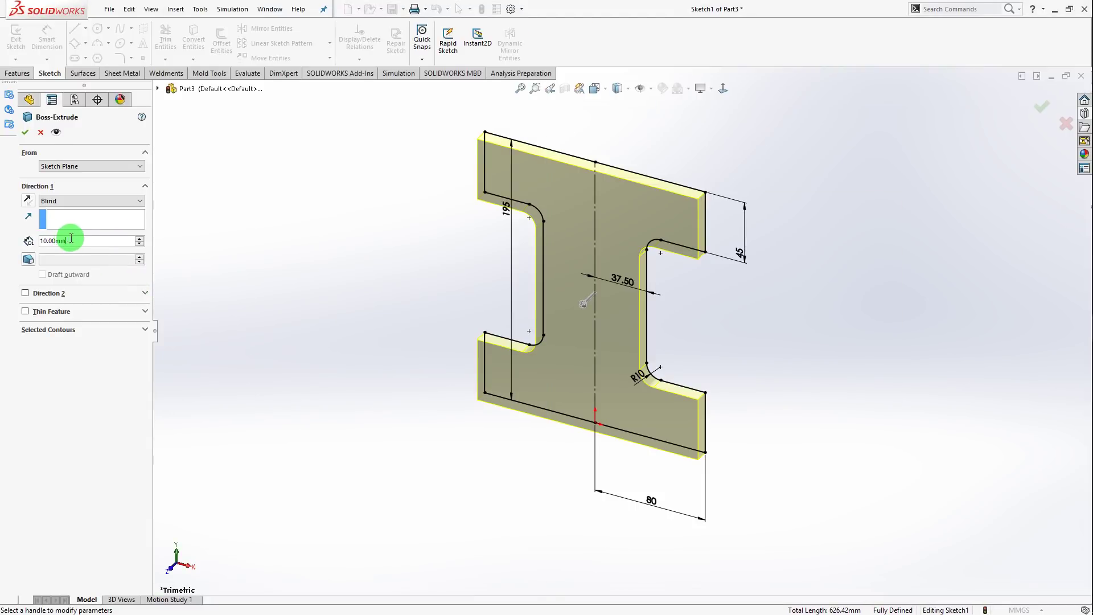
key("ctrl+a")
type("2000")
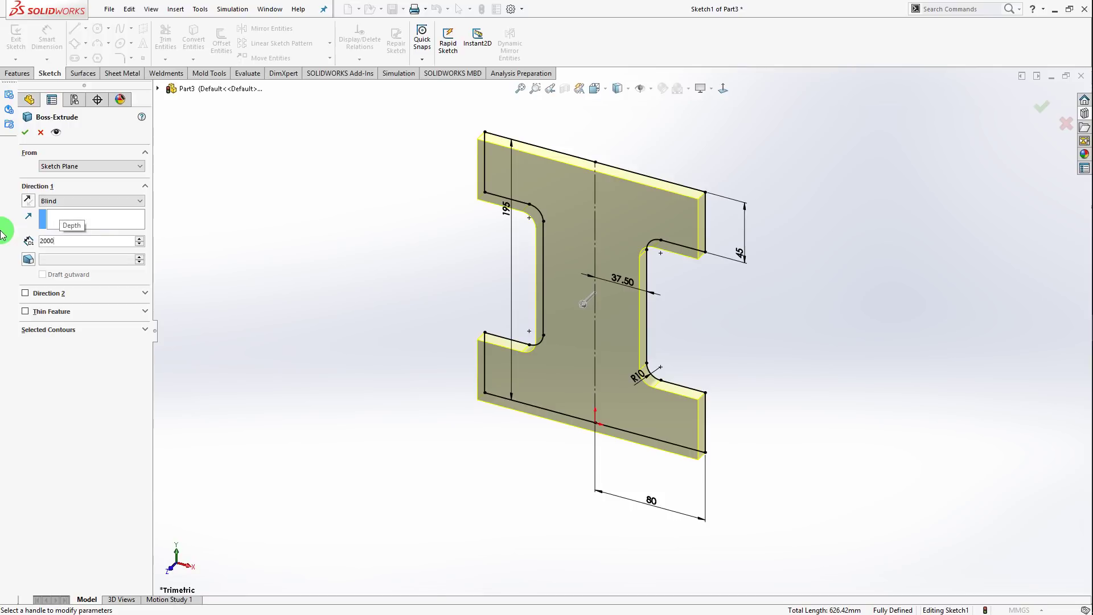
key("Return")
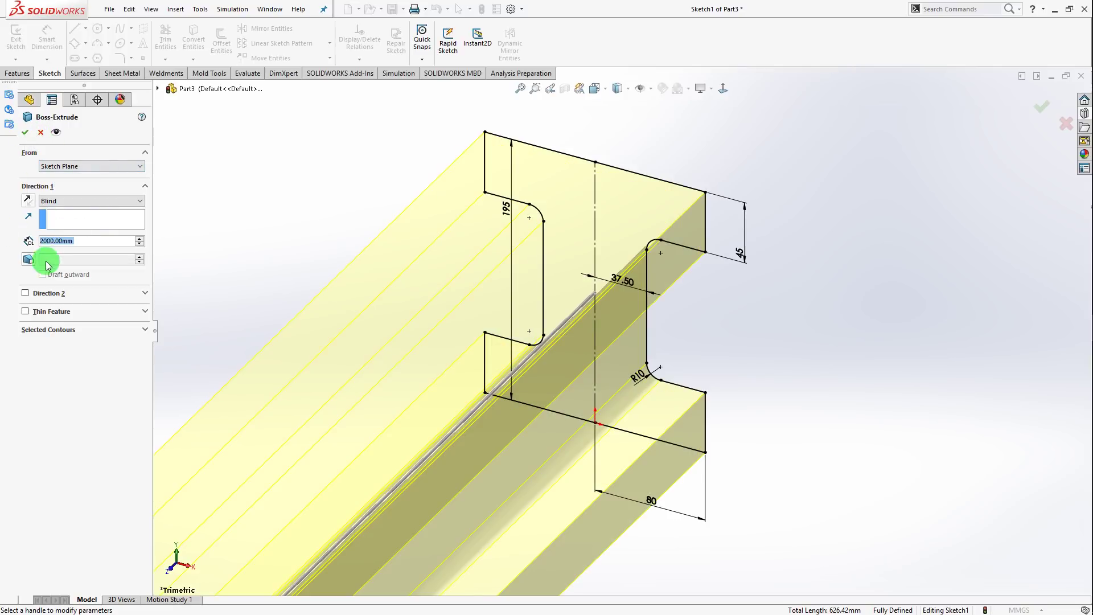
left_click(24, 136)
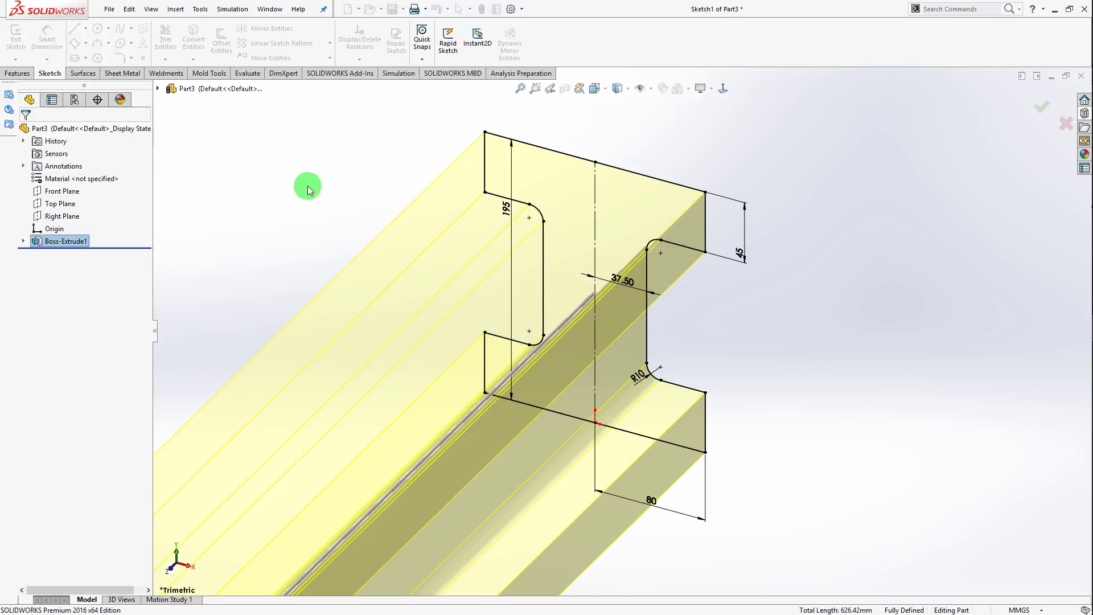
Sketch on the beam's end face and convert its outline into the sketch
scroll(511, 417, "down", 5)
right_click(688, 312)
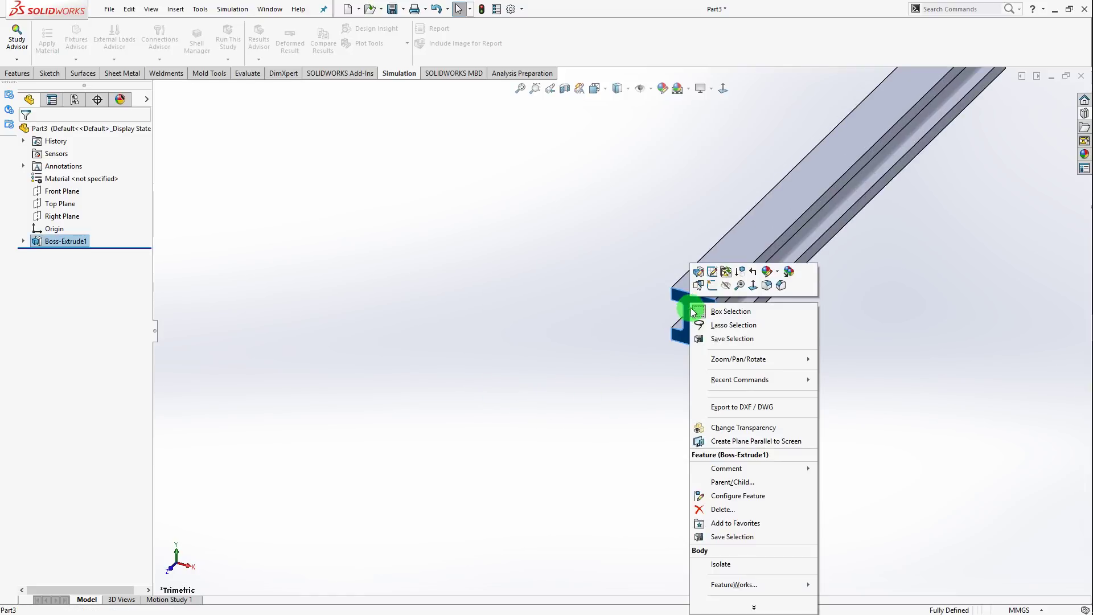
left_click(707, 283)
left_click(193, 39)
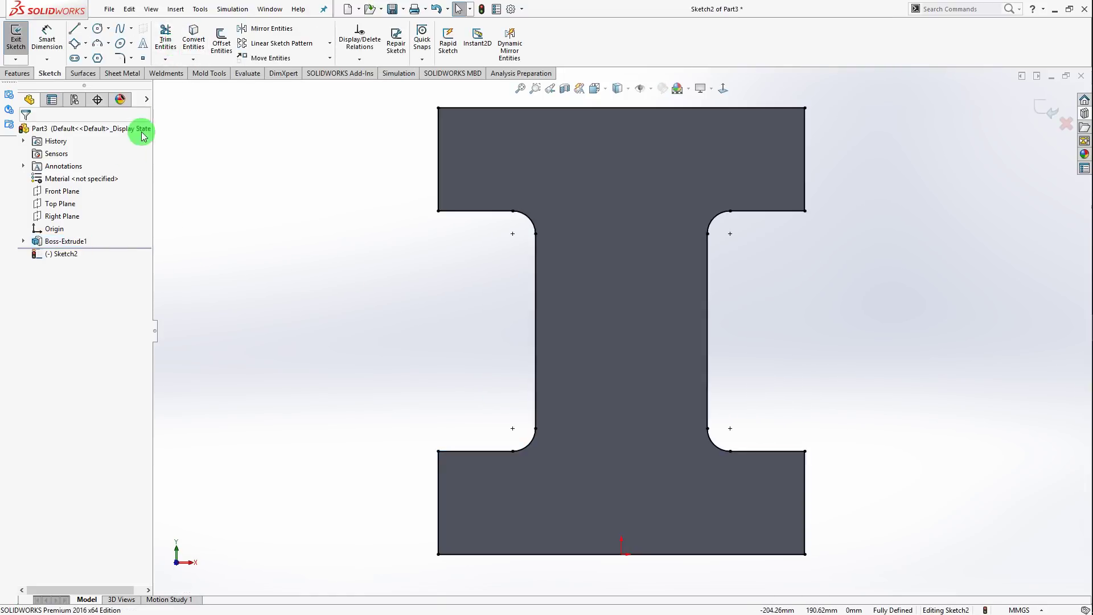
Extrude that outline 4000 mm as Boss-Extrude2, a separate second body
key("e")
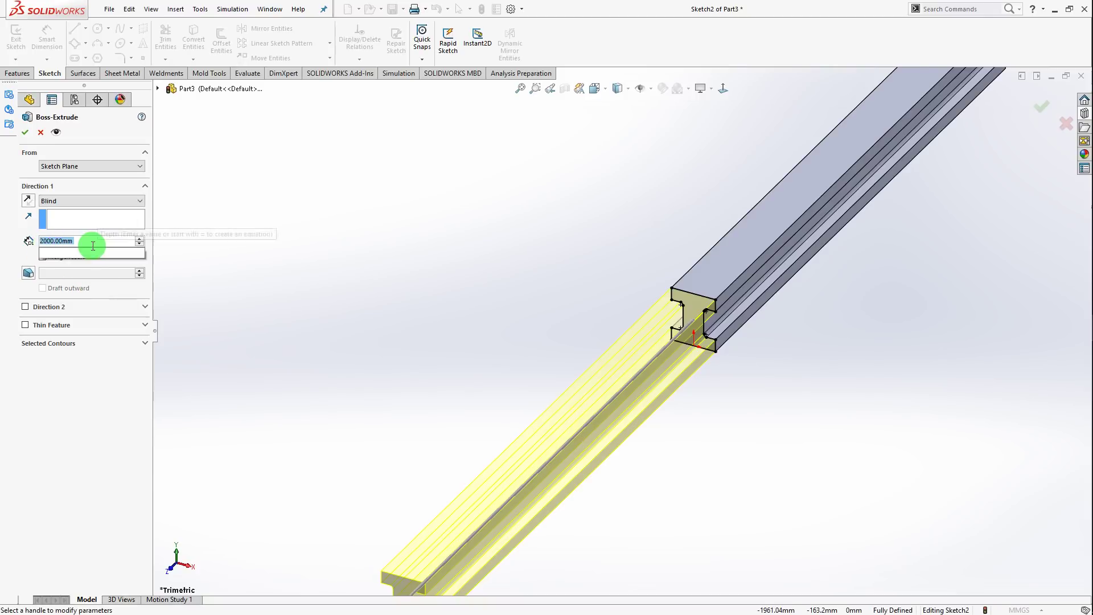
type("4000")
key("Return")
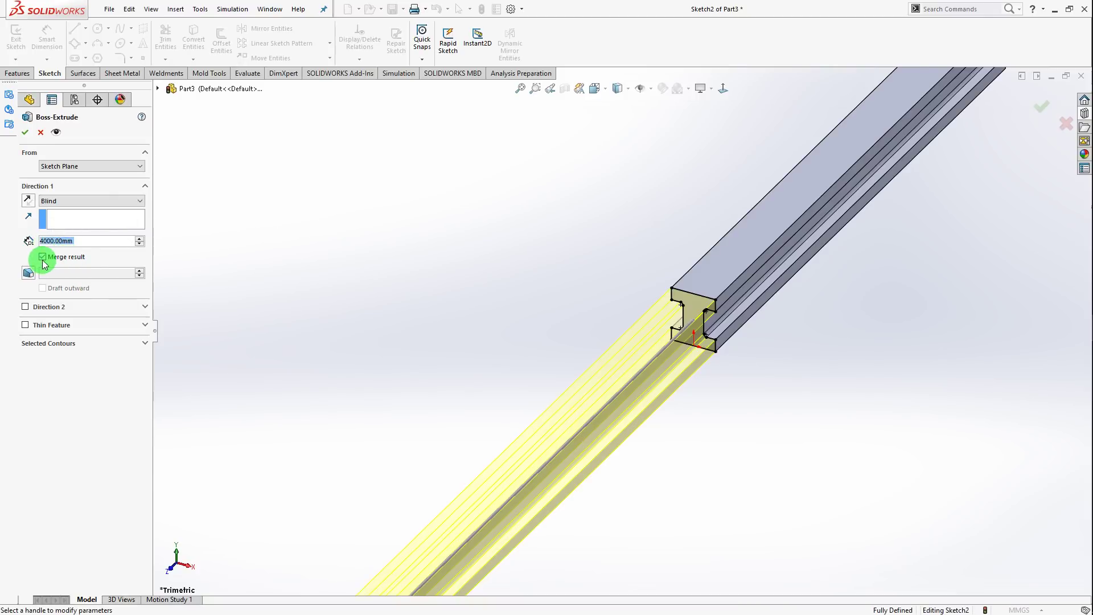
left_click(25, 132)
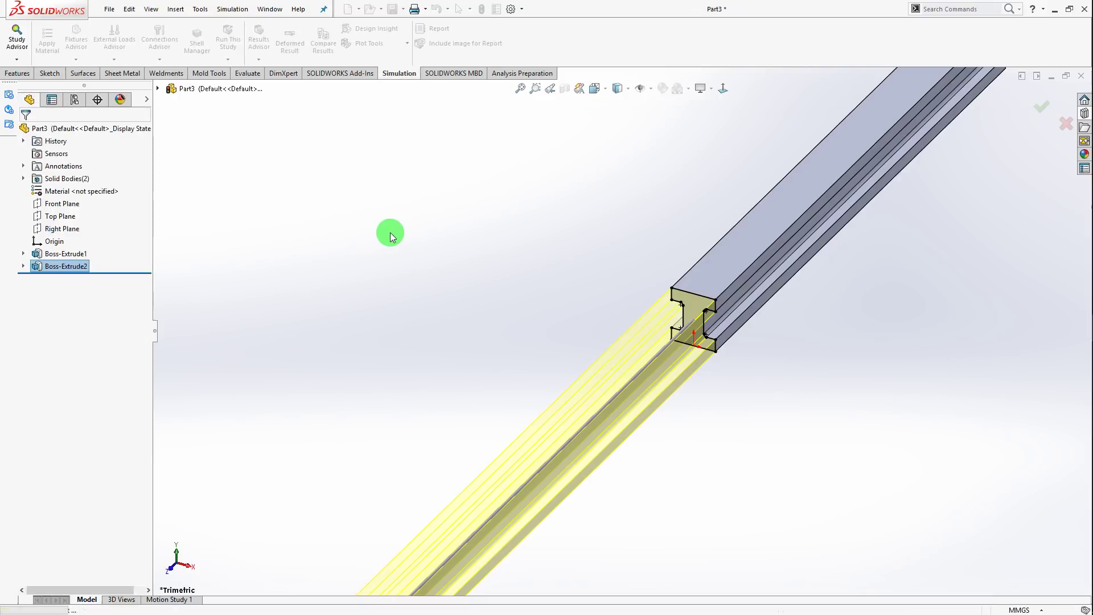
Fit and orbit the two-body beam to a side view, comparing it with the PDF drawing
key("f")
mouse_move(439, 268)
middle_mouse_down()
mouse_move(388, 276)
mouse_move(583, 317)
mouse_move(592, 332)
mouse_move(578, 354)
mouse_move(599, 336)
mouse_move(585, 341)
middle_mouse_up()
key("alt+Tab")
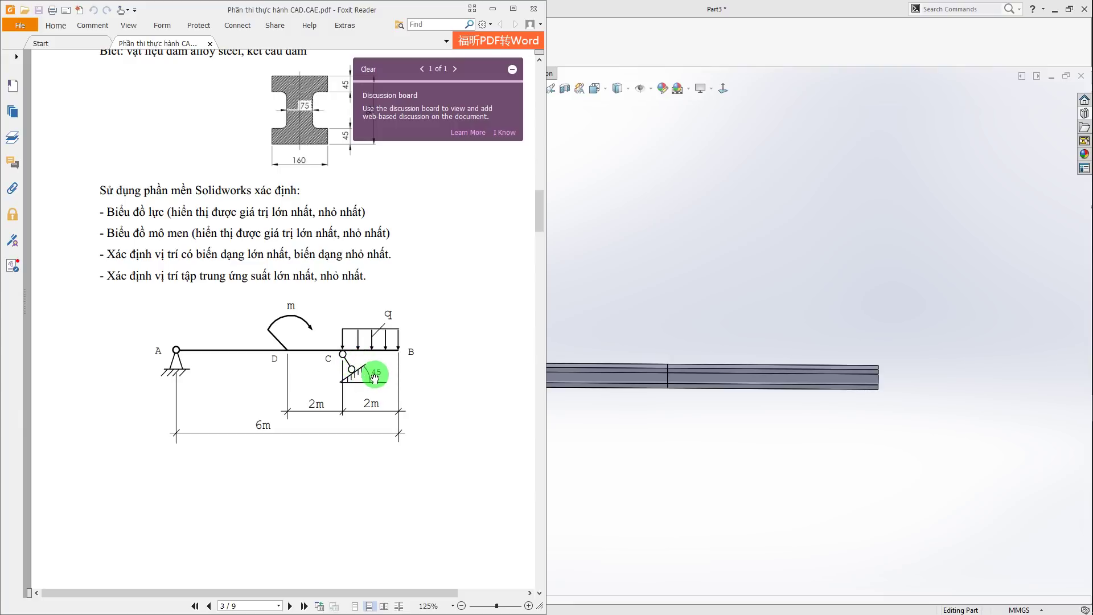
key("alt+Tab")
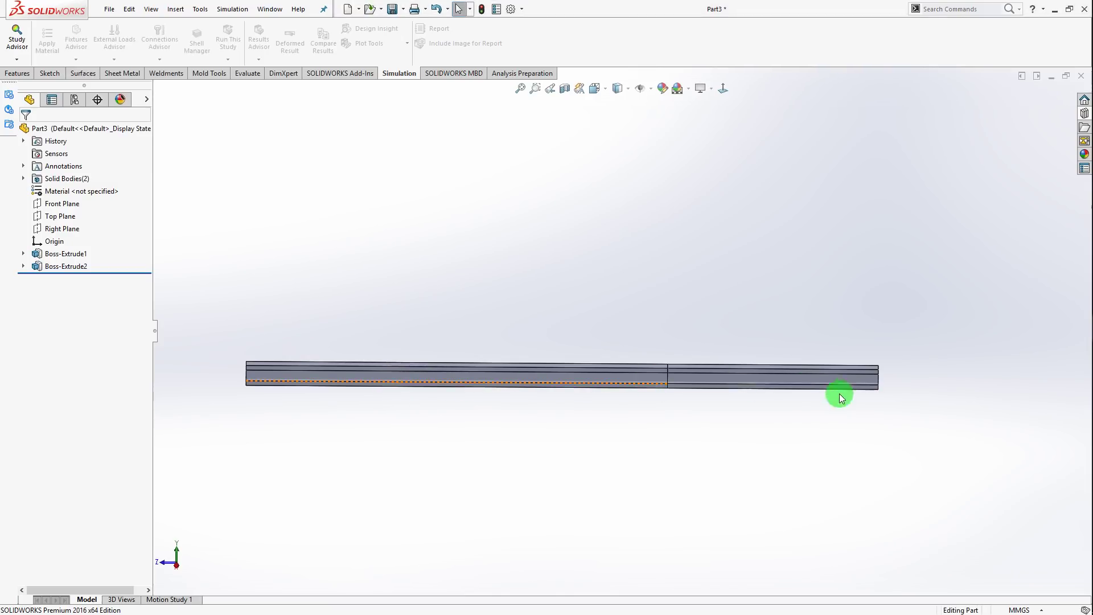
scroll(839, 394, "down", 2)
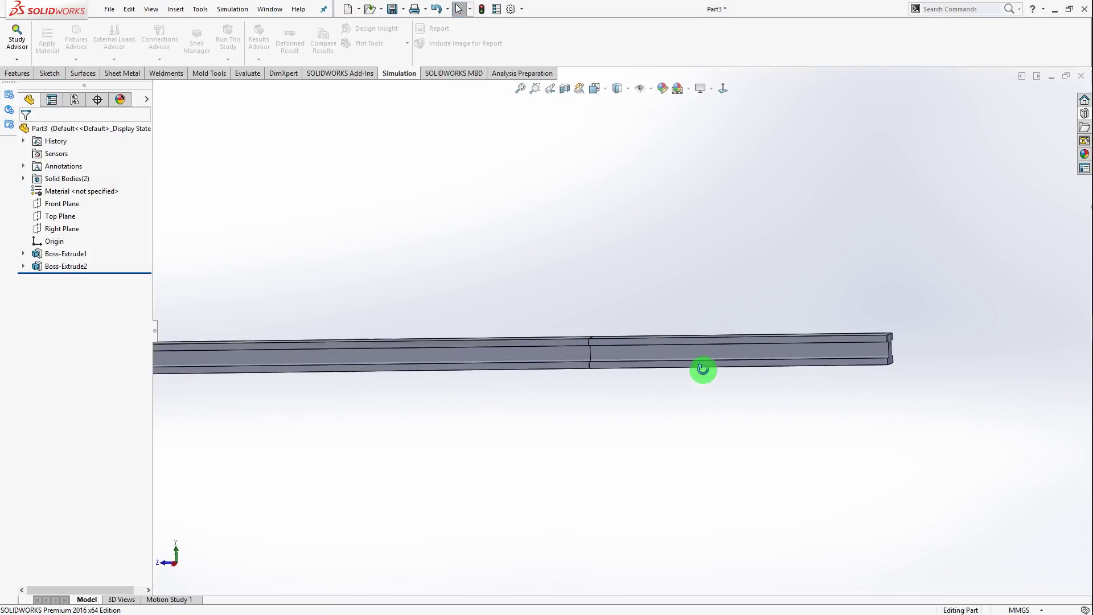
left_click(22, 75)
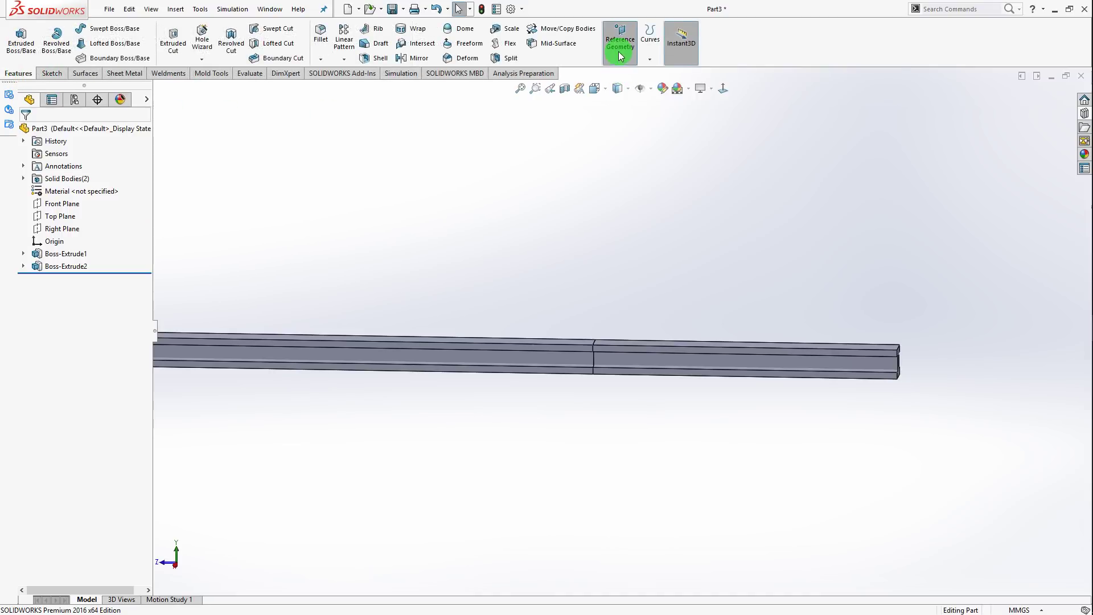
Start a reference plane referencing the beam's top face and far end edge
left_click(620, 43)
left_click(630, 73)
scroll(856, 322, "down", 2)
mouse_move(856, 322)
middle_mouse_down()
mouse_move(808, 344)
mouse_move(788, 326)
mouse_move(695, 385)
mouse_move(532, 439)
mouse_move(107, 346)
middle_mouse_up()
left_click(761, 320)
left_click(790, 329)
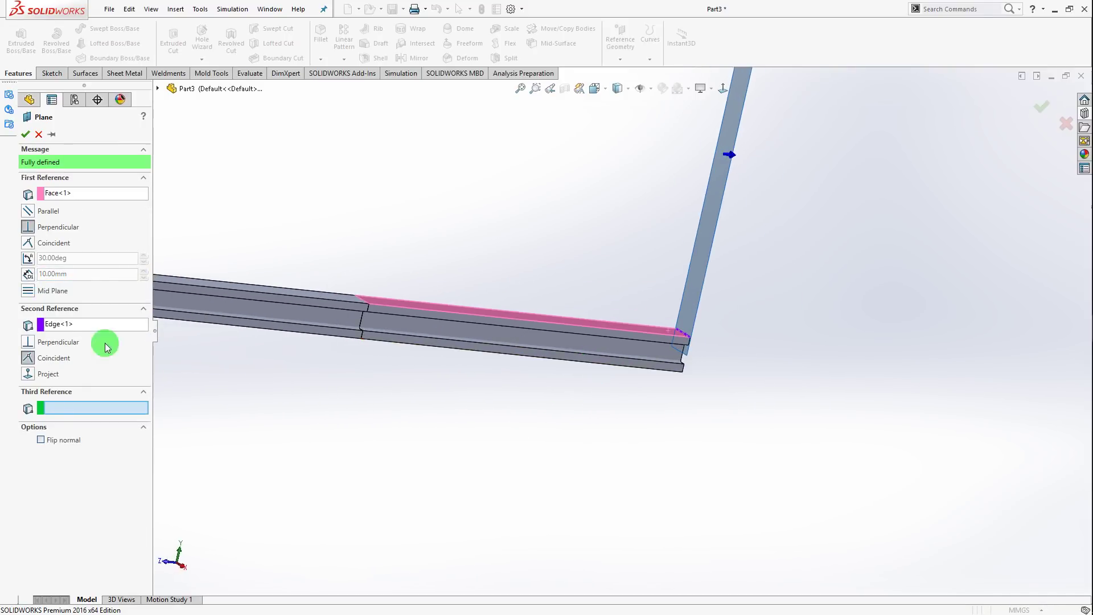
Angle the plane 45° with flip enabled and confirm it as Plane1
left_click(29, 259)
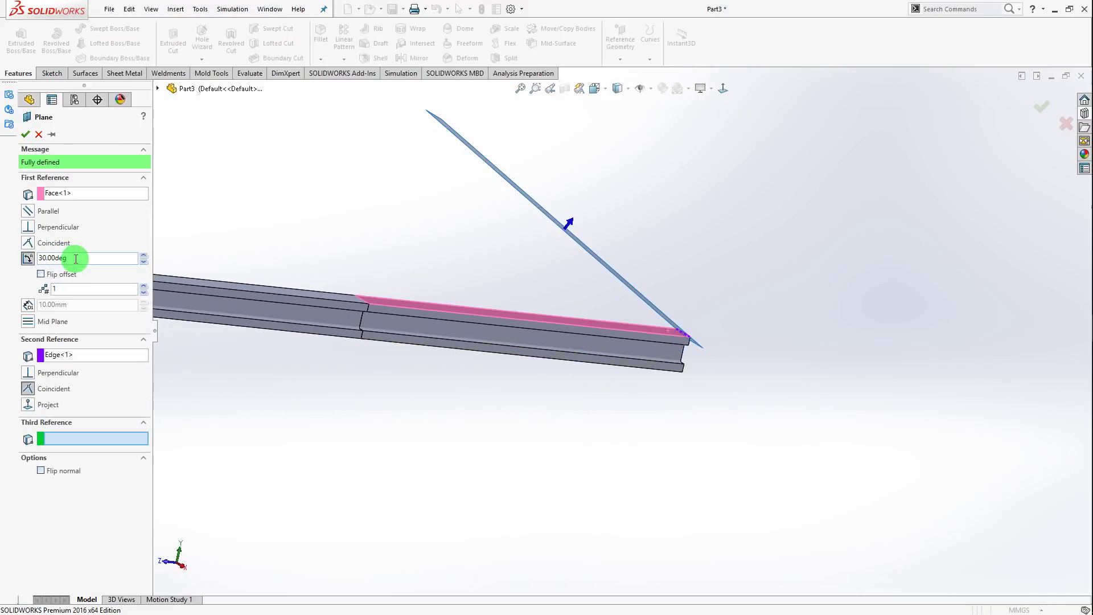
type("45")
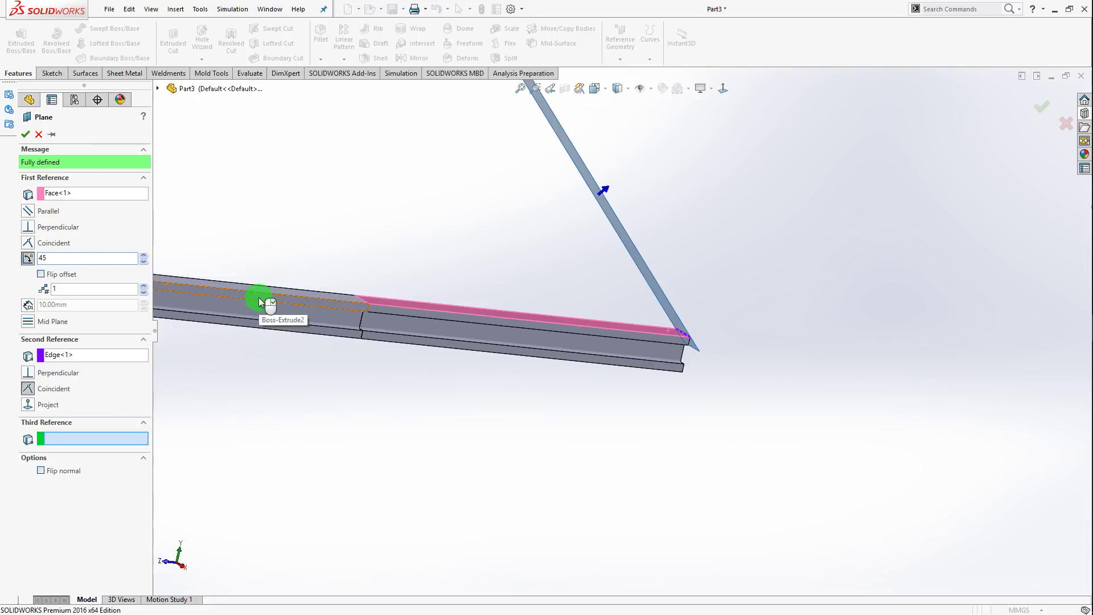
left_click(42, 274)
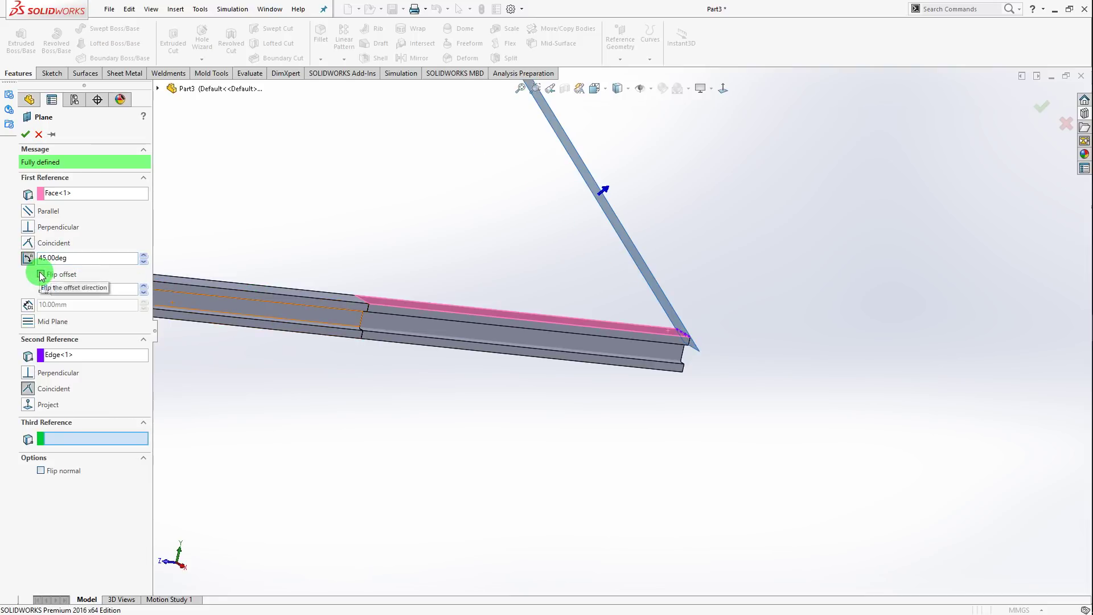
mouse_move(755, 438)
middle_mouse_down()
mouse_move(711, 407)
mouse_move(671, 420)
mouse_move(719, 412)
middle_mouse_up()
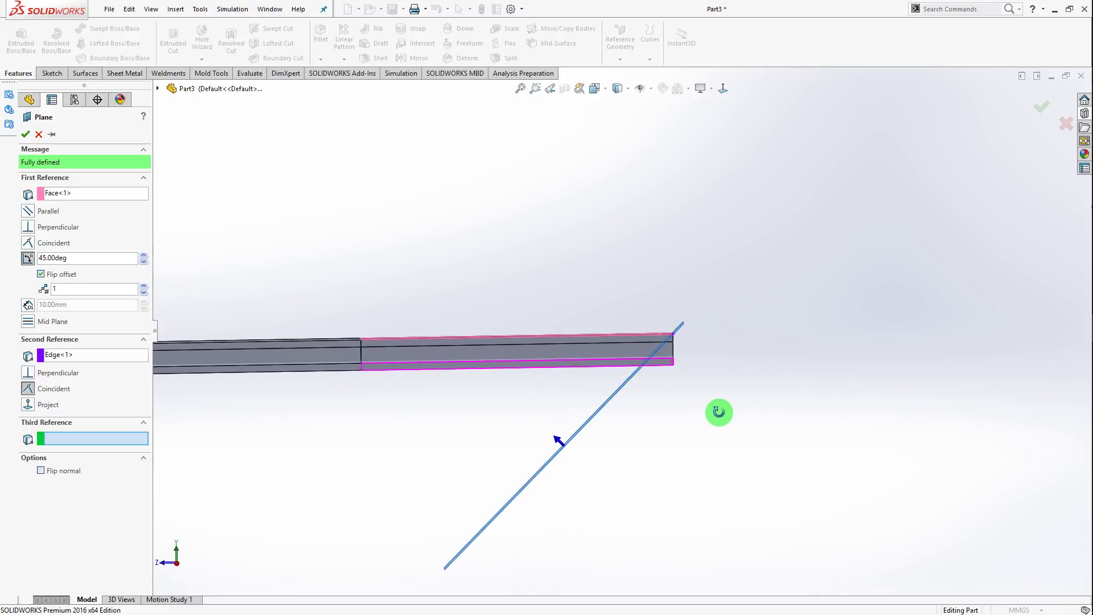
scroll(705, 413, "up", 3)
scroll(702, 416, "up", 2)
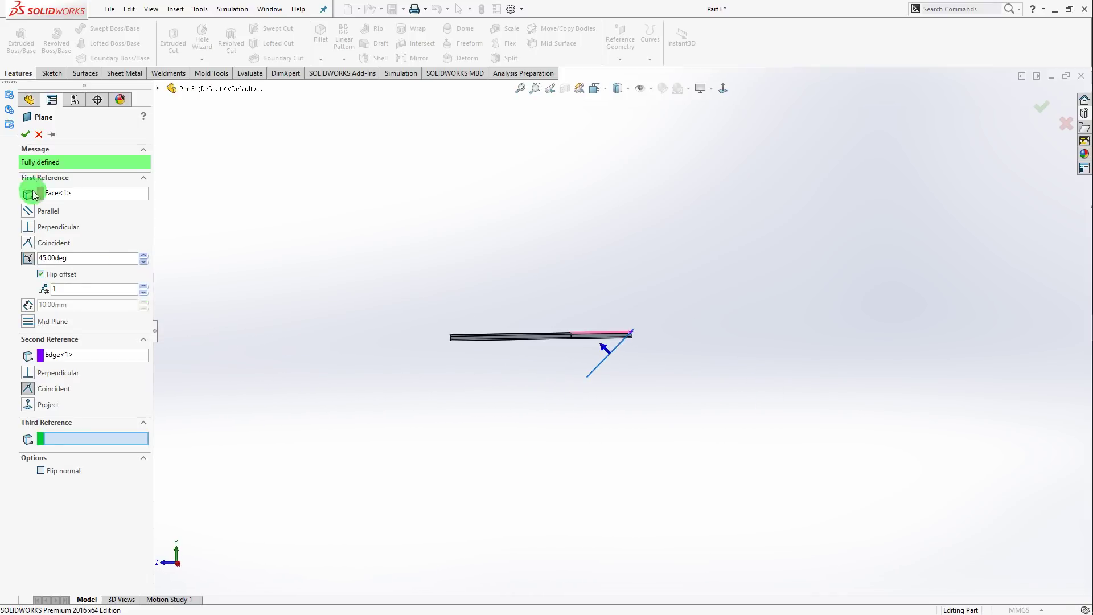
left_click(26, 136)
scroll(588, 333, "down", 4)
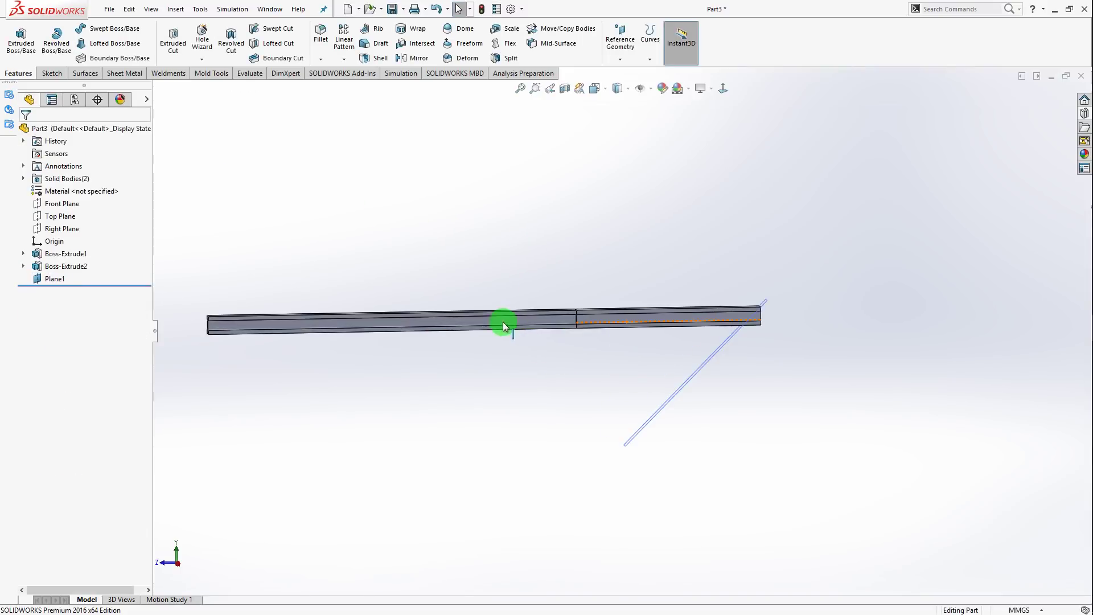
middle_click_drag(504, 322, 494, 326)
Compare the beam problem drawing with the beam model, then return to the model
key("alt+Tab")
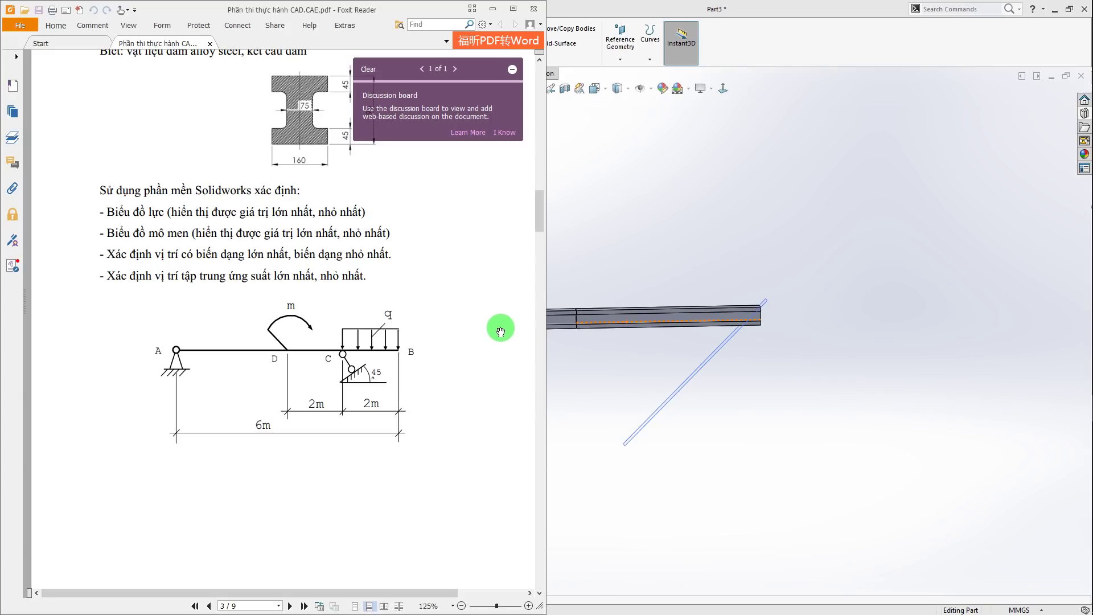
key("alt+Tab")
scroll(549, 354, "up", 3)
key("alt+Tab")
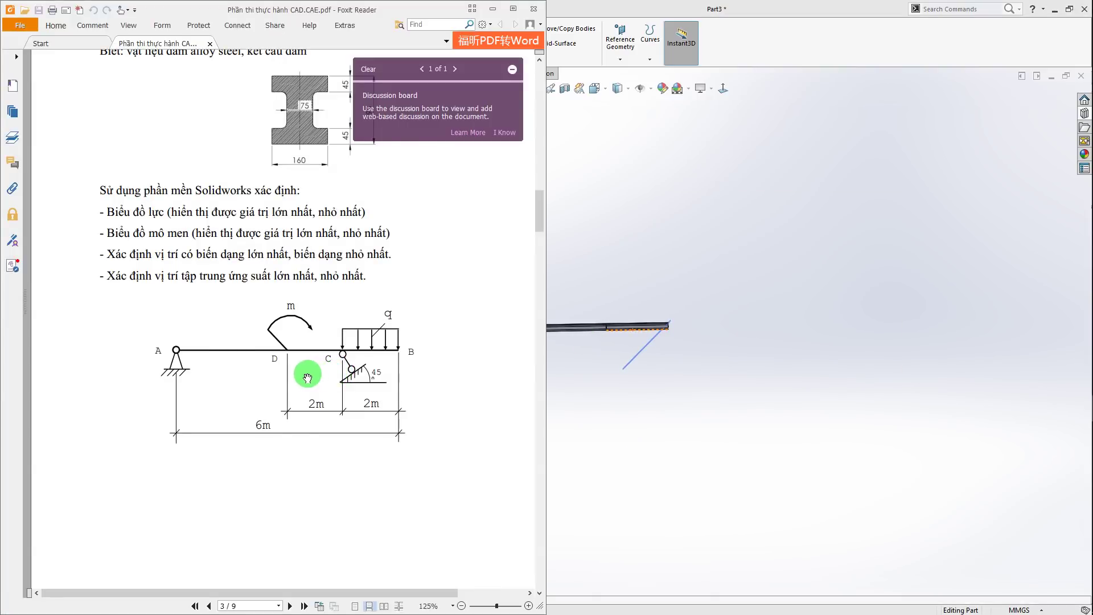
key("alt+Tab")
scroll(642, 327, "down", 3)
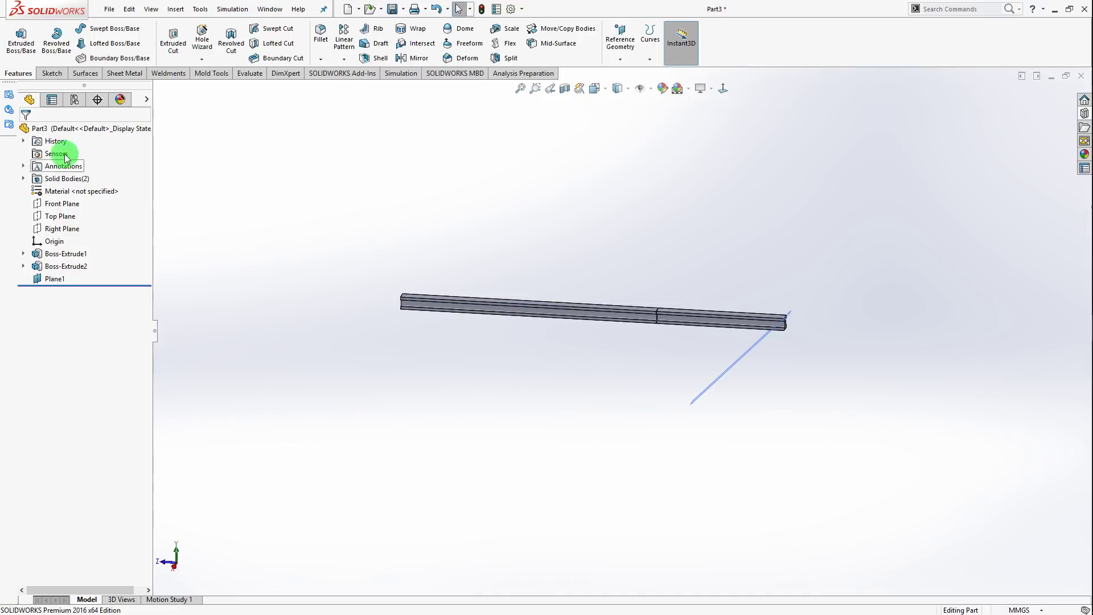
Start a new simulation study from the Simulation tab's Study Advisor
left_click(388, 75)
left_click(6, 45)
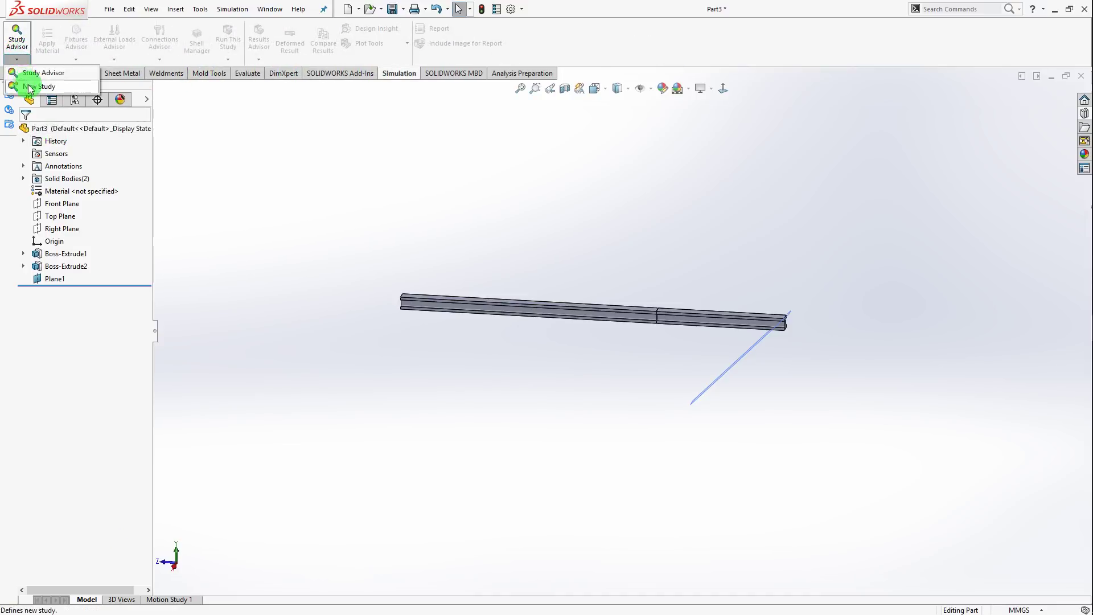
left_click(26, 88)
Confirm Static 1 as a static study, then close the Fixtures options without choosing one
left_click(26, 134)
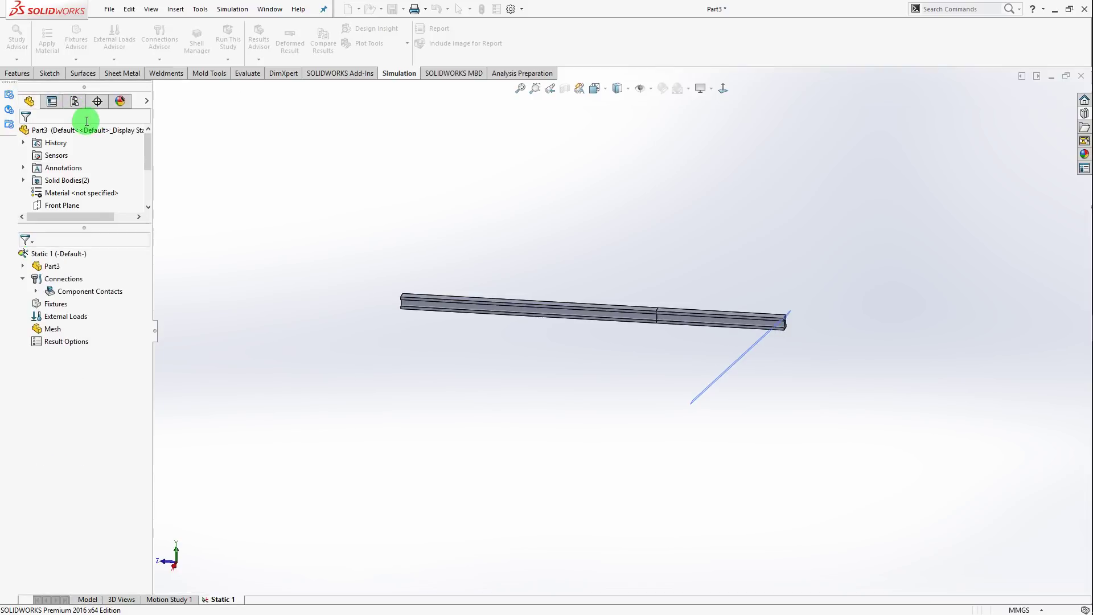
left_click(33, 268)
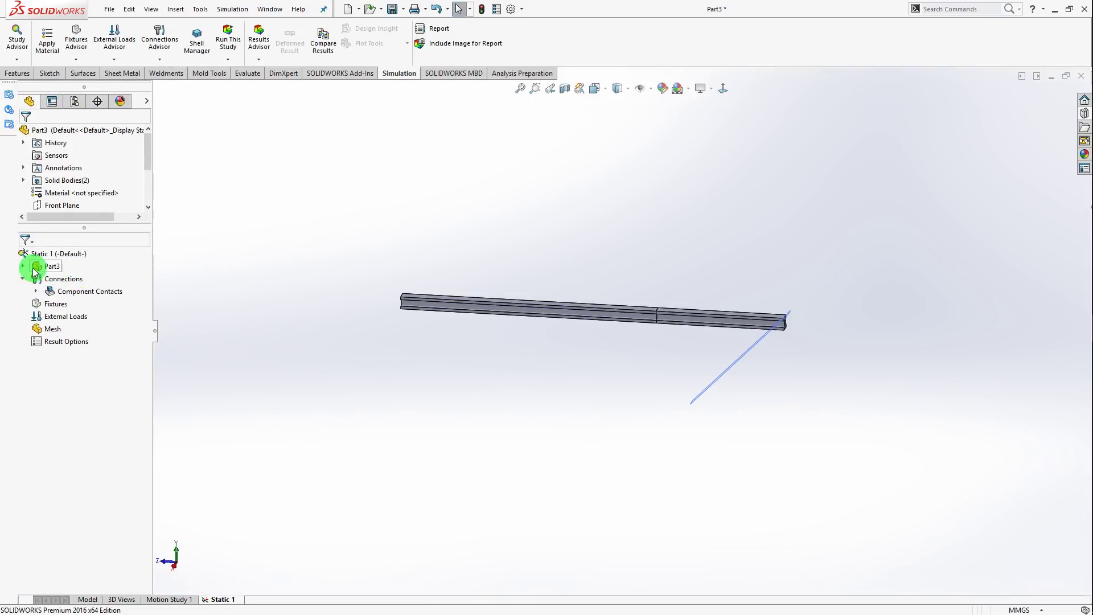
right_click(56, 310)
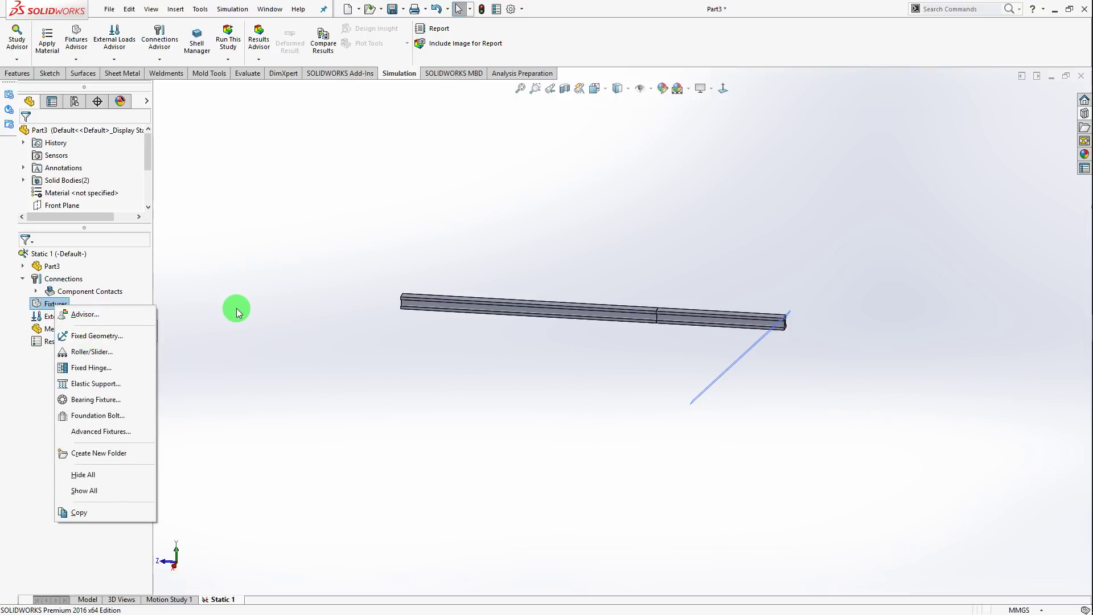
left_click(236, 309)
Treat both solid bodies as beams and accept the three calculated beam joints
left_click(23, 266)
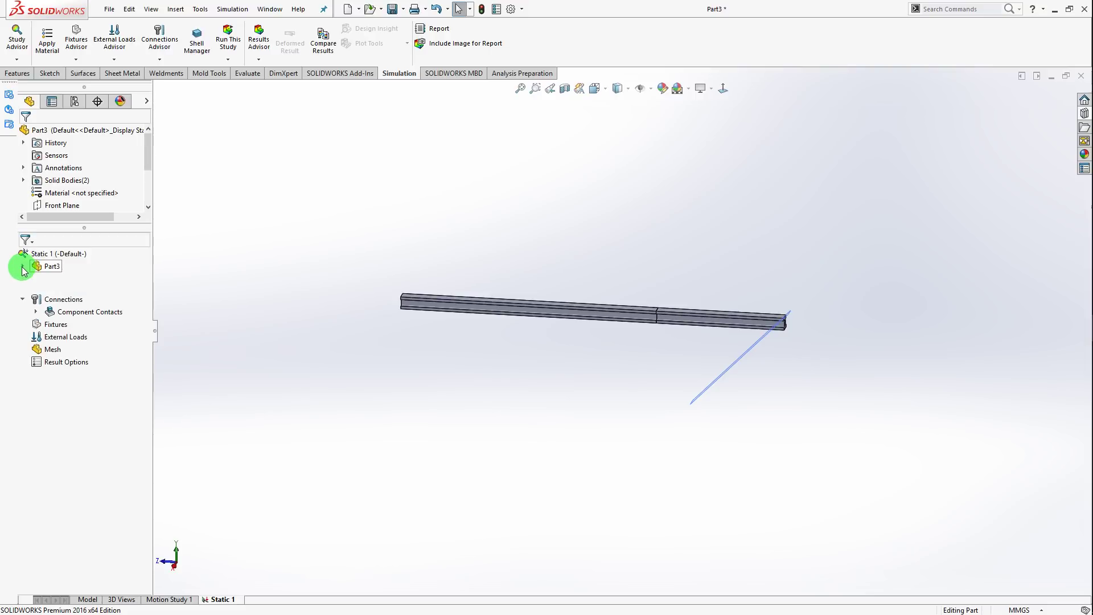
left_click(85, 279)
left_click(87, 292, "ctrl")
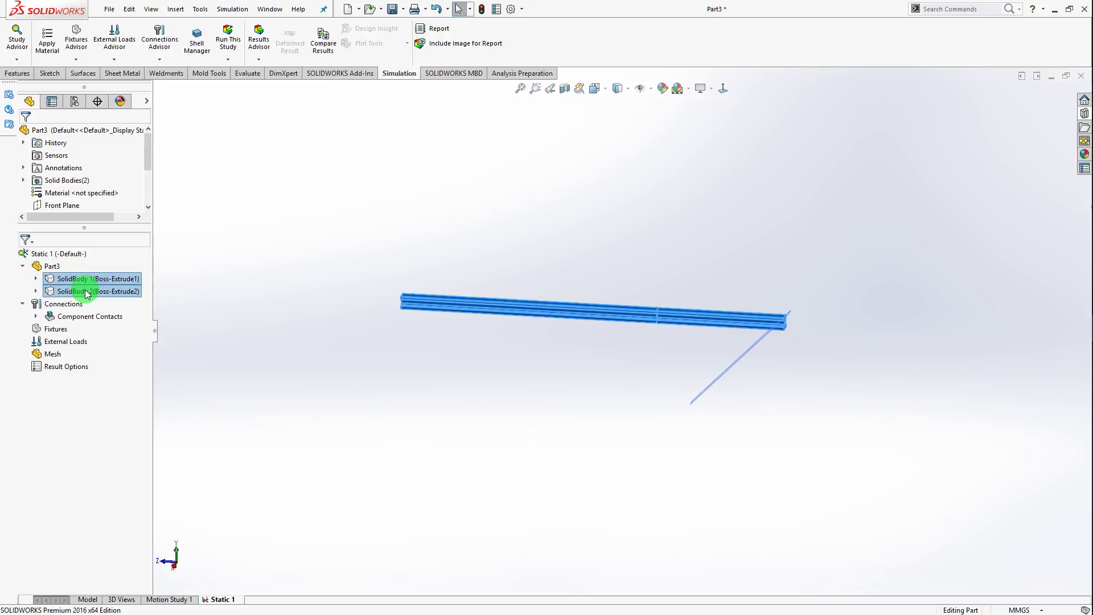
right_click(86, 292)
left_click(135, 361)
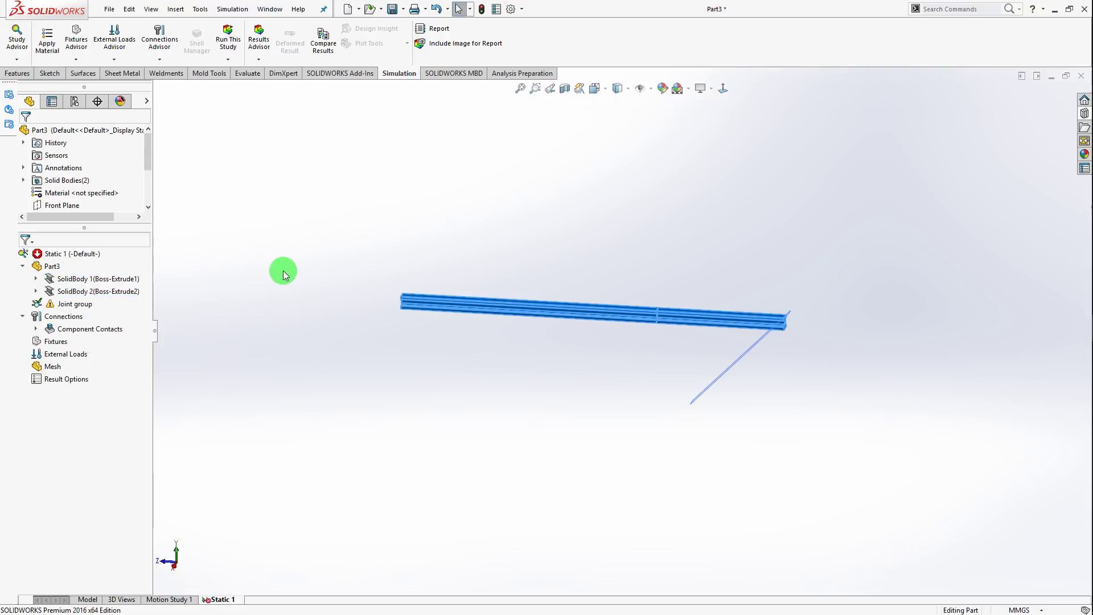
right_click(71, 305)
left_click(94, 344)
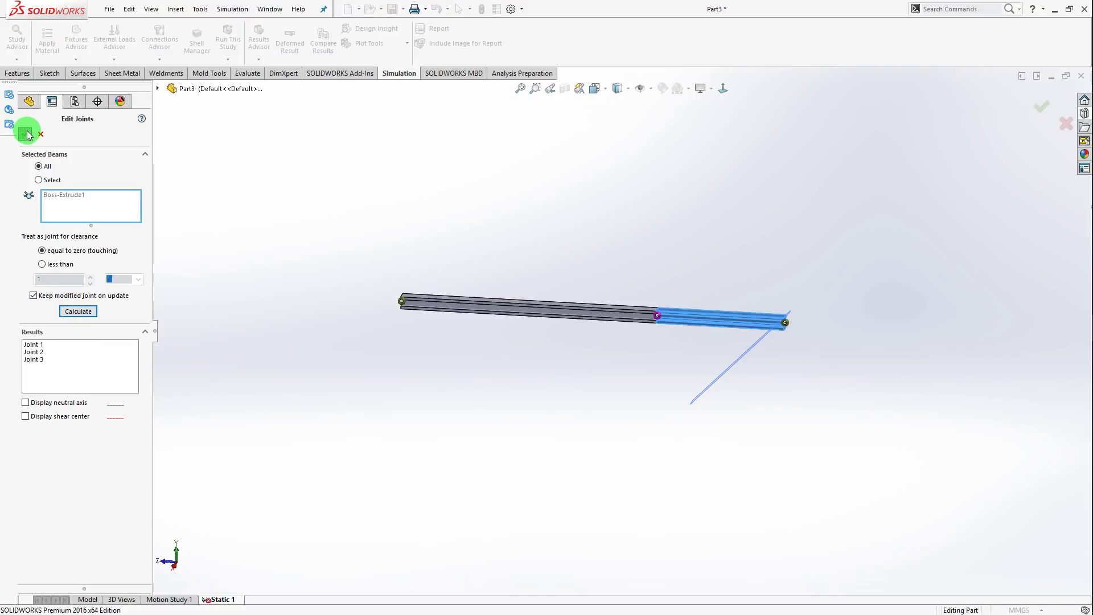
left_click(27, 134)
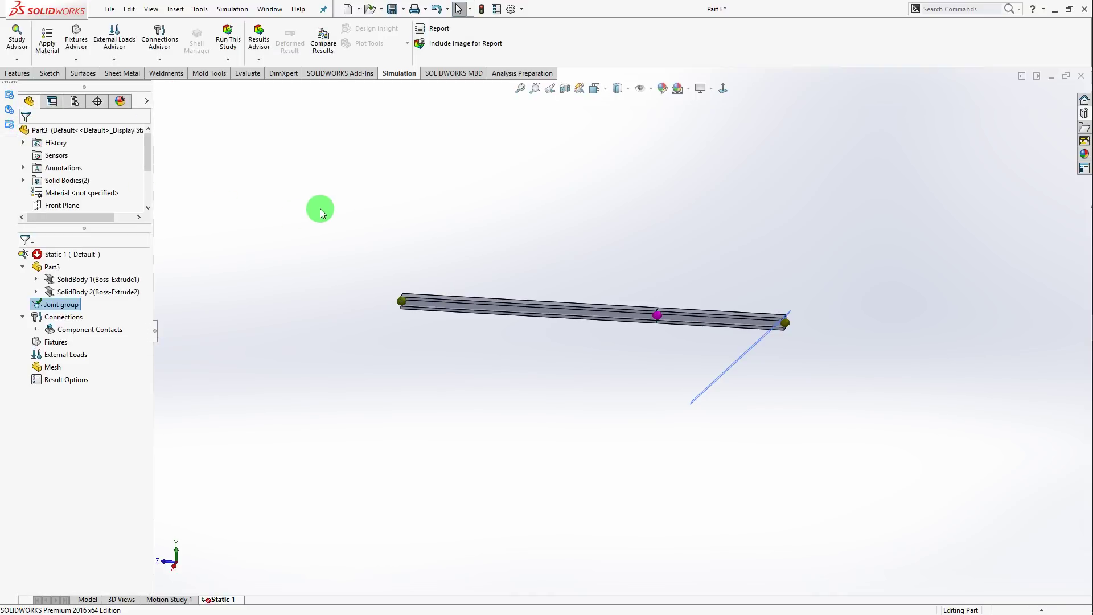
Start a Fixed Geometry fixture and check the assignment PDF for the support conditions
right_click(55, 346)
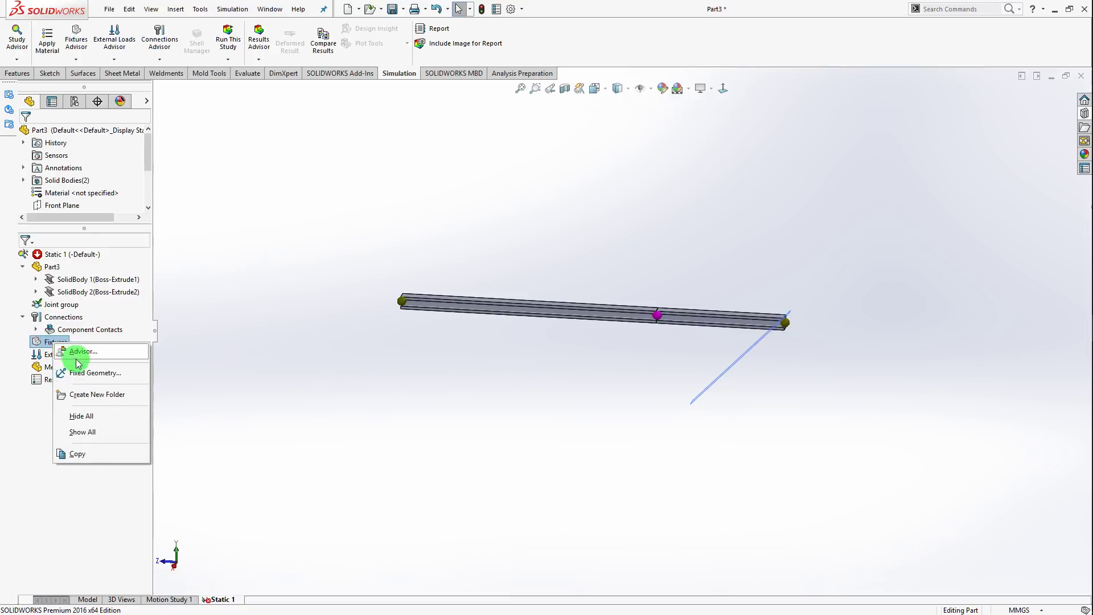
left_click(87, 371)
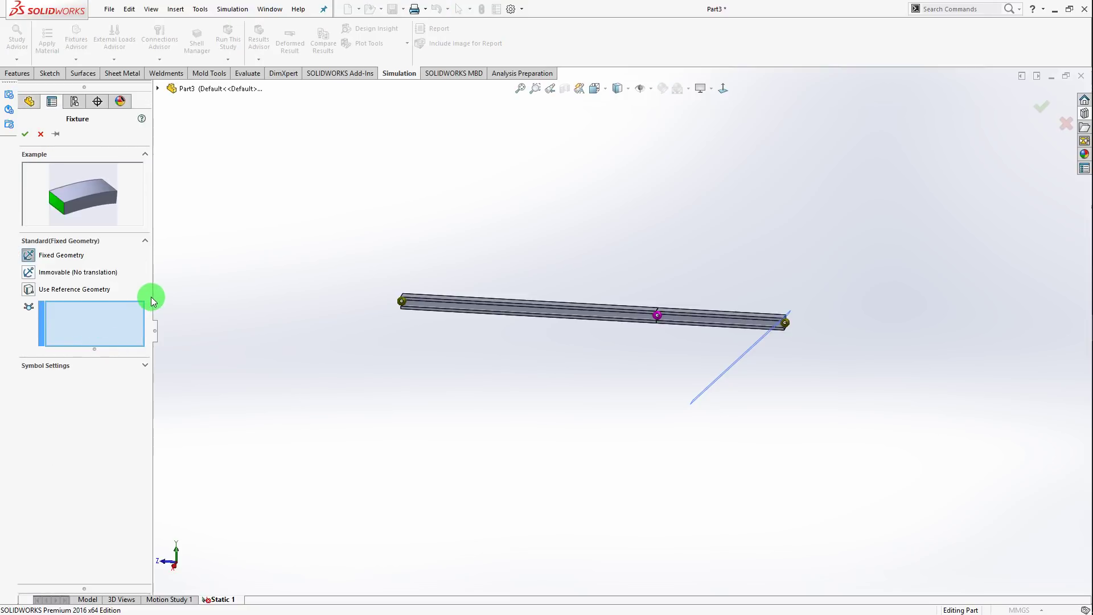
key("alt+Tab")
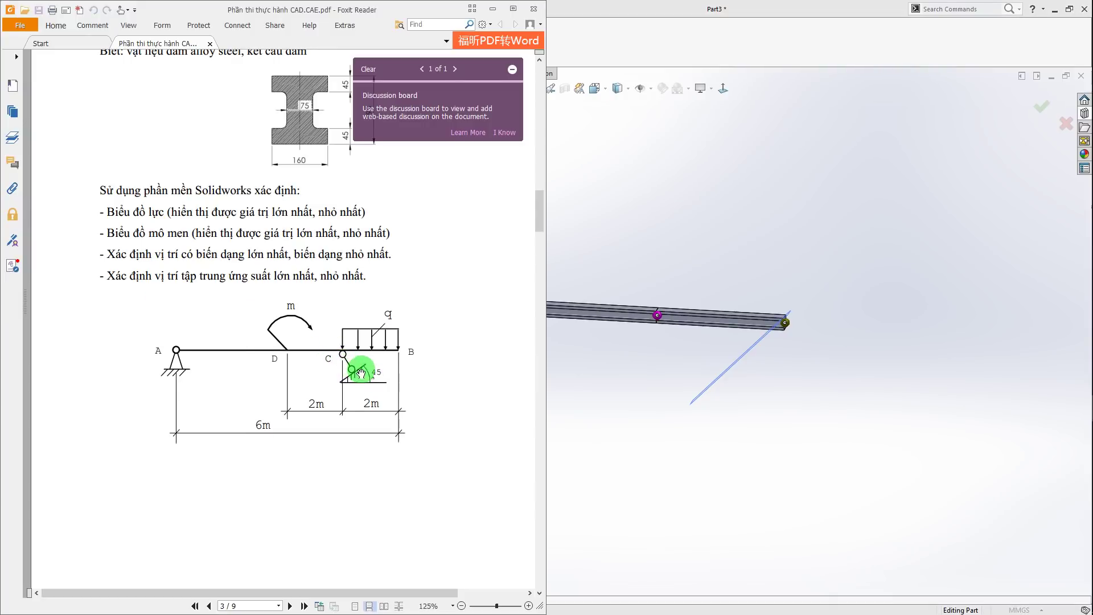
scroll(345, 358, "up", 3)
scroll(383, 224, "up", 5)
scroll(385, 247, "up", 6)
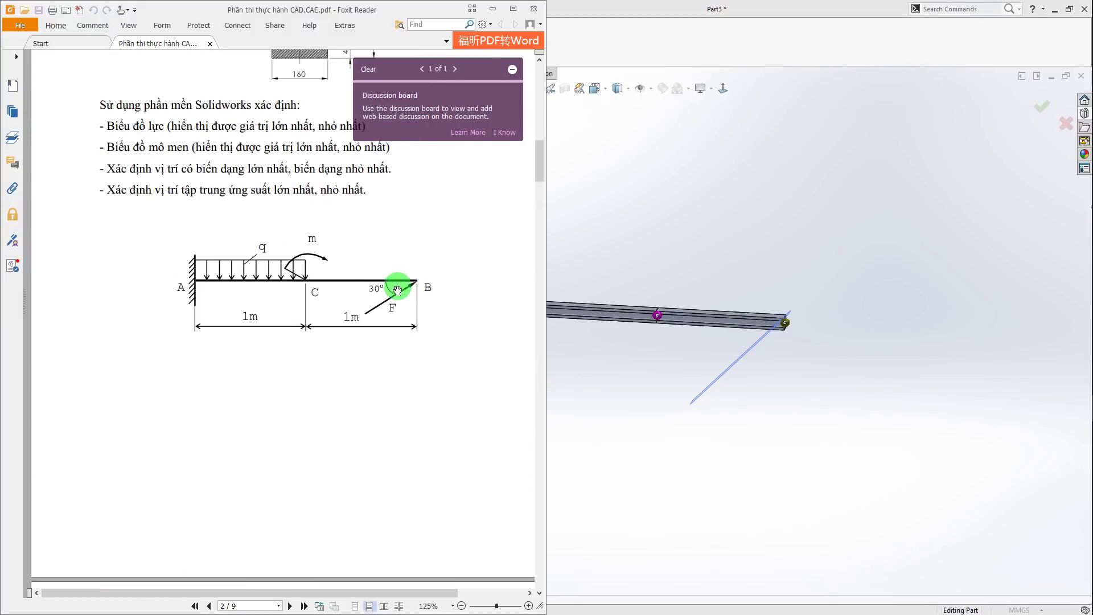
scroll(391, 288, "up", 6)
scroll(399, 307, "down", 9)
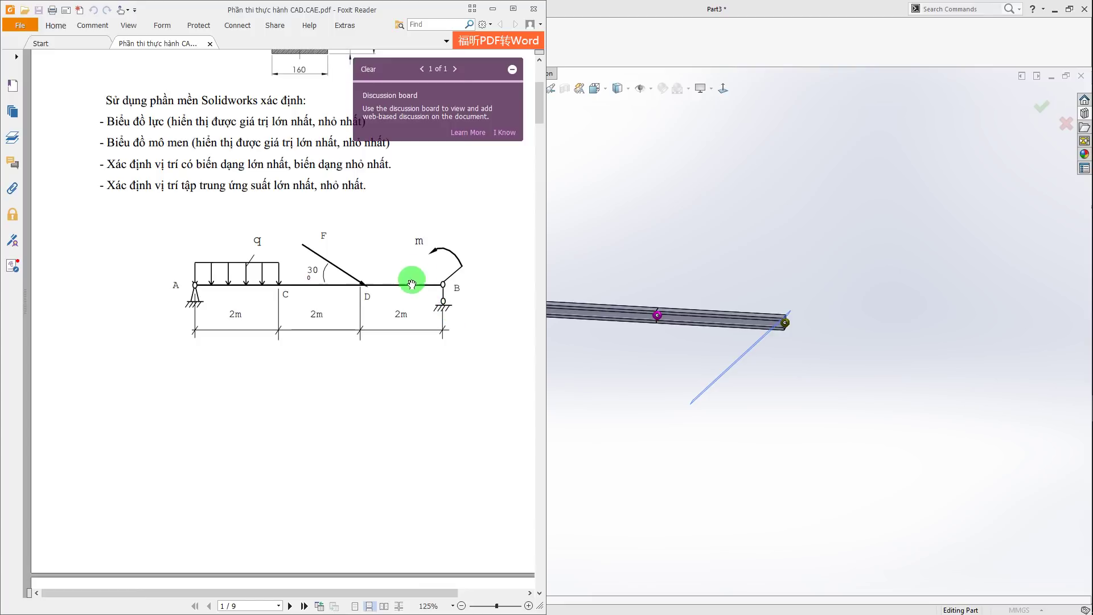
scroll(326, 305, "up", 2)
scroll(326, 305, "up", 5)
key("alt+Tab")
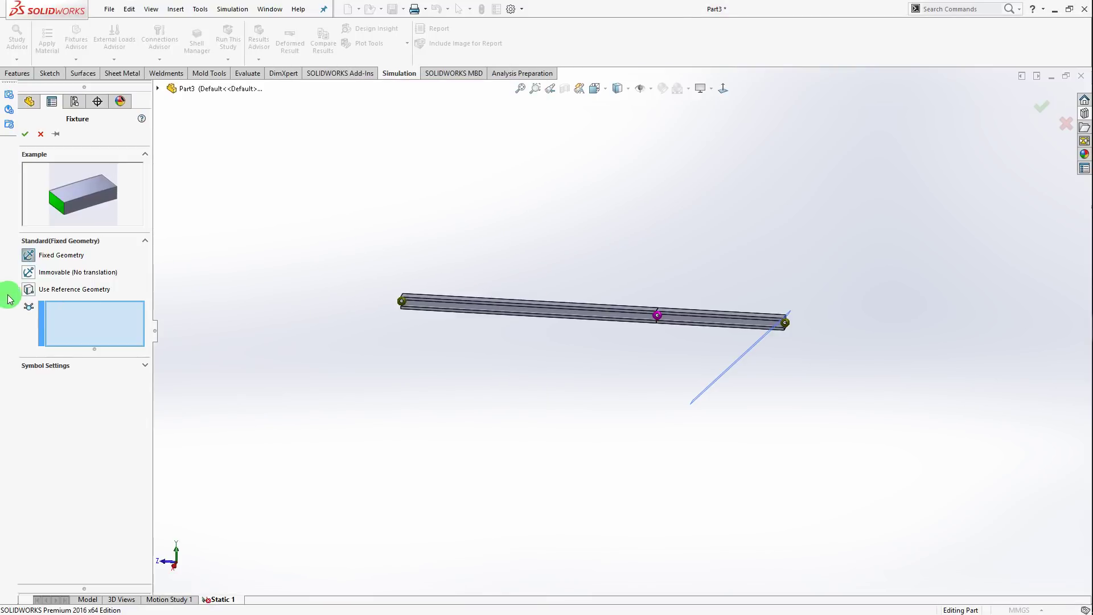
Make the fixture use reference geometry, applied to Joint<5,1> relative to Plane1
left_click(26, 292)
left_click(92, 319)
scroll(711, 336, "down", 3)
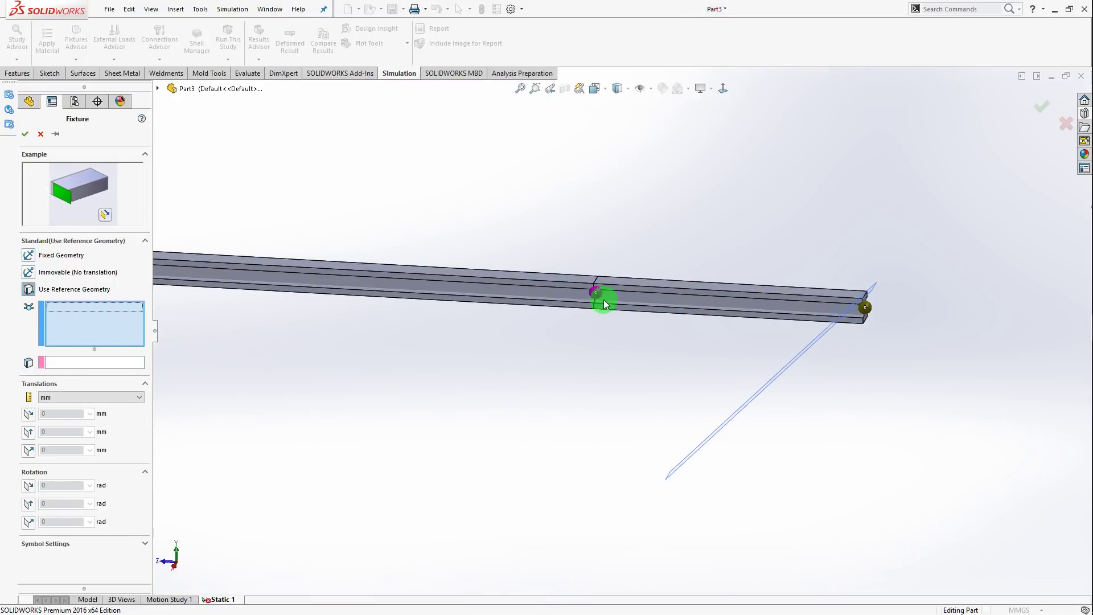
left_click(596, 296)
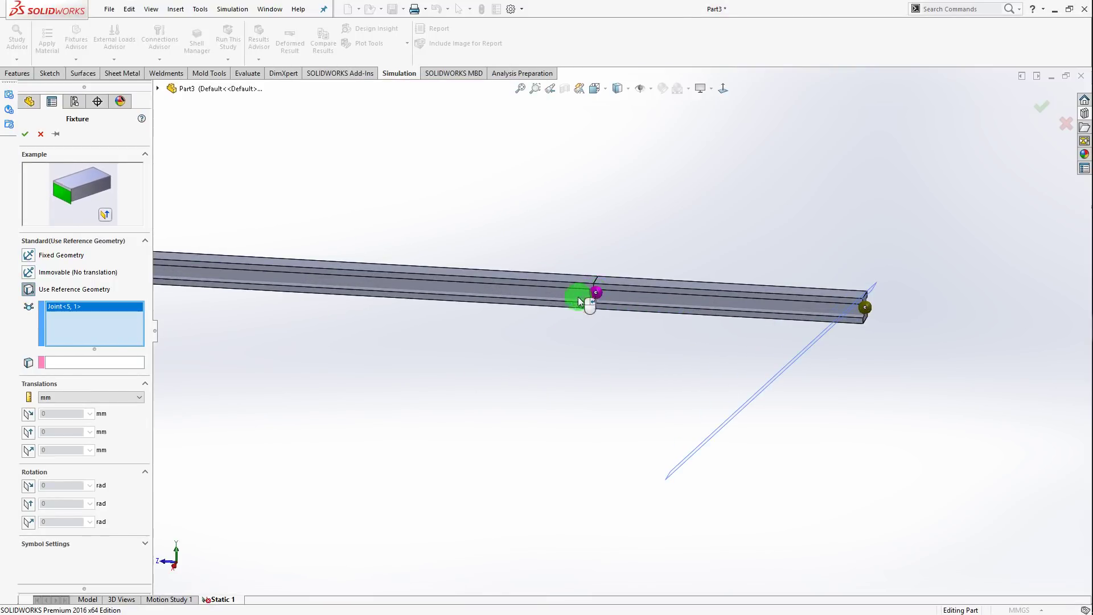
left_click(64, 365)
mouse_move(508, 386)
middle_mouse_down()
mouse_move(669, 409)
mouse_move(488, 379)
mouse_move(472, 365)
middle_mouse_up()
left_click(669, 409)
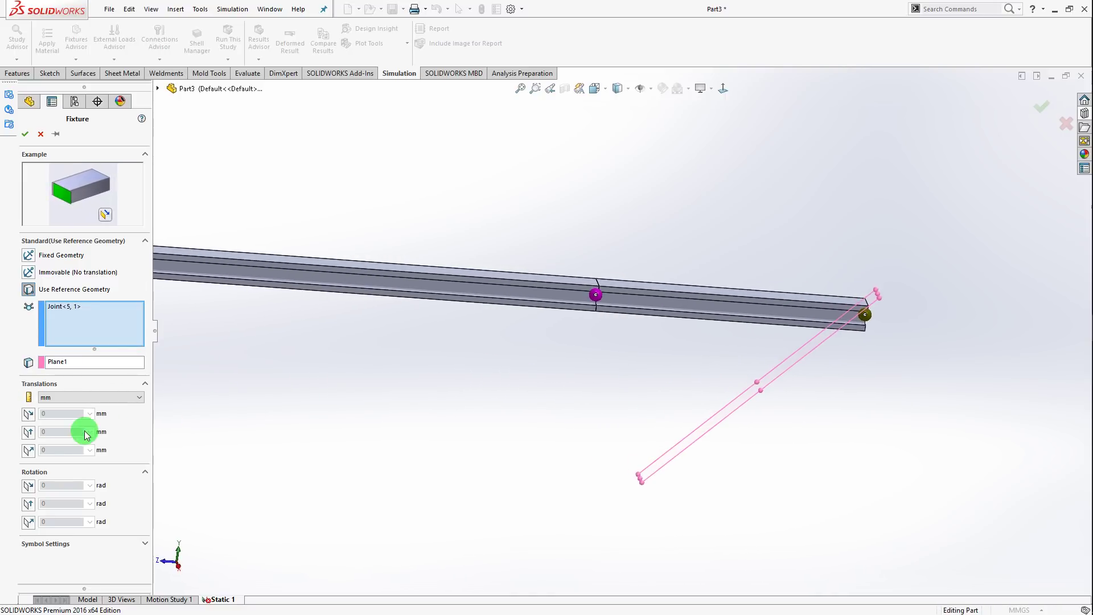
Restrain all three translations at 0 and set the fixture symbol size to 500
left_click(29, 432)
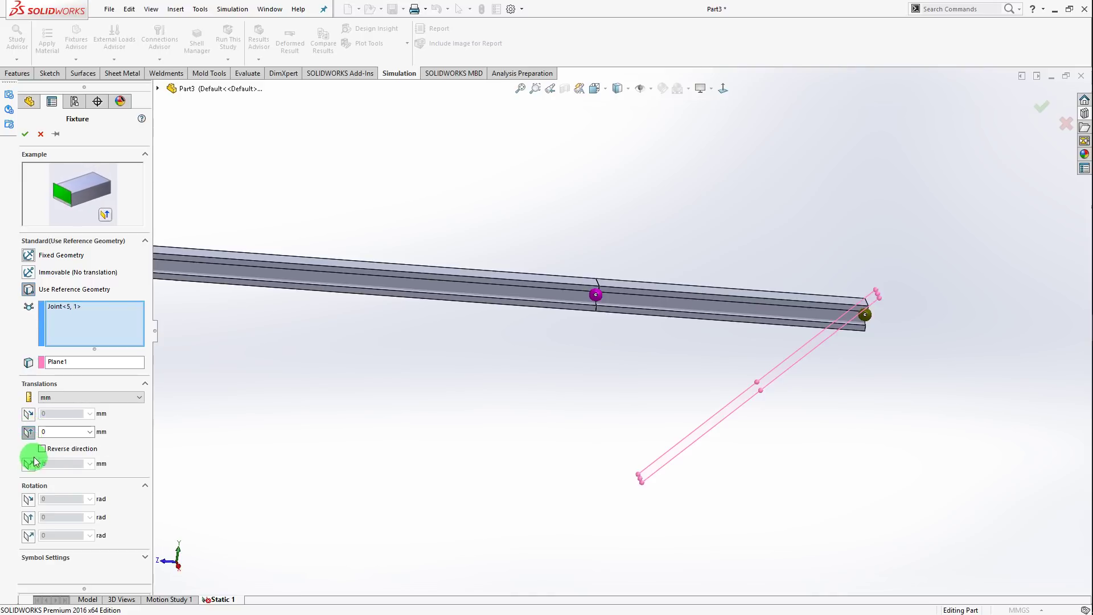
left_click(28, 464)
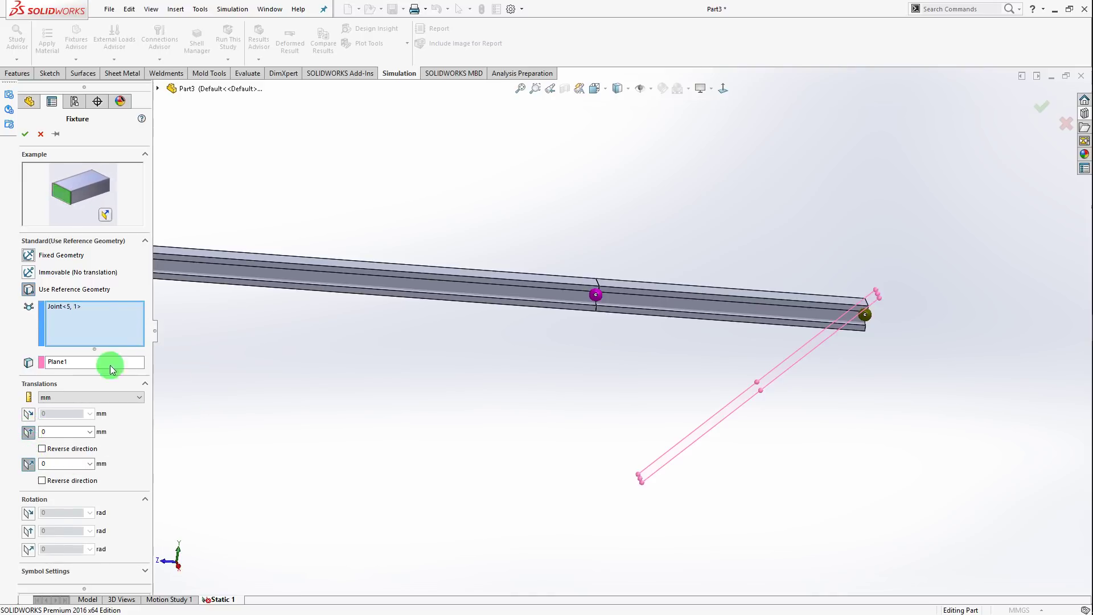
left_click(65, 570)
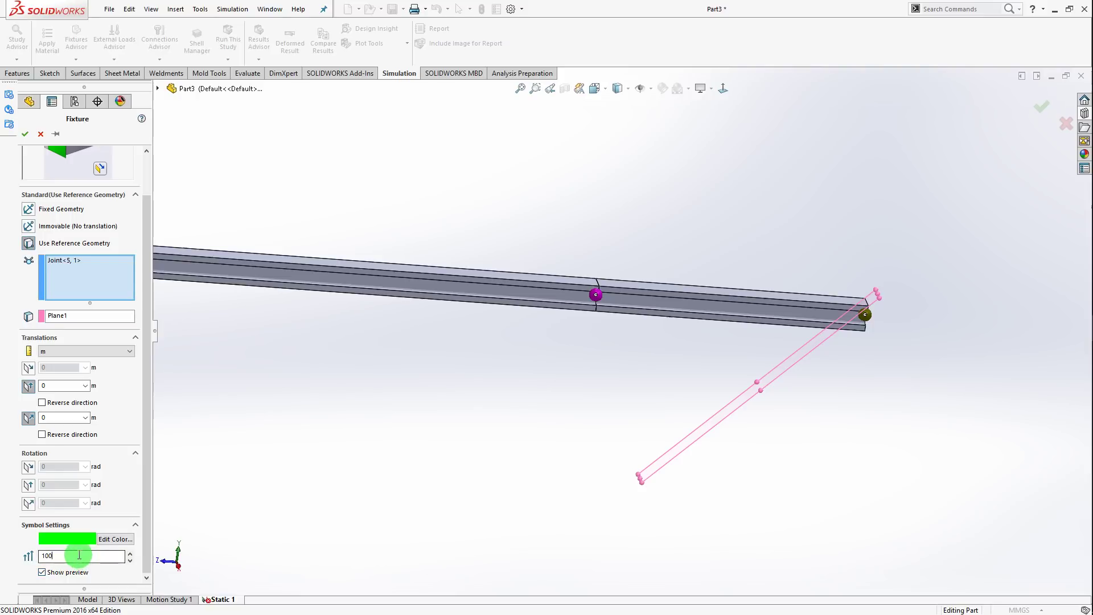
left_click_drag(79, 555, 41, 550)
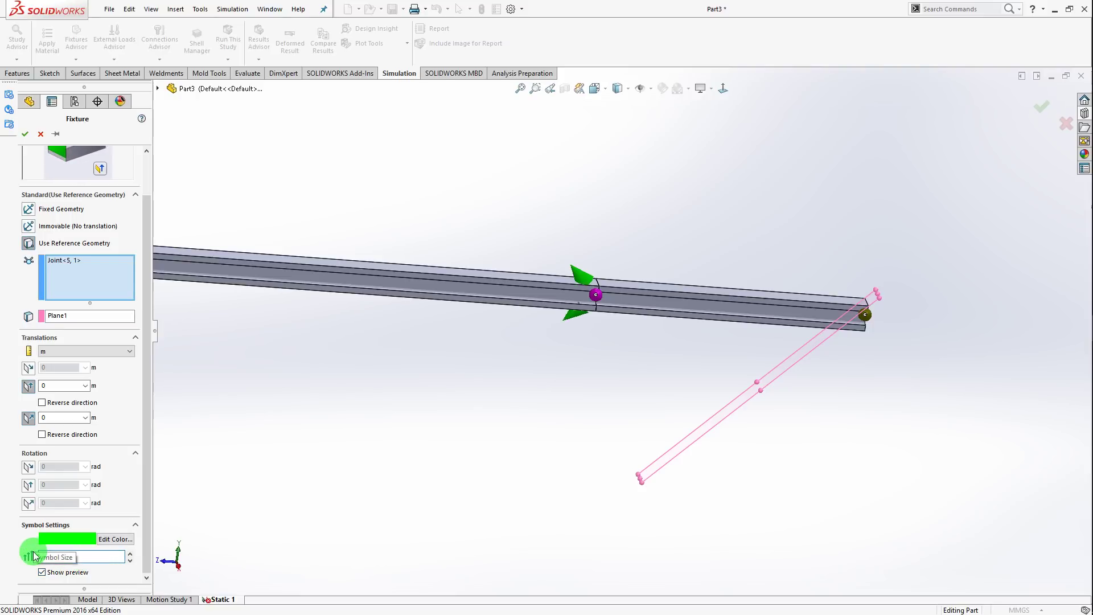
scroll(527, 481, "up", 3)
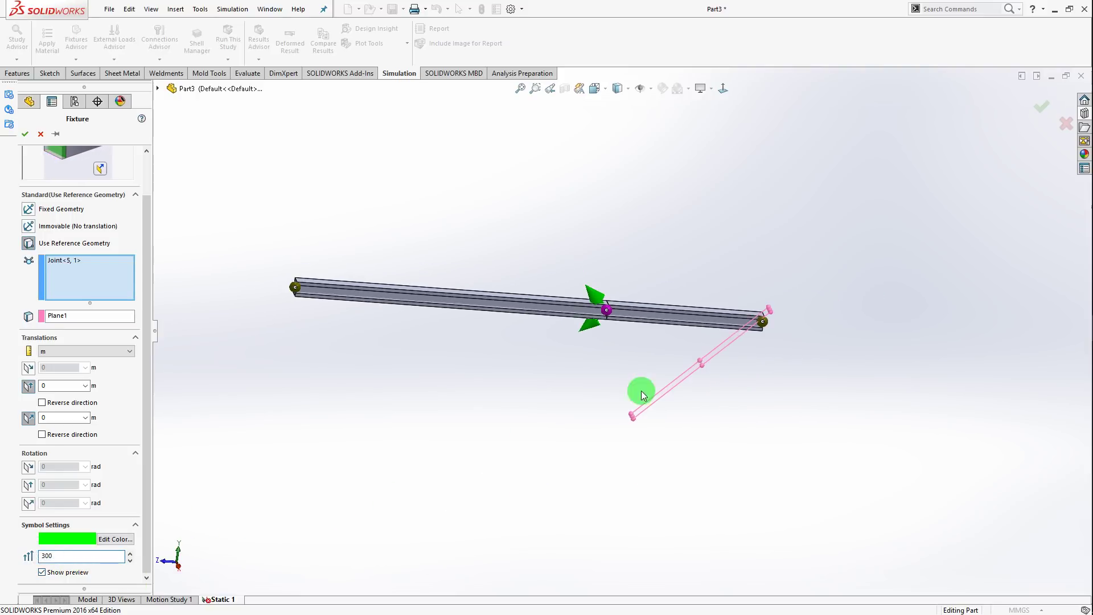
mouse_move(639, 391)
middle_mouse_down()
mouse_move(518, 377)
mouse_move(626, 336)
middle_mouse_up()
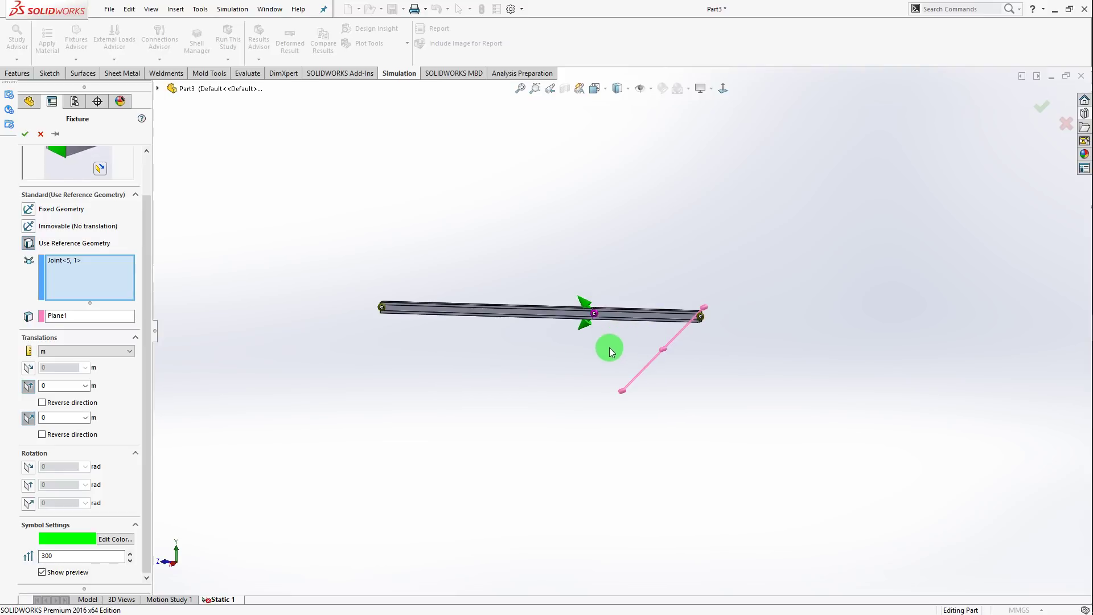
left_click(70, 557)
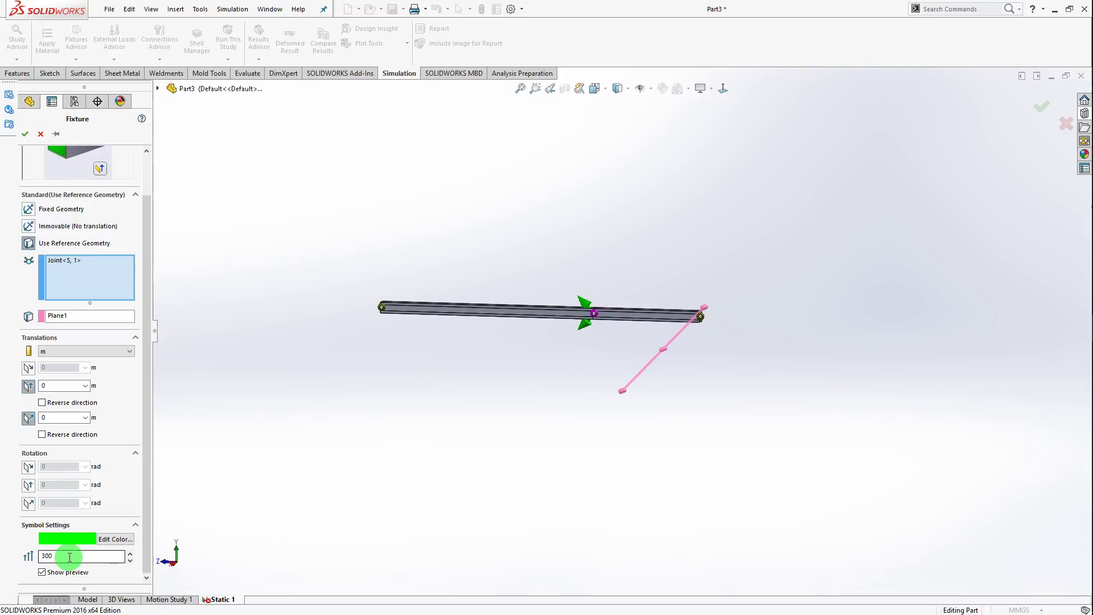
left_click_drag(70, 557, 31, 556)
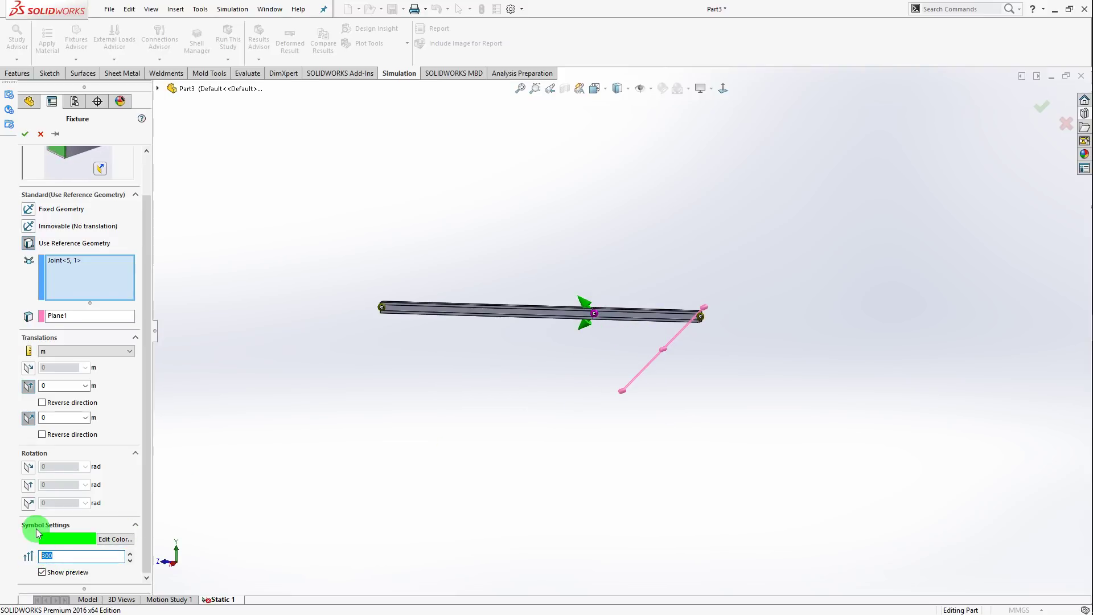
type("50")
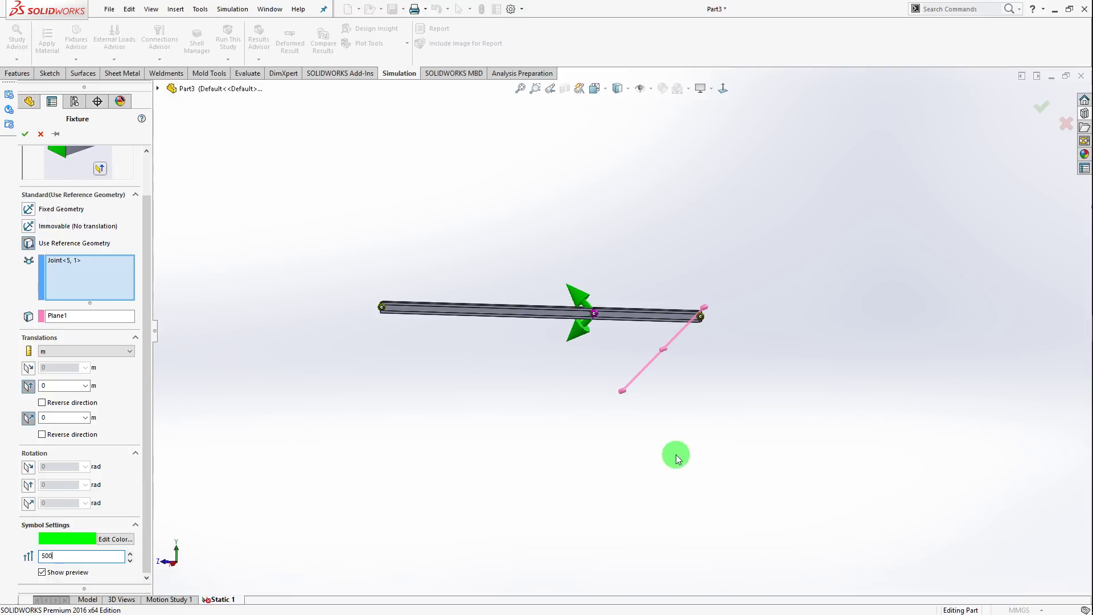
mouse_move(640, 371)
middle_mouse_down()
mouse_move(592, 376)
mouse_move(649, 347)
mouse_move(642, 333)
middle_mouse_up()
left_click(28, 368)
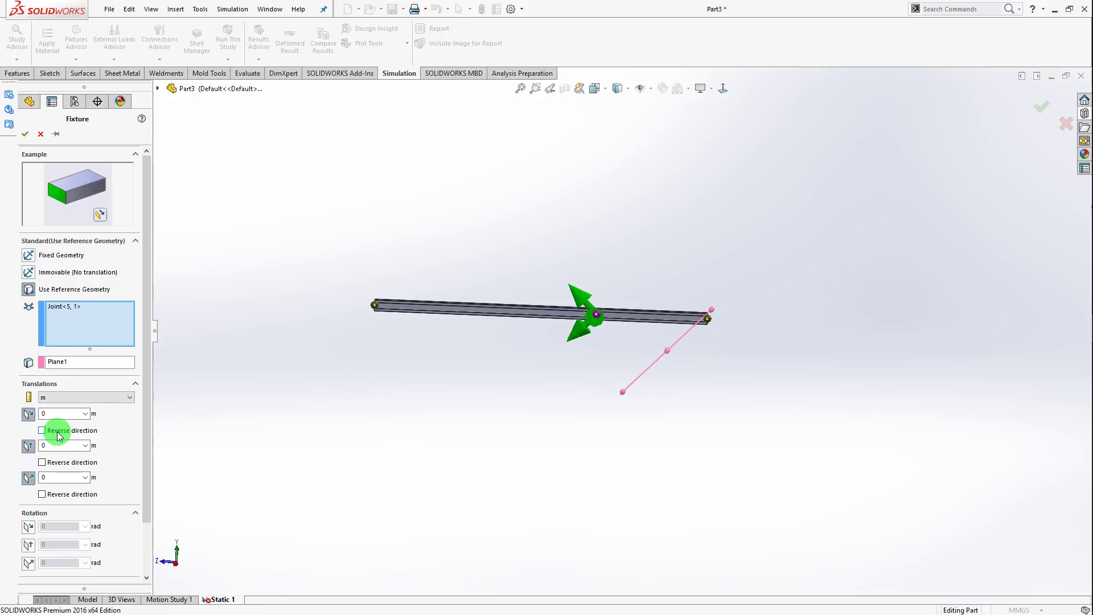
Free translation along Plane Dir 2 and create Reference Geometry-1 at the middle joint
mouse_move(628, 365)
middle_mouse_down()
mouse_move(556, 327)
mouse_move(761, 292)
middle_mouse_up()
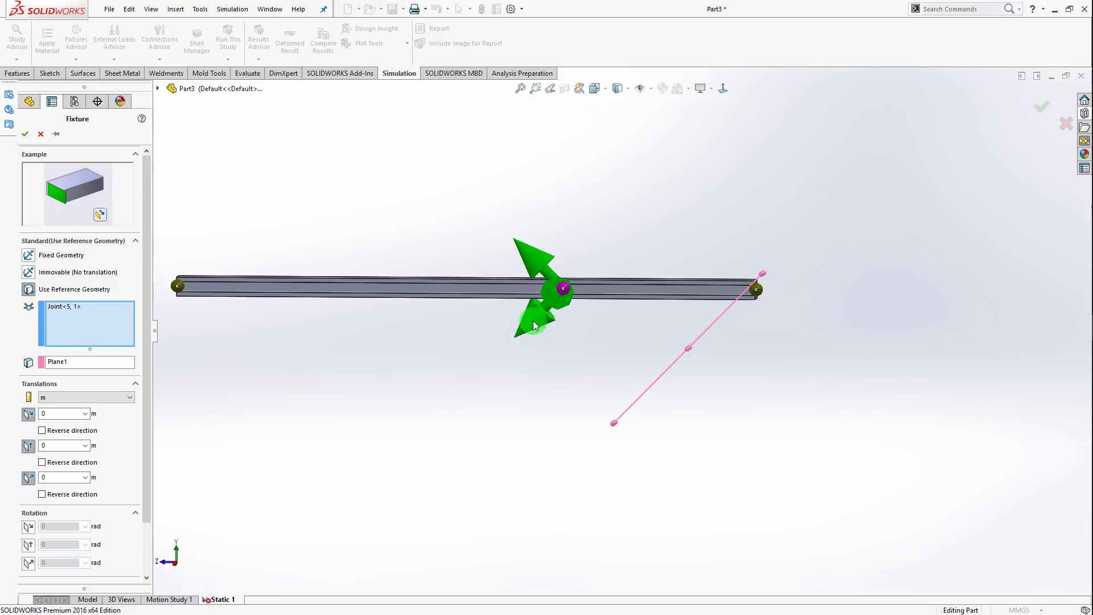
left_click(30, 448)
mouse_move(531, 391)
middle_mouse_down()
mouse_move(383, 388)
mouse_move(439, 398)
mouse_move(447, 383)
mouse_move(501, 376)
middle_mouse_up()
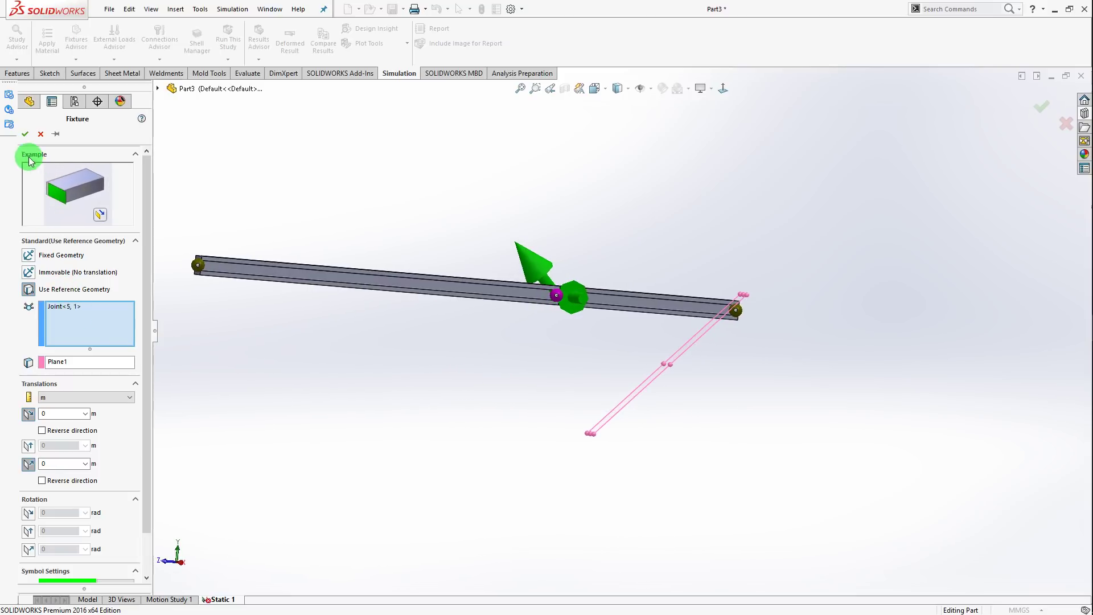
left_click(27, 137)
scroll(569, 228, "up", 3)
mouse_move(659, 259)
middle_mouse_down()
mouse_move(622, 342)
mouse_move(589, 338)
middle_mouse_up()
key("alt+Tab")
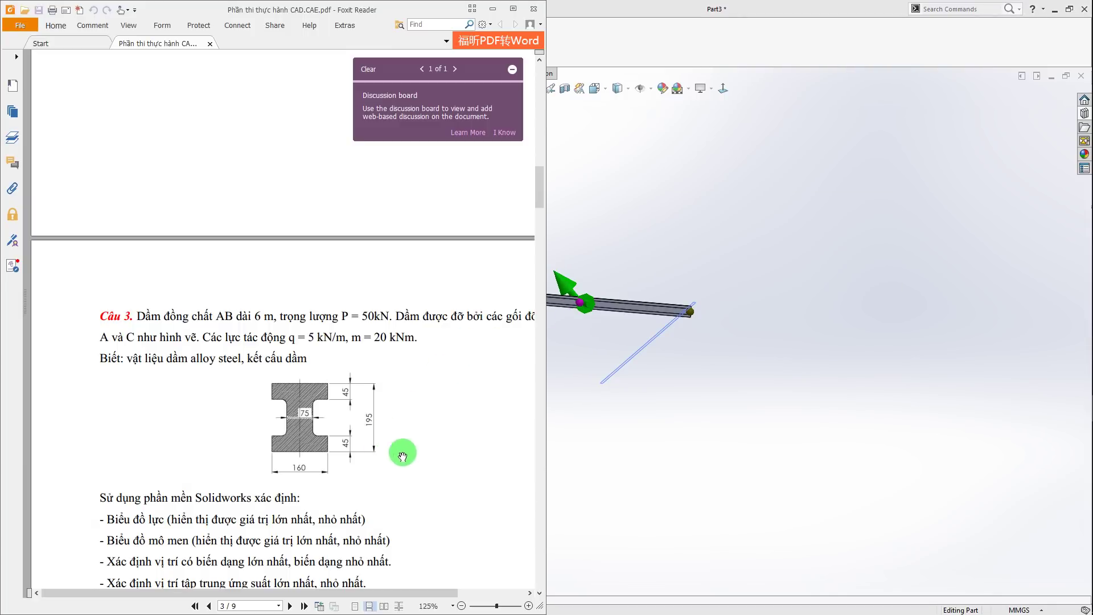
scroll(410, 322, "down", 4)
scroll(410, 345, "down", 1)
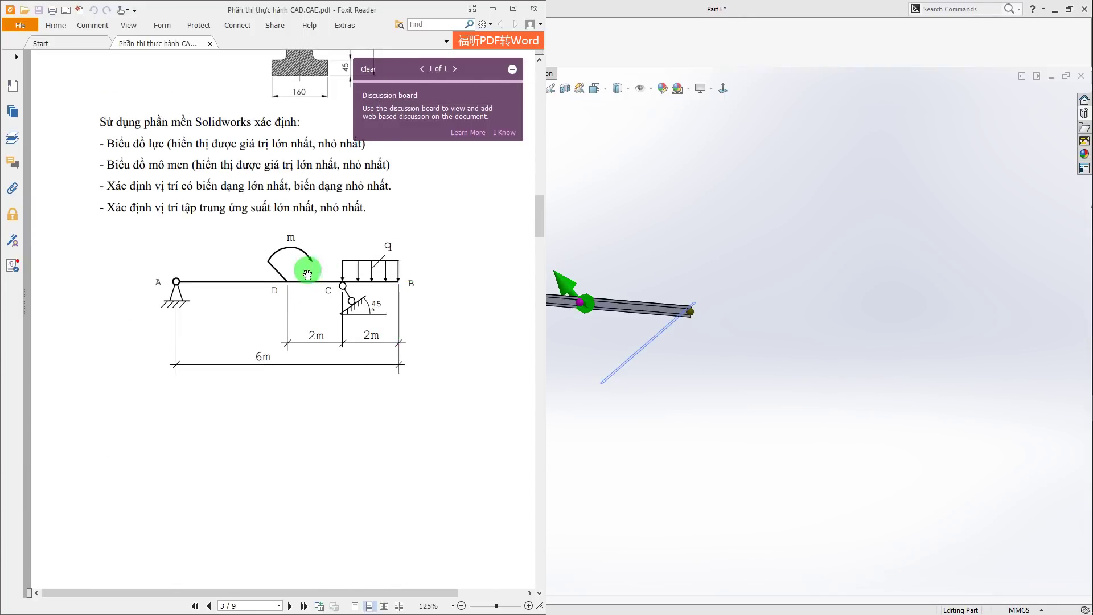
scroll(347, 312, "down", 5)
scroll(347, 312, "down", 3)
scroll(348, 312, "down", 5)
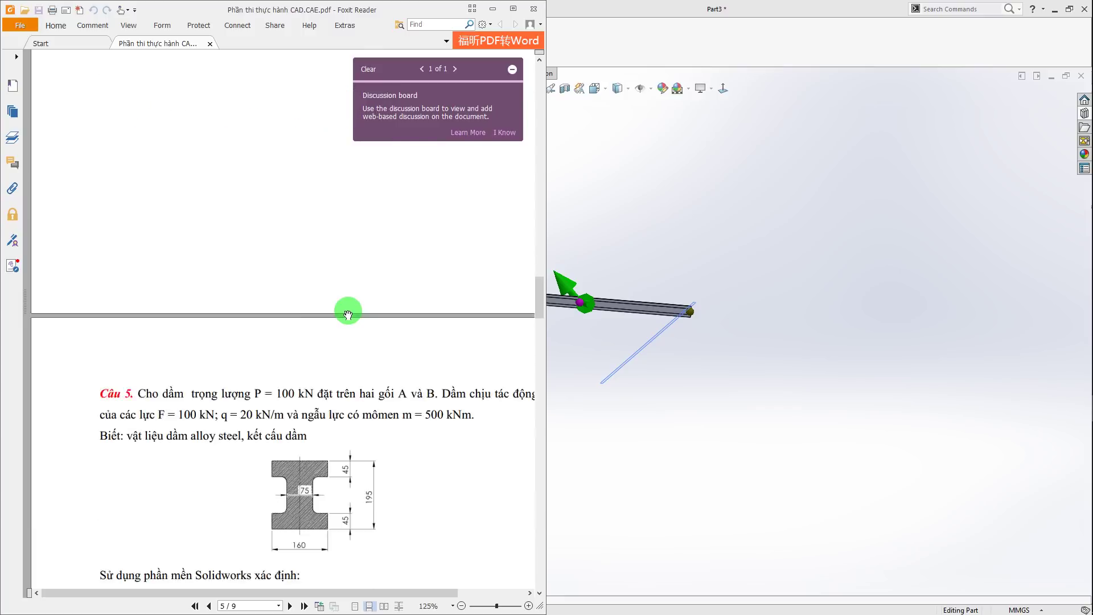
scroll(347, 313, "down", 5)
scroll(348, 312, "up", 1)
scroll(349, 308, "up", 5)
scroll(366, 313, "up", 4)
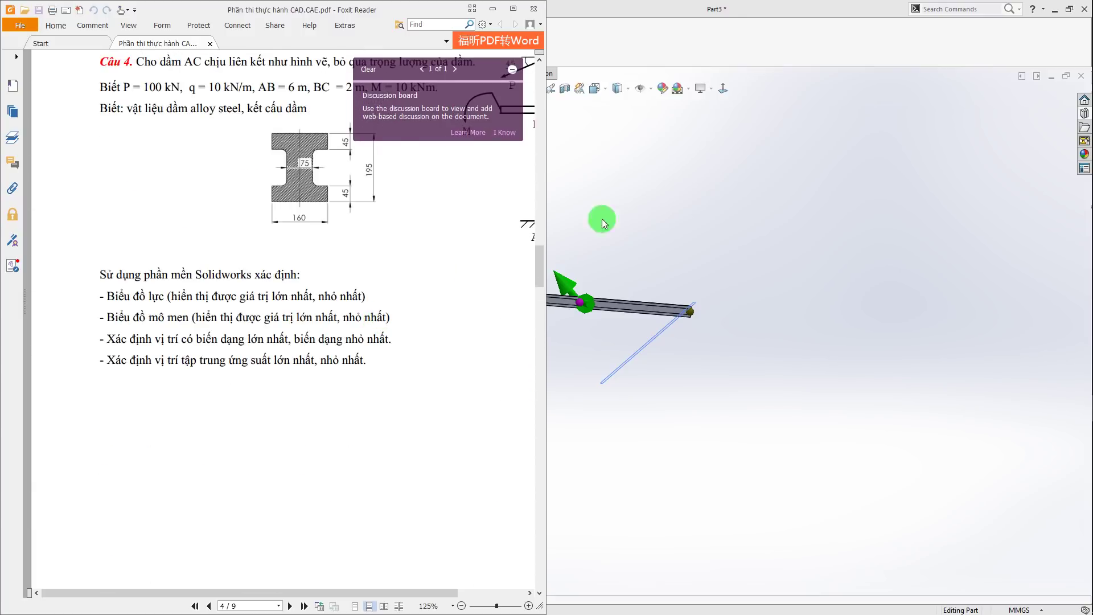
left_click(704, 199)
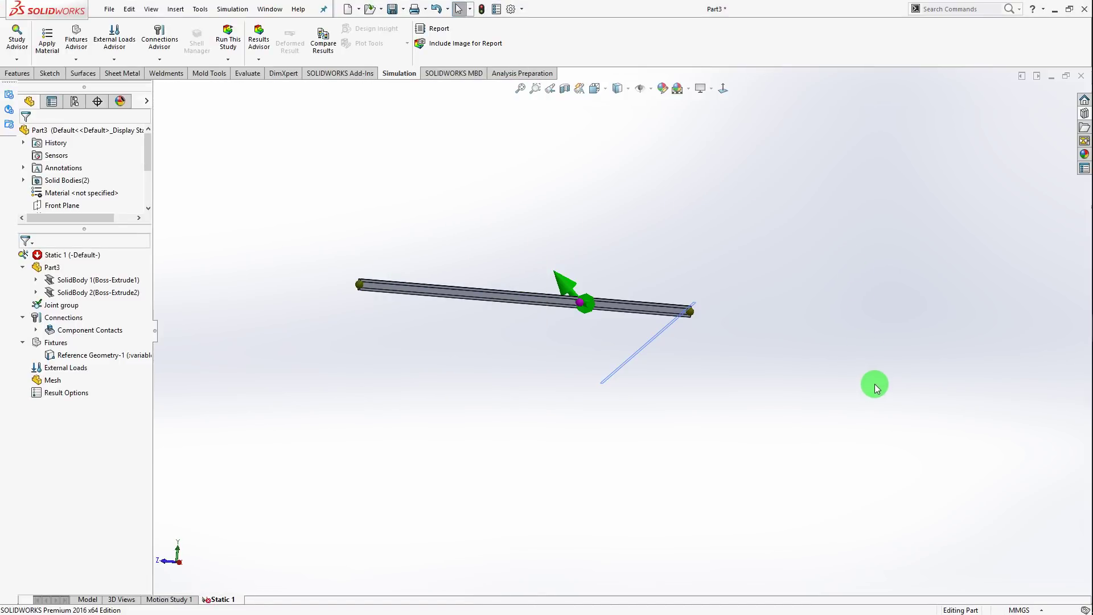